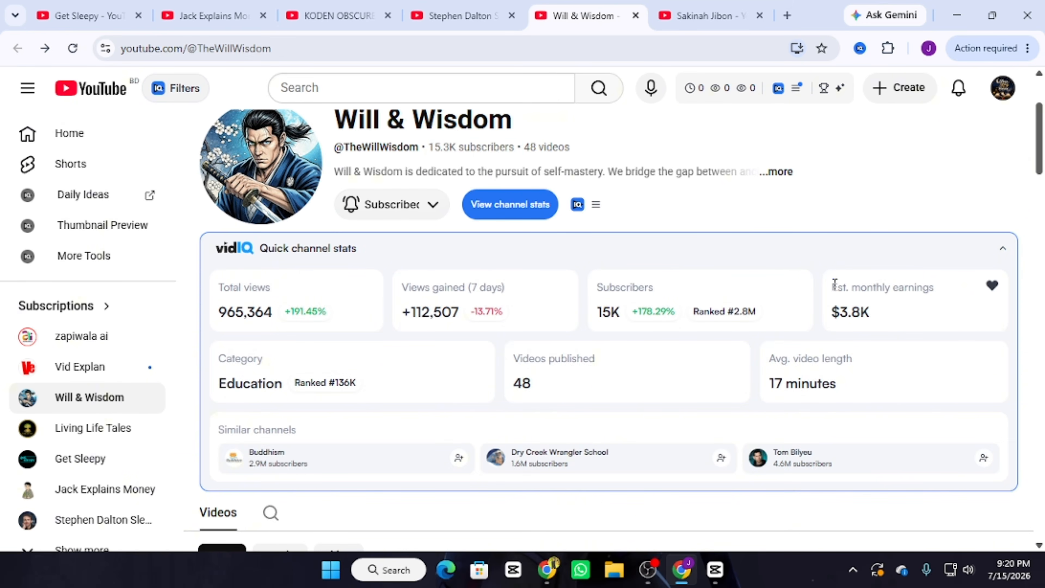
- Highlight the estimated monthly earnings in the Will & Wisdom channel's vidIQ quick stats
left_click(835, 316)
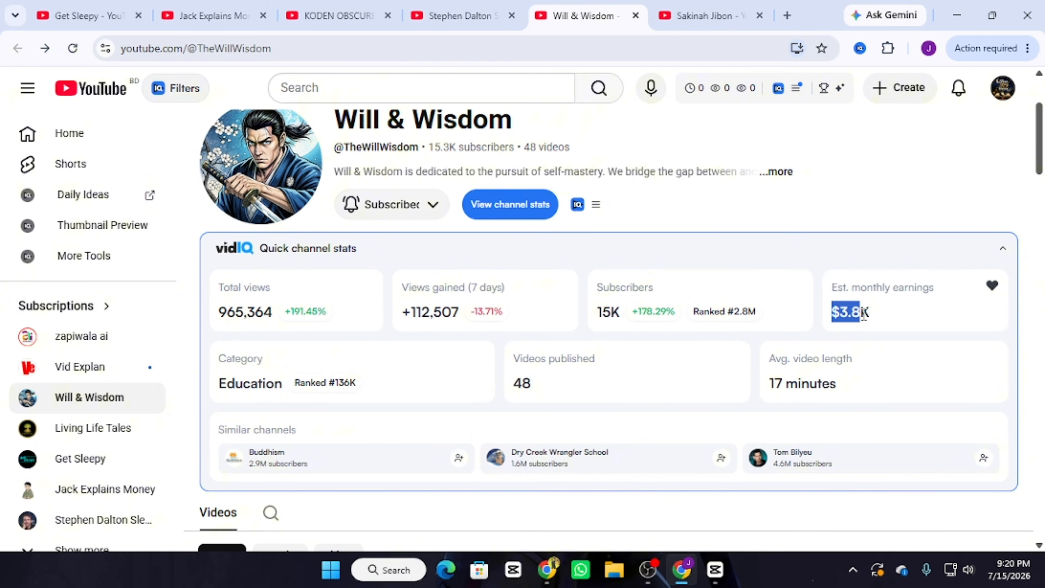
left_click_drag(863, 315, 891, 312)
left_click(891, 311)
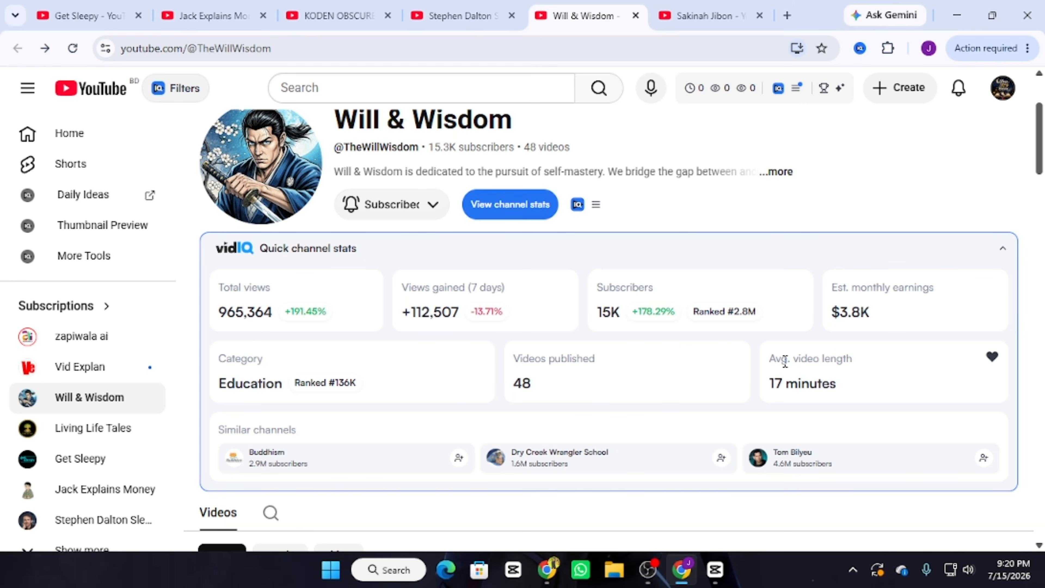
- Examine the thumbnails, titles and view counts of the Will & Wisdom channel's latest videos
scroll(585, 378, "down", 10)
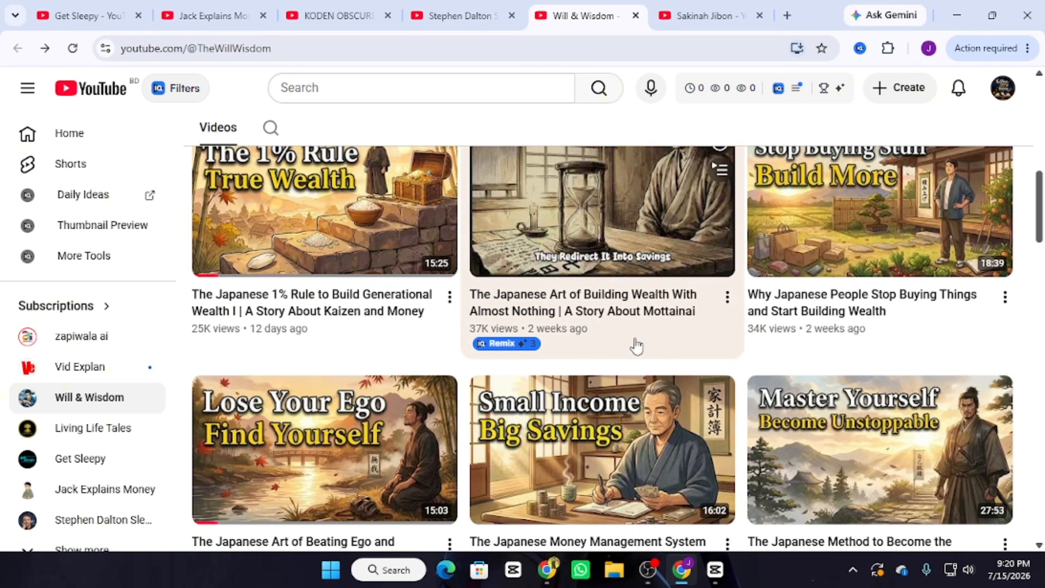
scroll(551, 284, "up", 5)
scroll(602, 330, "down", 5)
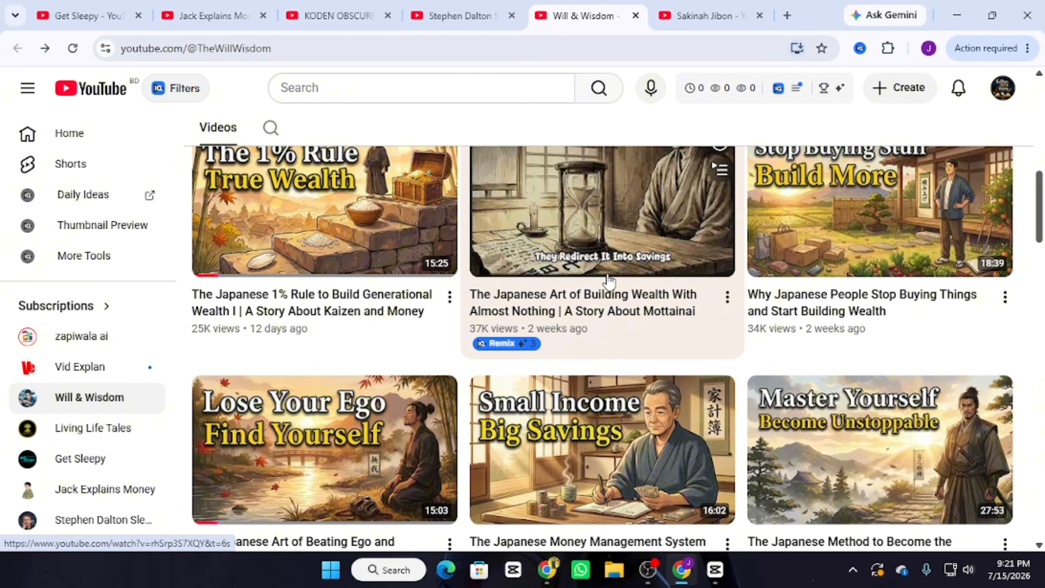
scroll(327, 259, "down", 3)
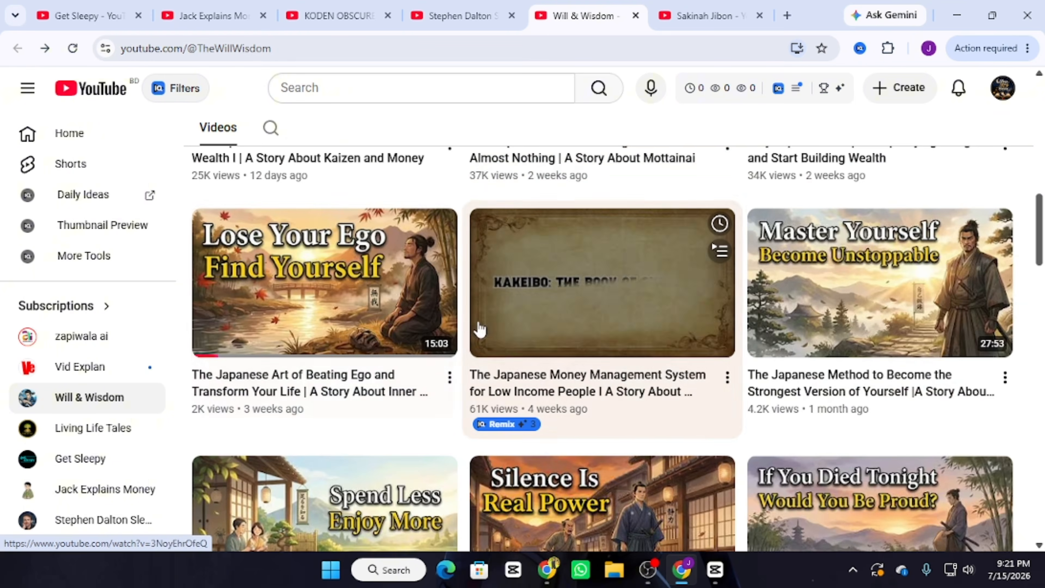
scroll(592, 275, "down", 3)
scroll(592, 272, "down", 2)
scroll(603, 370, "up", 15)
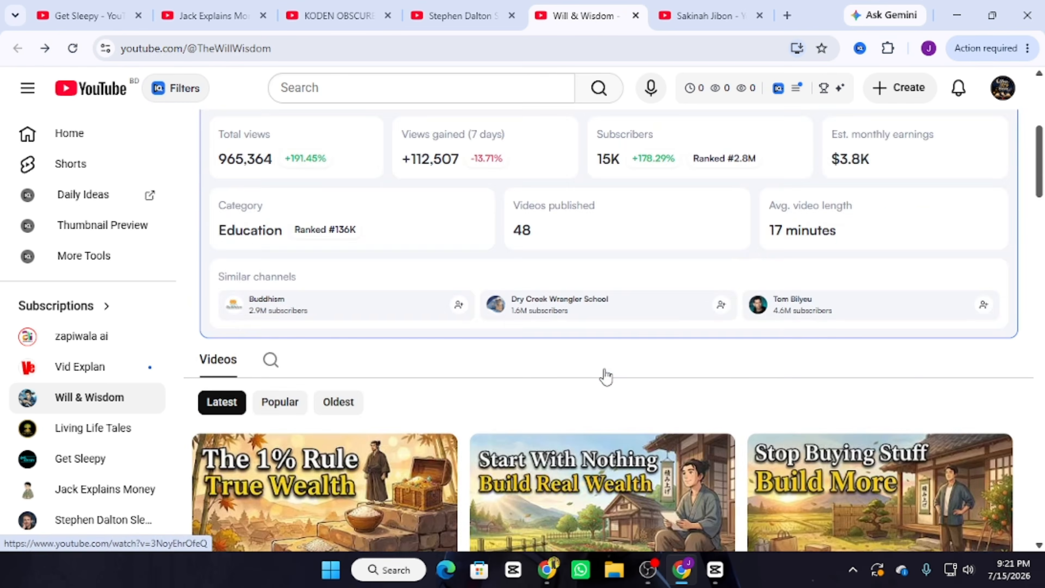
scroll(607, 373, "down", 3)
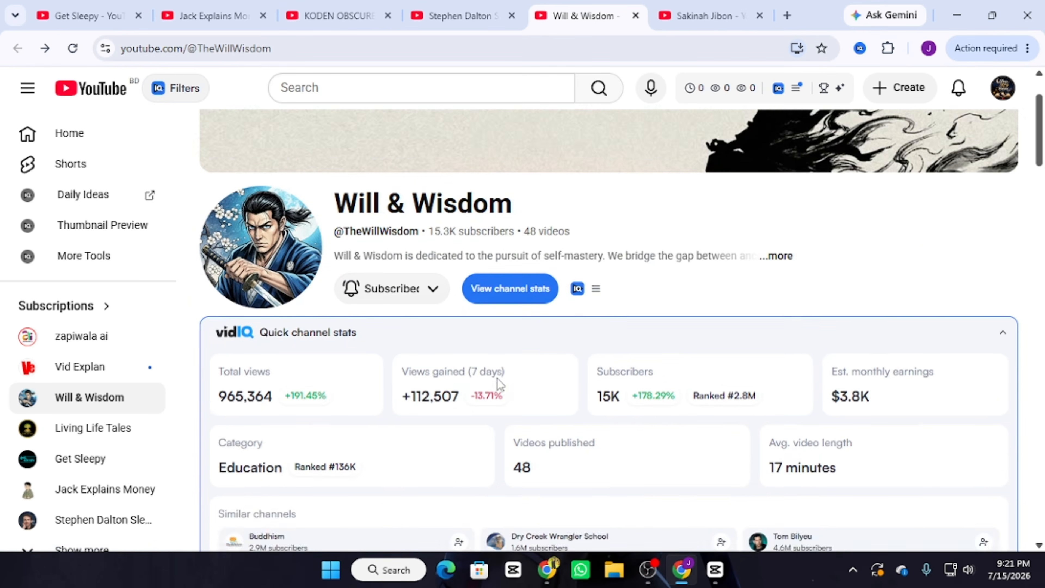
scroll(611, 359, "up", 3)
- Switch to the Sakinah Jibon channel and read its full description and channel details, closing them when done
left_click(692, 7)
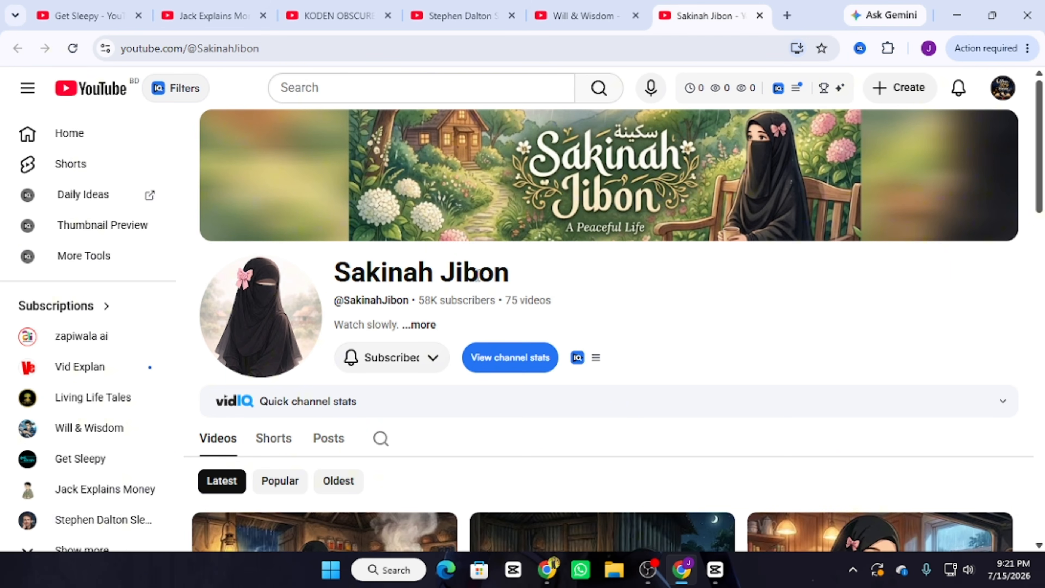
scroll(478, 280, "down", 5)
scroll(477, 284, "up", 5)
left_click(426, 325)
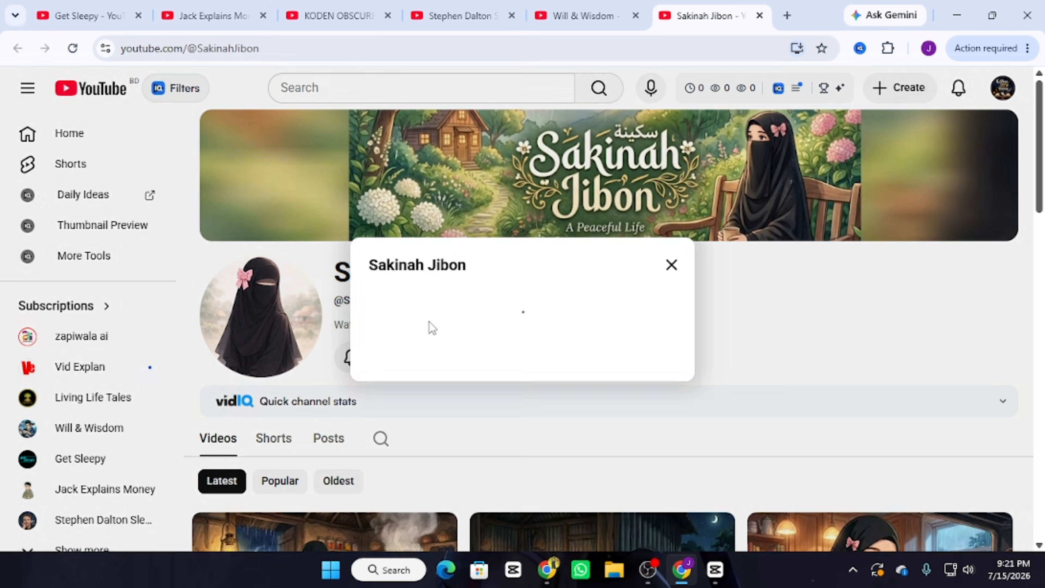
scroll(424, 298, "down", 3)
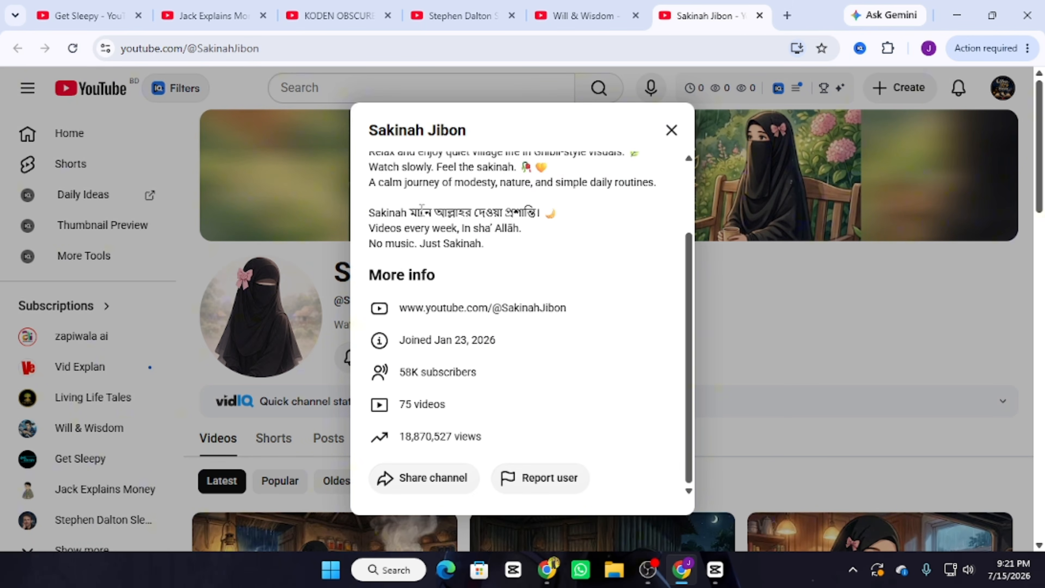
left_click_drag(390, 214, 499, 215)
left_click(589, 216)
left_click(676, 131)
- Expand the Sakinah Jibon channel's vidIQ quick stats and highlight its estimated monthly earnings
scroll(412, 287, "down", 3)
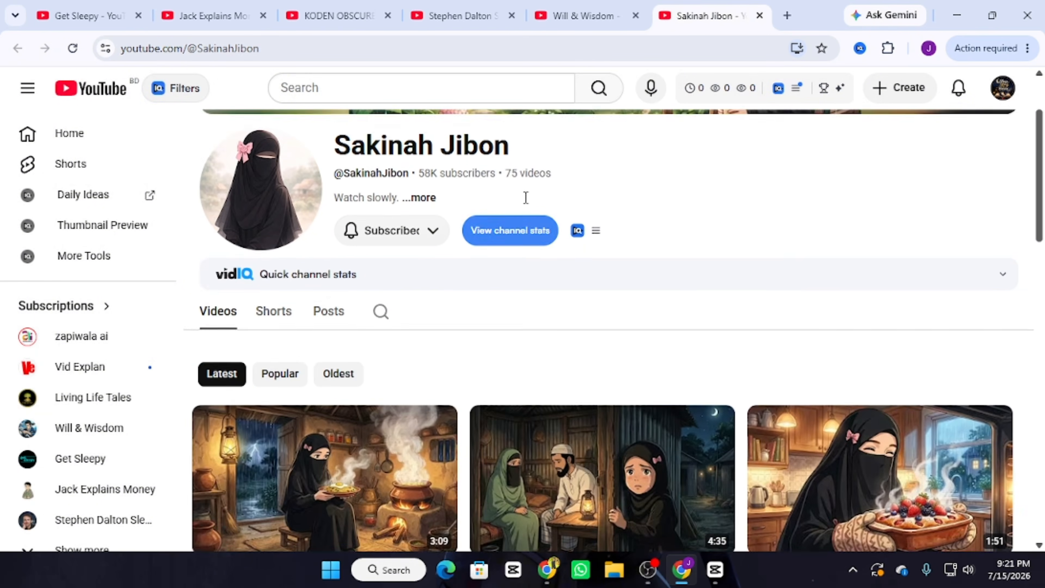
scroll(535, 288, "up", 3)
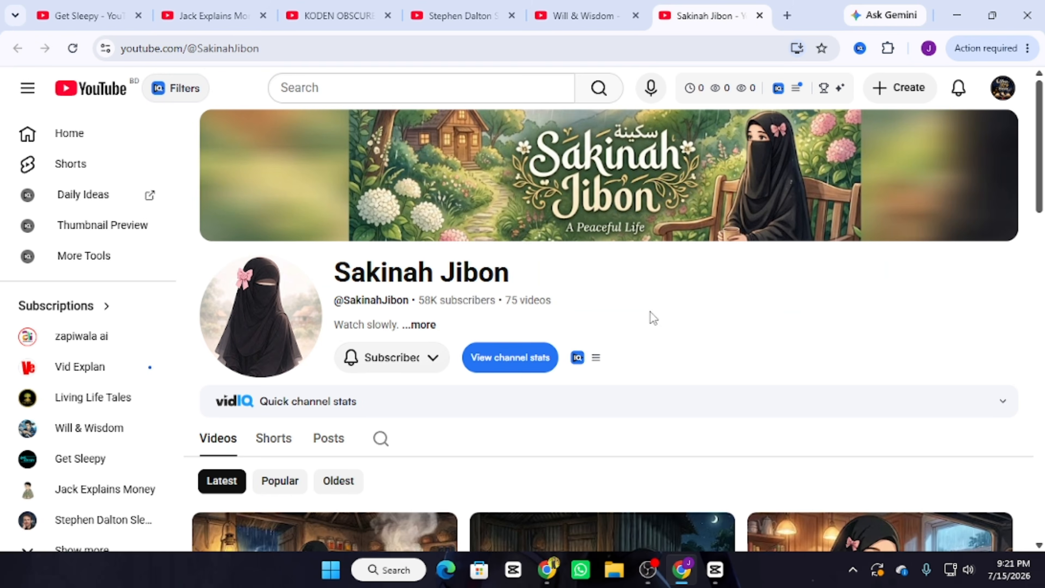
scroll(641, 288, "down", 3)
left_click(1002, 249)
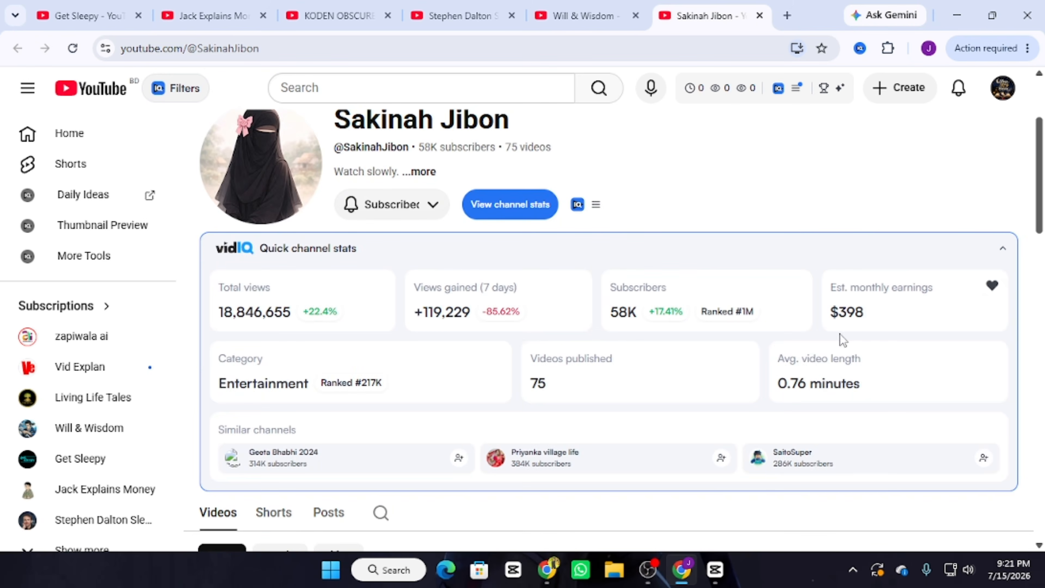
scroll(839, 334, "down", 3)
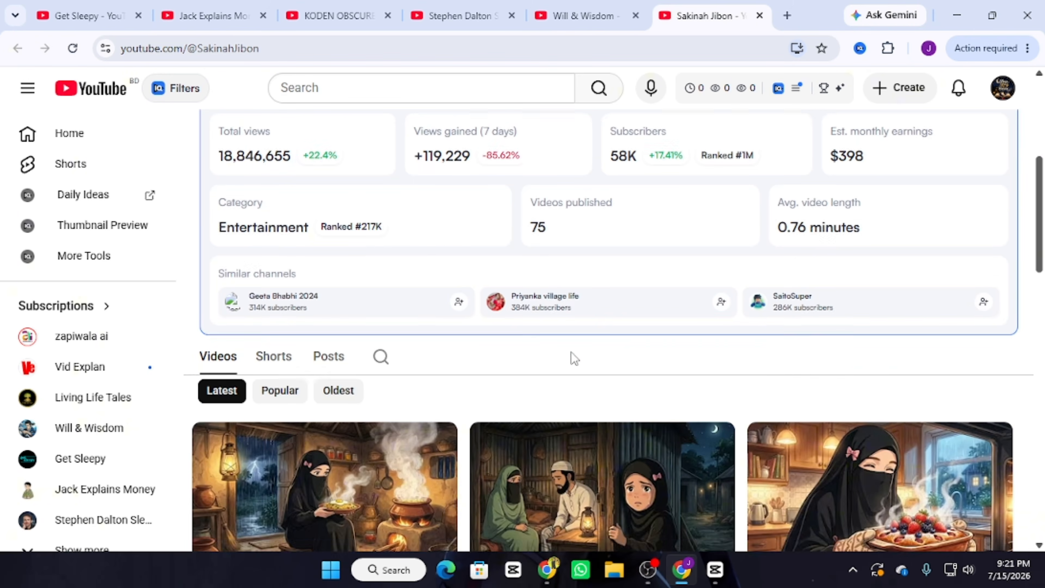
scroll(572, 357, "down", 4)
scroll(938, 167, "up", 4)
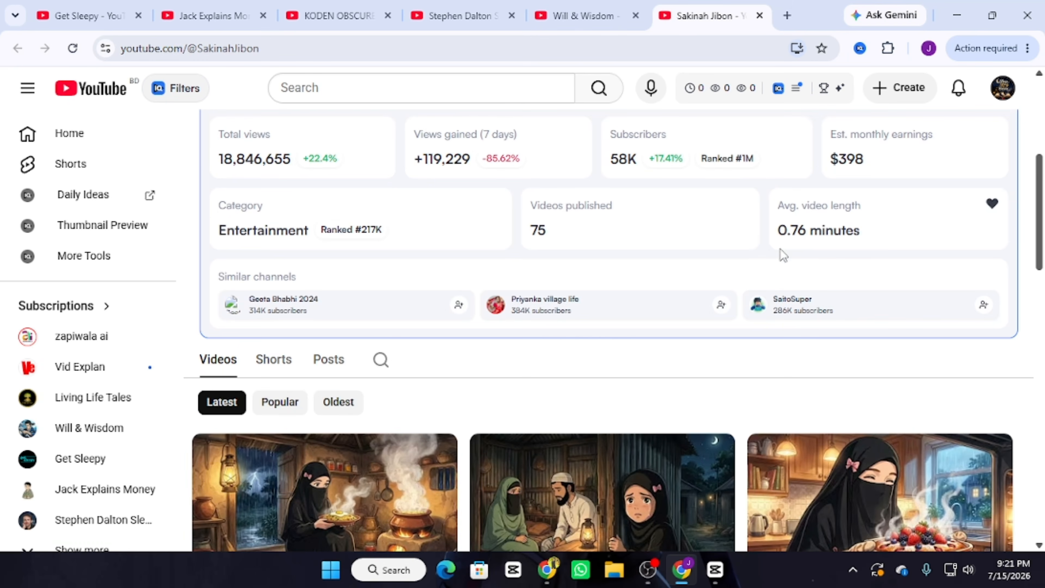
left_click(885, 245)
scroll(893, 273, "up", 6)
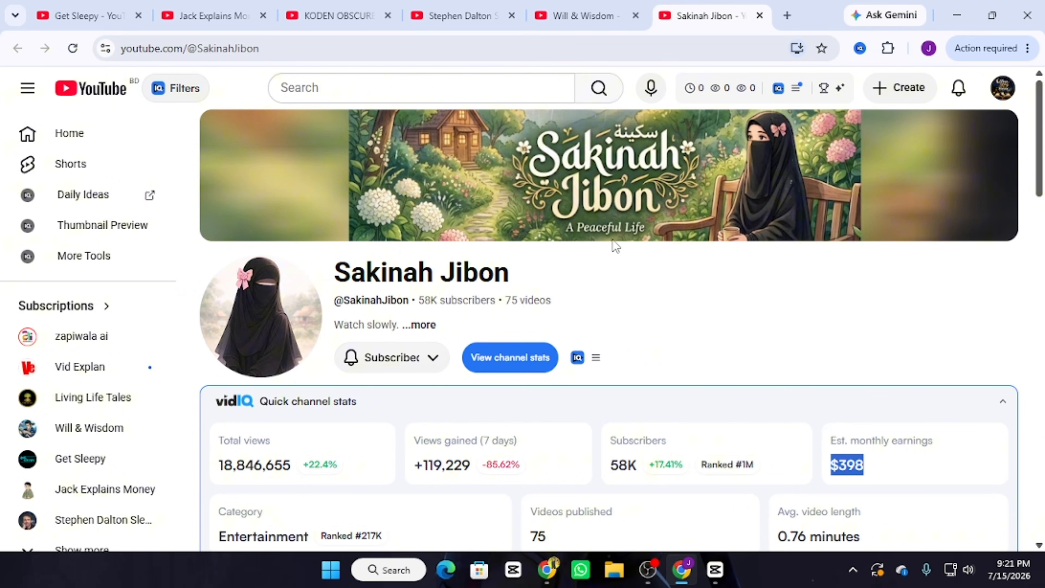
- Switch to the KODEN OBSCURE channel and highlight the estimated monthly earnings in its vidIQ quick stats
left_click(312, 16)
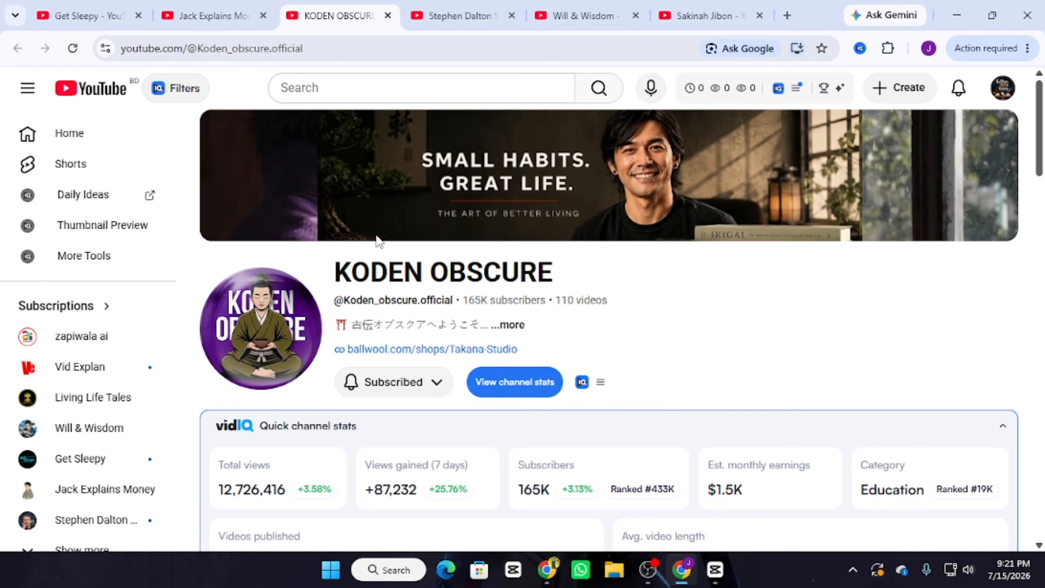
scroll(516, 274, "down", 3)
scroll(595, 282, "down", 5)
scroll(594, 283, "up", 5)
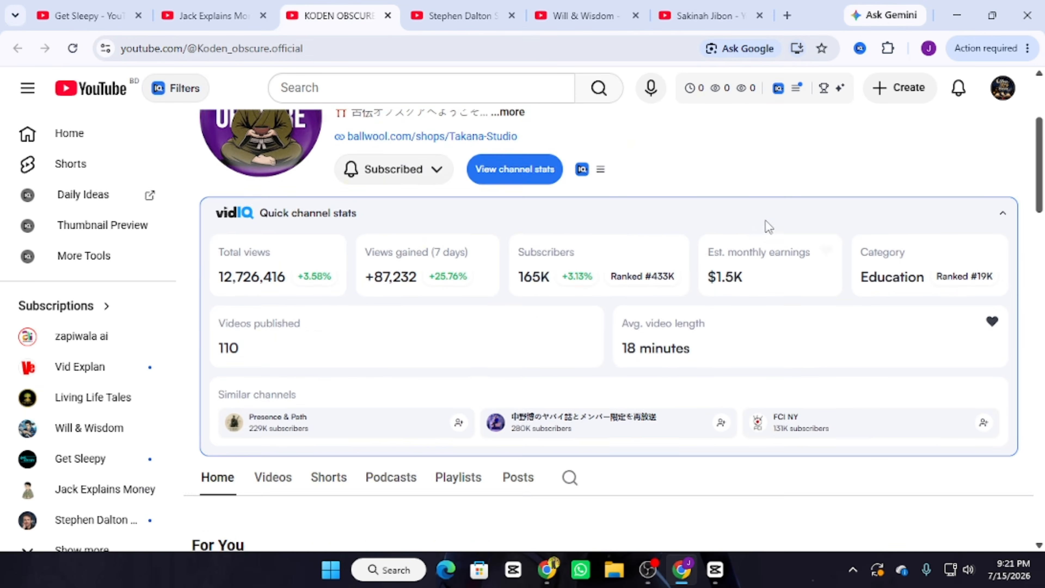
left_click_drag(703, 336, 735, 336)
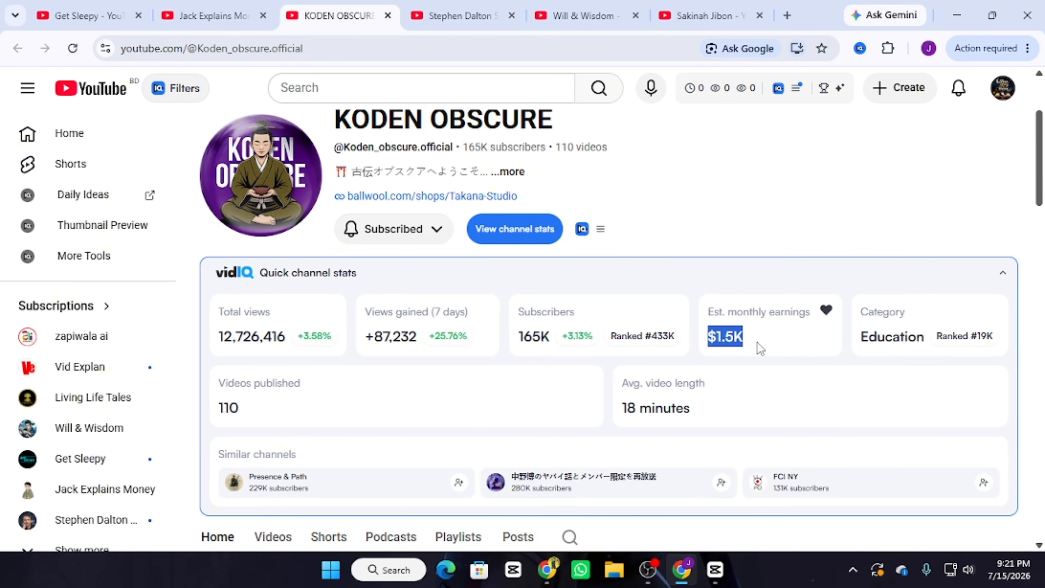
scroll(554, 371, "down", 3)
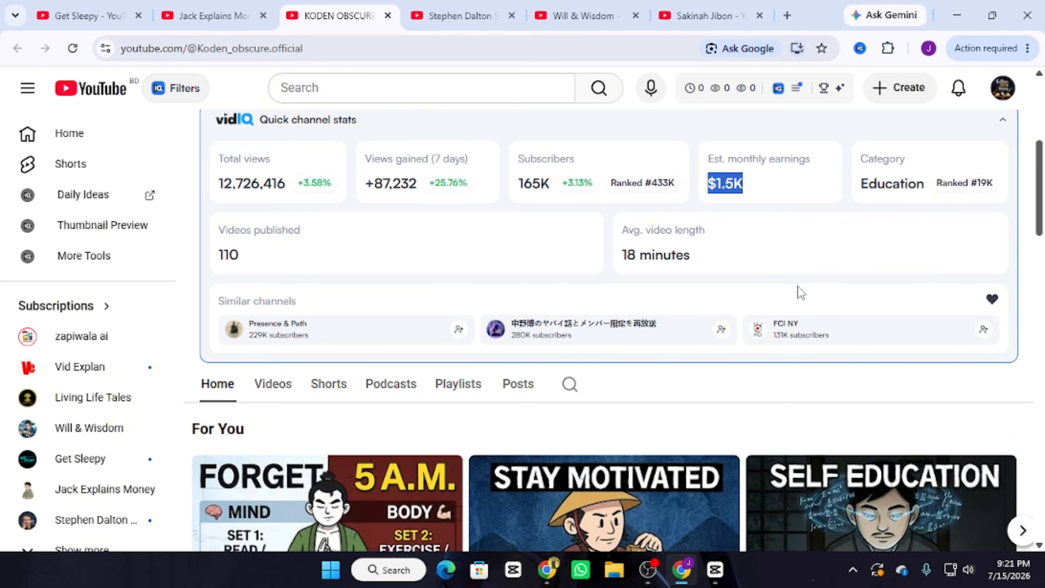
scroll(798, 287, "up", 6)
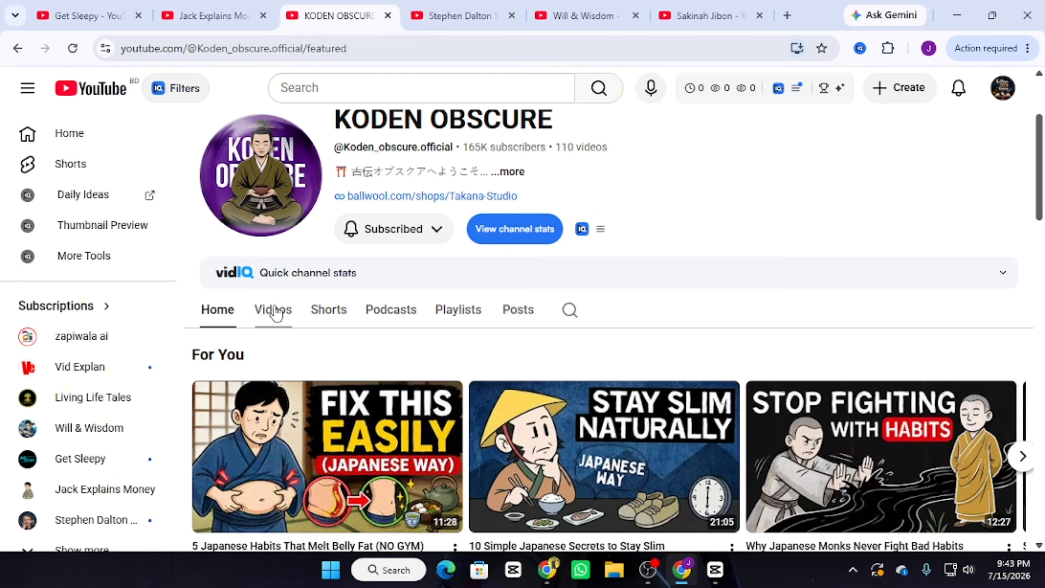
- List the KODEN OBSCURE channel's videos and examine their thumbnails, titles and view counts
left_click(274, 311)
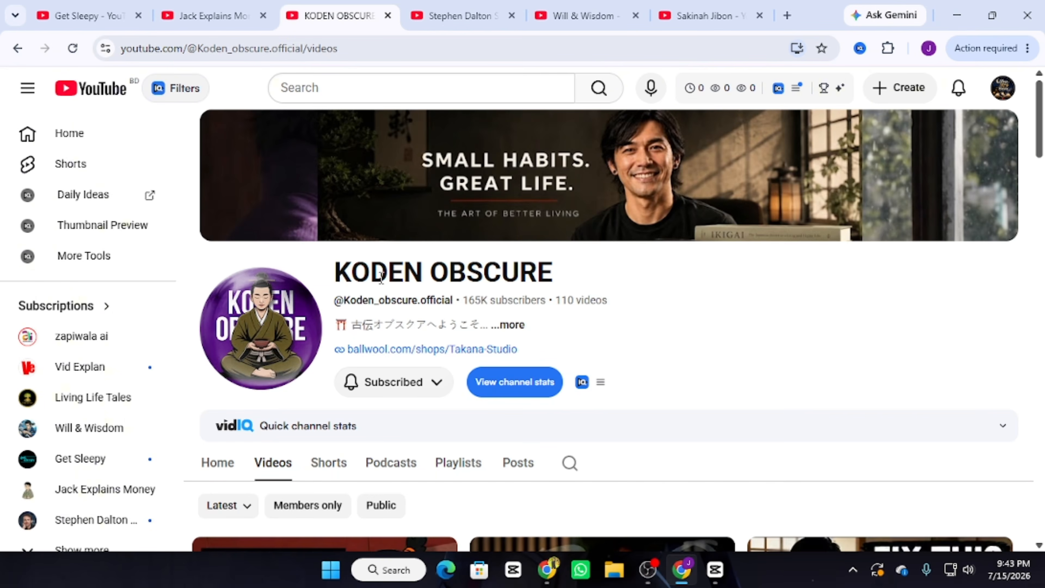
scroll(387, 275, "down", 3)
scroll(403, 269, "down", 3)
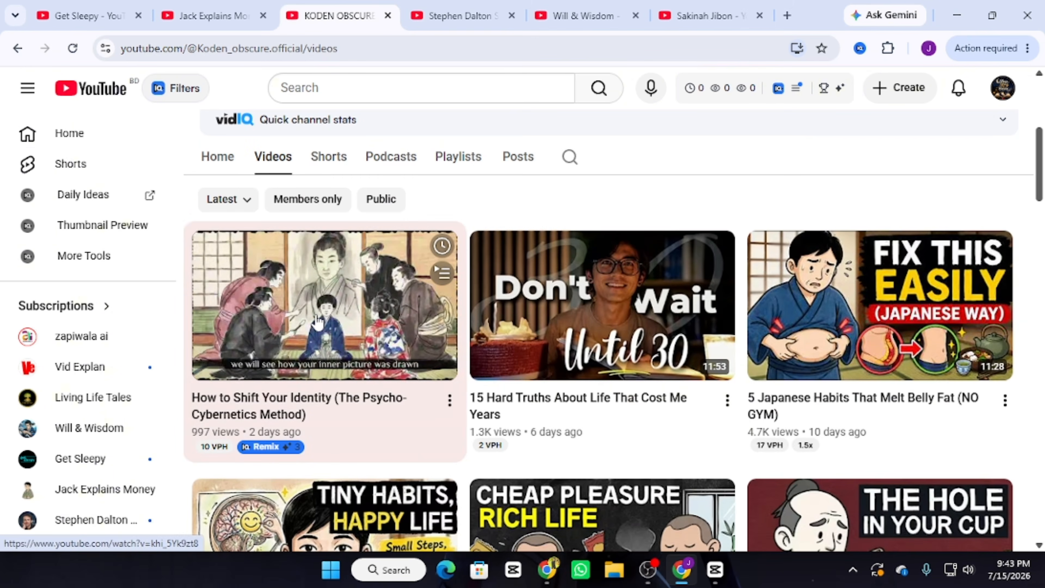
scroll(620, 294, "down", 3)
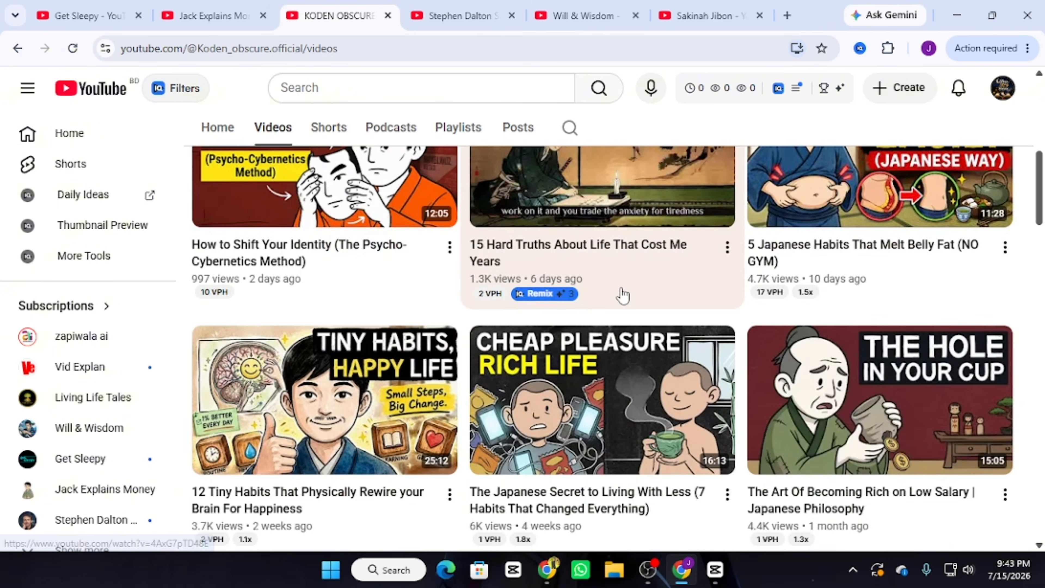
scroll(455, 286, "down", 3)
scroll(625, 296, "up", 3)
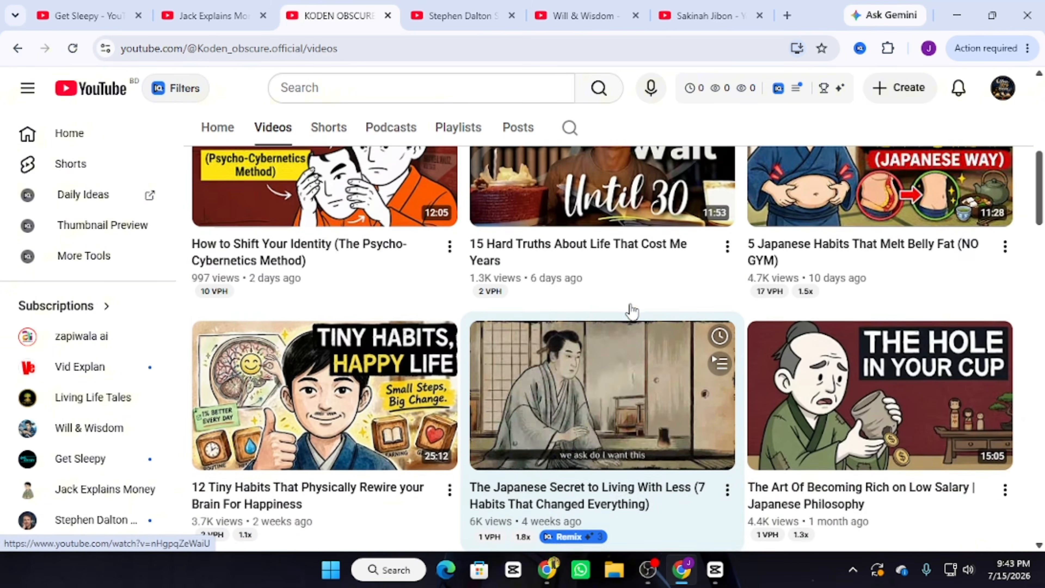
scroll(732, 327, "up", 5)
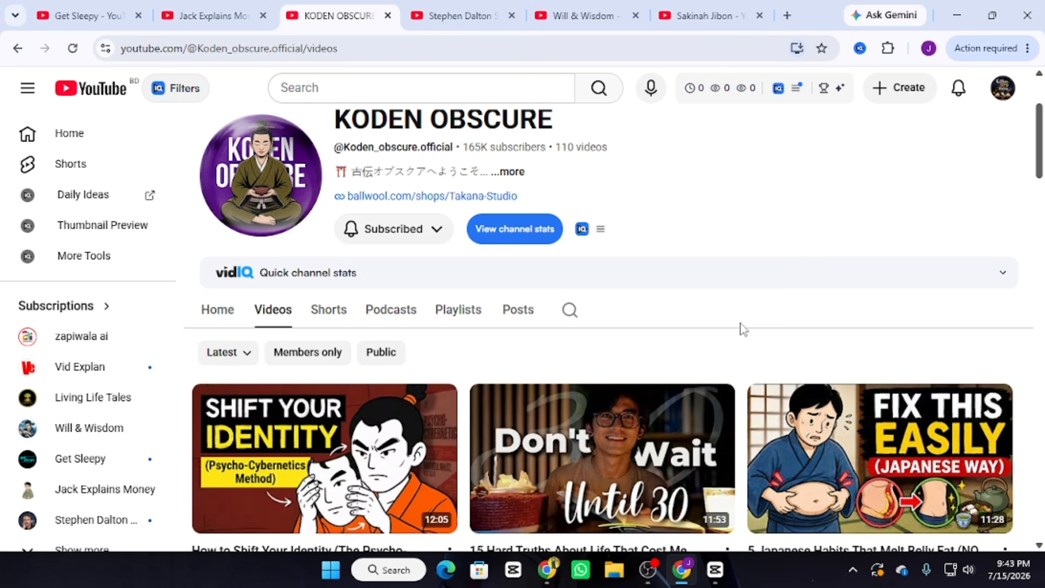
scroll(612, 398, "down", 2)
scroll(613, 395, "down", 12)
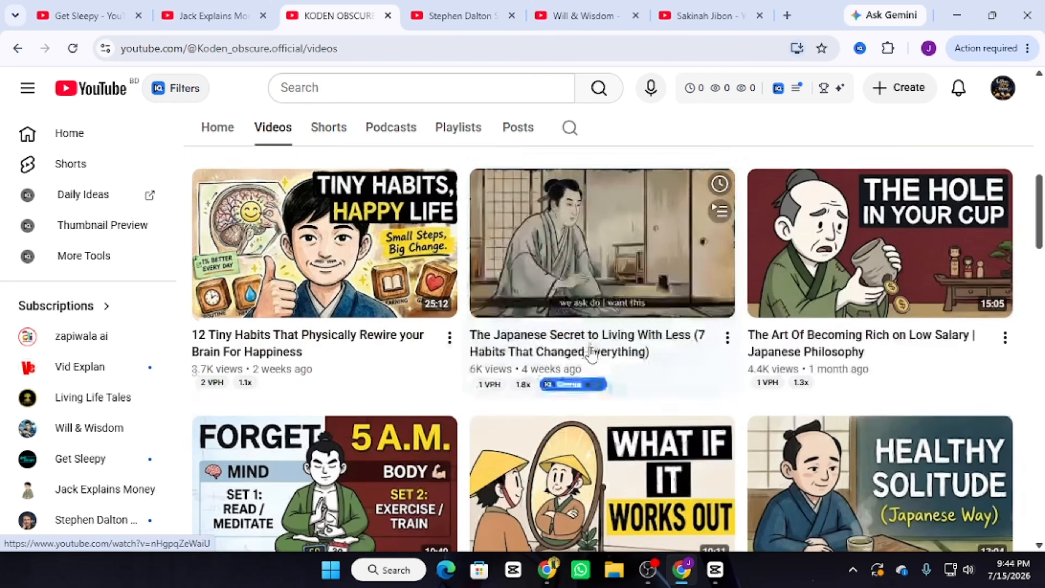
scroll(589, 332, "down", 3)
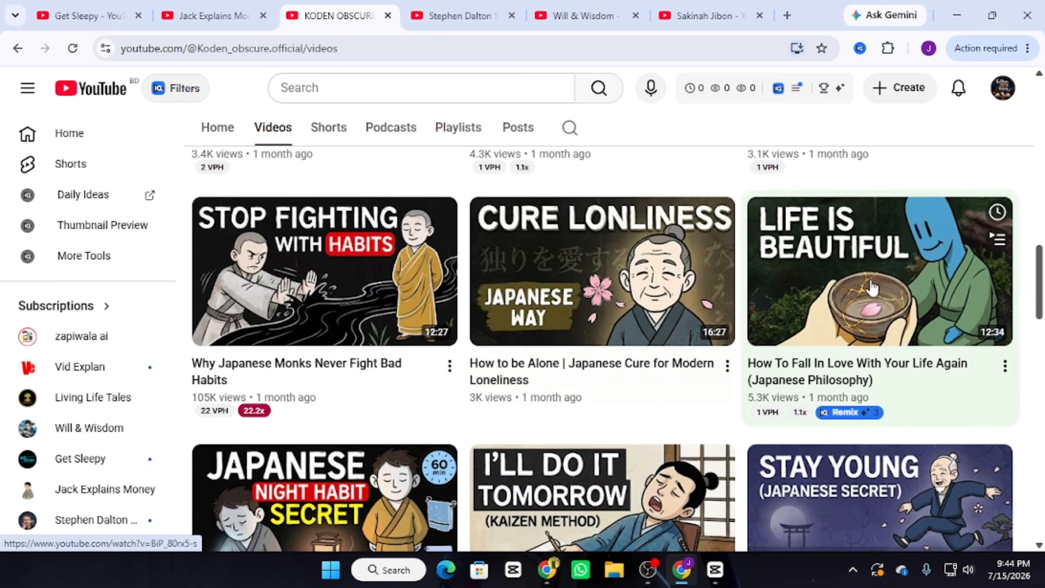
scroll(490, 340, "down", 10)
scroll(490, 340, "up", 20)
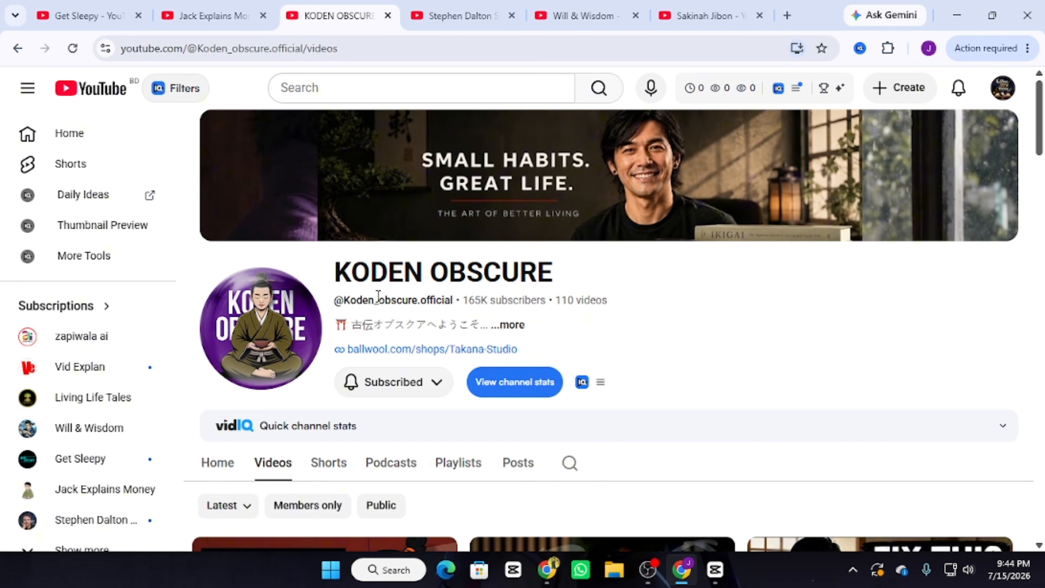
scroll(453, 299, "down", 5)
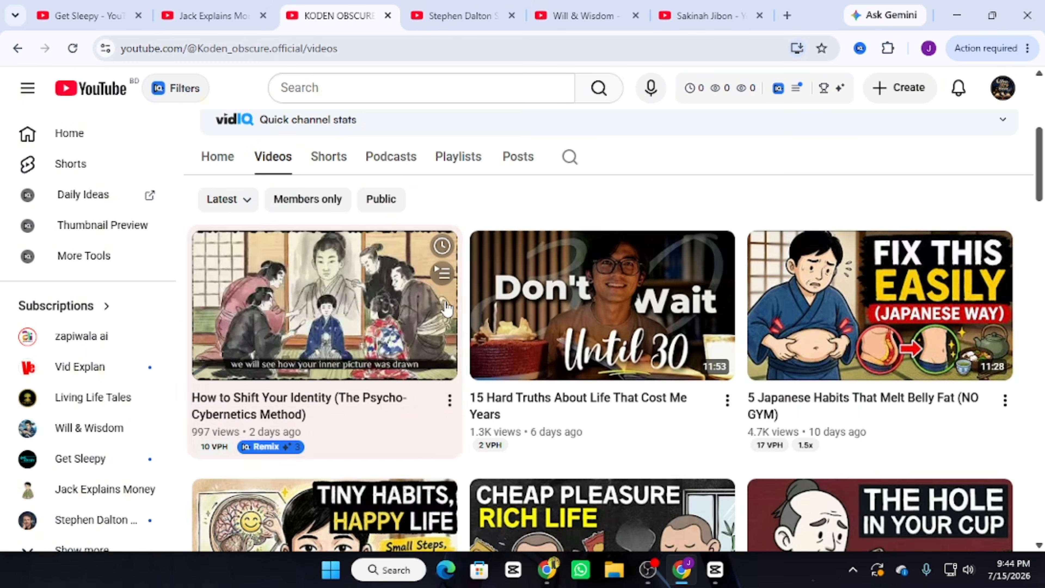
scroll(469, 299, "up", 5)
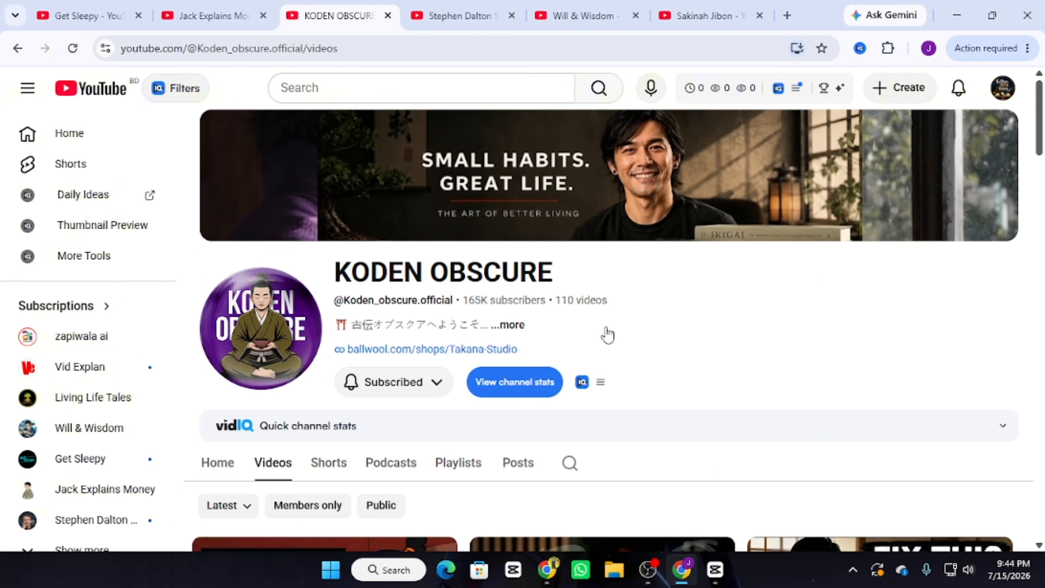
scroll(604, 335, "down", 3)
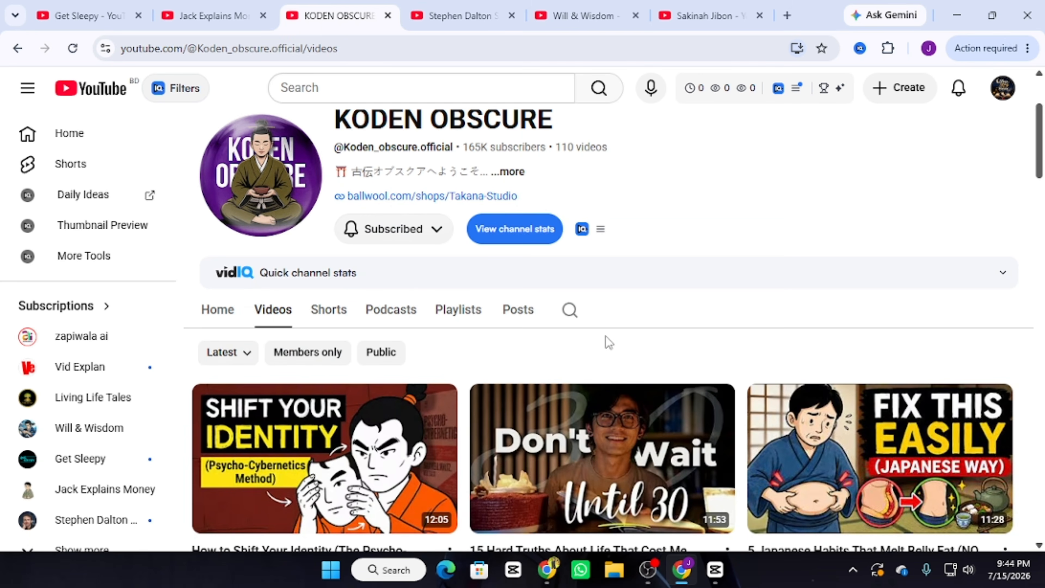
scroll(366, 313, "up", 3)
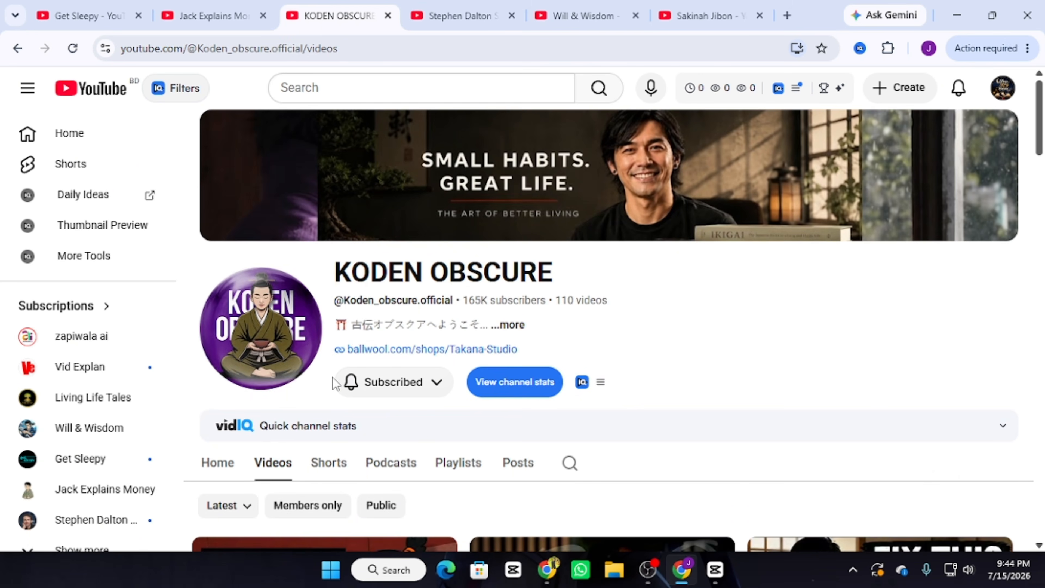
- Return to the KODEN OBSCURE channel's home page and look at its recommended videos
left_click(214, 473)
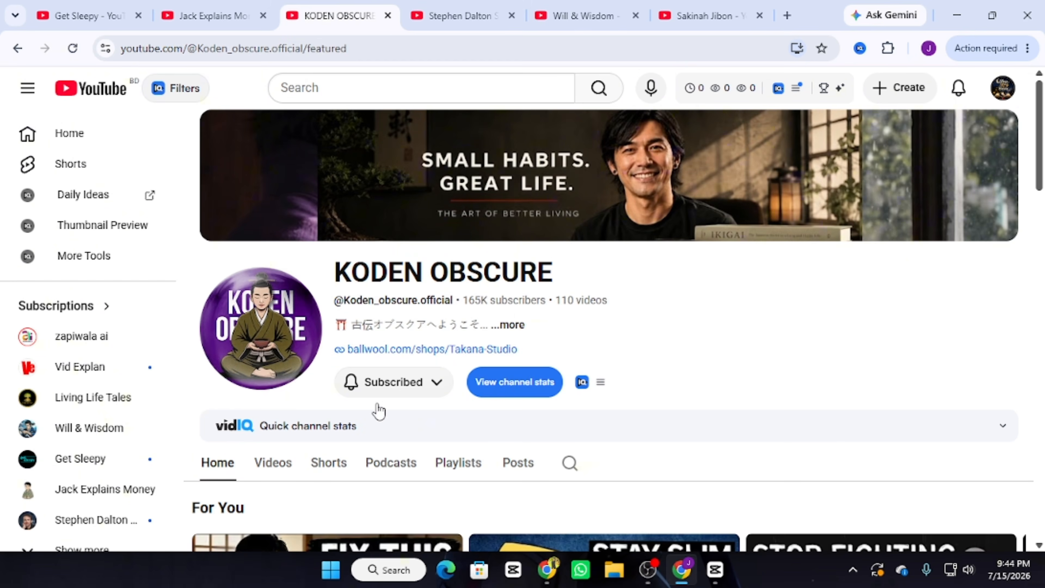
scroll(677, 343, "down", 3)
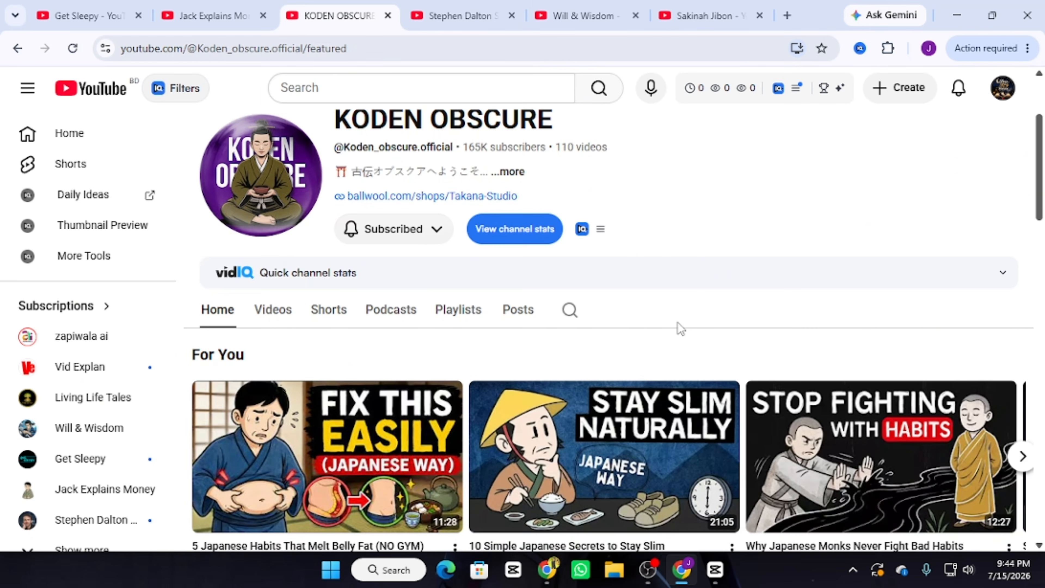
- Open the video "10 Simple Japanese Secrets to Stay Slim NATURALLY (No Gym Needed)", skip to about 1:22 and pause it on an illustrated scene
scroll(432, 325, "down", 5)
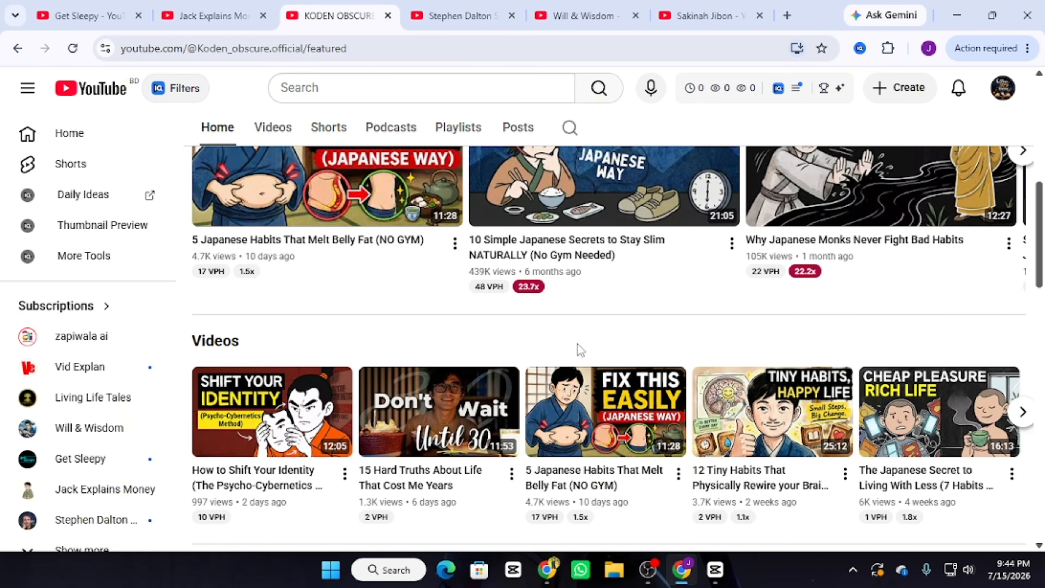
scroll(641, 347, "up", 3)
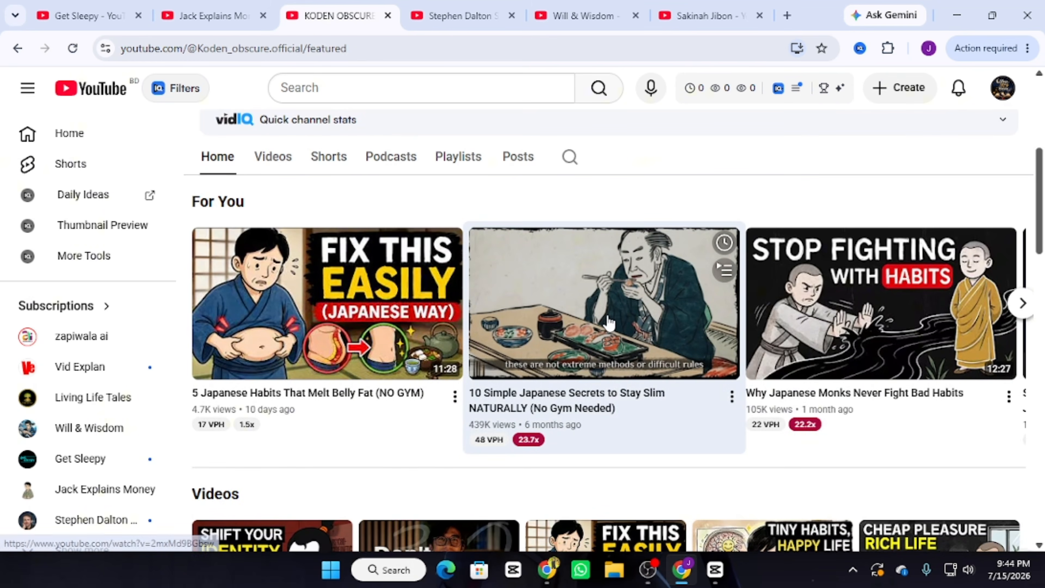
left_click(609, 323)
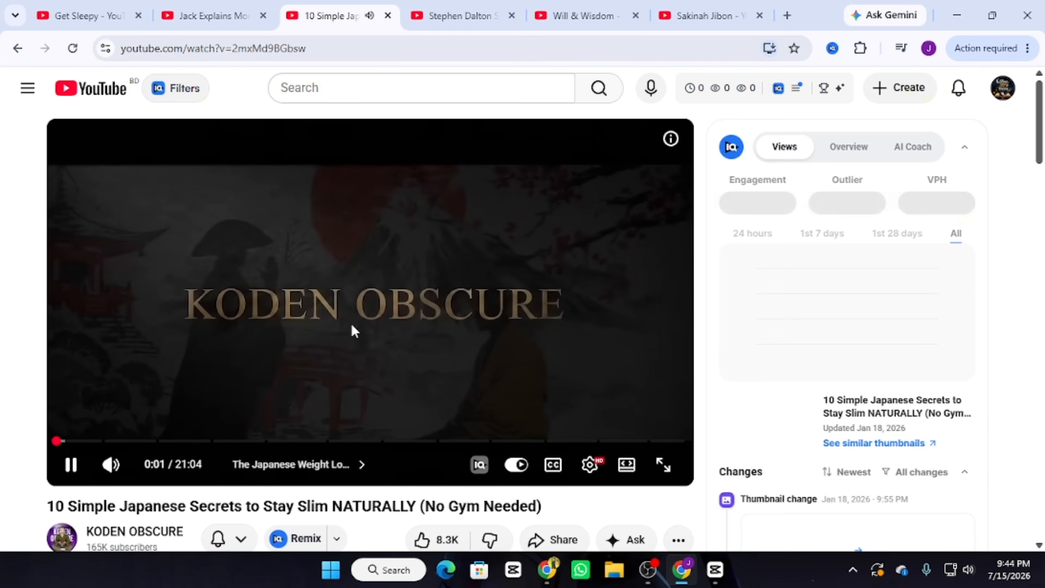
left_click(289, 358)
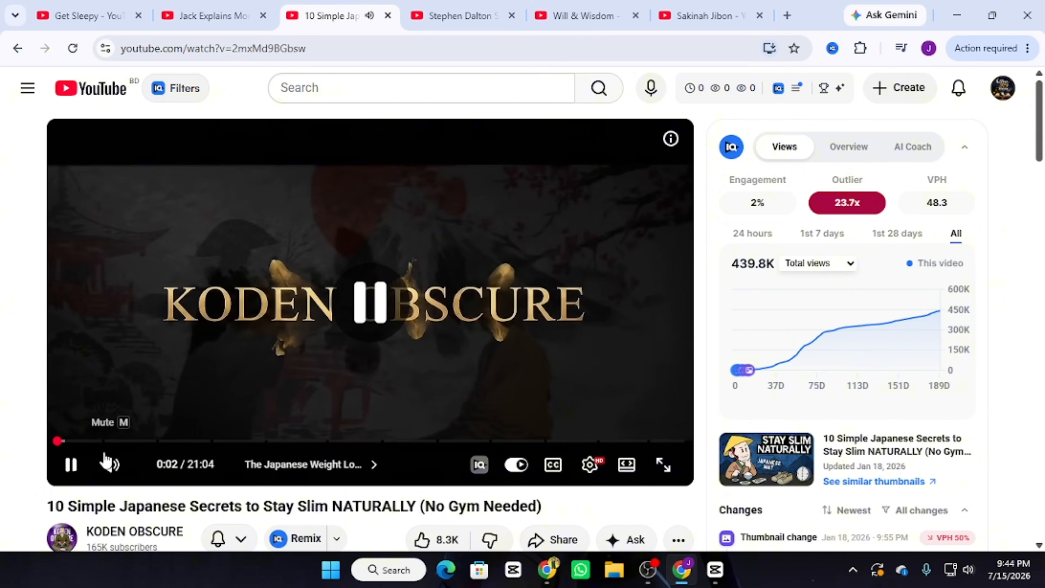
left_click(94, 441)
left_click(376, 339)
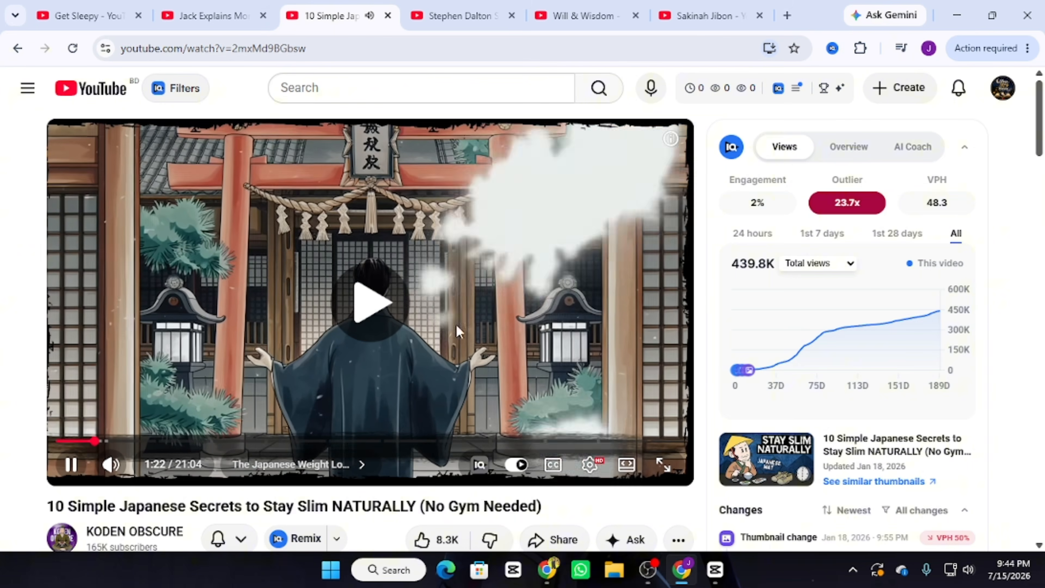
left_click(475, 302)
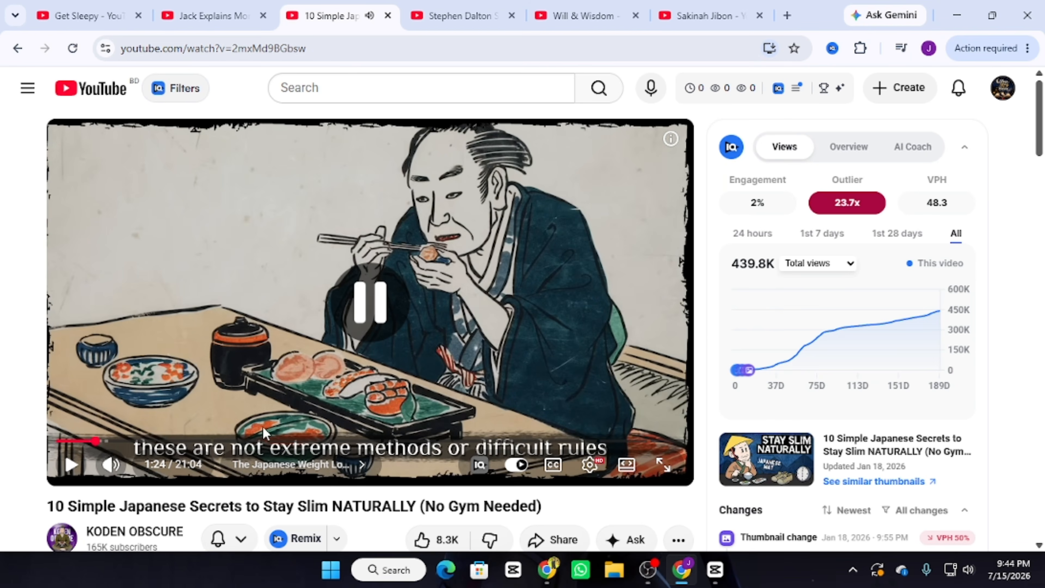
- Read the viewer comments under the paused video, including the channel's pinned comment about its accent and voice
scroll(263, 427, "down", 3)
scroll(345, 321, "up", 3)
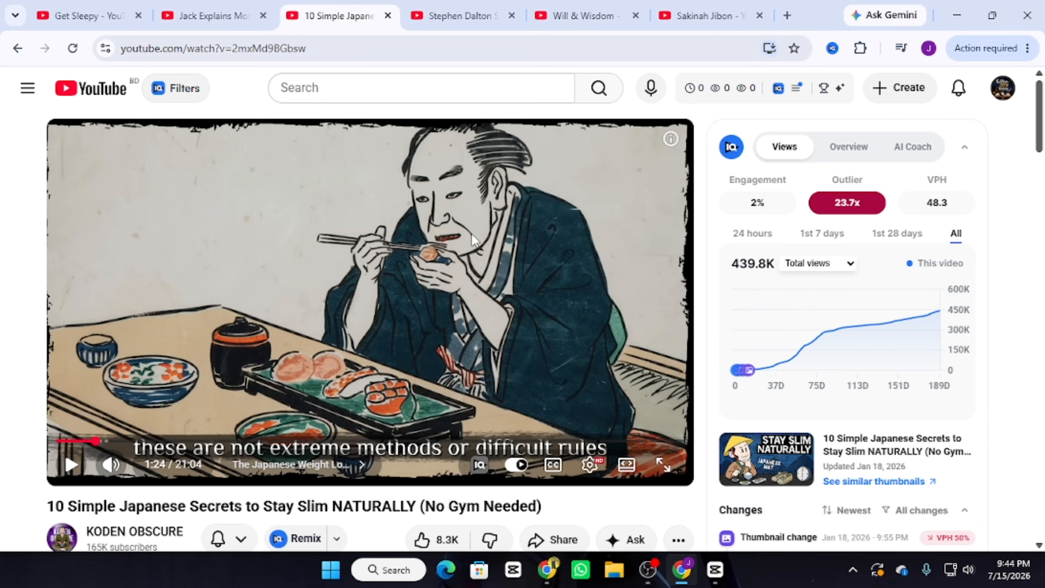
scroll(467, 286, "down", 6)
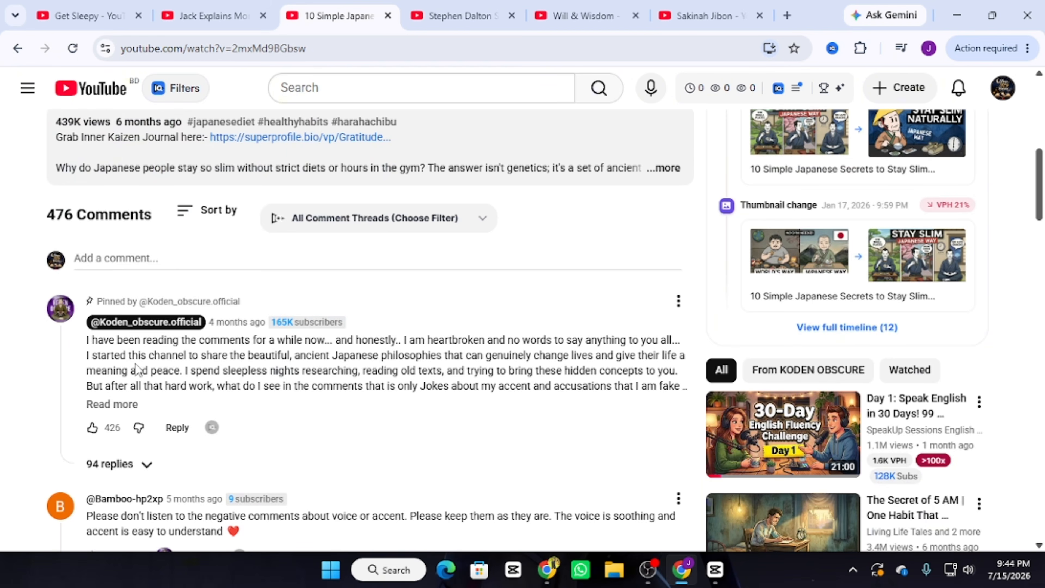
scroll(307, 365, "down", 12)
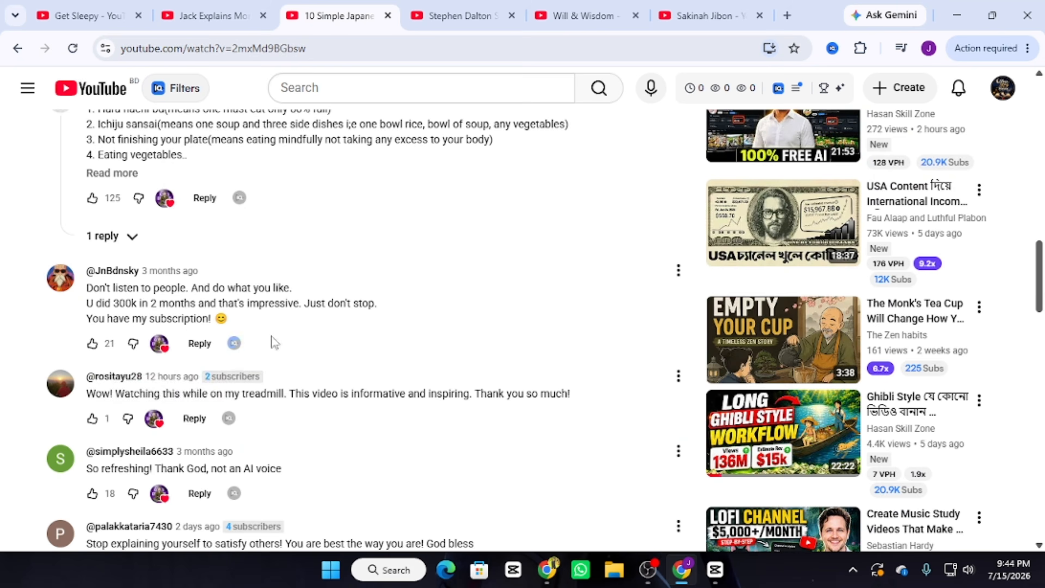
scroll(116, 400, "down", 5)
scroll(116, 400, "up", 20)
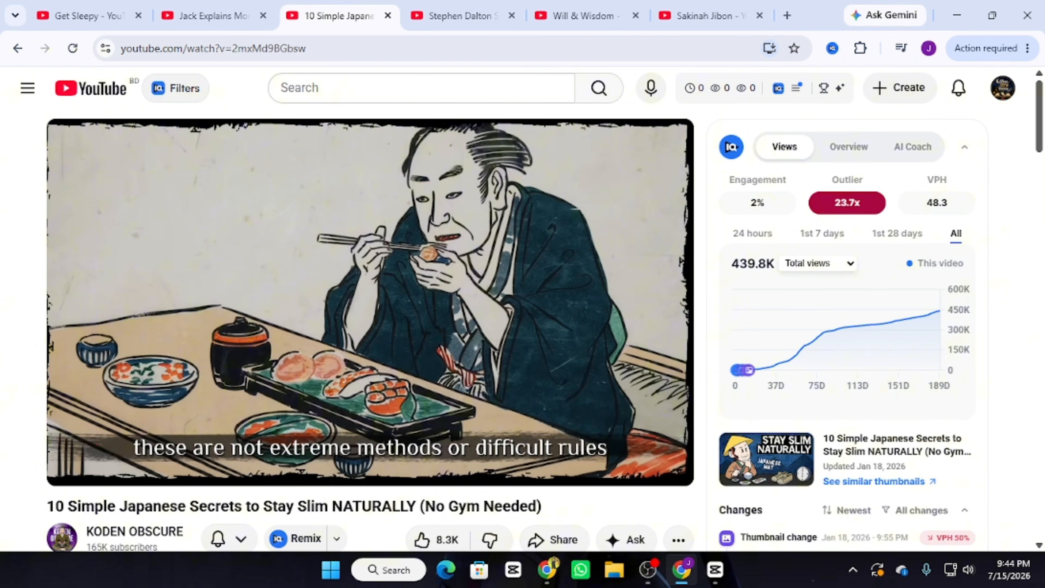
- Return to the KODEN OBSCURE channel and examine the illustration style, titles and view counts of its newest videos
left_click(17, 48)
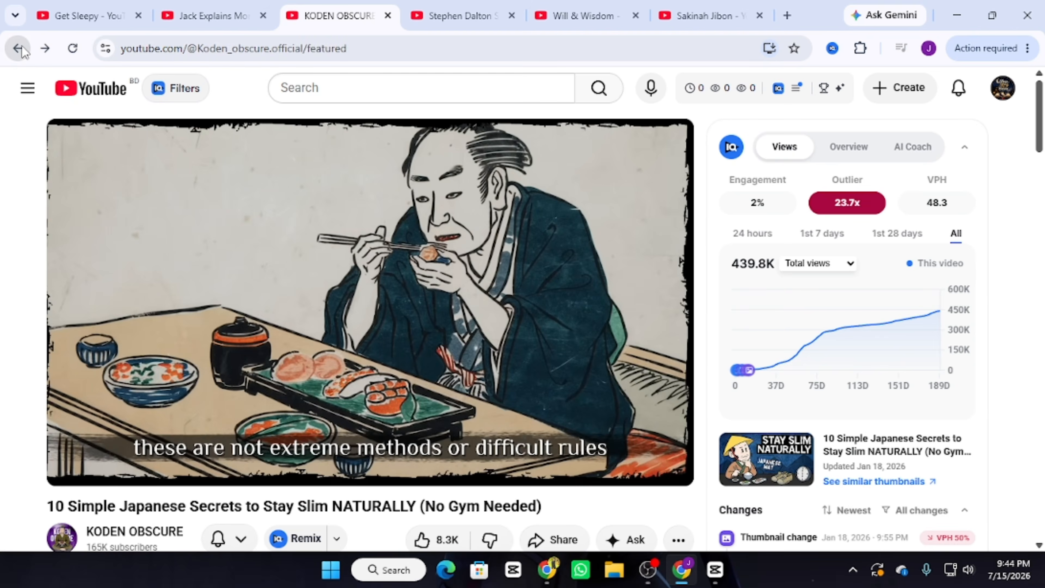
scroll(567, 399, "up", 10)
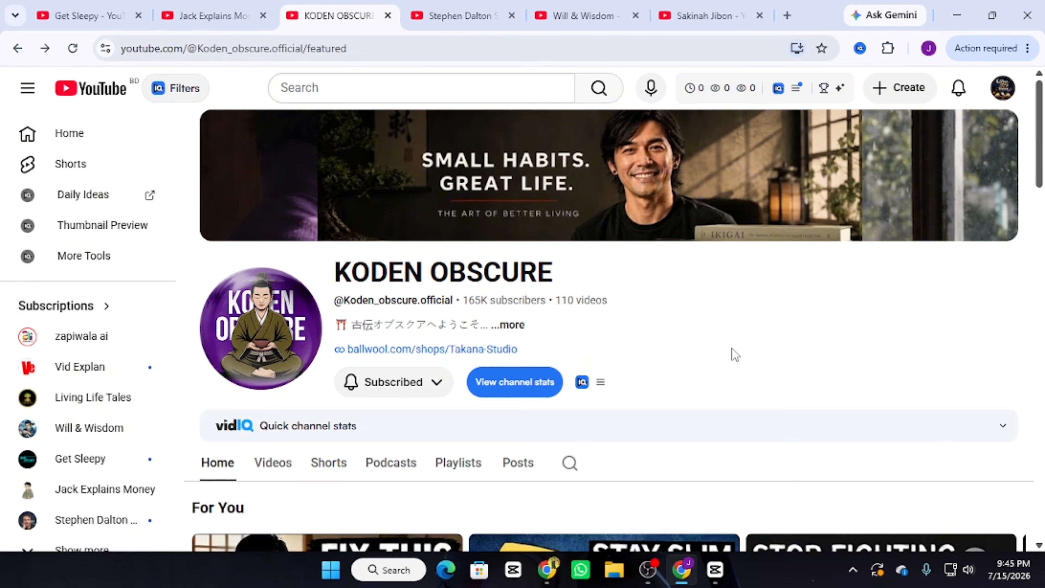
scroll(732, 349, "down", 3)
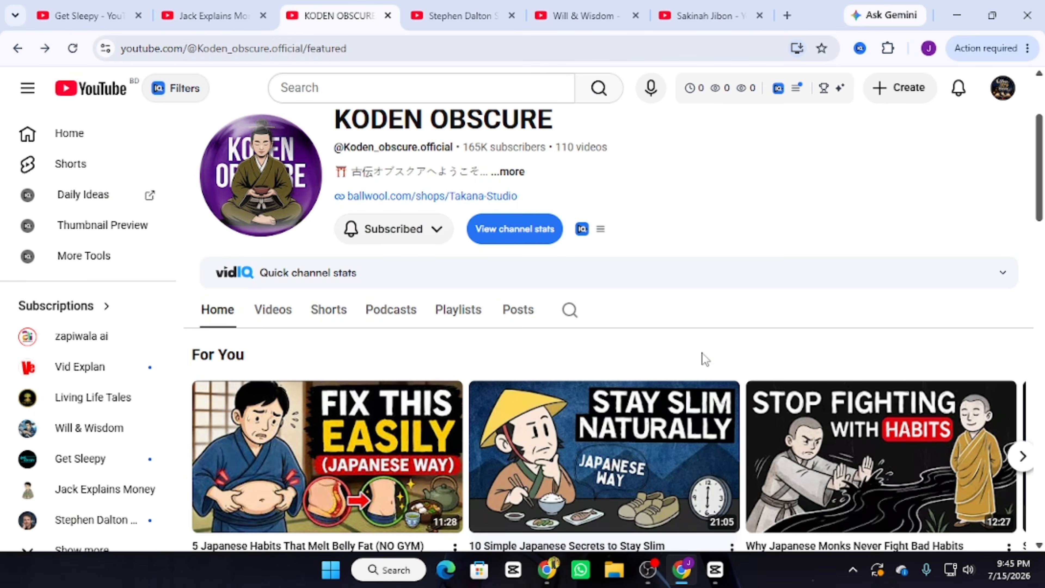
left_click(289, 311)
scroll(615, 273, "down", 3)
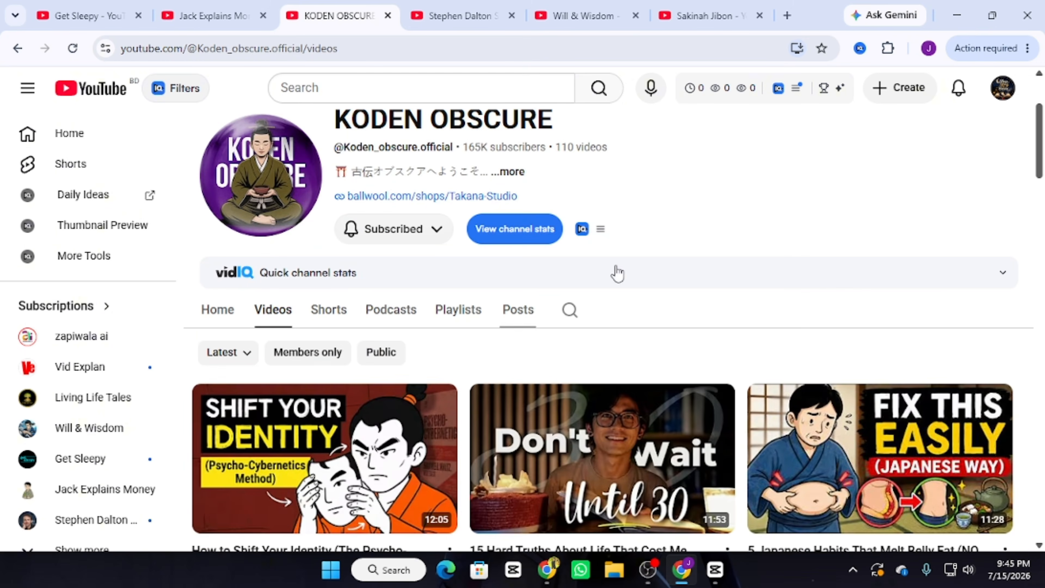
scroll(841, 189, "down", 9)
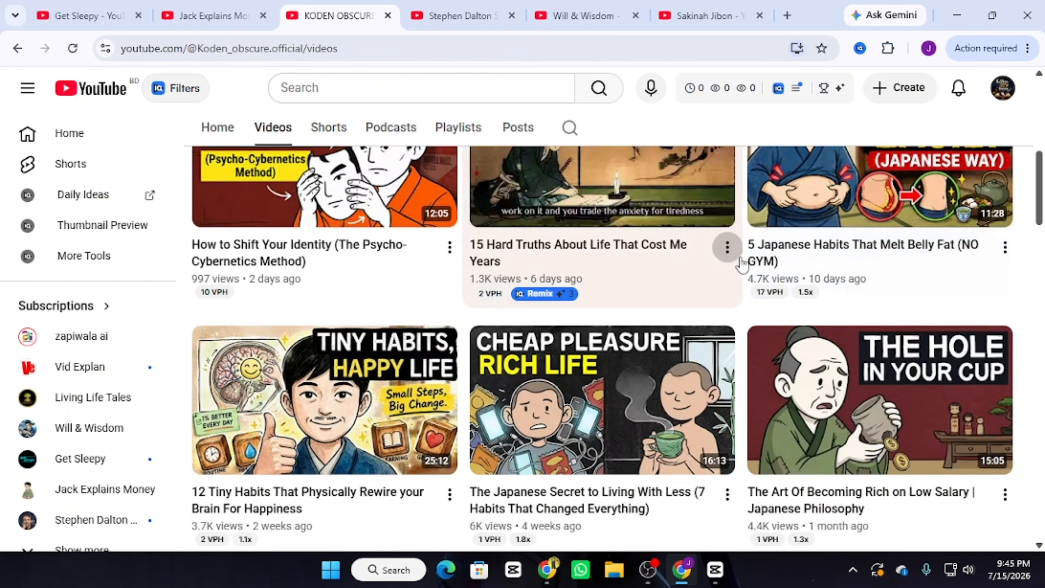
scroll(737, 259, "down", 5)
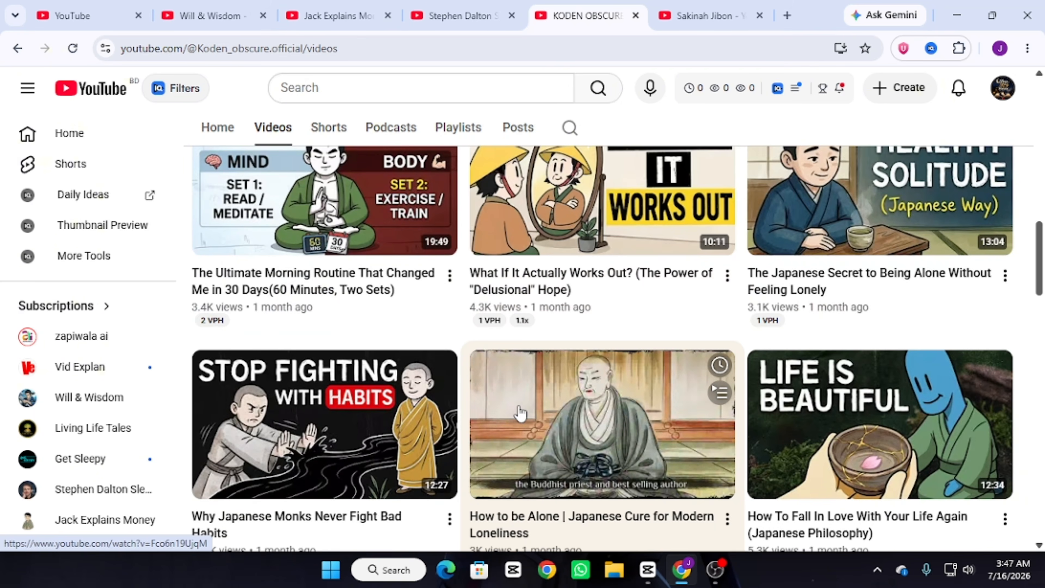
scroll(520, 412, "up", 3)
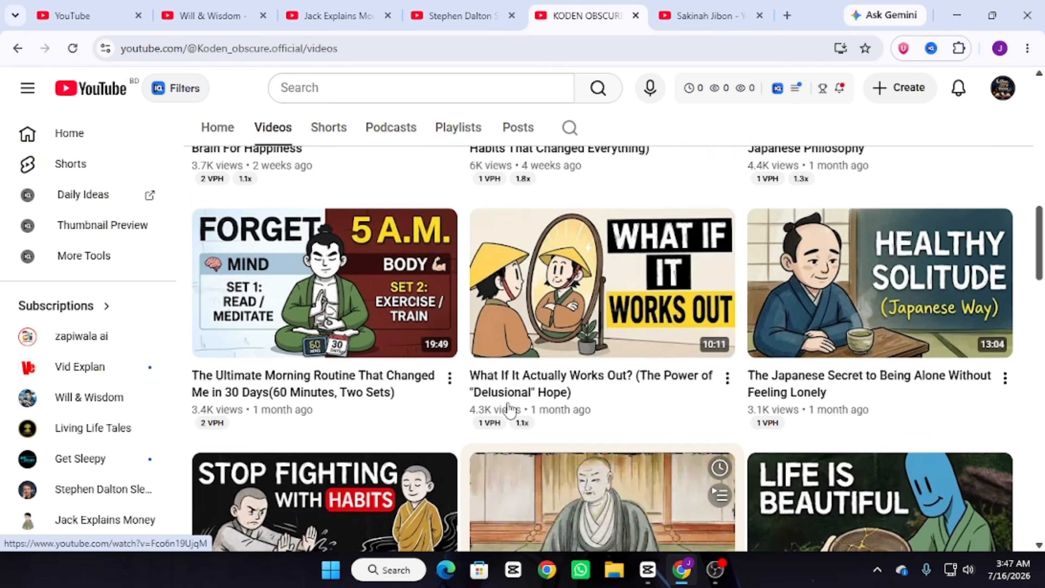
mouse_move(545, 325)
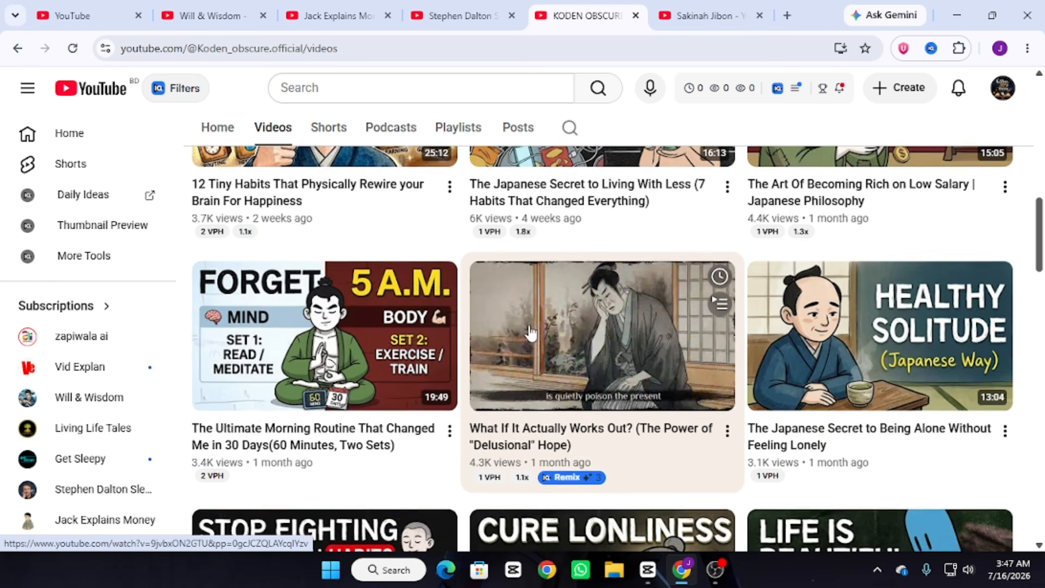
scroll(321, 398, "up", 6)
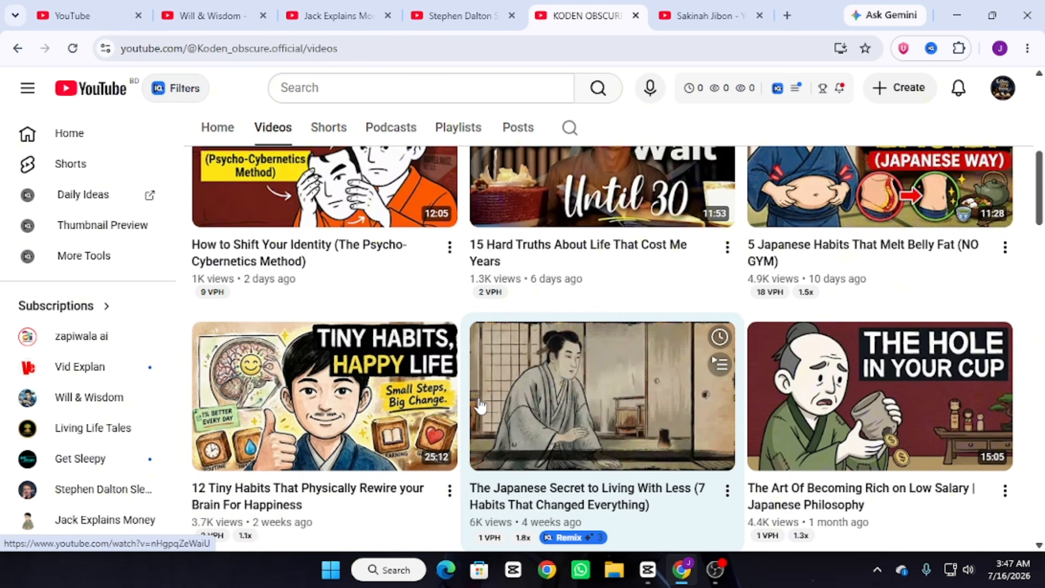
scroll(480, 406, "up", 7)
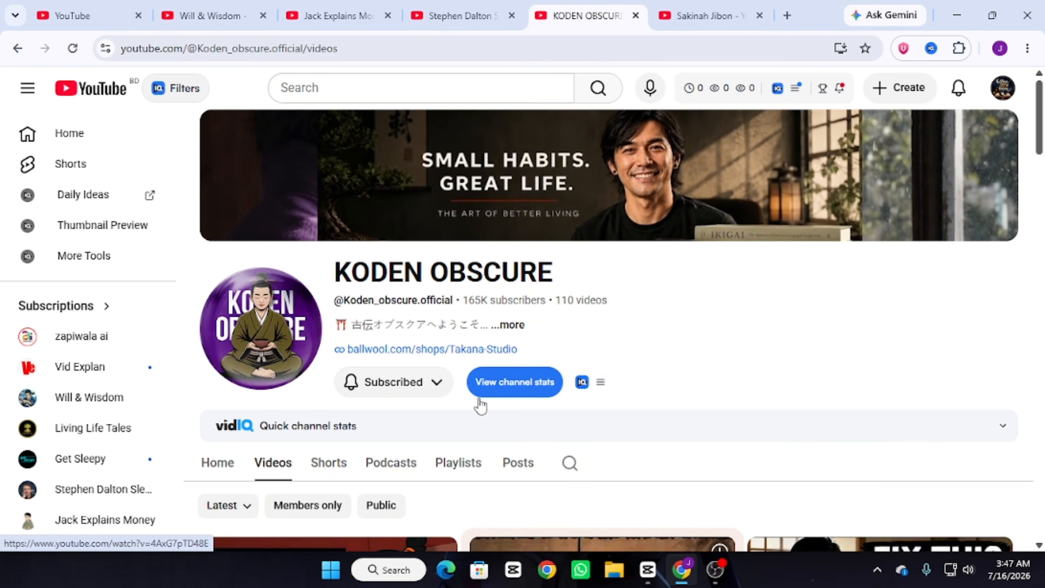
- Show the KODEN OBSCURE channel's home page and look over its For You recommendations
left_click(218, 463)
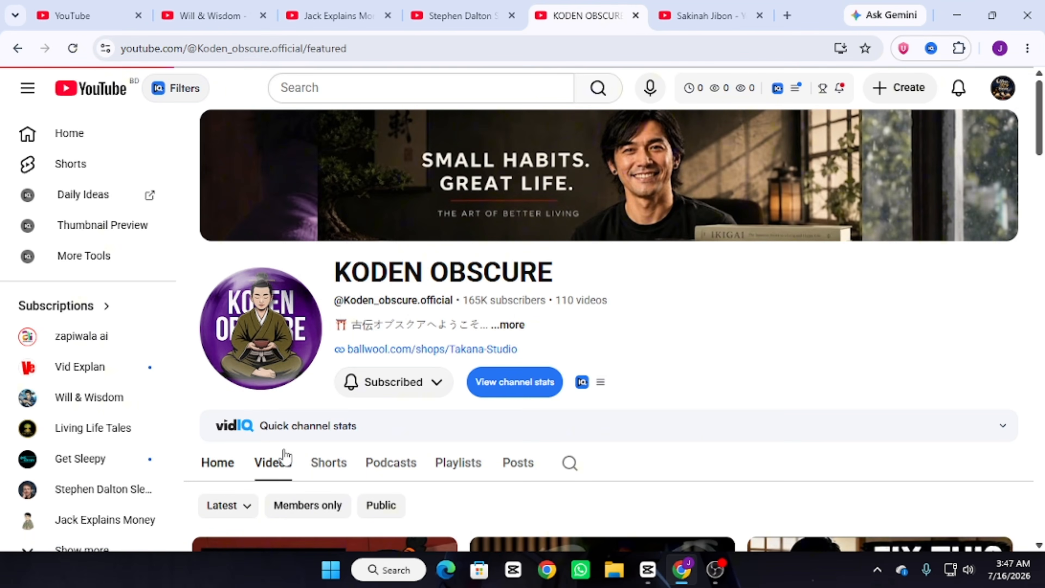
scroll(308, 449, "down", 10)
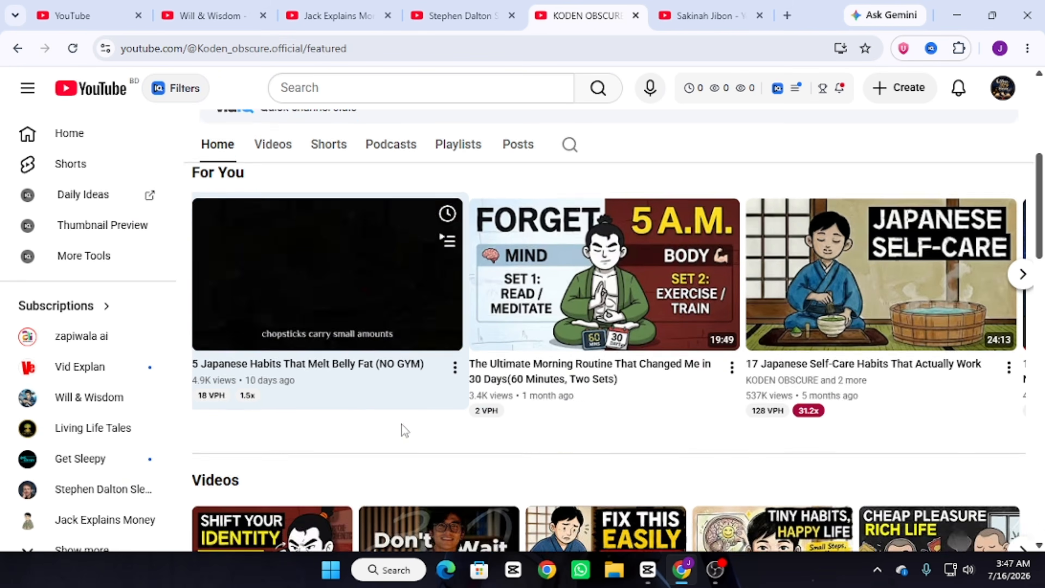
scroll(404, 424, "up", 10)
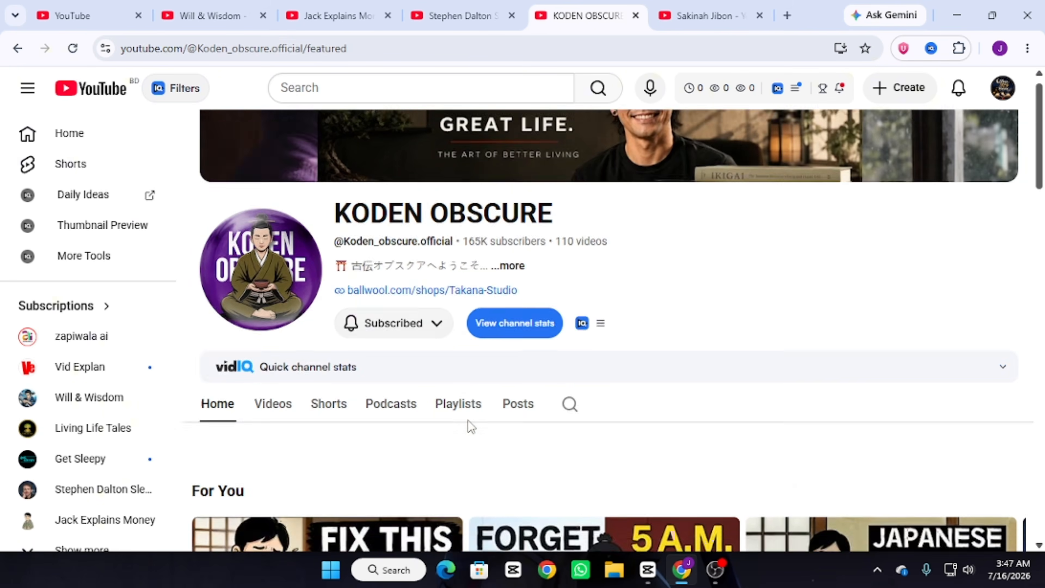
- List all KODEN OBSCURE videos and examine the thumbnails, titles and view counts back to the uploads from 10 months ago
left_click(274, 463)
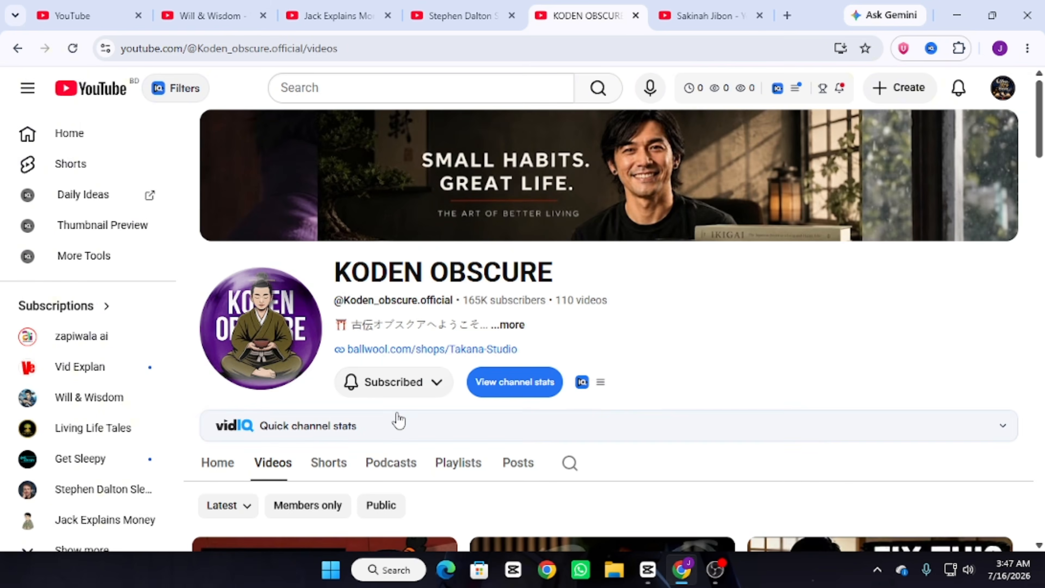
scroll(412, 445, "down", 3)
scroll(417, 453, "down", 20)
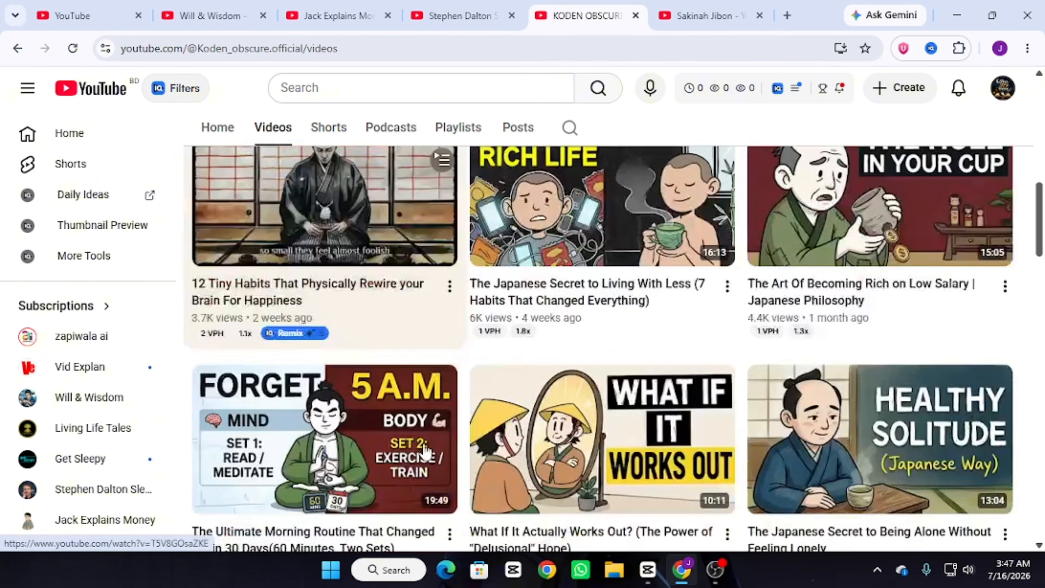
scroll(427, 449, "down", 20)
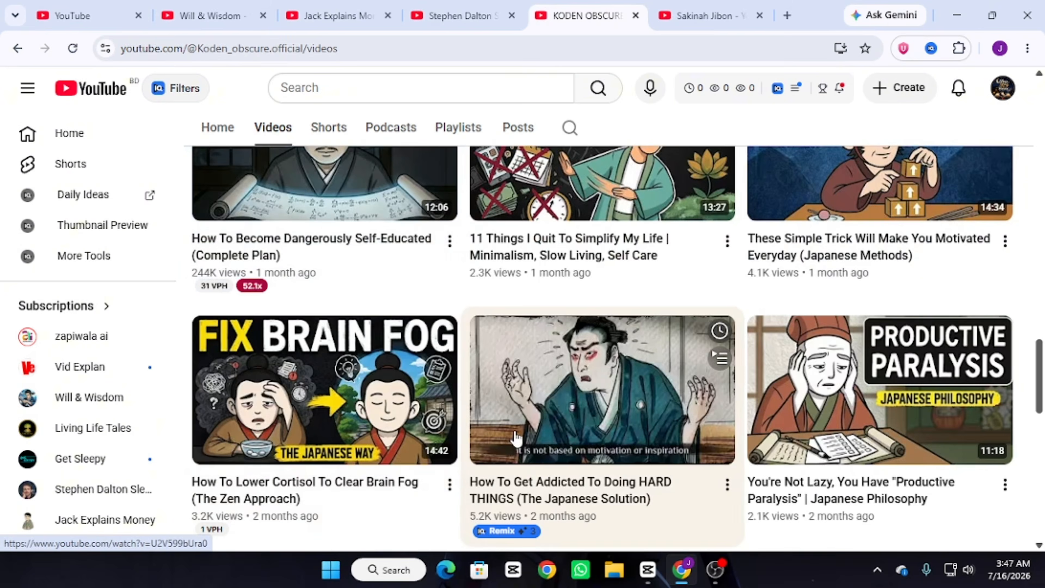
scroll(514, 436, "down", 20)
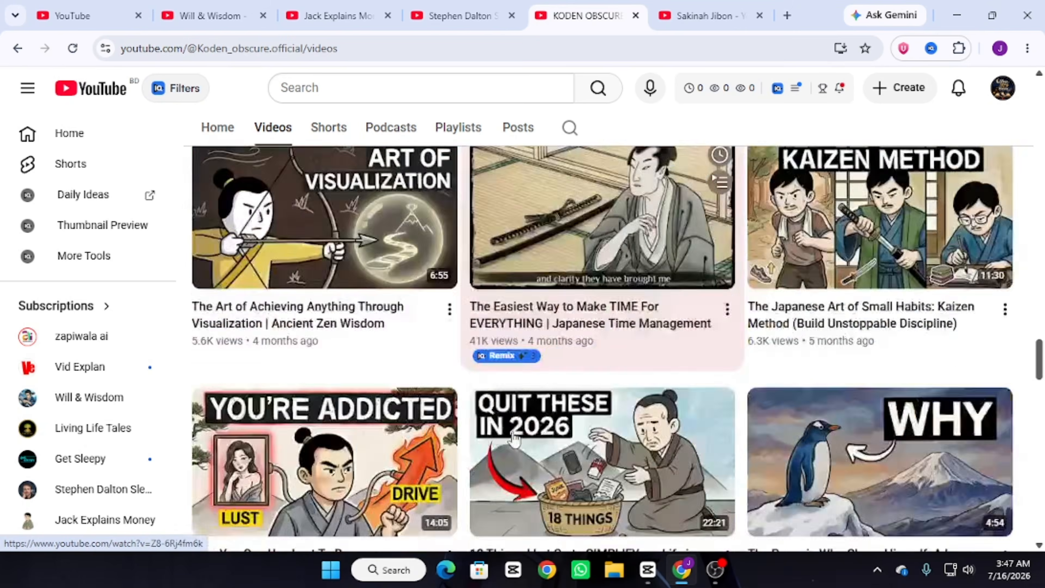
scroll(522, 413, "down", 20)
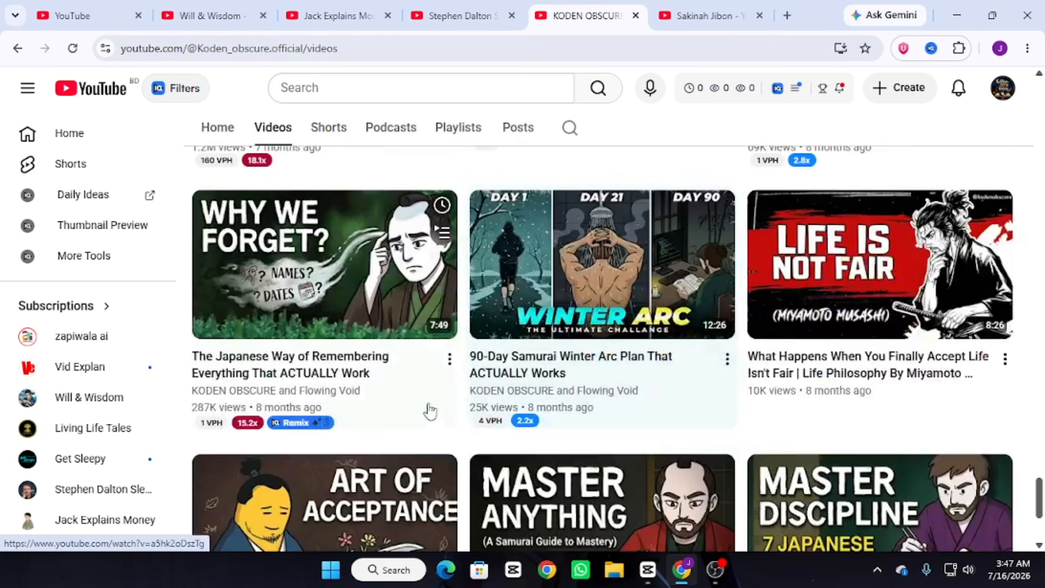
scroll(544, 413, "down", 12)
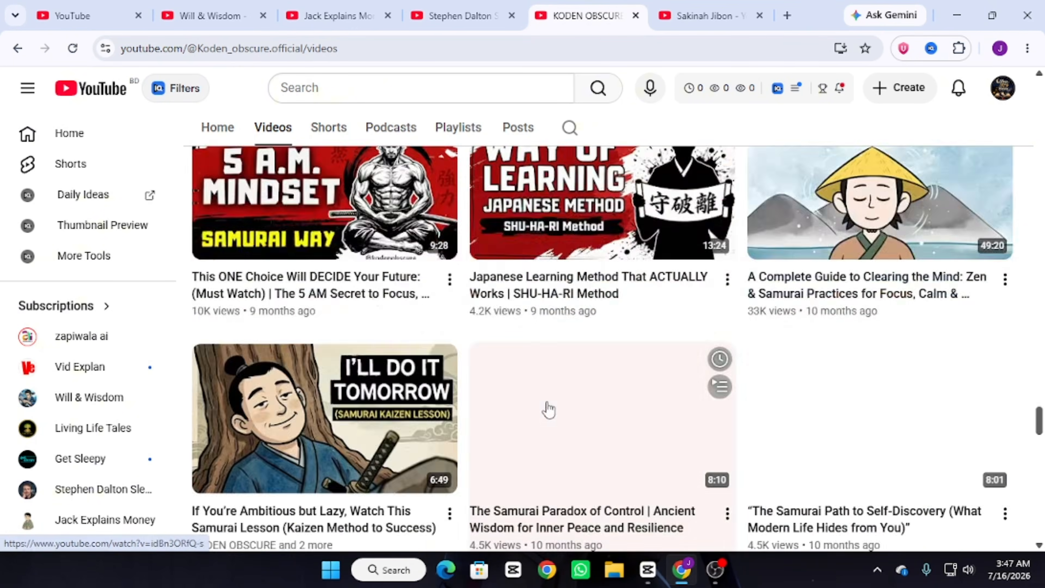
scroll(555, 420, "up", 6)
scroll(802, 460, "up", 20)
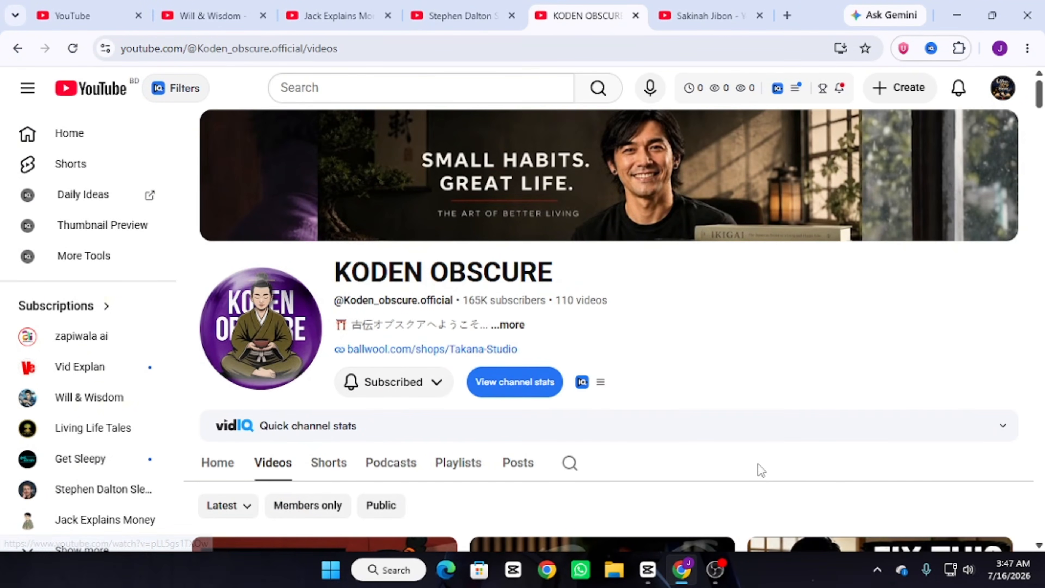
scroll(736, 432, "down", 10)
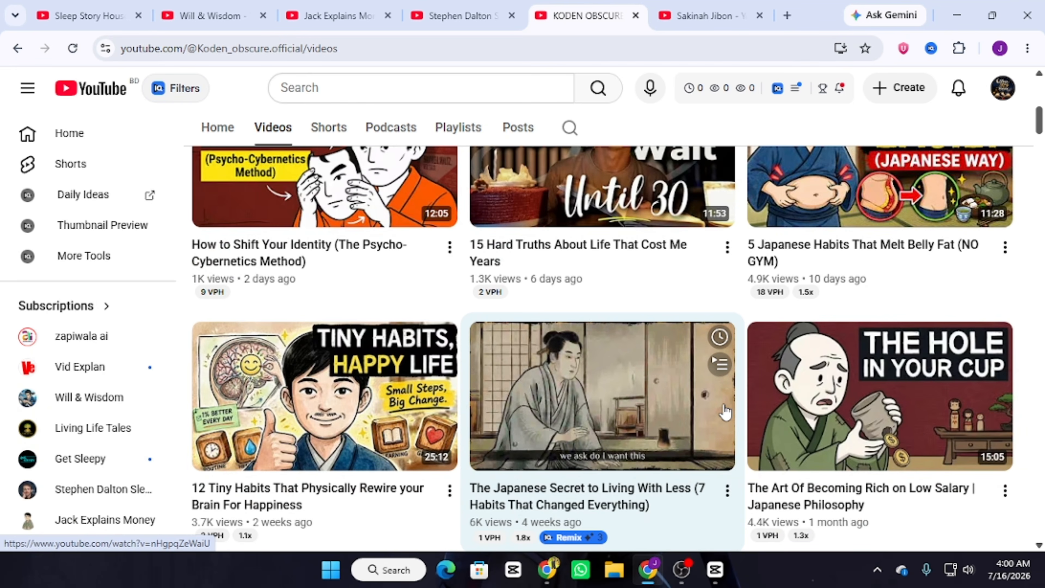
scroll(725, 411, "up", 7)
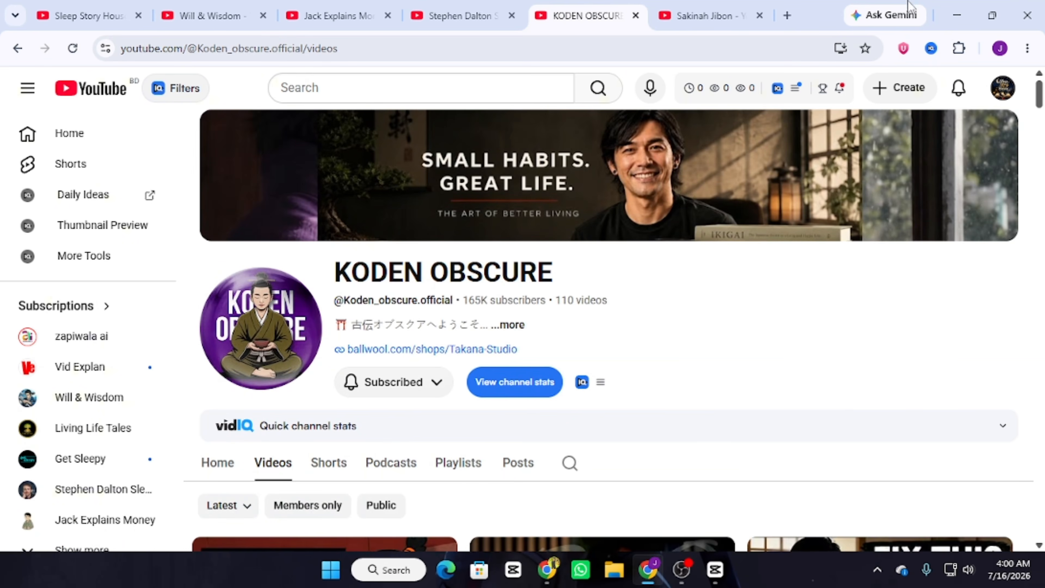
- Minimize the YouTube window, switch to the other Chrome profile's window and open ChatGPT from its bookmark
left_click(957, 16)
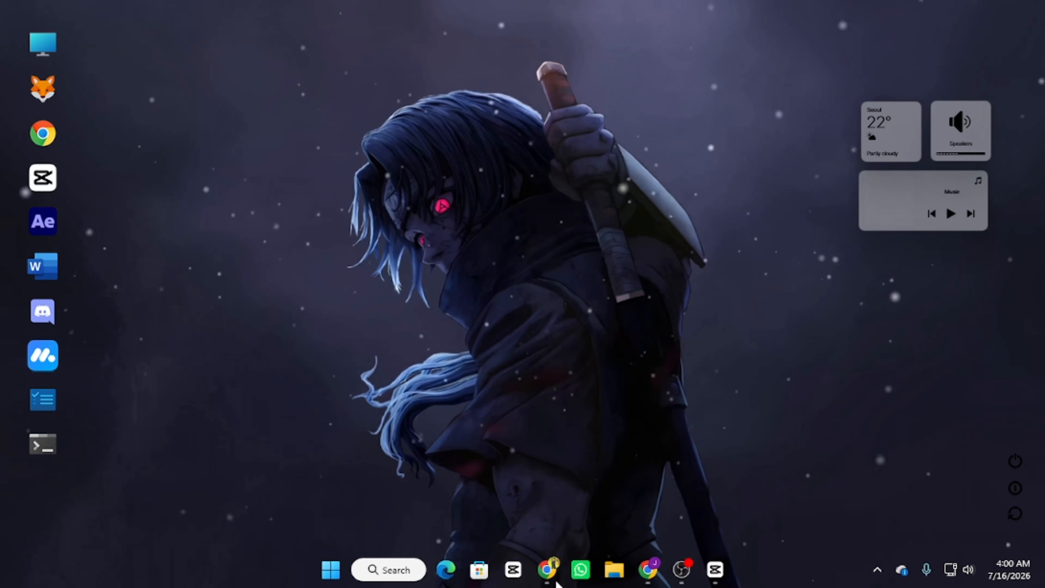
left_click(553, 576)
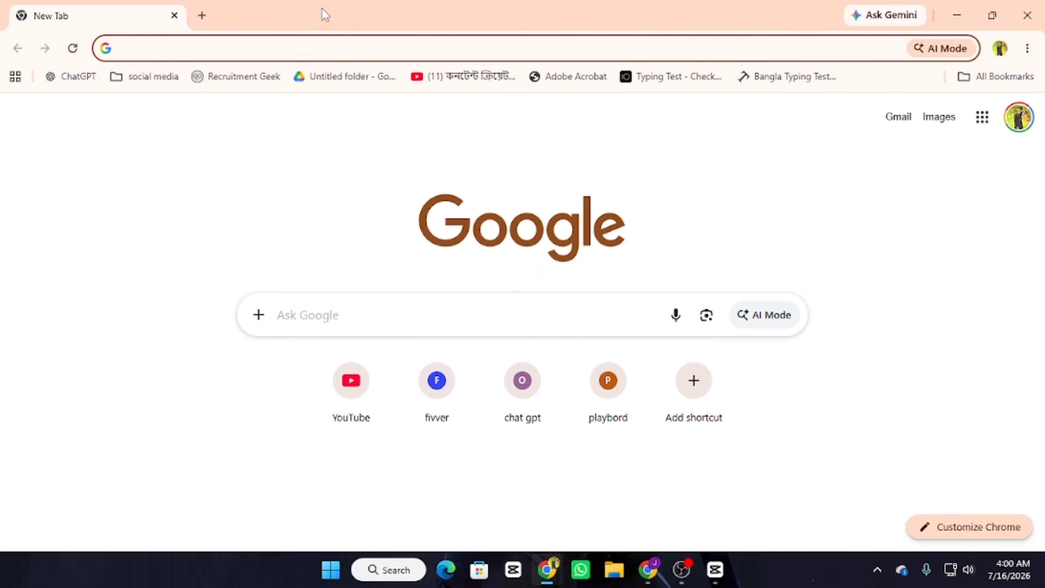
left_click(78, 77)
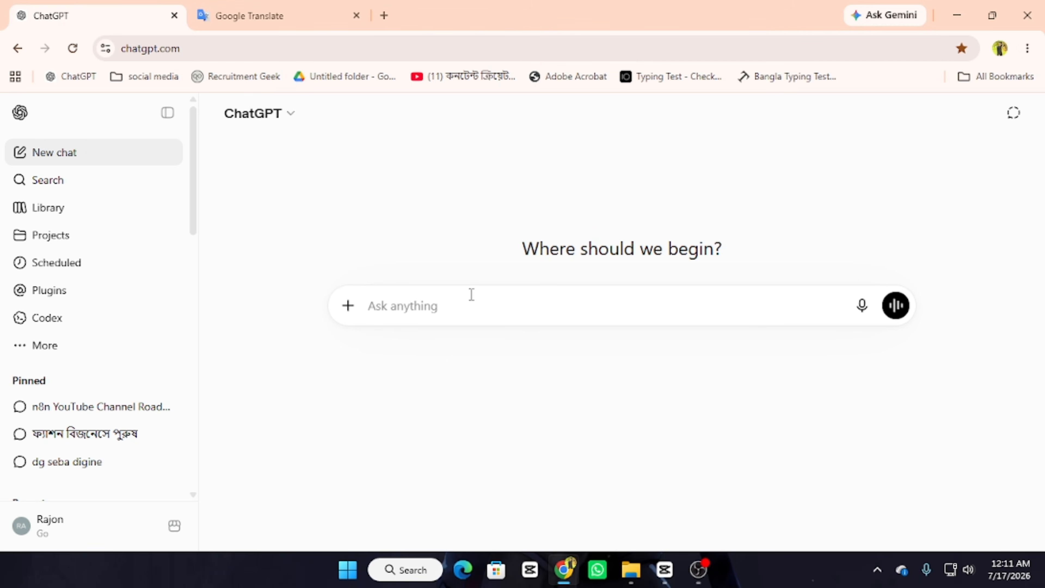
- Paste and send the Bengali prompt asking for a long, extraordinary story in English that captivates American listeners and appeals to all ages
right_click(401, 307)
left_click(448, 375)
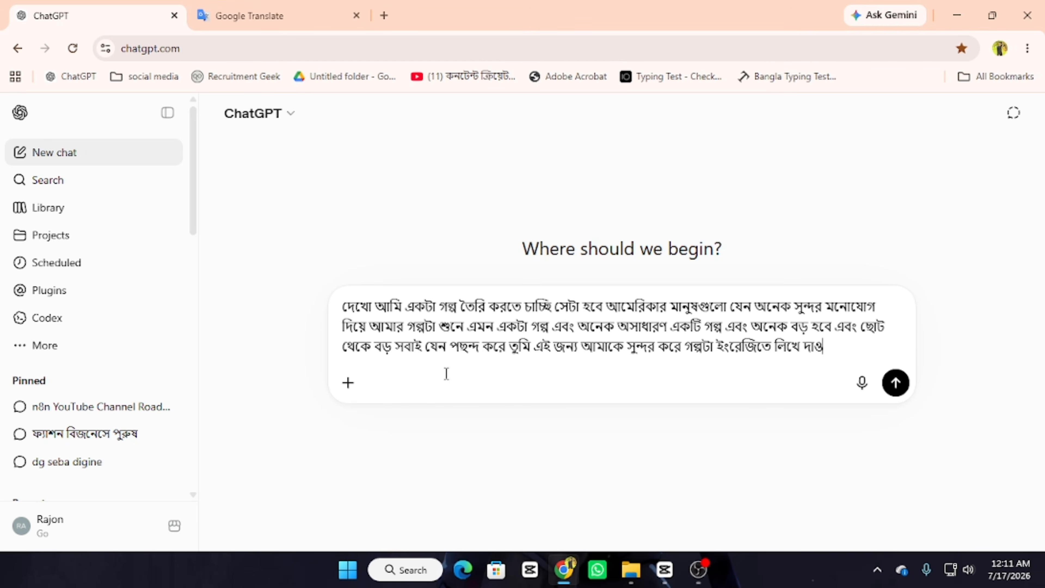
mouse_move(345, 311)
left_mouse_down()
mouse_move(461, 309)
mouse_move(550, 329)
mouse_move(594, 311)
mouse_move(866, 315)
mouse_move(356, 332)
mouse_move(519, 331)
mouse_move(593, 347)
mouse_move(687, 348)
mouse_move(703, 331)
mouse_move(931, 339)
mouse_move(354, 349)
mouse_move(427, 353)
mouse_move(823, 354)
mouse_move(355, 311)
left_mouse_up()
left_click(851, 351)
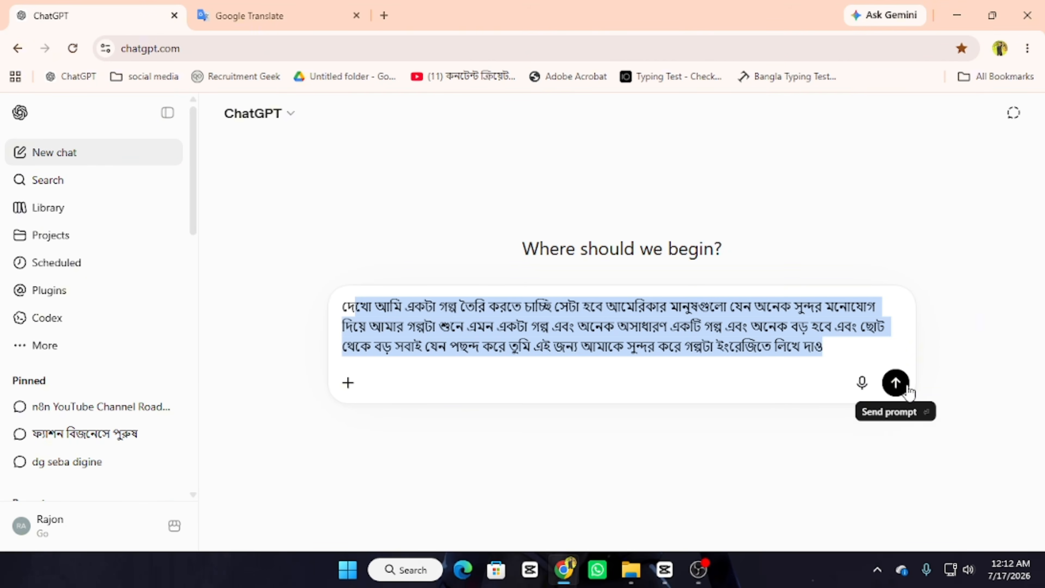
left_click(896, 382)
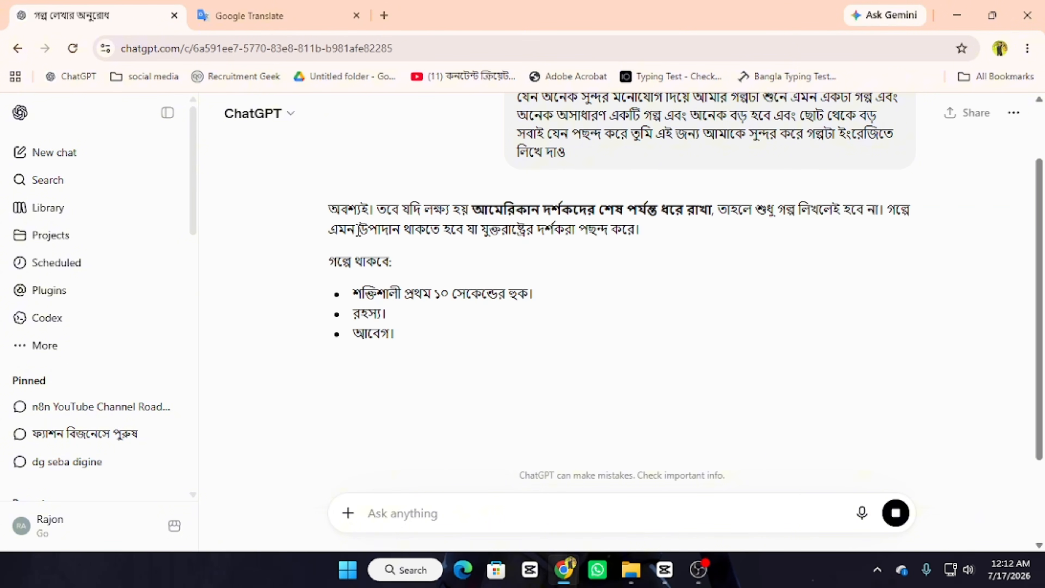
- Look through the reply's story elements and category list, then answer with the prompt "make it"
scroll(350, 273, "down", 3)
scroll(350, 280, "up", 3)
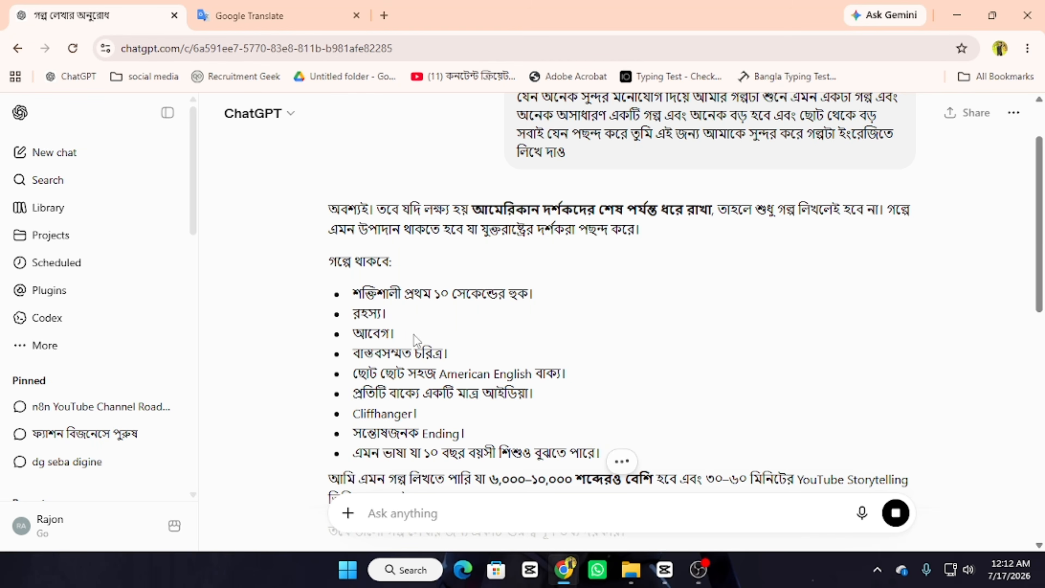
scroll(414, 335, "down", 8)
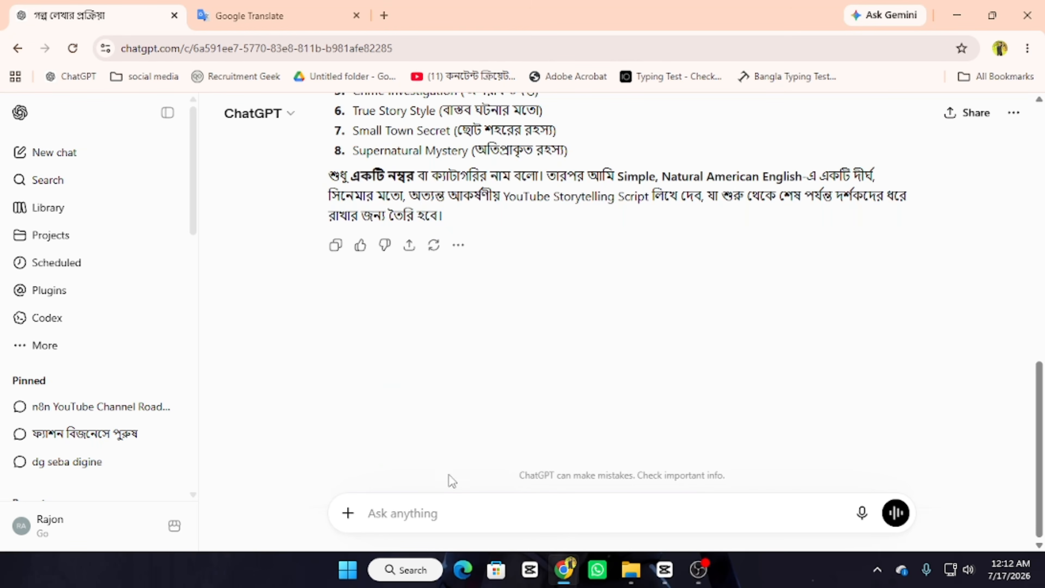
type("make it")
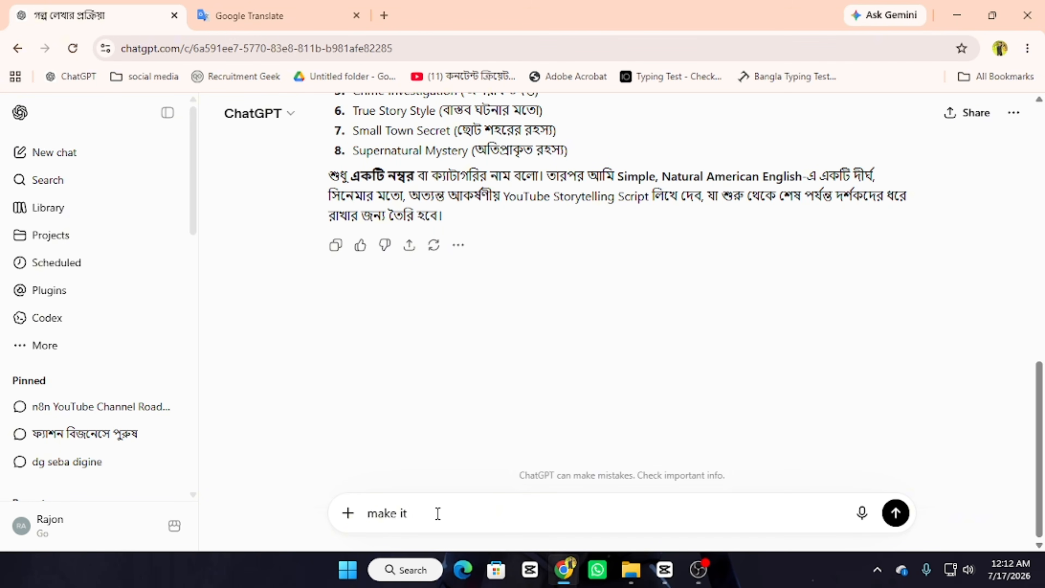
key("Return")
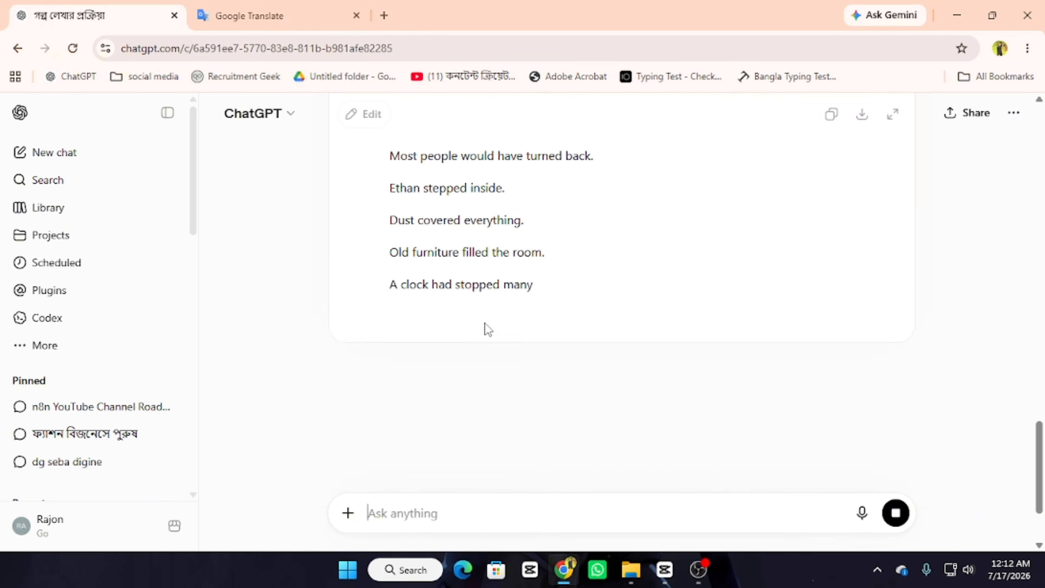
- Read through the generated script "The Boy Who Found a Letter From Tomorrow" while it is being written
scroll(500, 328, "up", 3)
scroll(503, 328, "up", 5)
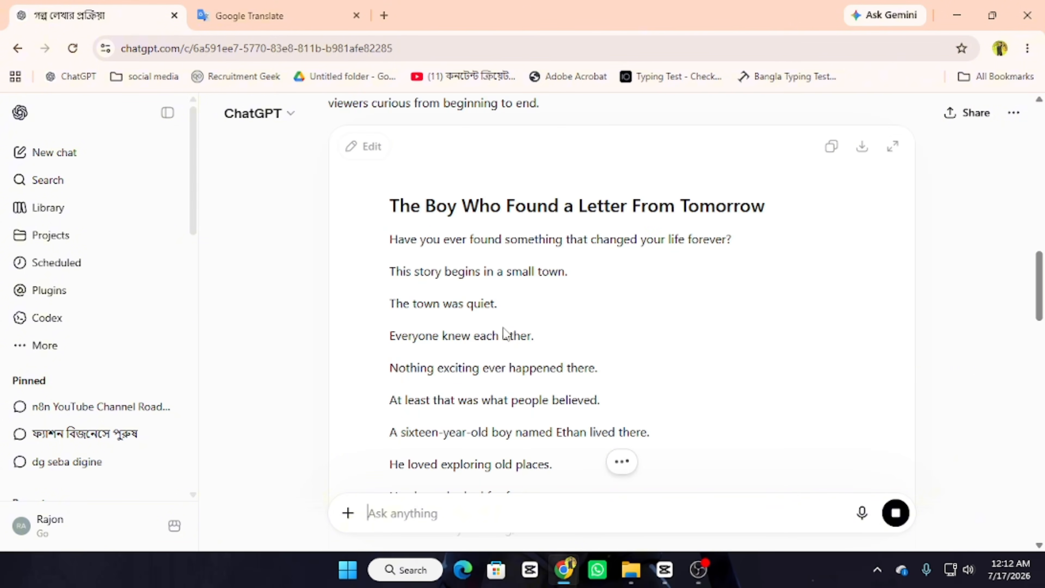
scroll(504, 329, "down", 10)
scroll(506, 329, "down", 15)
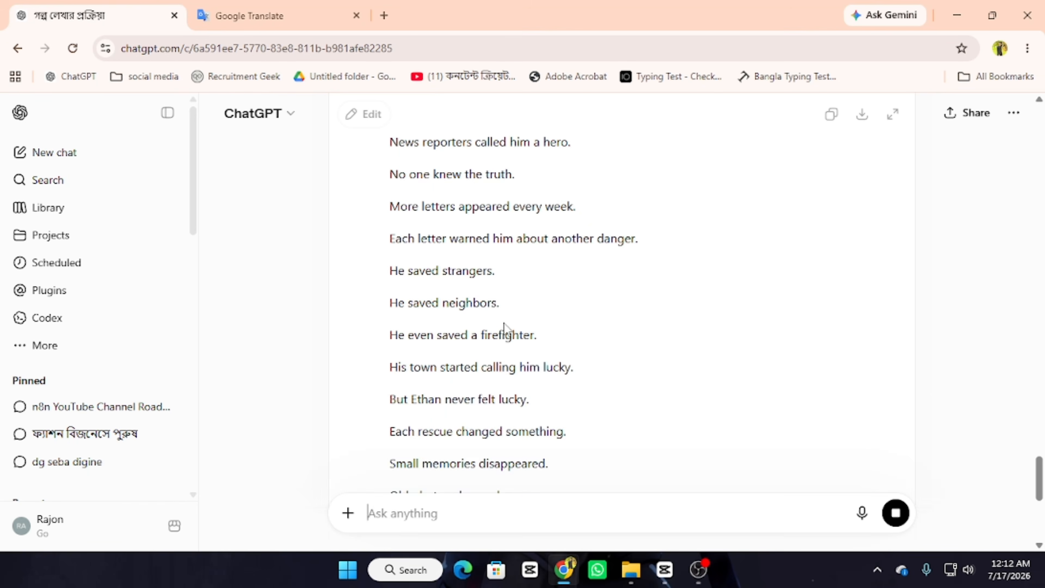
scroll(502, 329, "down", 8)
scroll(558, 382, "up", 20)
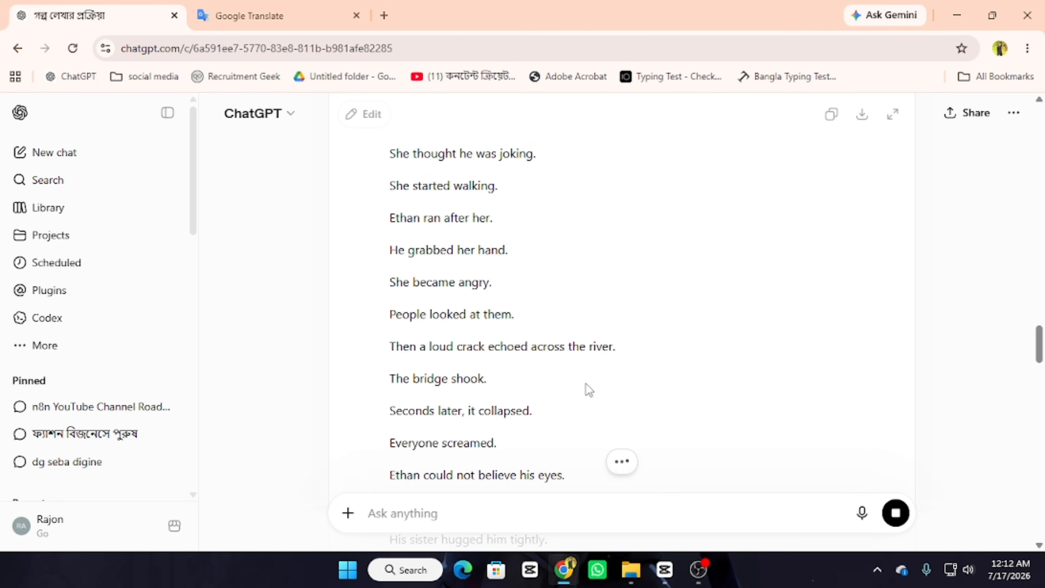
scroll(608, 396, "down", 20)
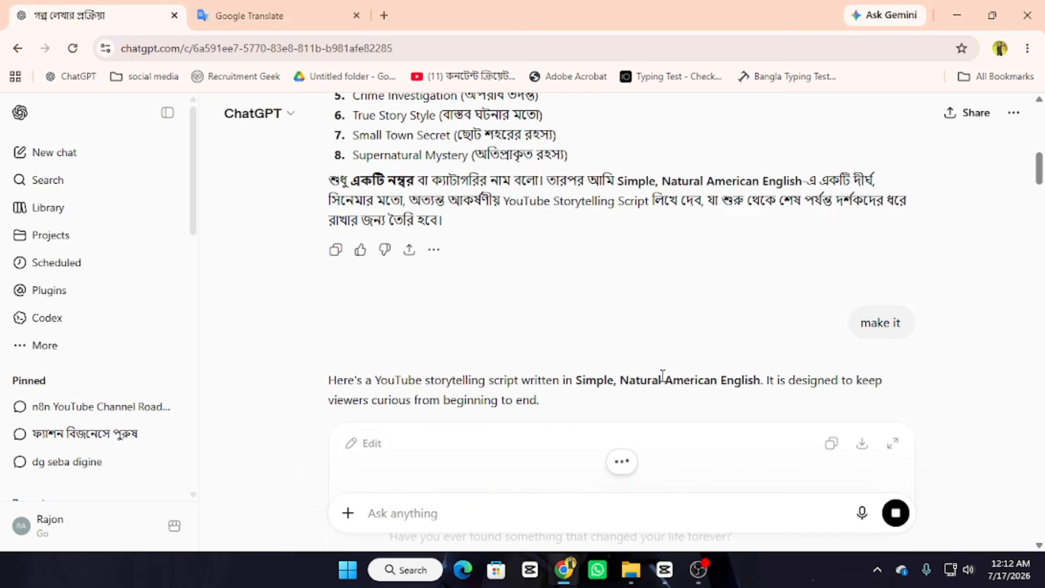
scroll(687, 382, "down", 20)
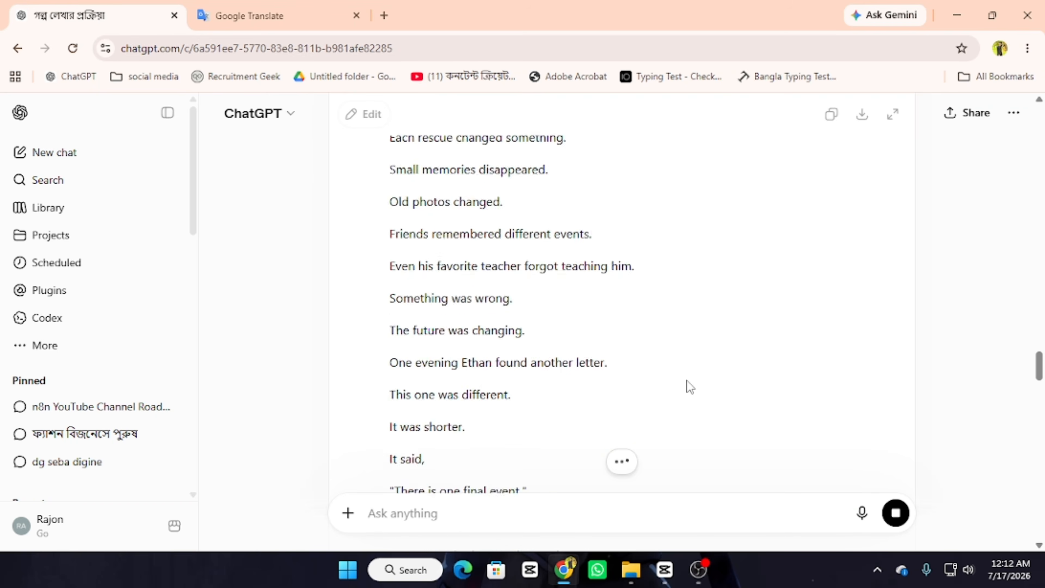
scroll(687, 381, "up", 20)
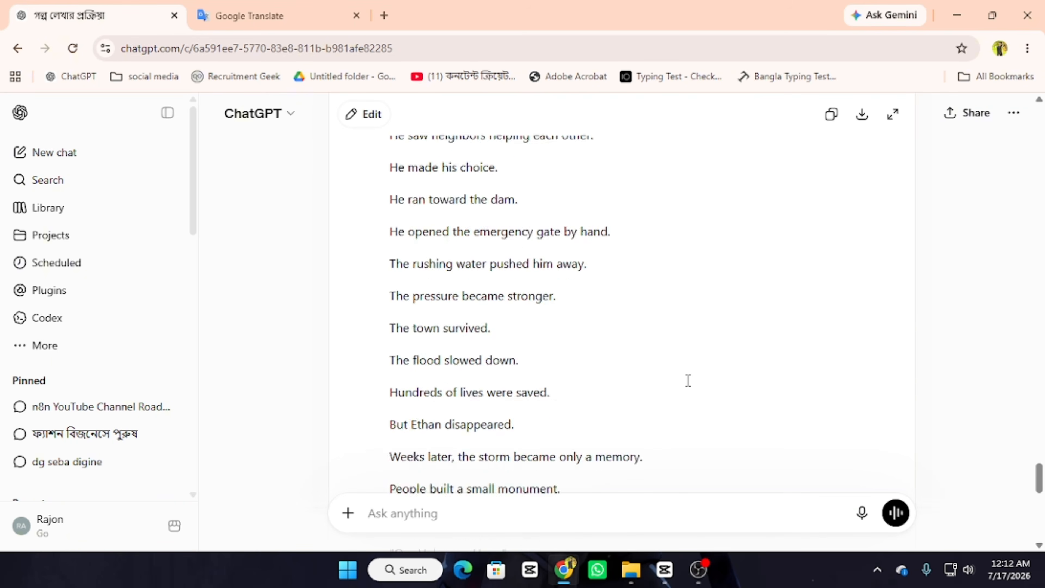
scroll(665, 355, "up", 15)
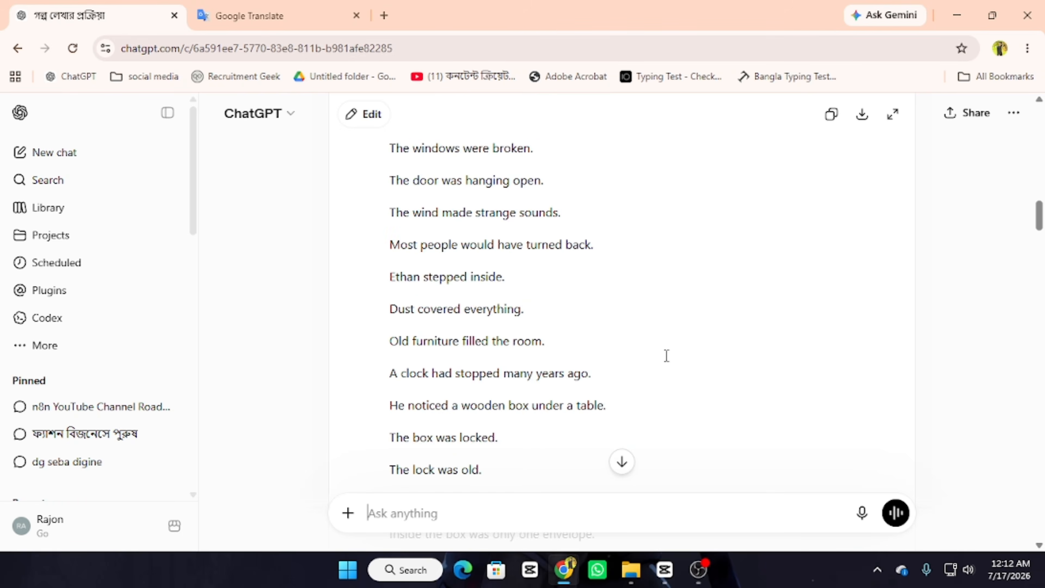
scroll(660, 367, "down", 8)
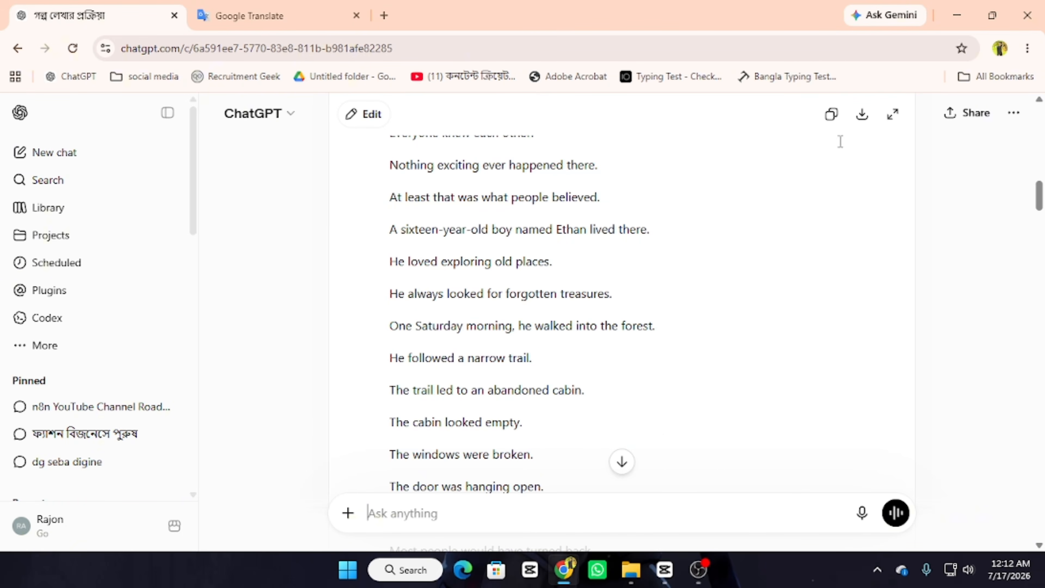
- Copy the whole story script and paste it into Google Translate for translation from English to Bengali
left_click(833, 119)
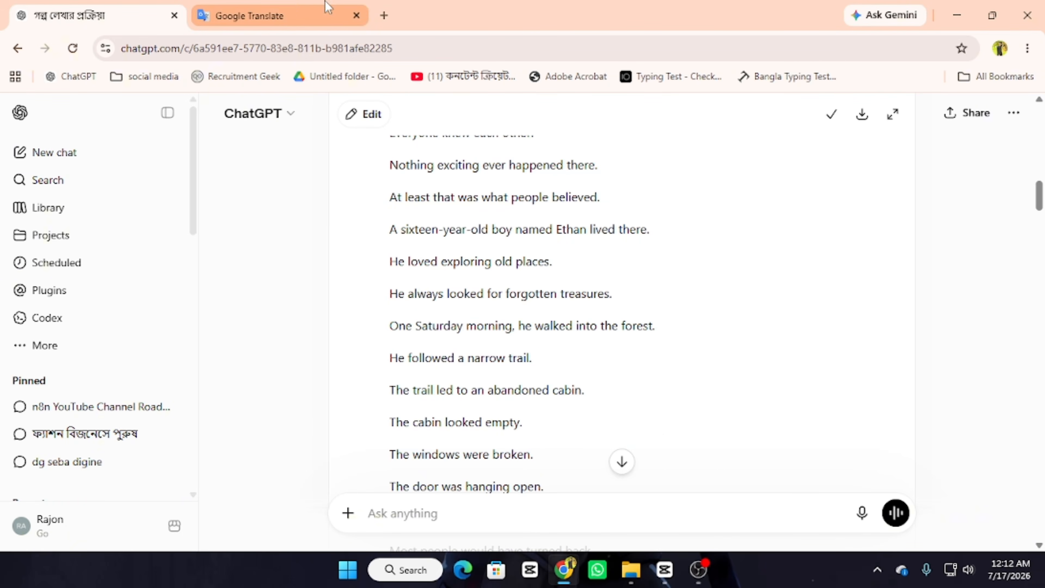
left_click(298, 7)
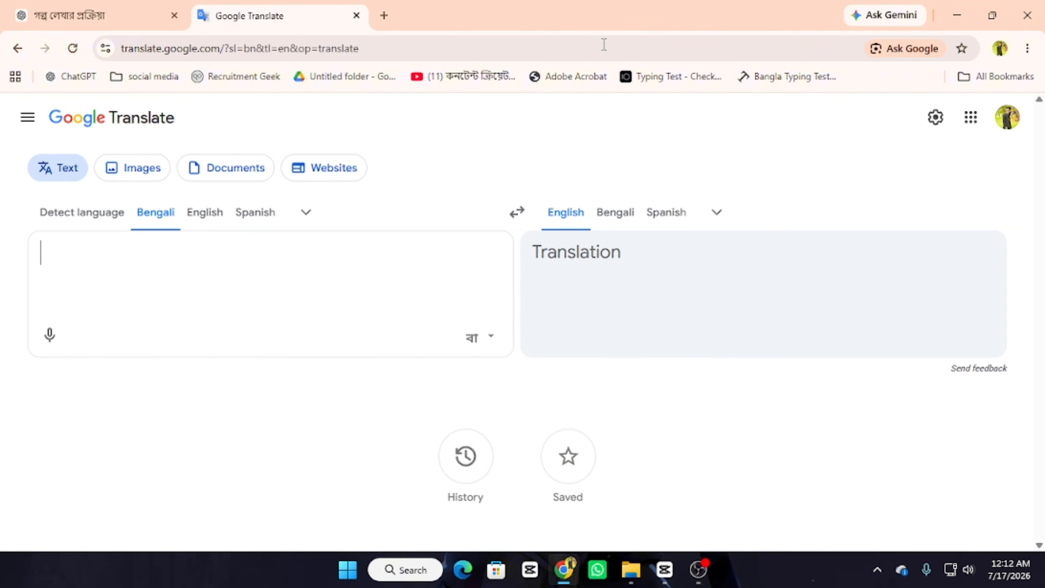
left_click(200, 218)
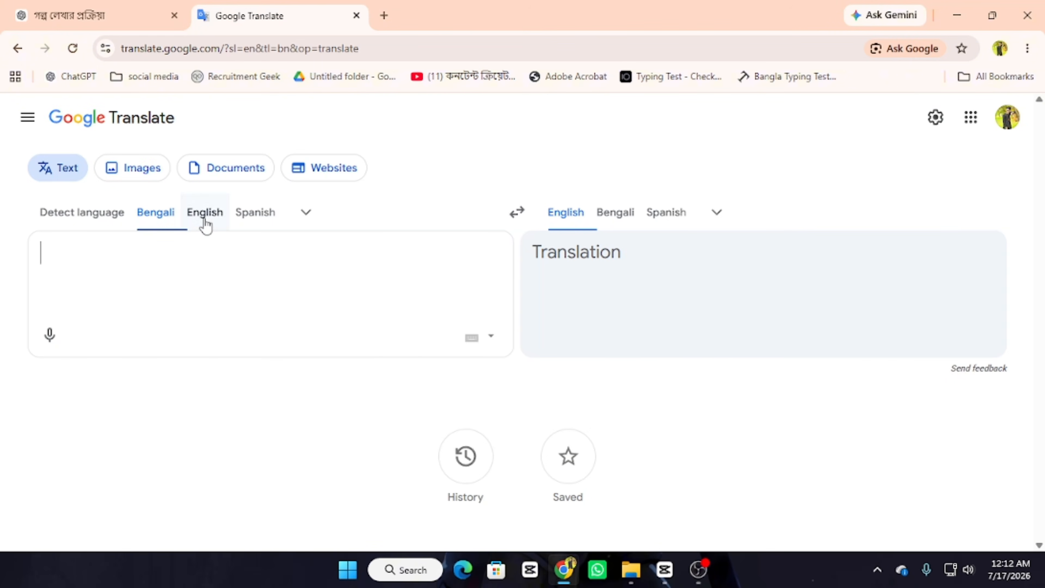
right_click(98, 249)
left_click(159, 374)
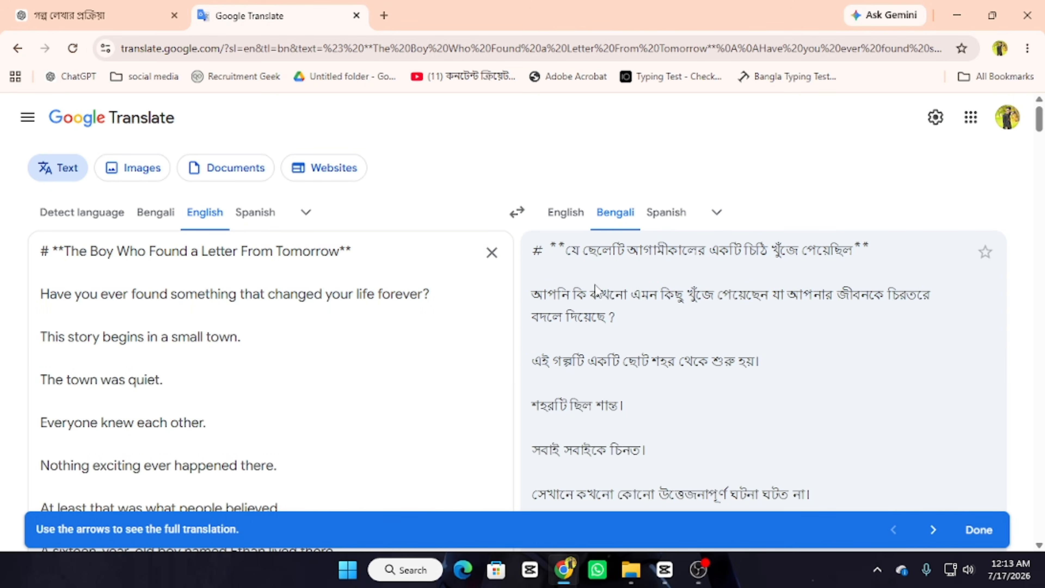
- Examine the Bengali translation of the story alongside its English source text
scroll(580, 274, "down", 15)
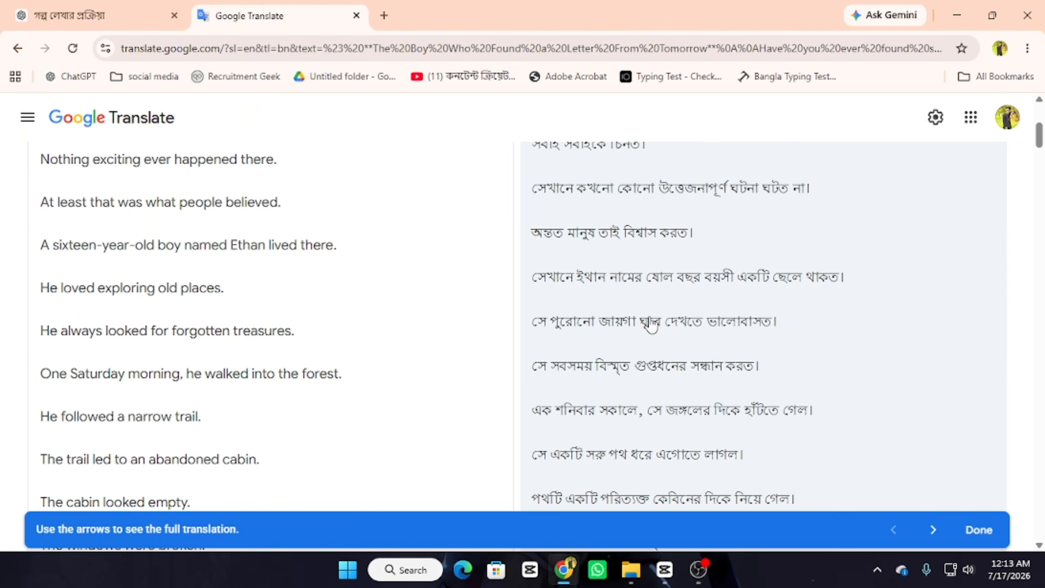
scroll(636, 449, "up", 15)
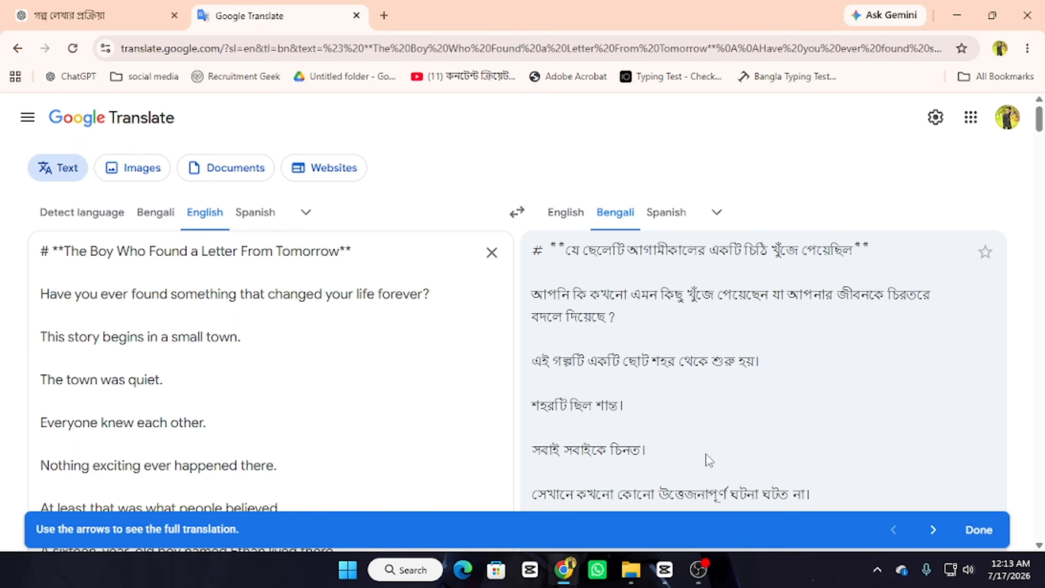
scroll(614, 434, "down", 20)
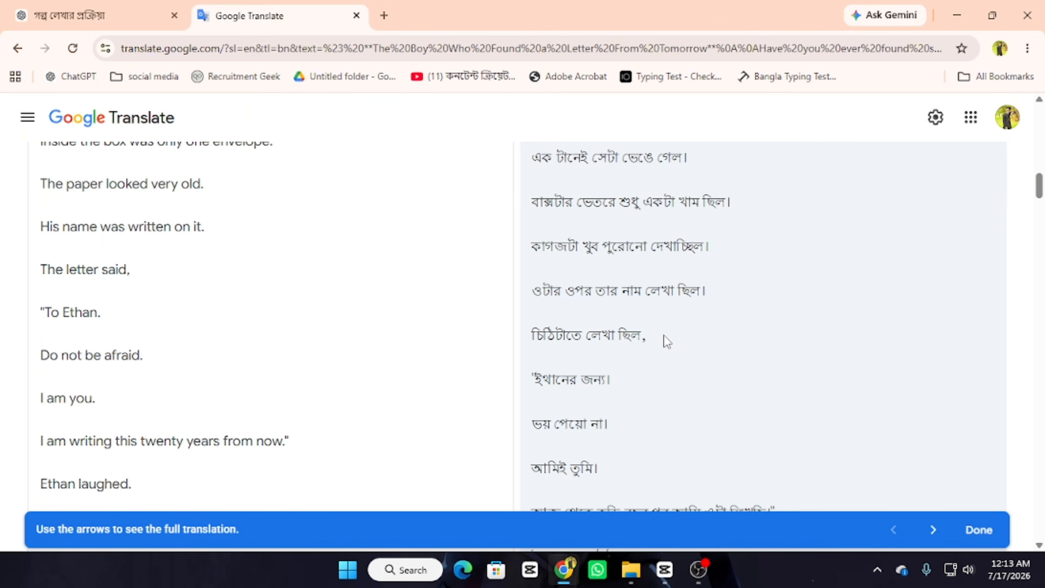
- Return to the ChatGPT conversation and review the English story script from its title to the closing lines and the follow-up offer
left_click(122, 6)
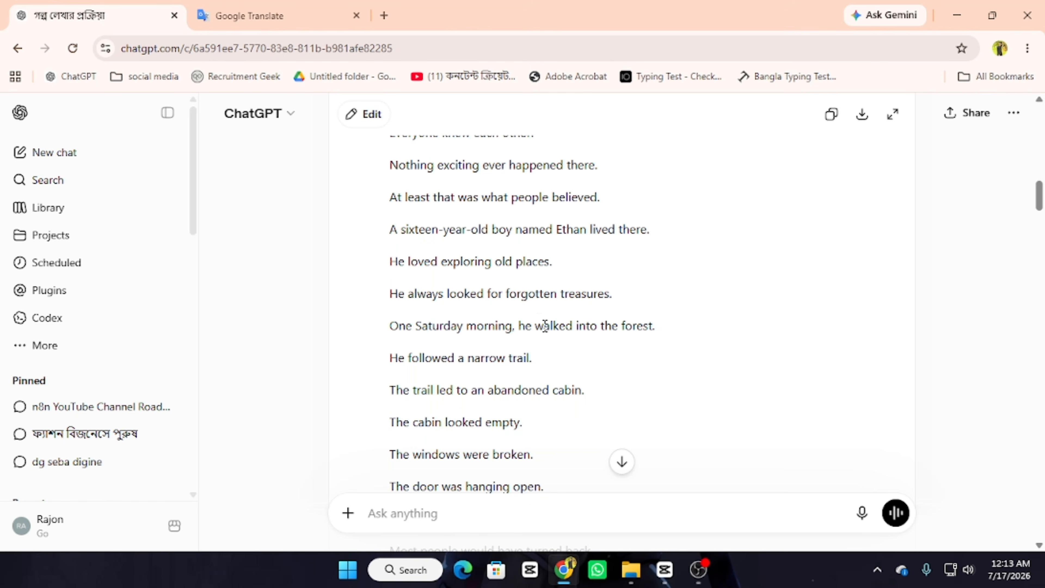
scroll(561, 352, "down", 8)
scroll(575, 344, "up", 10)
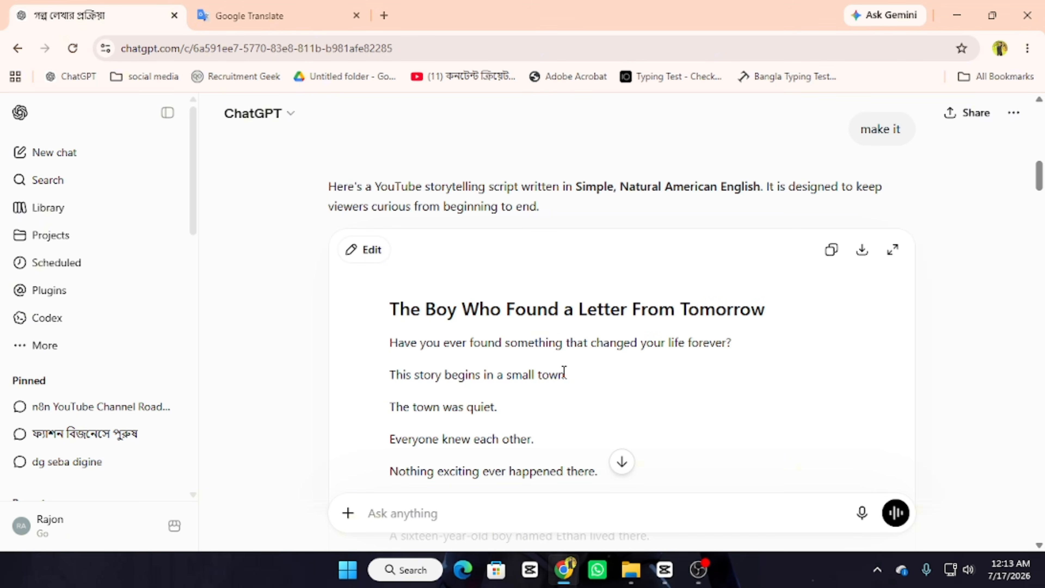
scroll(562, 366, "down", 20)
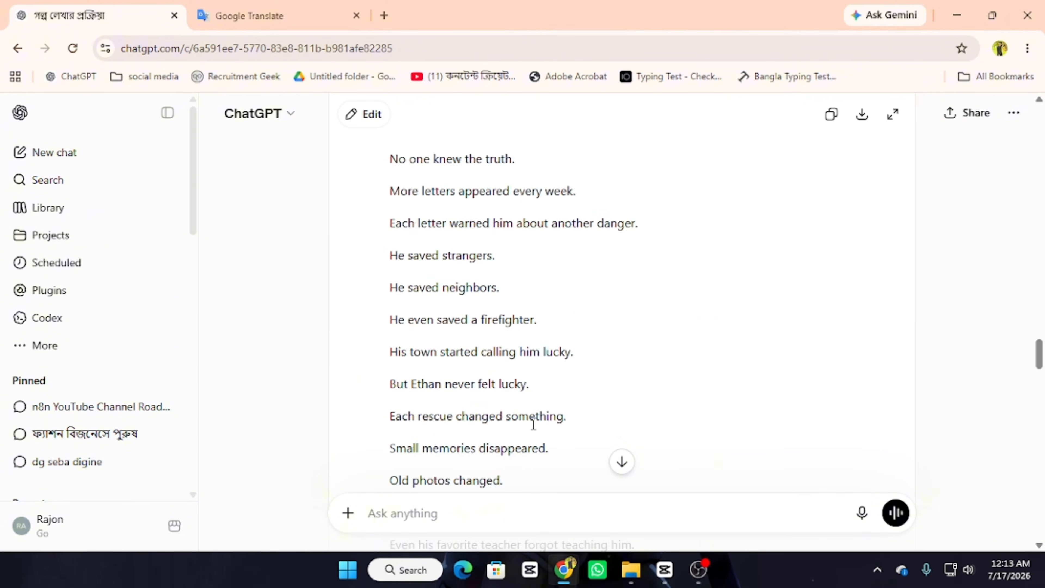
scroll(502, 420, "down", 20)
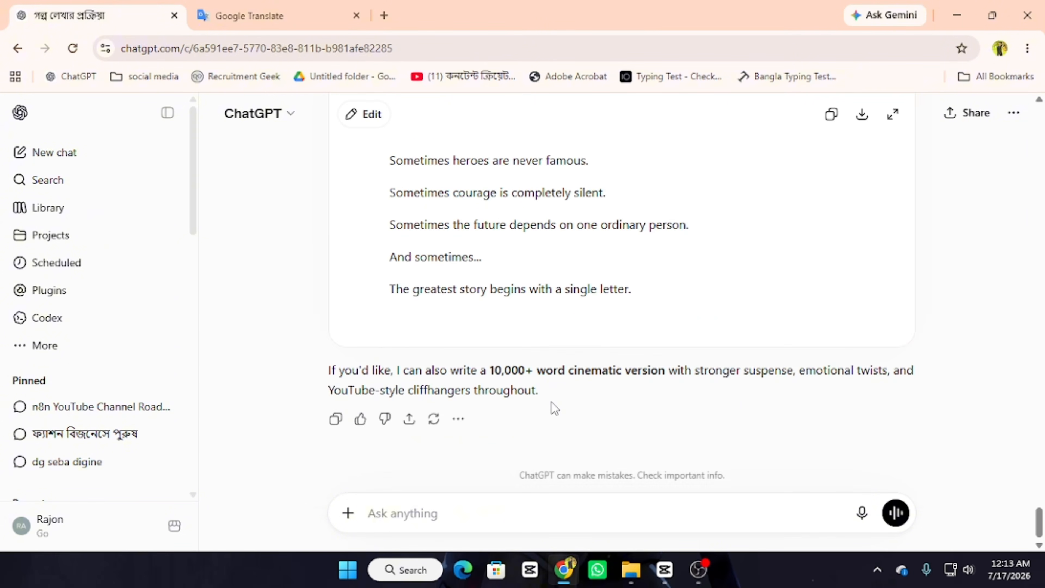
scroll(553, 408, "up", 2)
scroll(550, 403, "down", 3)
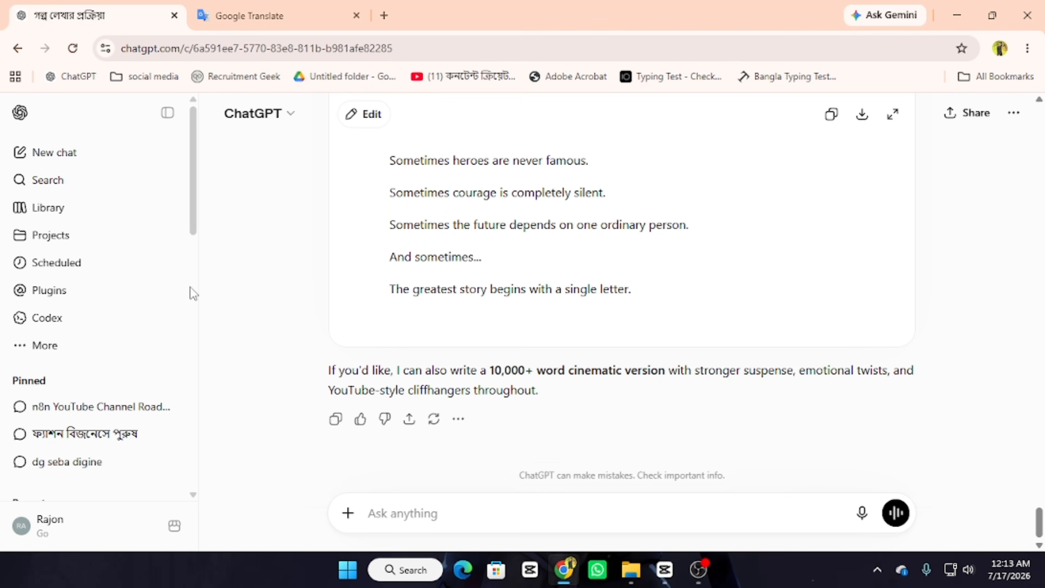
left_click_drag(655, 298, 409, 225)
left_click(472, 514)
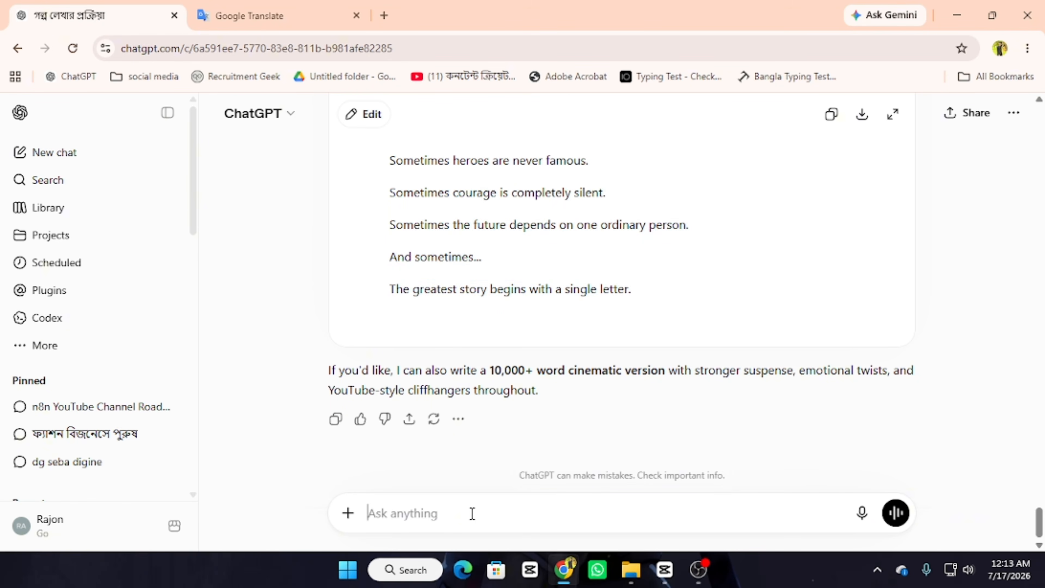
scroll(537, 338, "up", 15)
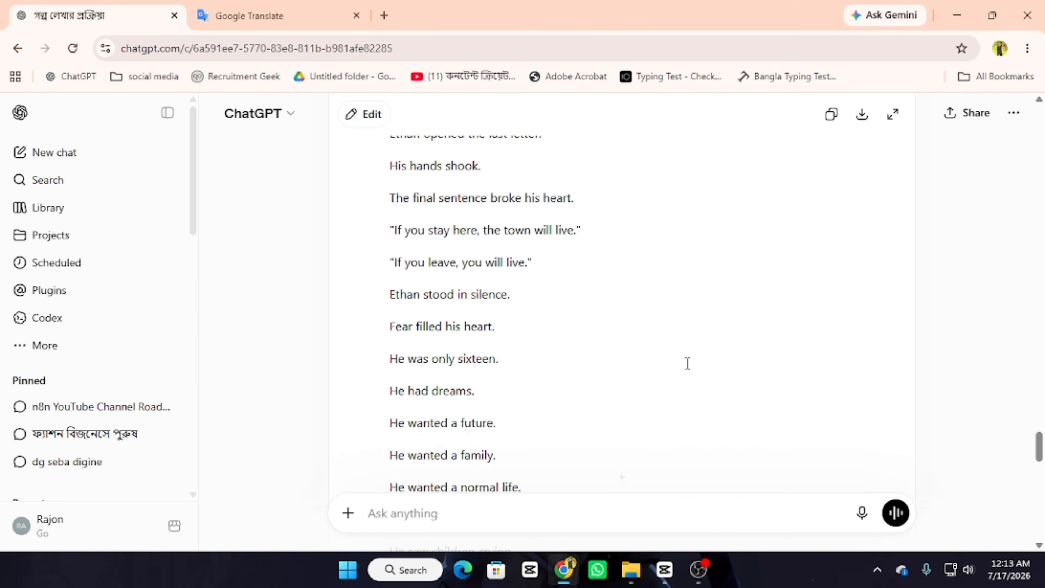
scroll(448, 387, "up", 20)
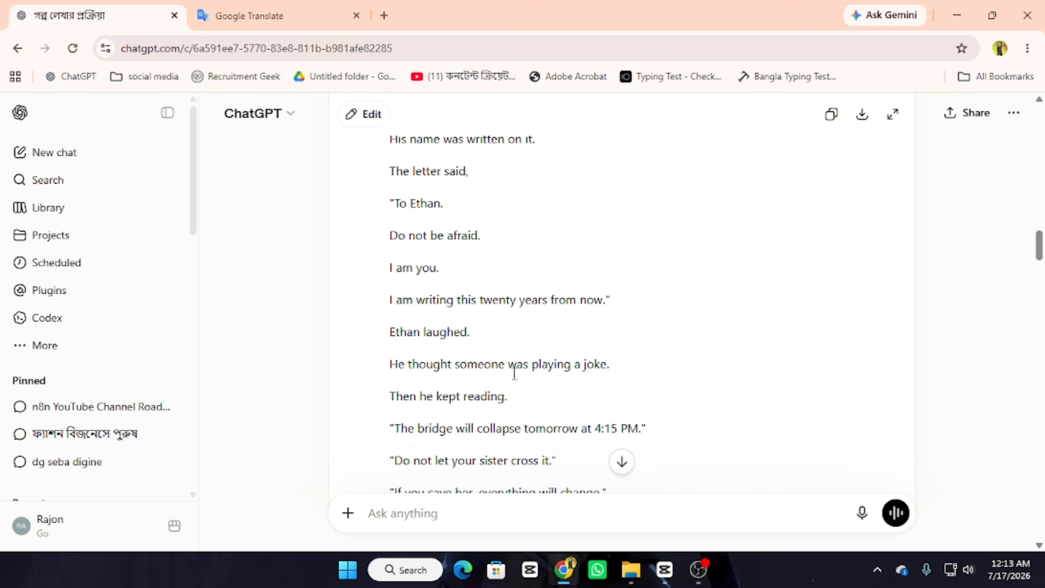
scroll(514, 389, "down", 15)
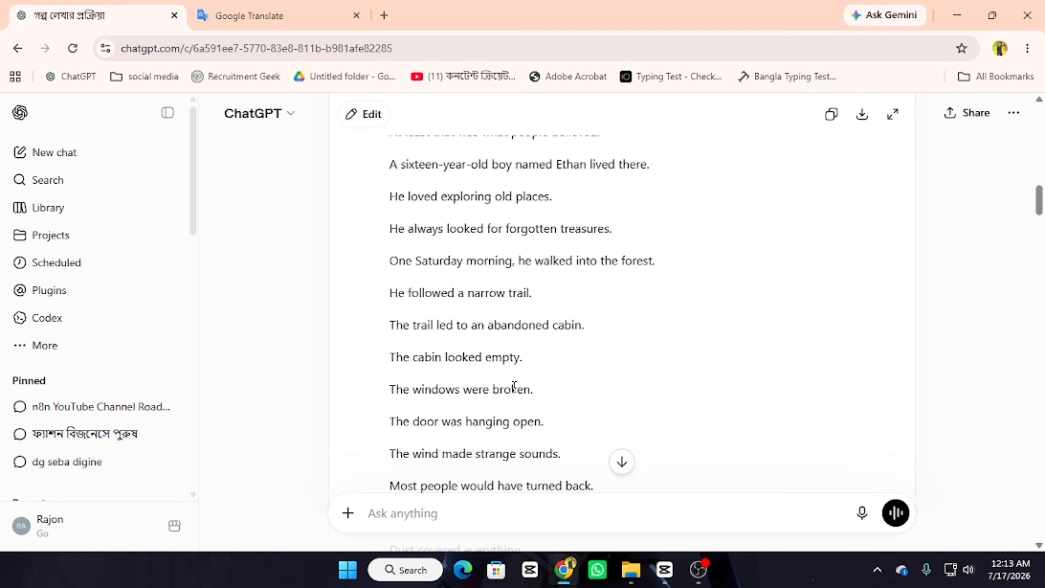
scroll(518, 387, "up", 8)
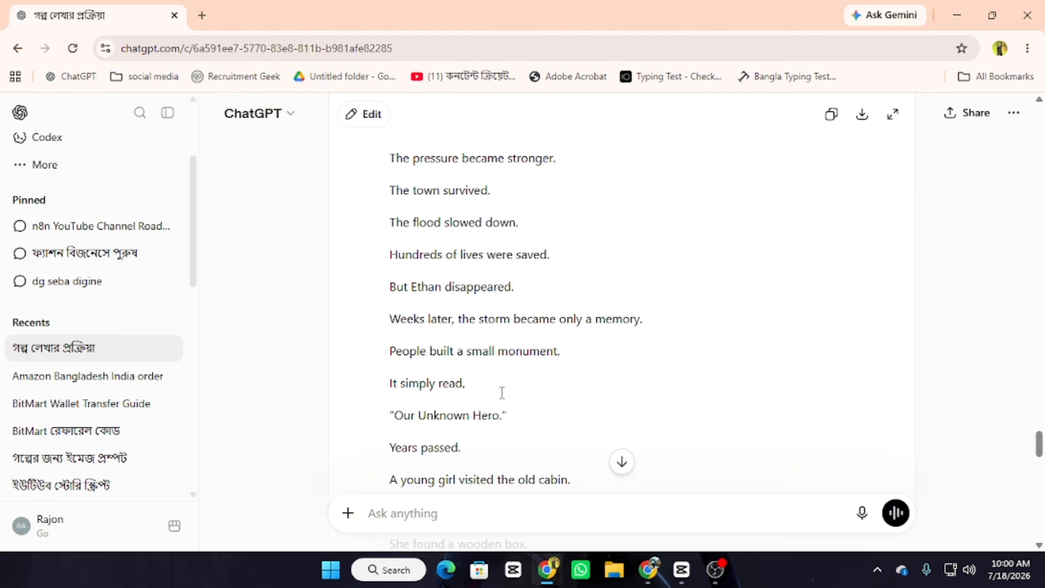
- Review the story's ending and the Bengali message below it requesting AI image and video prompts for each scene
scroll(501, 392, "down", 10)
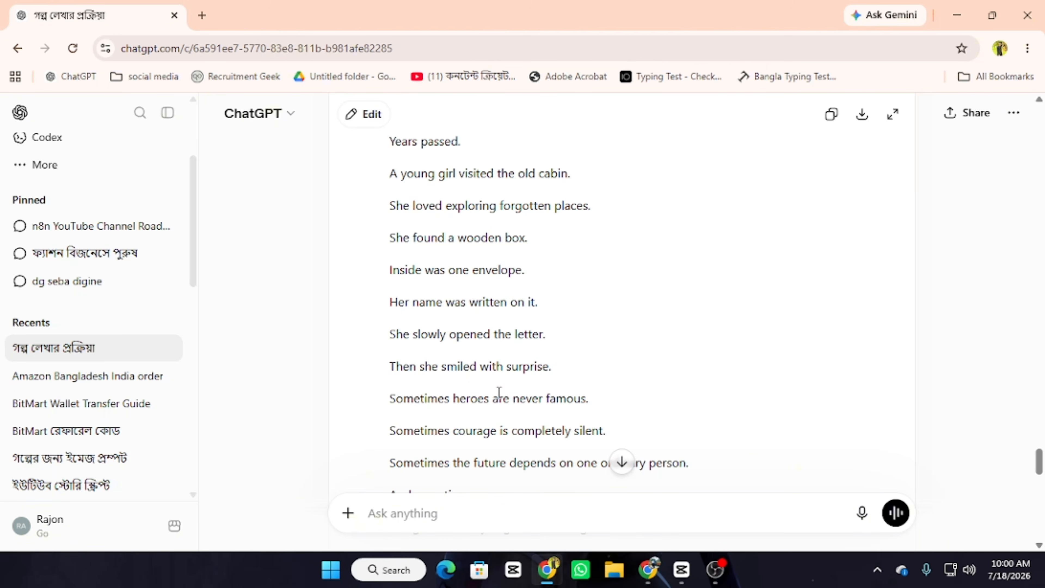
scroll(499, 393, "down", 5)
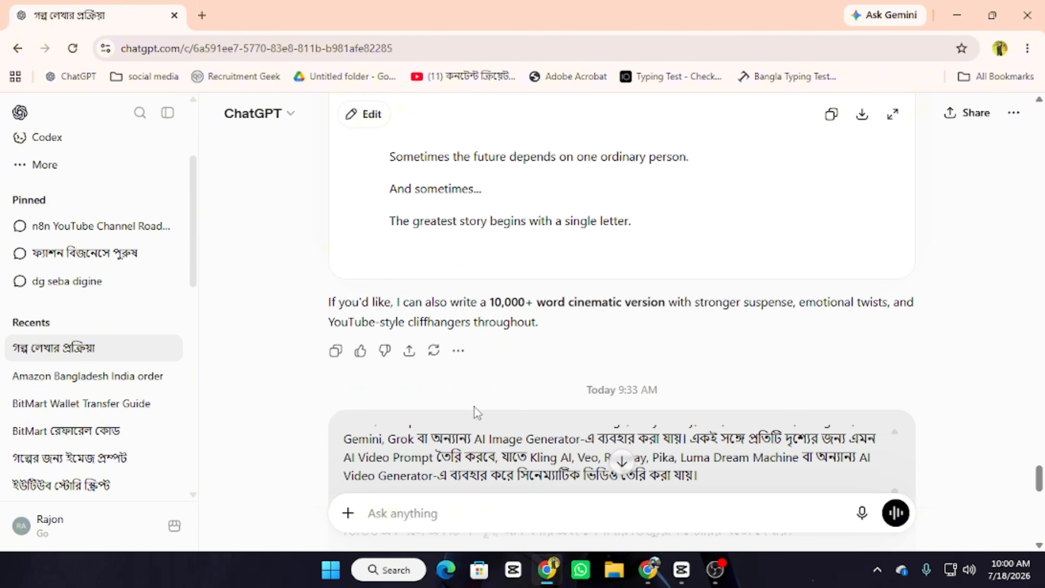
scroll(415, 449, "up", 3)
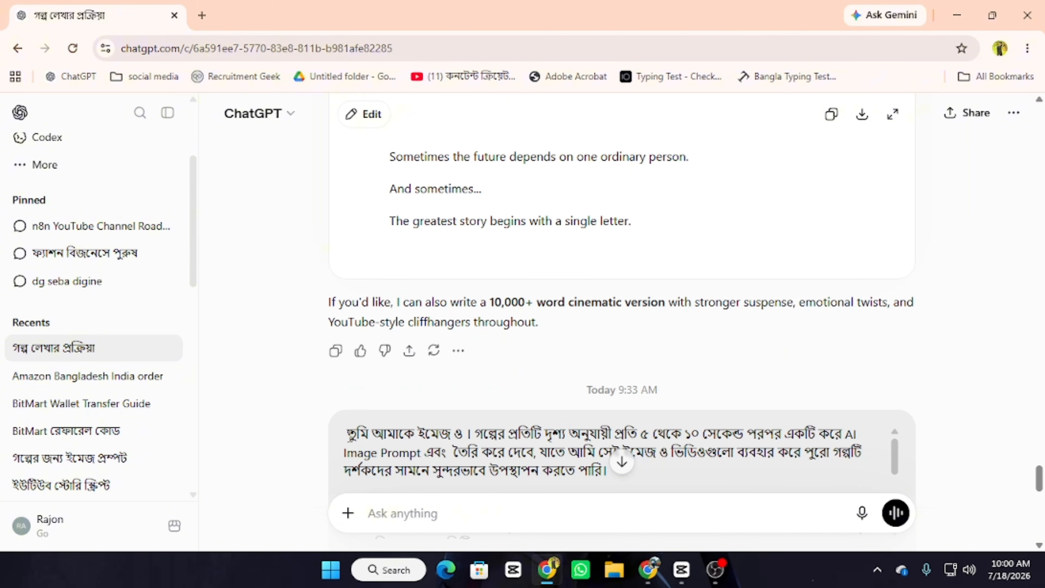
- Resubmit the Bengali message requesting an AI image prompt for every 5 to 10 seconds of the story and video prompts for each scene
left_click_drag(345, 434, 533, 459)
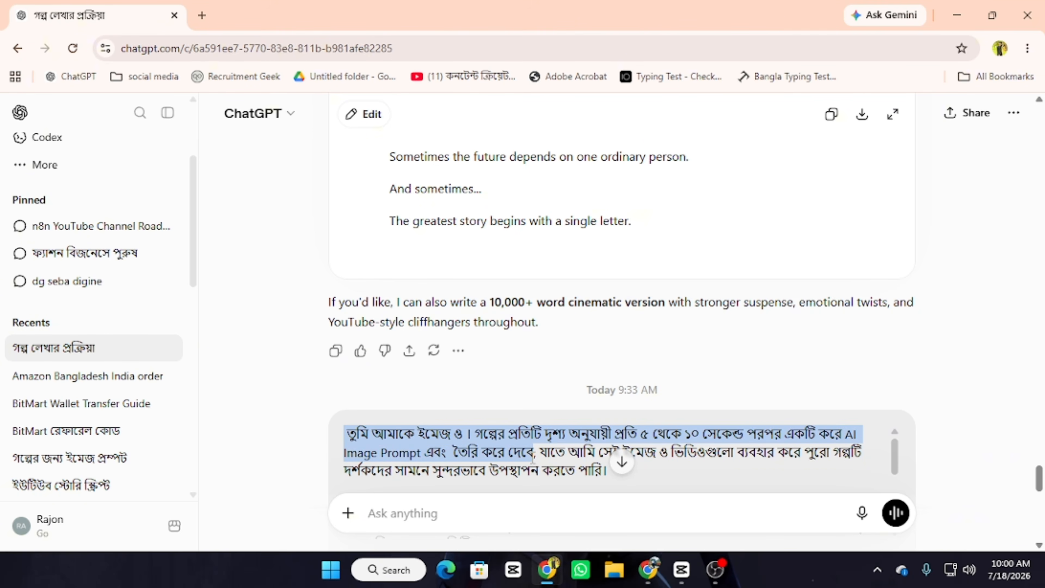
scroll(526, 454, "down", 3)
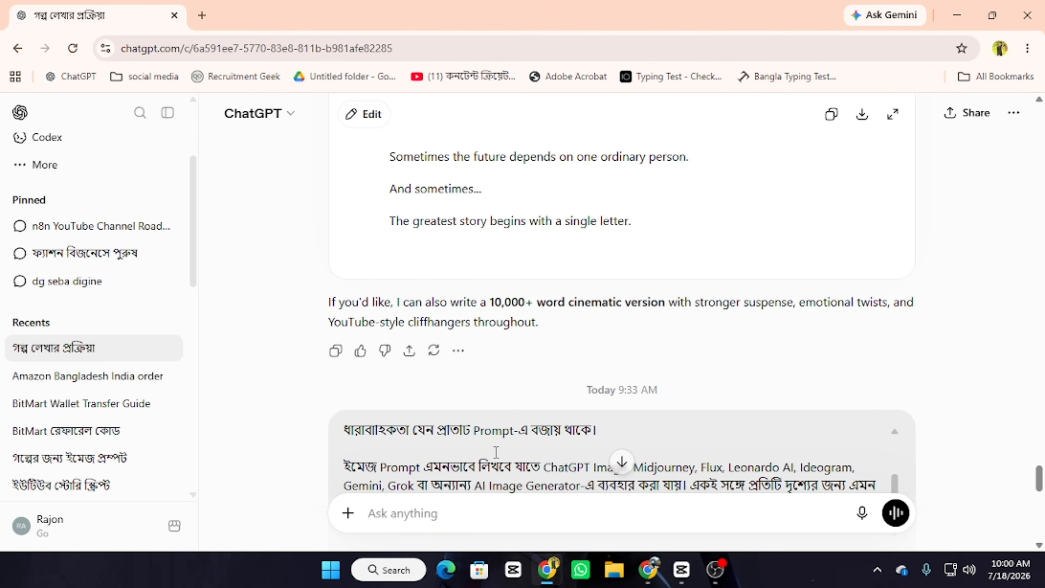
scroll(496, 452, "up", 3)
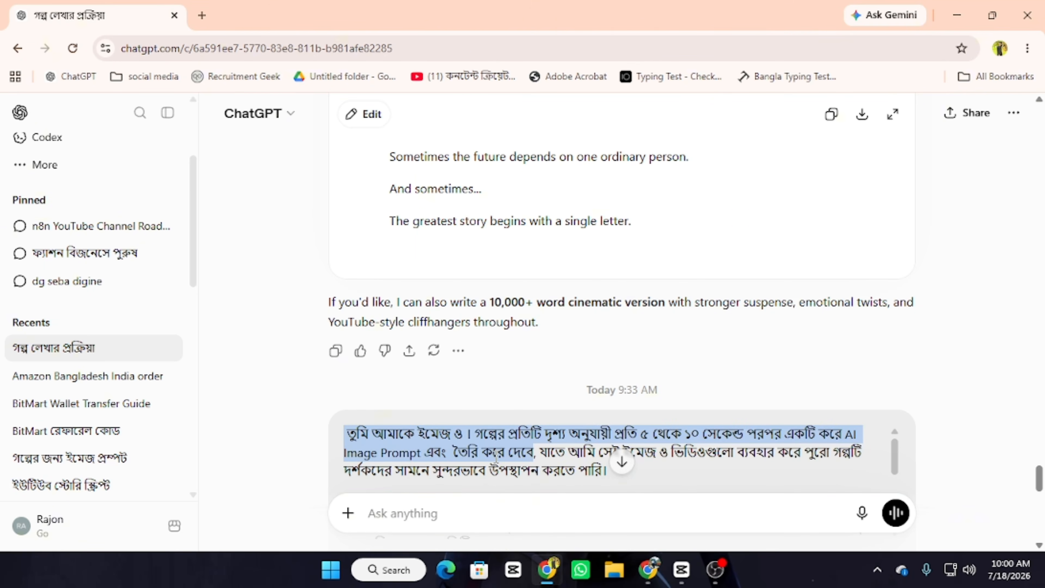
left_click(700, 473)
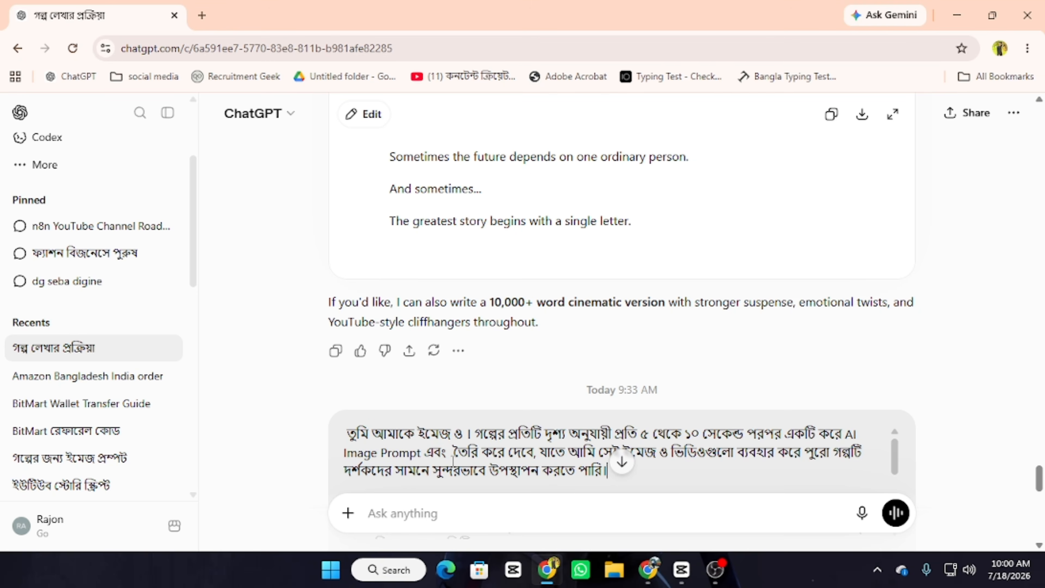
scroll(453, 458, "down", 3)
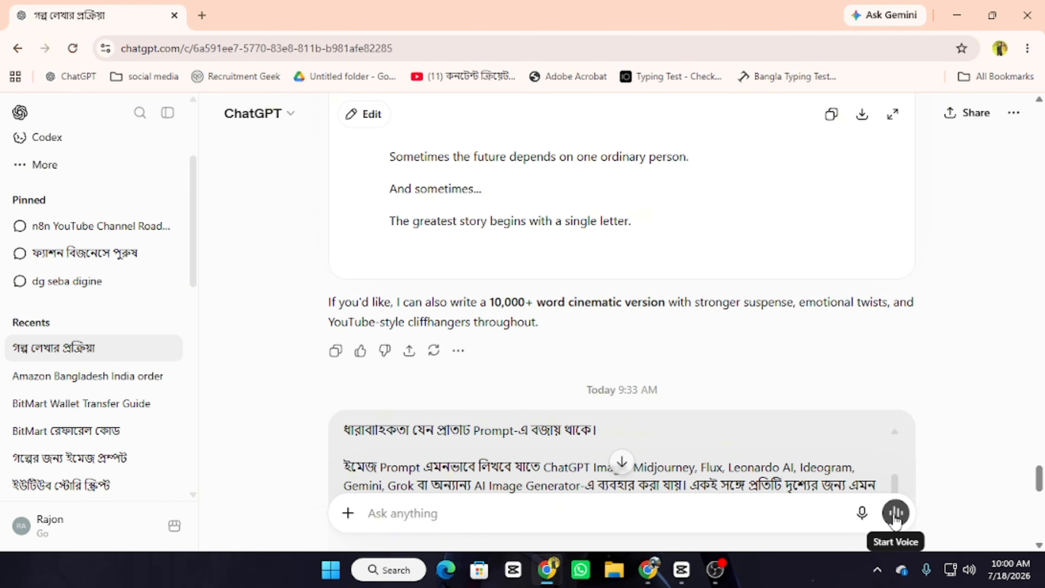
scroll(619, 460, "down", 8)
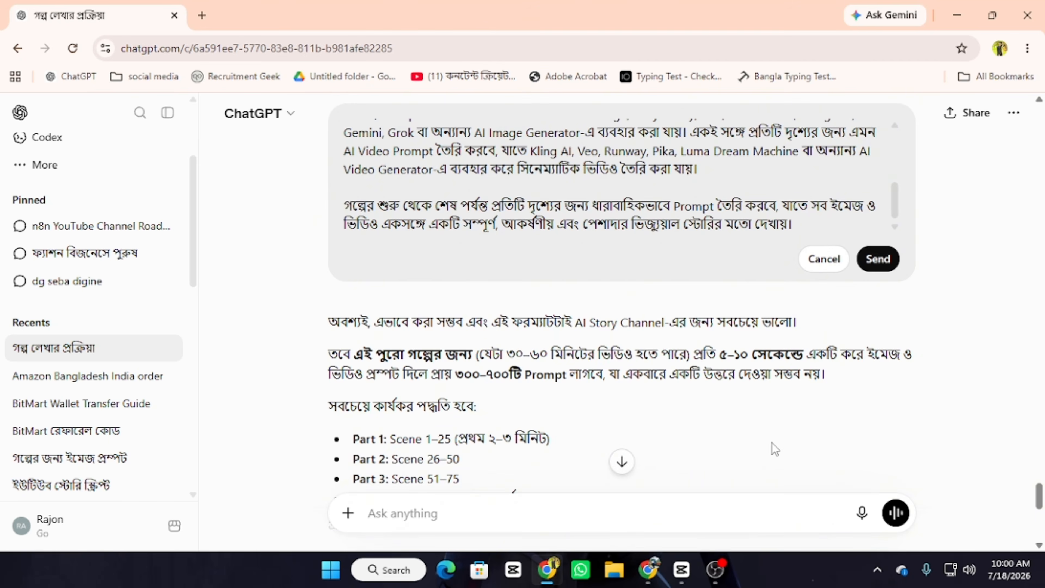
left_click(878, 258)
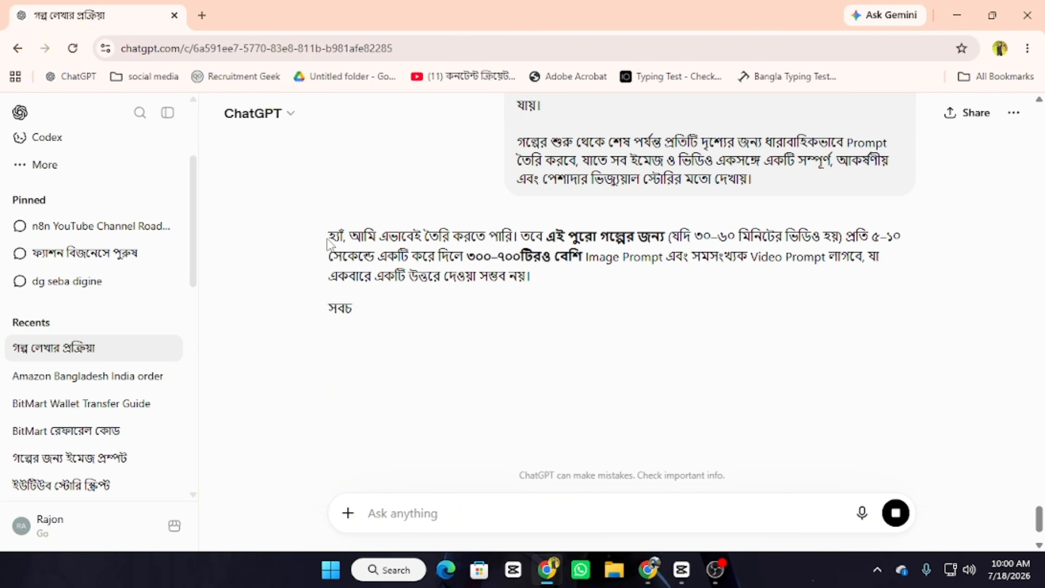
- Read the reply's introduction and the story line, image prompt and video prompt given for Scene 1 (0:00–0:08)
left_click_drag(328, 238, 582, 257)
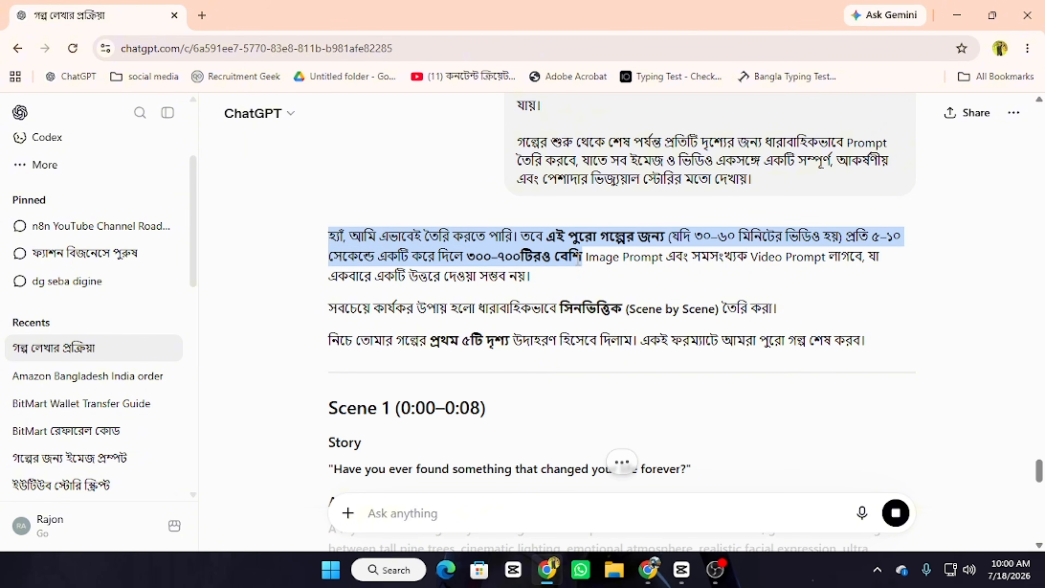
left_click(634, 285)
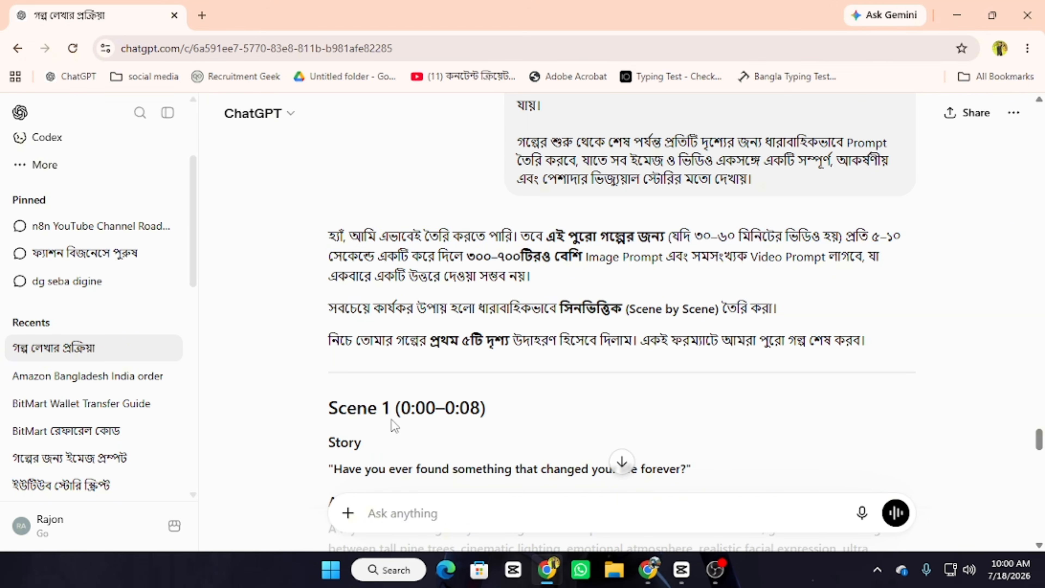
scroll(383, 412, "down", 3)
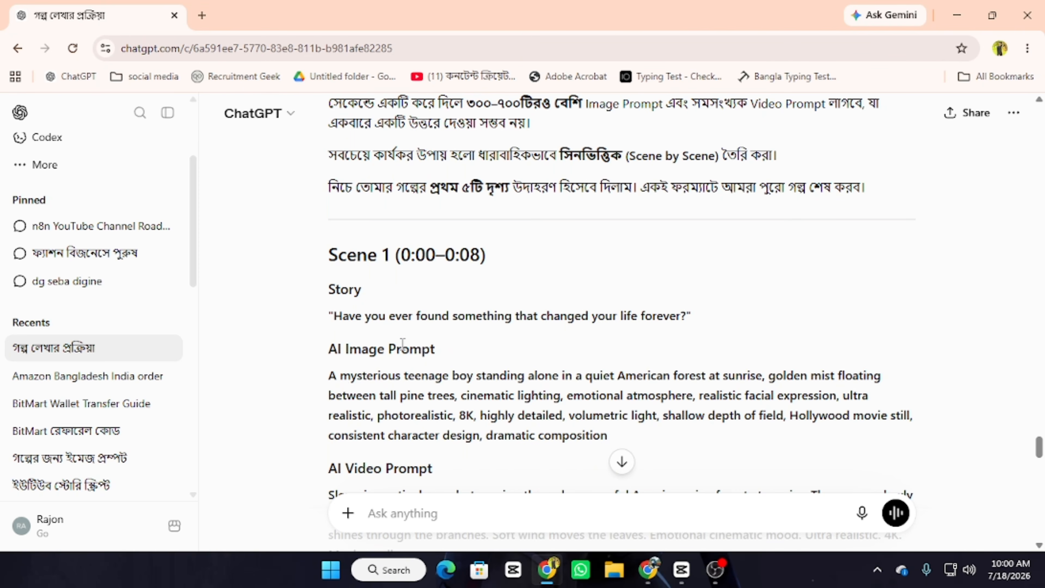
scroll(403, 343, "down", 3)
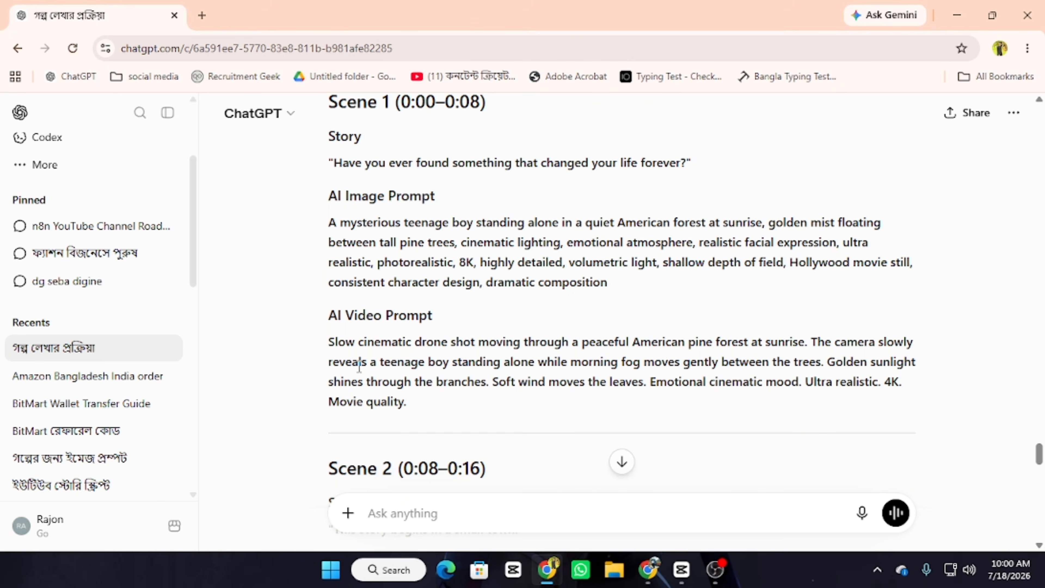
left_click_drag(426, 409, 328, 342)
left_click(445, 407)
scroll(438, 431, "up", 6)
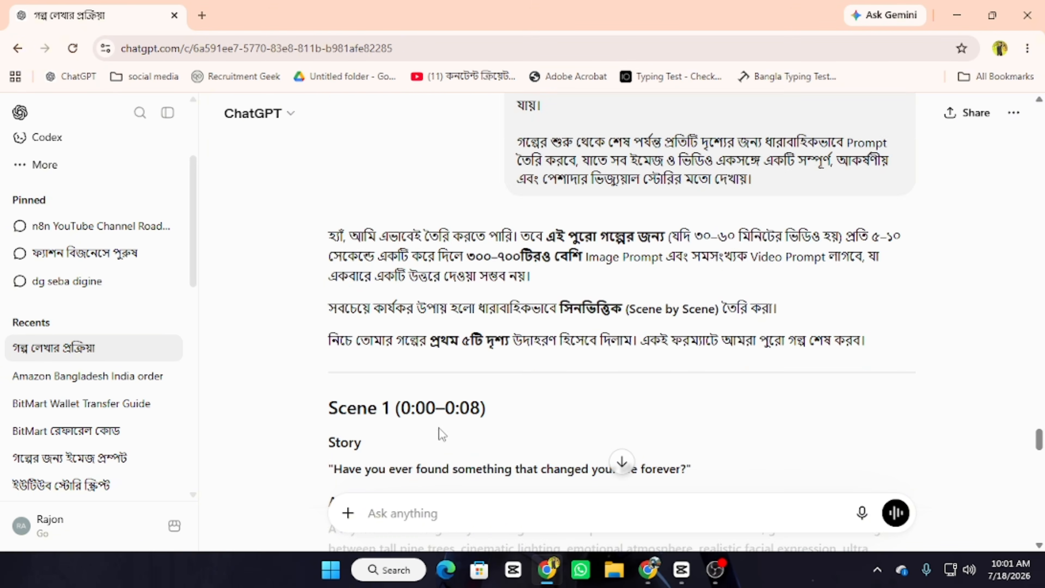
scroll(439, 431, "down", 6)
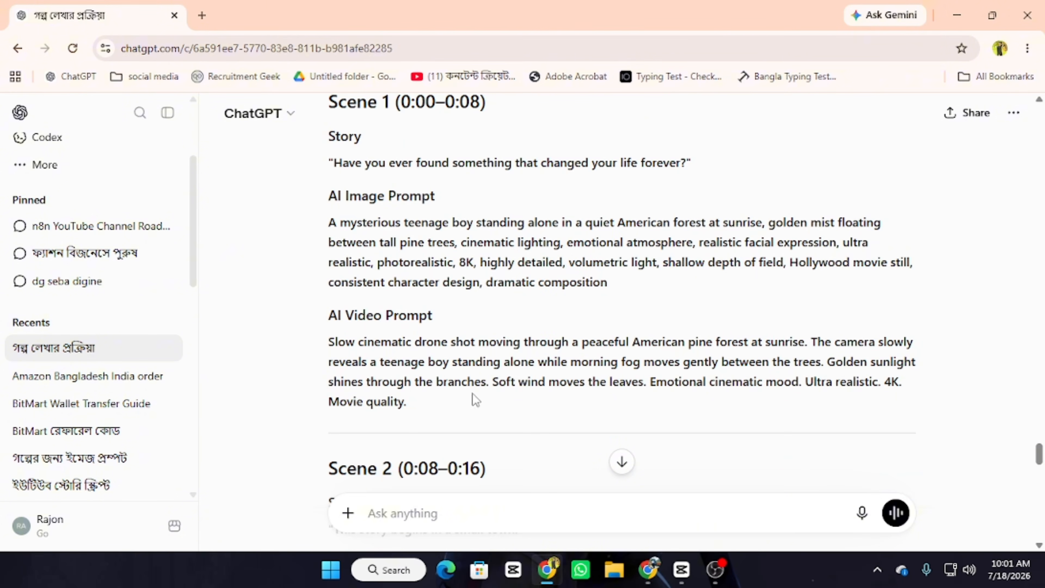
scroll(489, 399, "up", 3)
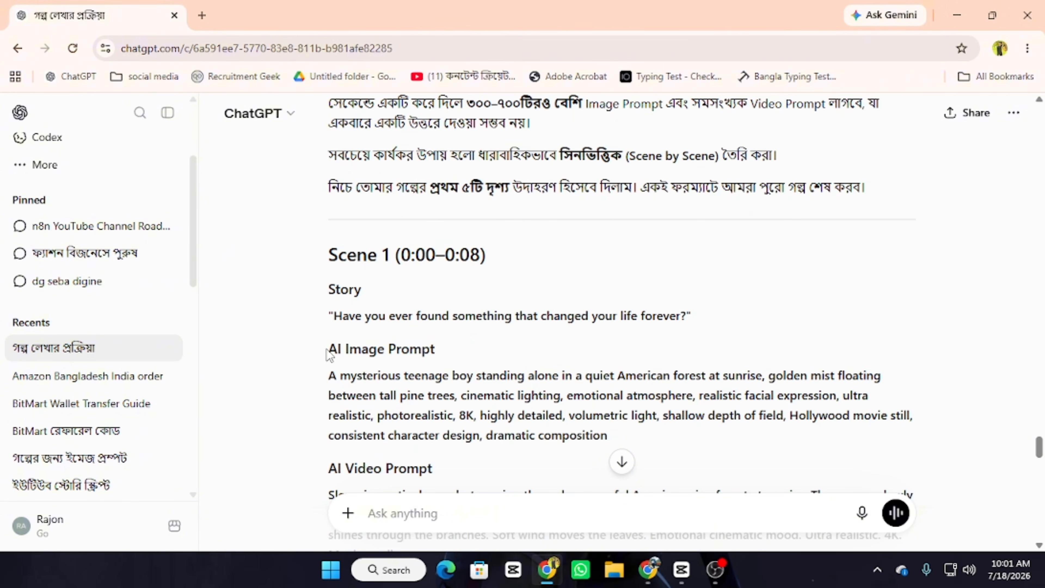
- Copy the Scene 1 AI image prompt about the mysterious teenage boy in a quiet American forest
left_click_drag(329, 355, 436, 353)
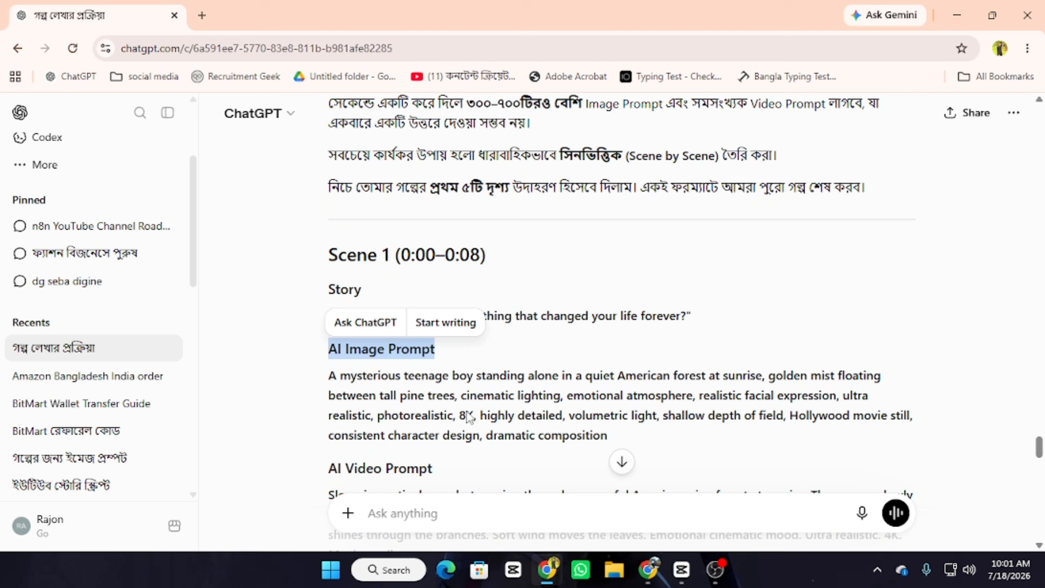
left_click(622, 441)
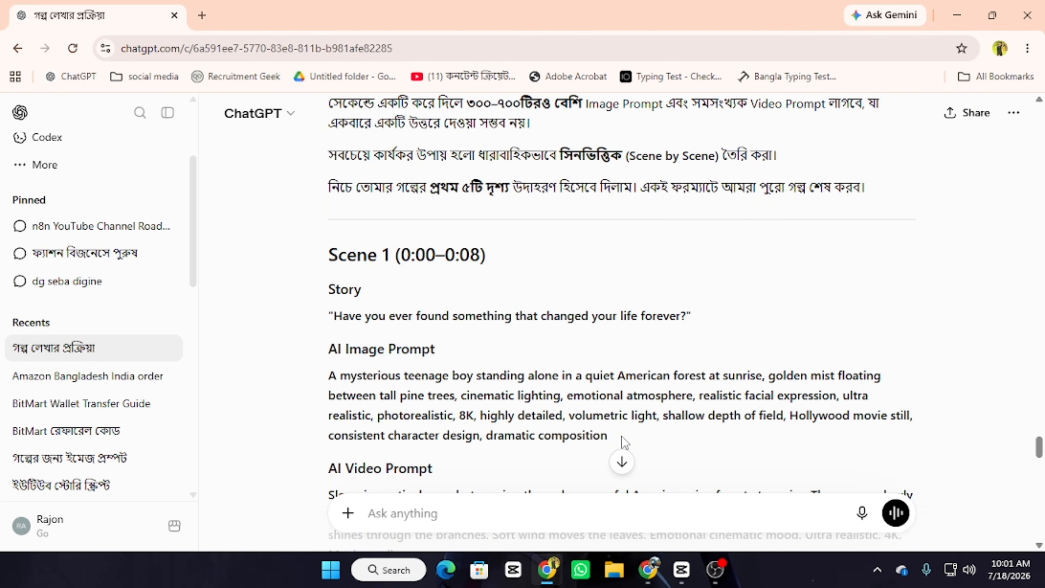
left_click_drag(618, 441, 301, 383)
right_click(534, 387)
left_click(573, 190)
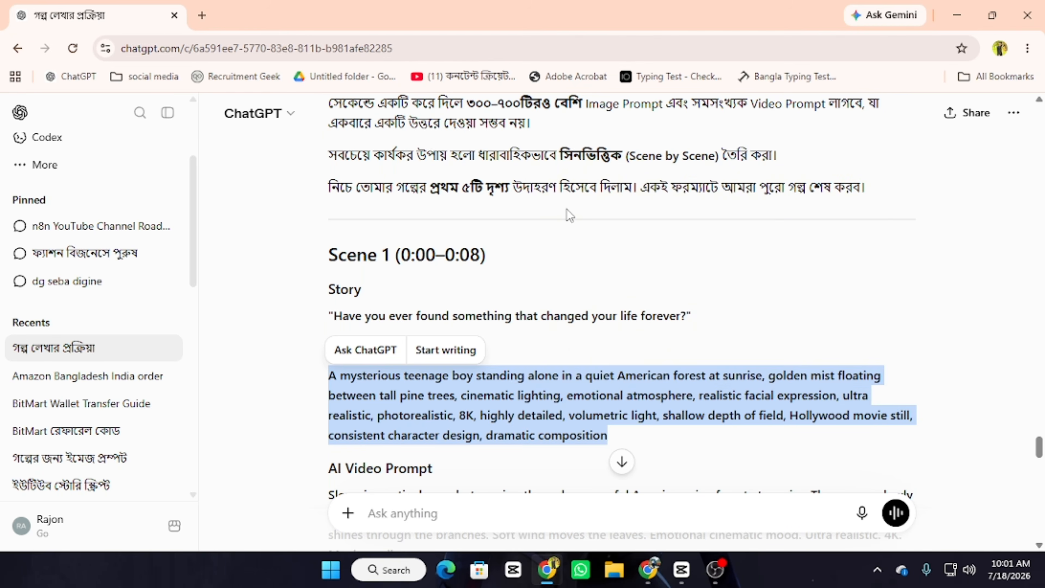
left_click(552, 357)
- Compare the Bengali request with Scene 1's opening story line and its AI image and video prompts
scroll(559, 346, "up", 15)
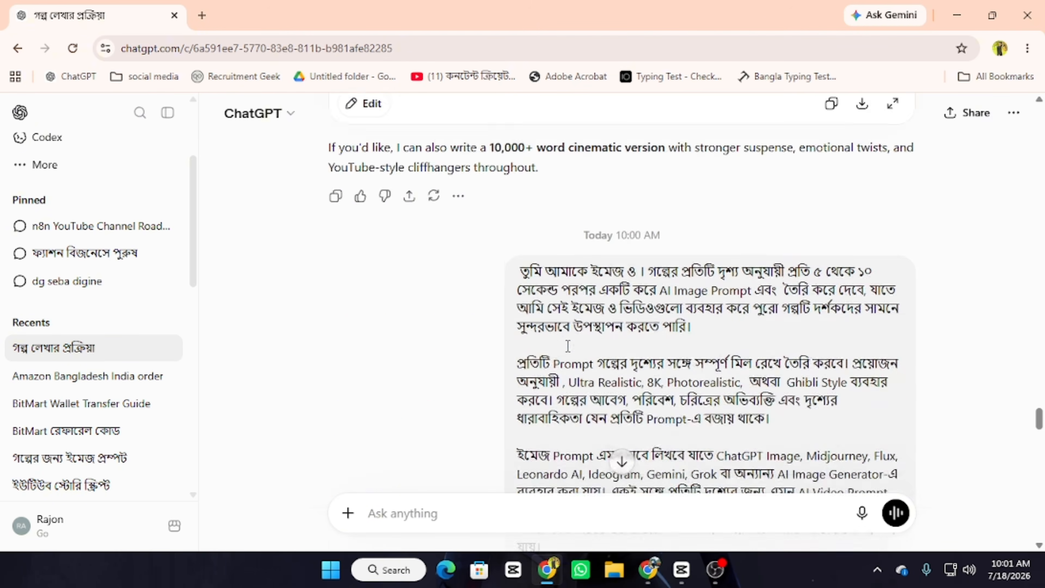
scroll(564, 333, "down", 3)
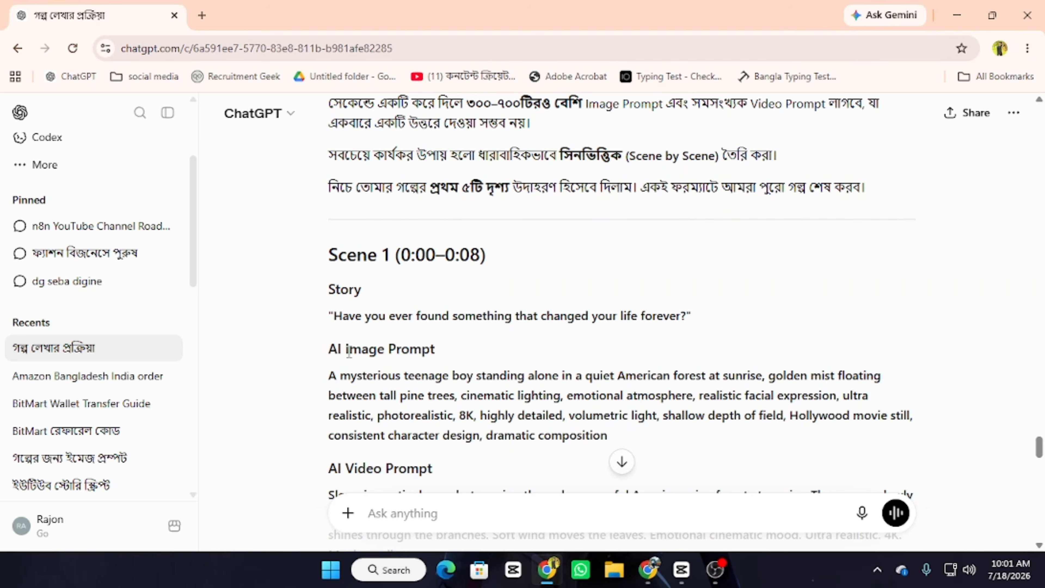
left_click_drag(336, 320, 414, 320)
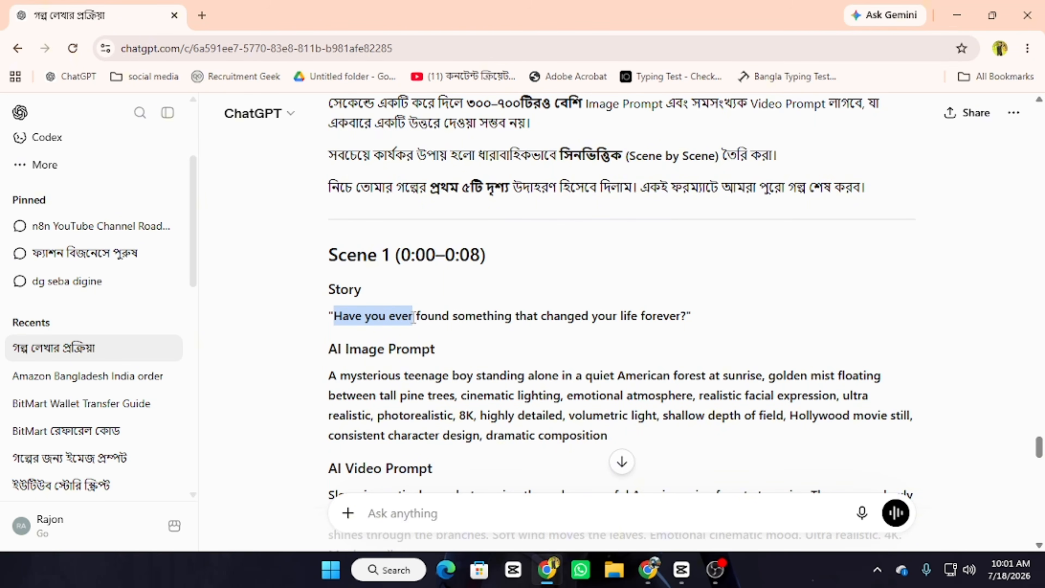
left_click(541, 342)
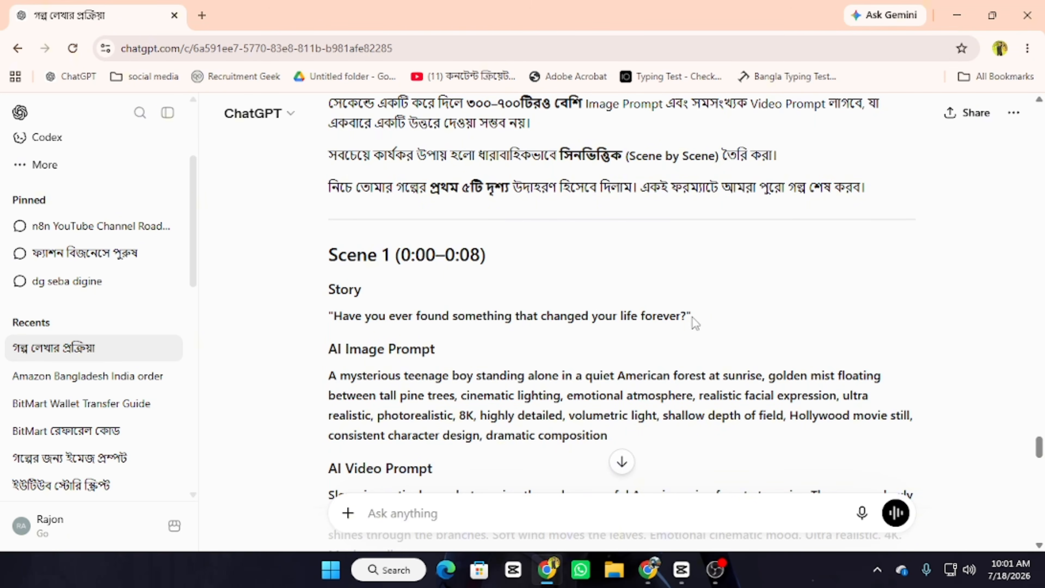
left_click_drag(694, 323, 335, 333)
scroll(534, 420, "down", 3)
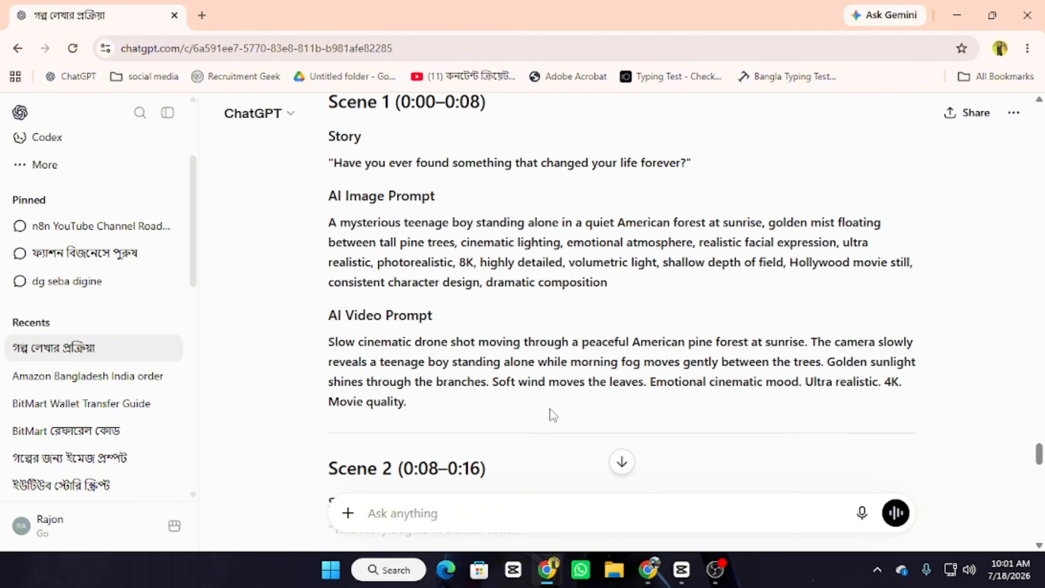
scroll(550, 416, "up", 3)
scroll(509, 363, "down", 3)
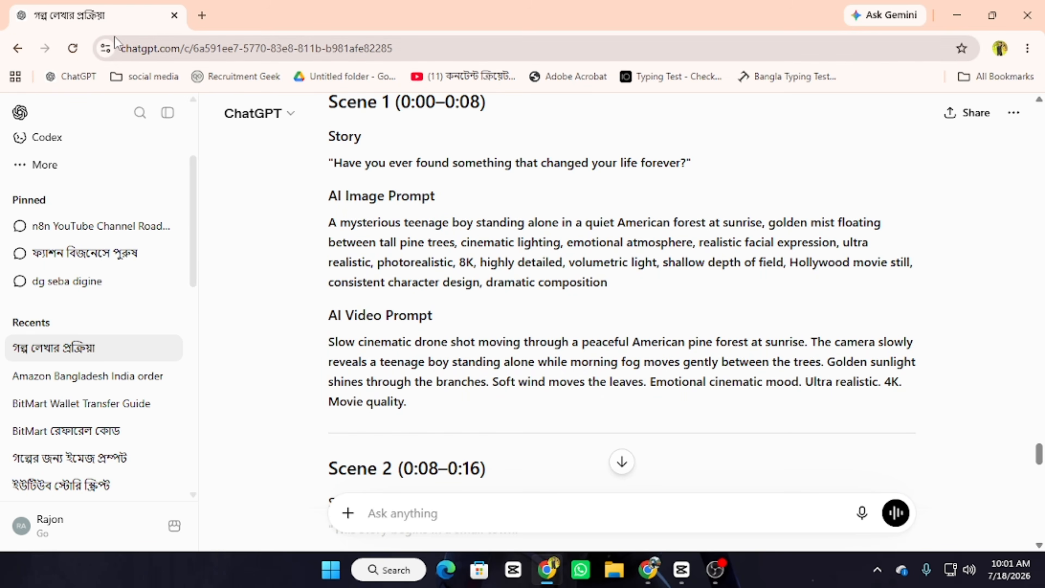
- Search Google for "leoardo ai" in a new browser tab
left_click(202, 15)
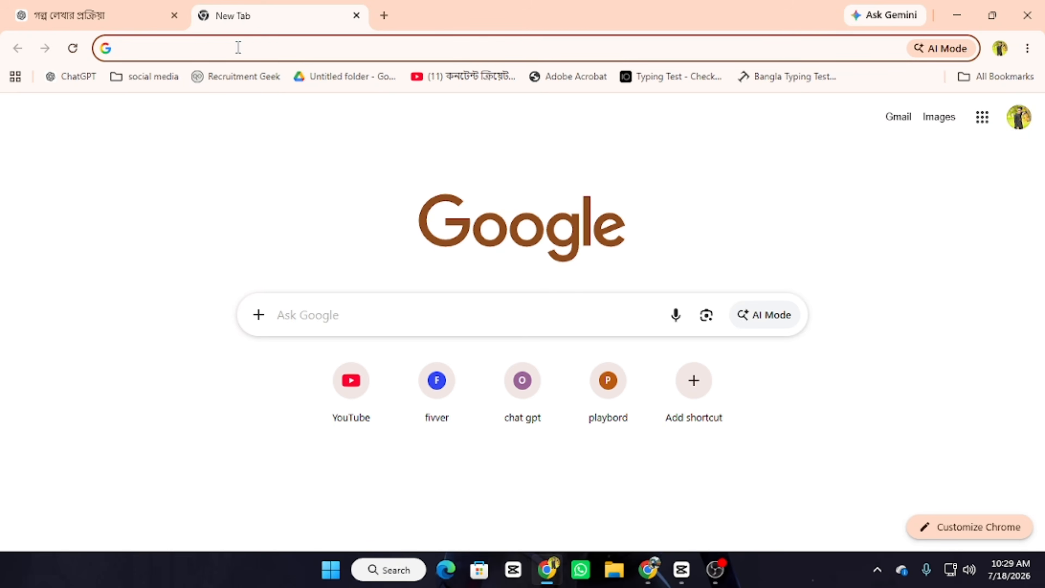
left_click(236, 45)
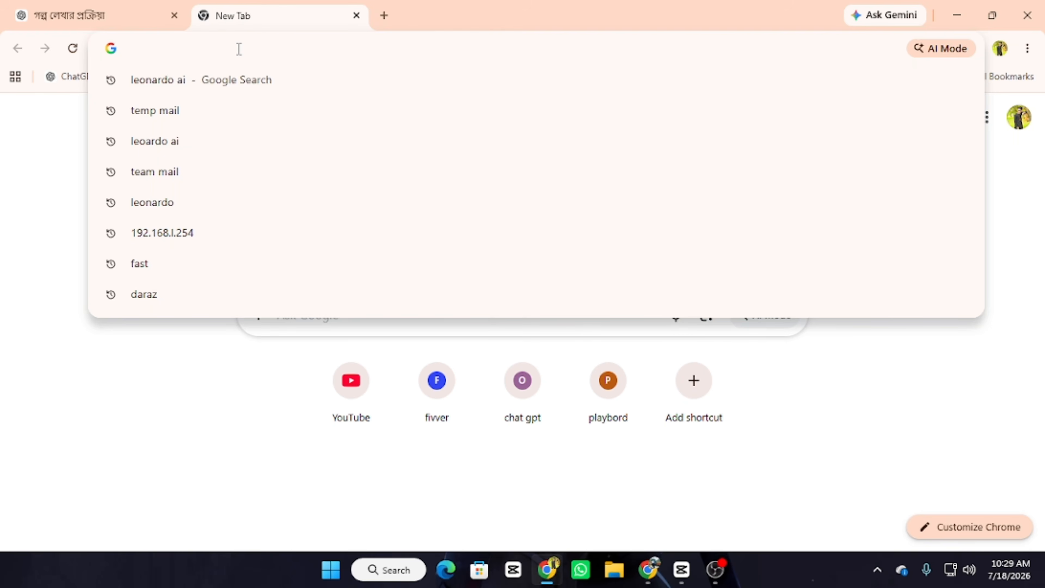
type("le")
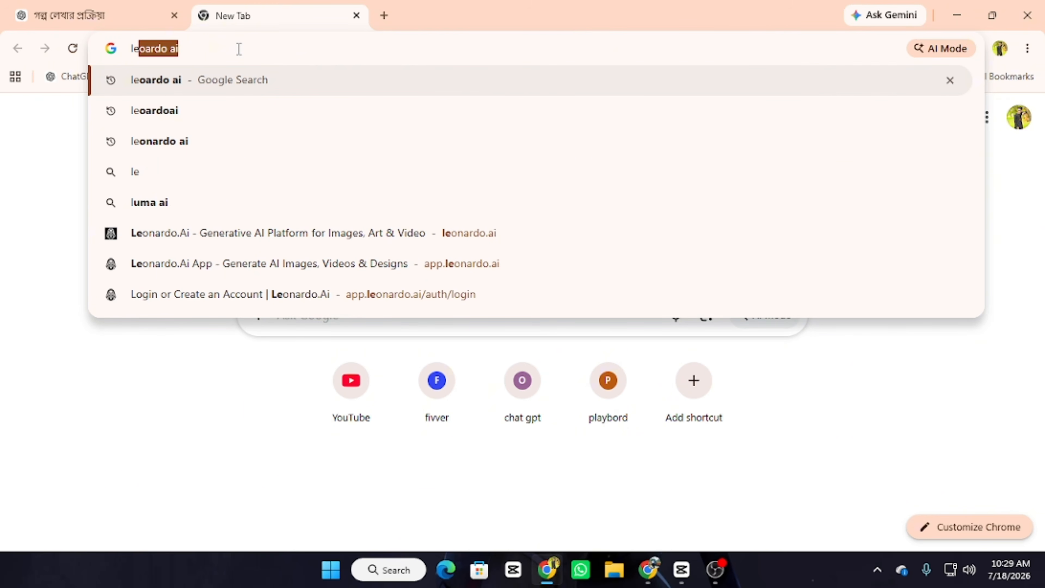
type("oa")
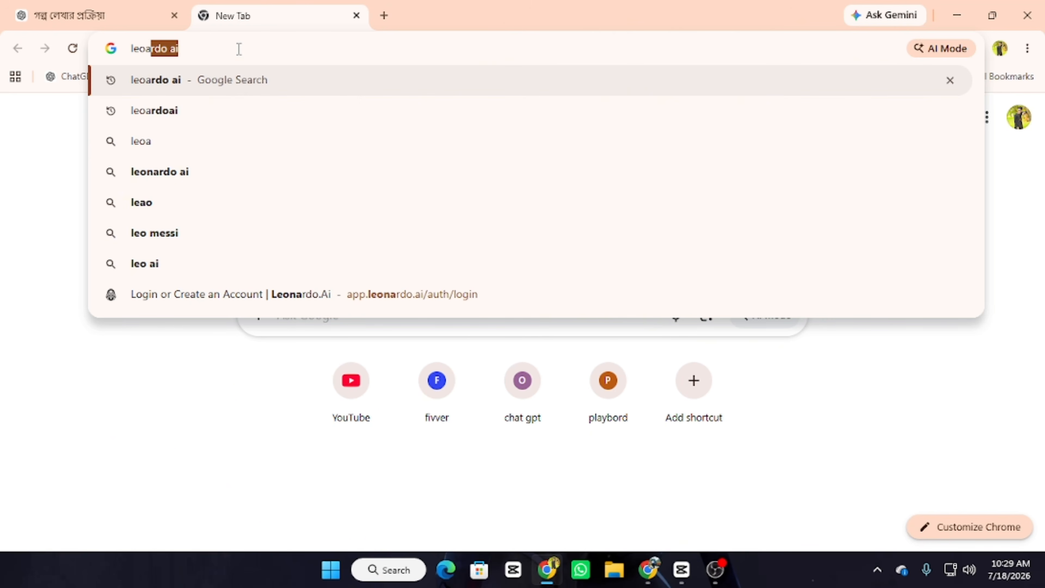
type("rdo ai")
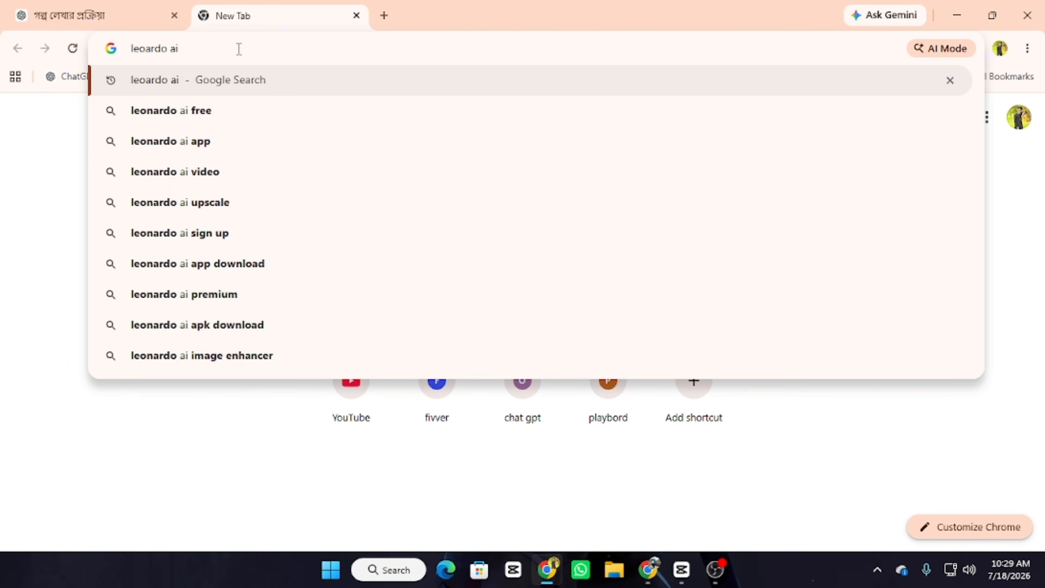
key("Return")
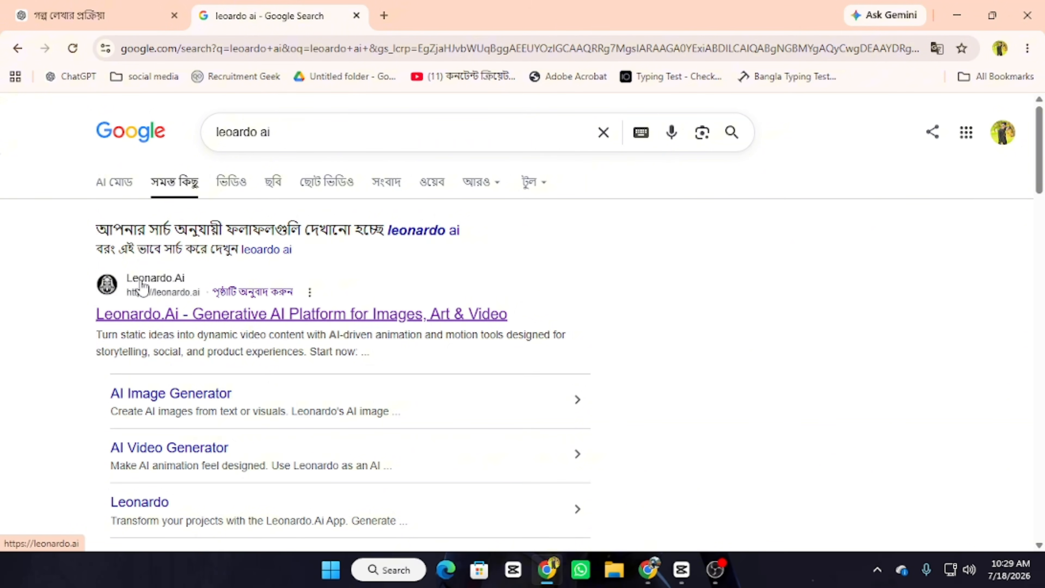
- Open the Leonardo.Ai website from the search results in a separate tab and go to its login
right_click(169, 322)
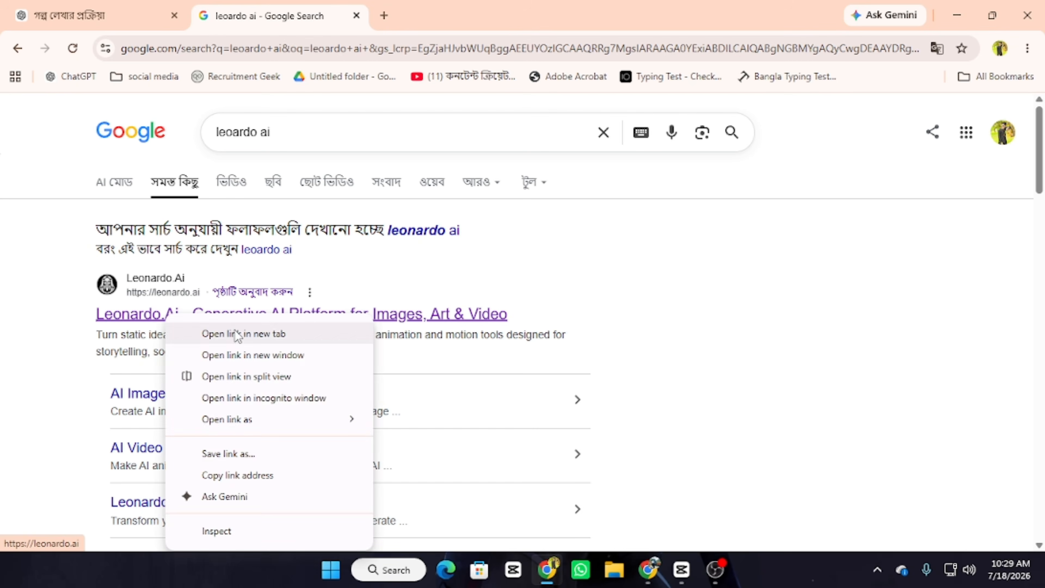
left_click(235, 334)
left_click(493, 17)
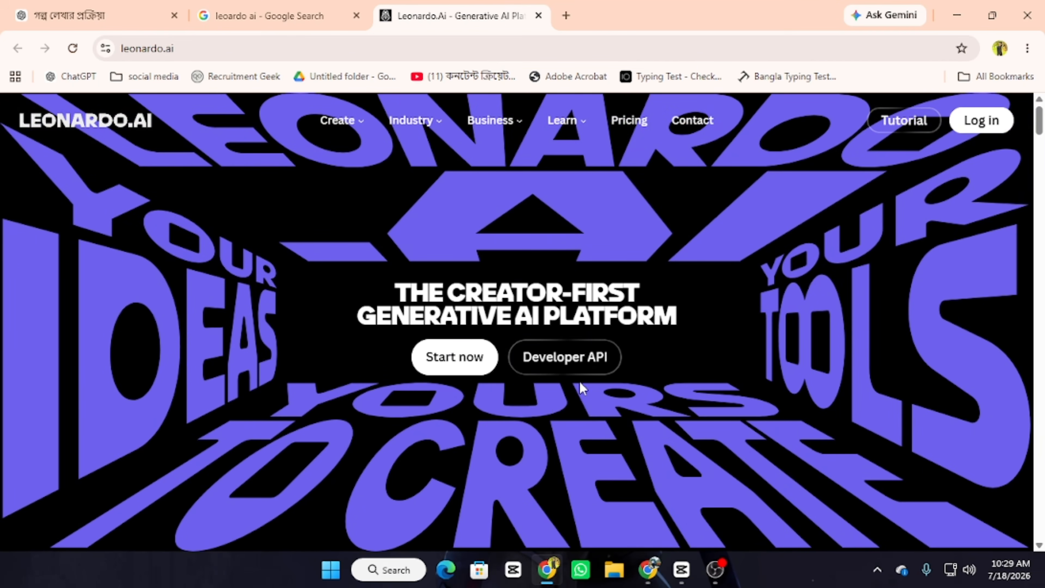
left_click(980, 121)
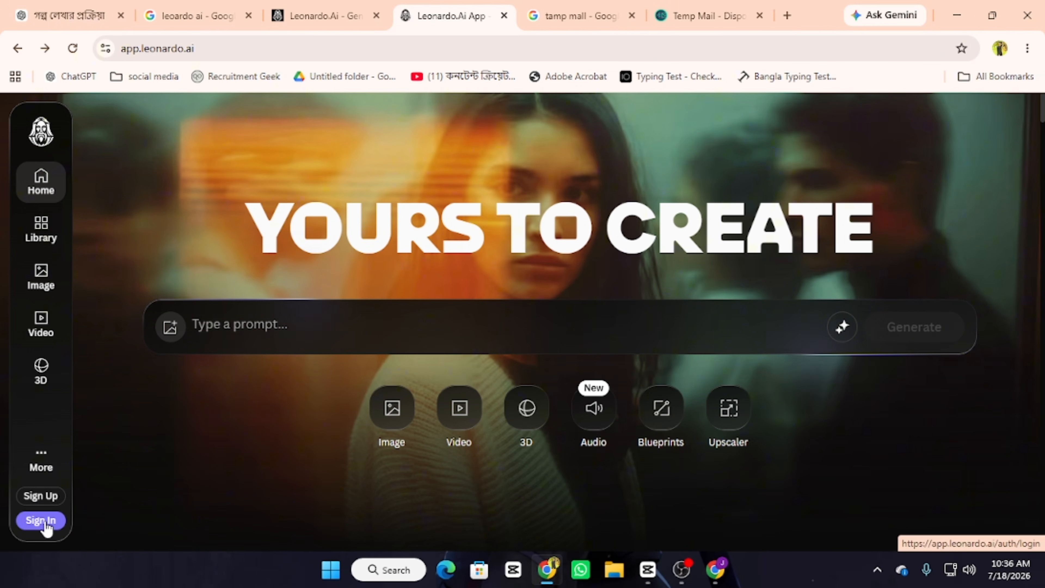
- Sign in to Leonardo.Ai with the Google account and open the browser's profile list
left_click(41, 521)
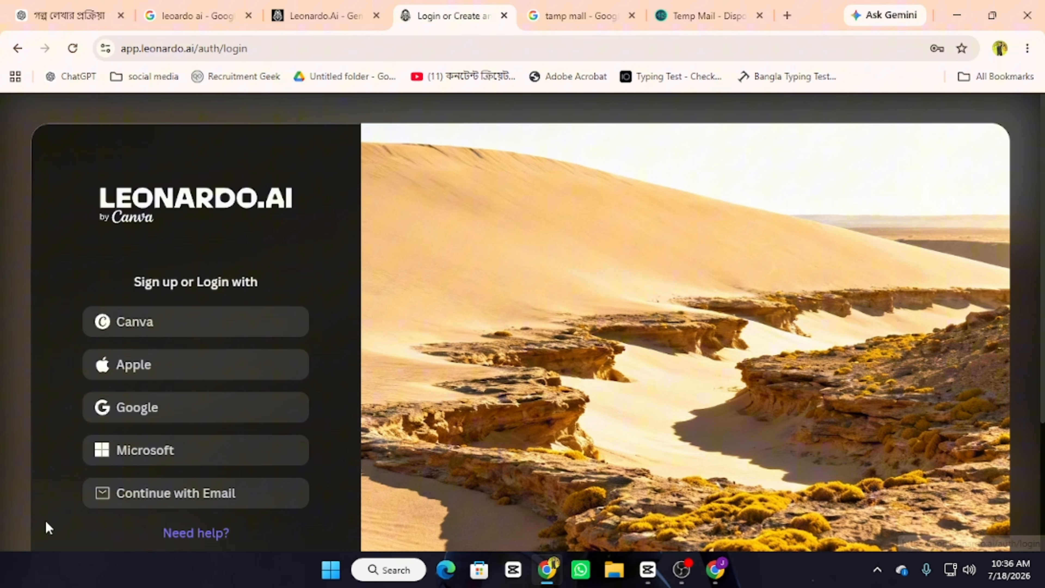
left_click(142, 410)
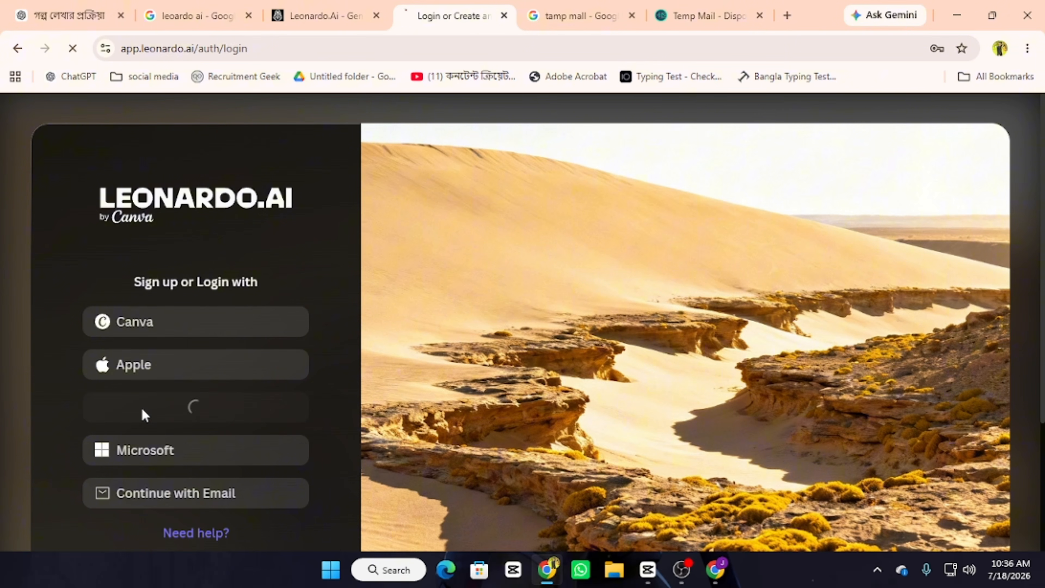
left_click(1000, 49)
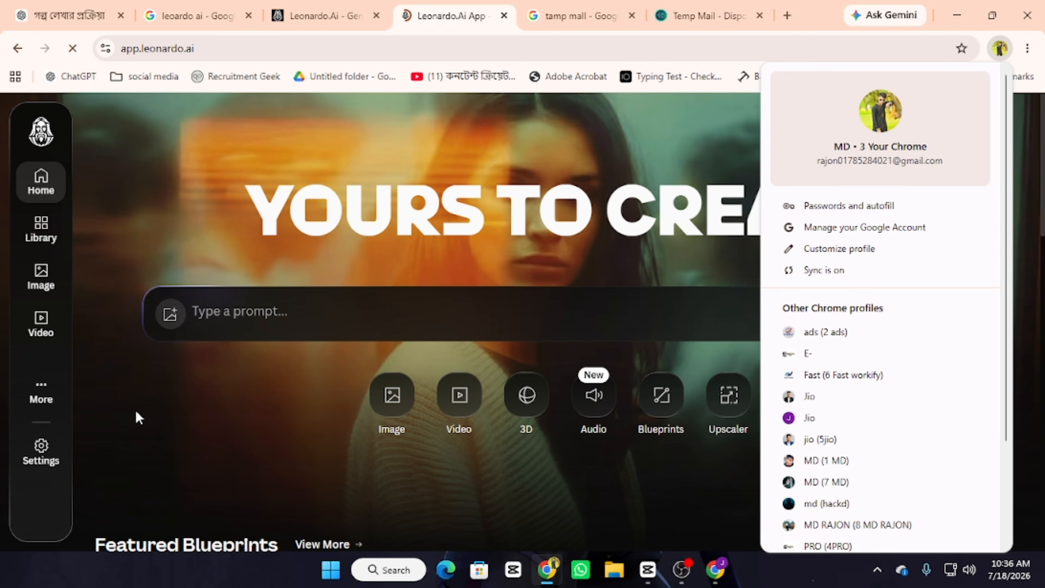
- Close the browser's profile list and examine the Leonardo.Ai plan's fast token allowance
left_click(139, 416)
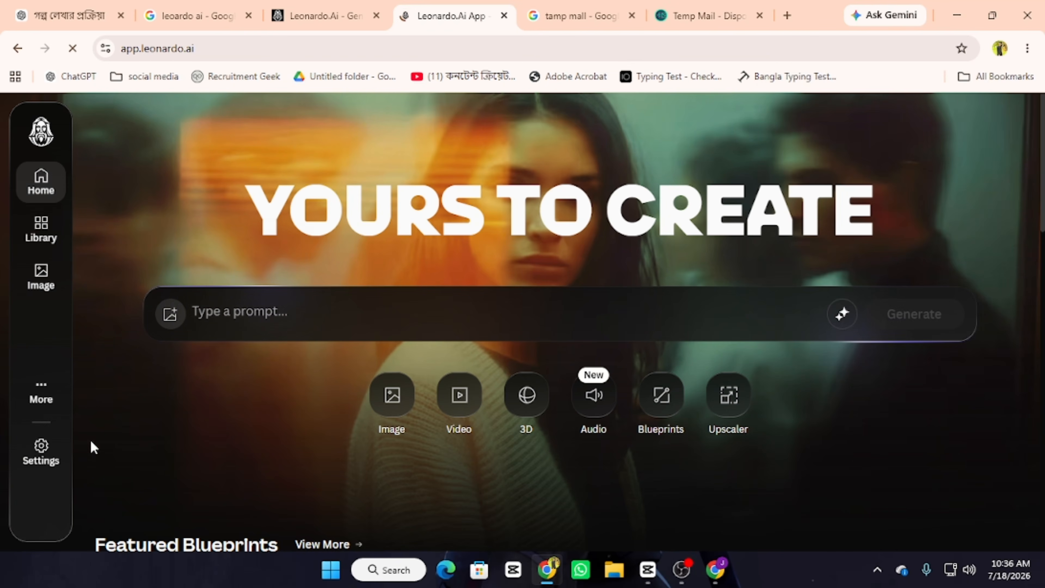
mouse_move(38, 471)
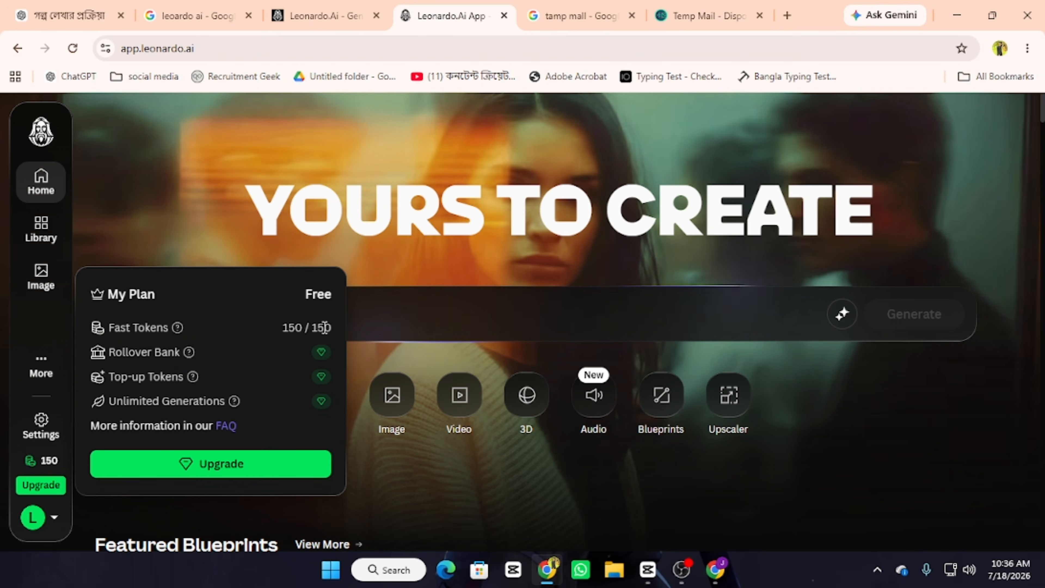
left_click_drag(277, 328, 329, 327)
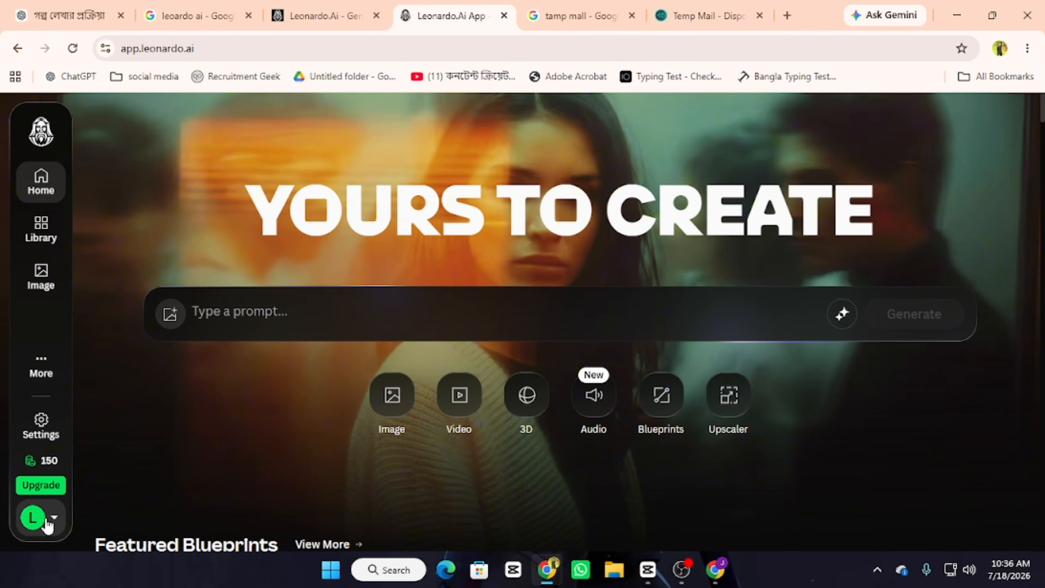
- Open the Temp Mail disposable email site from the "tamp mall" search results in a separate tab and view it
left_click(570, 13)
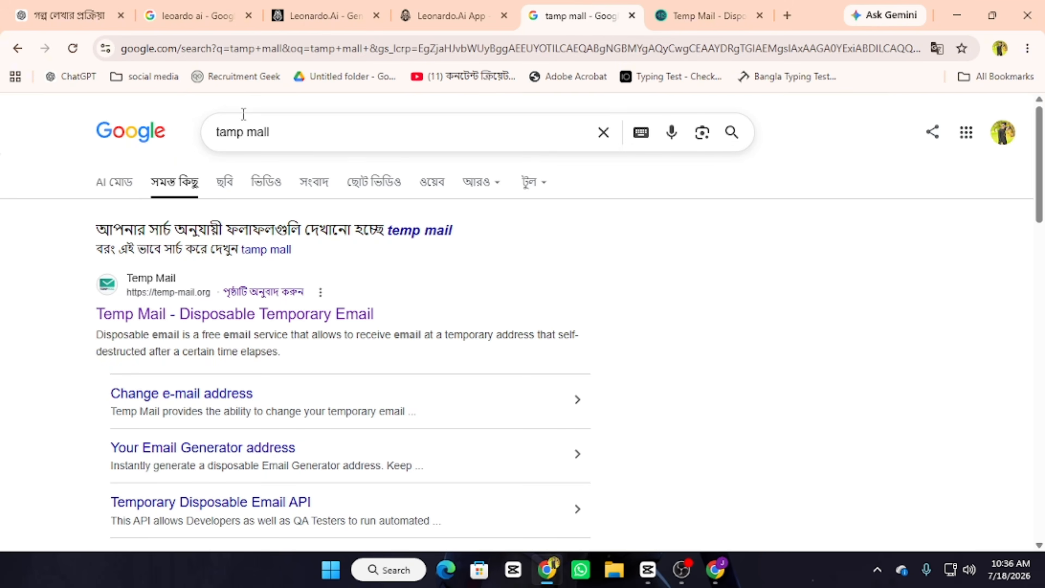
scroll(251, 338, "down", 20)
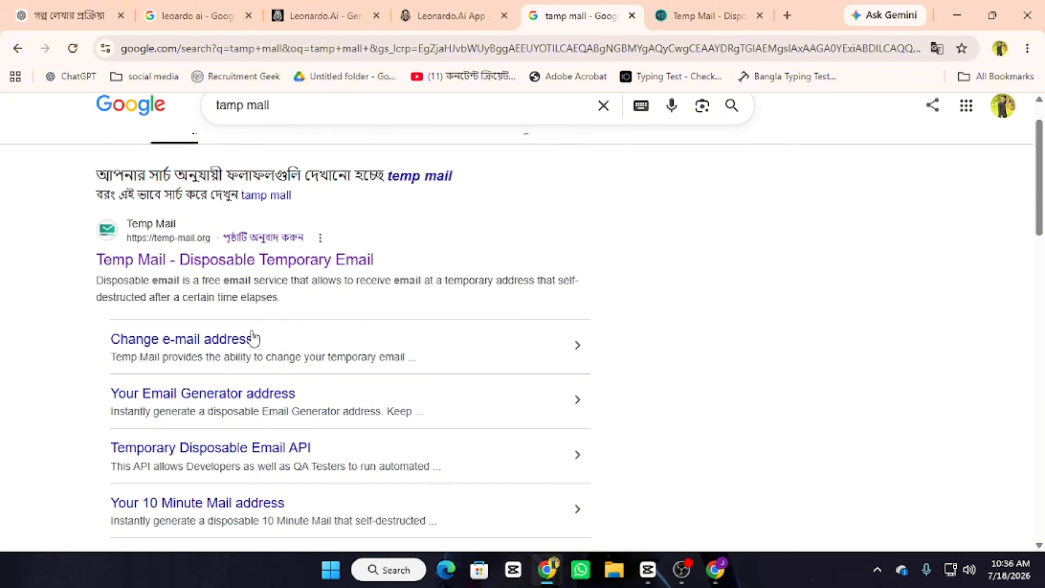
scroll(243, 321, "up", 12)
scroll(246, 337, "up", 15)
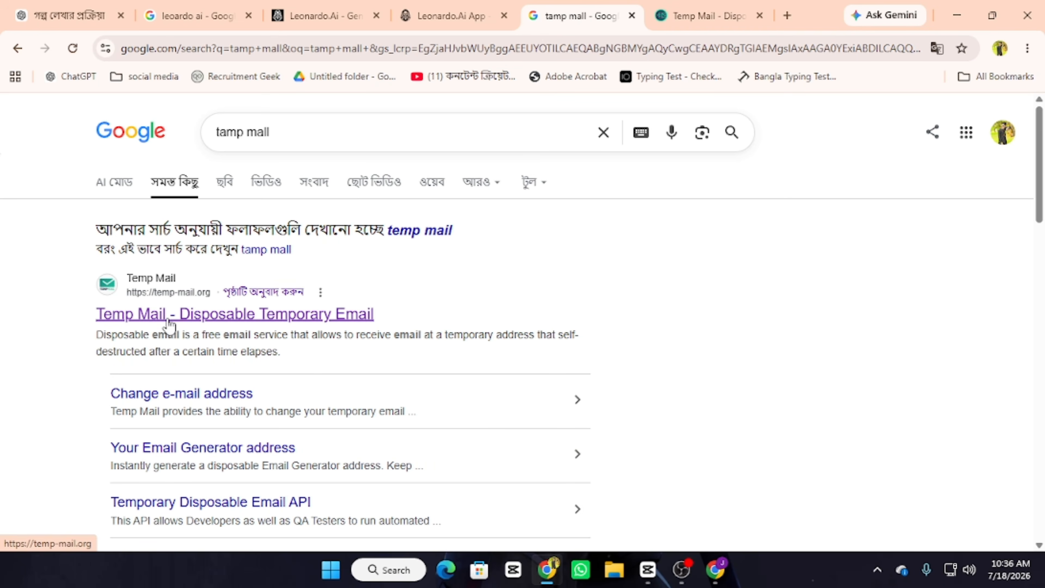
right_click(186, 314)
left_click(269, 97)
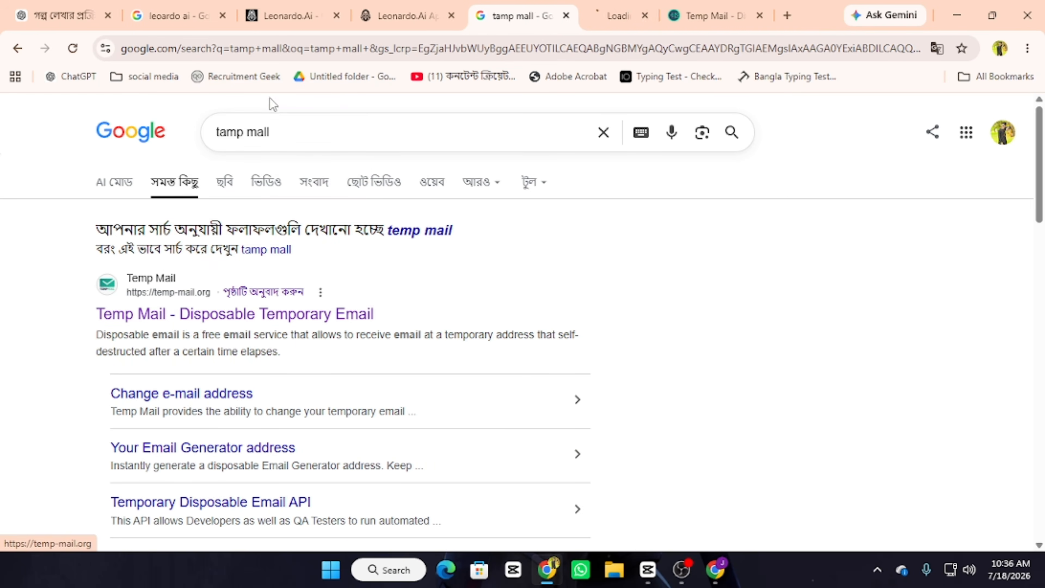
left_click(593, 5)
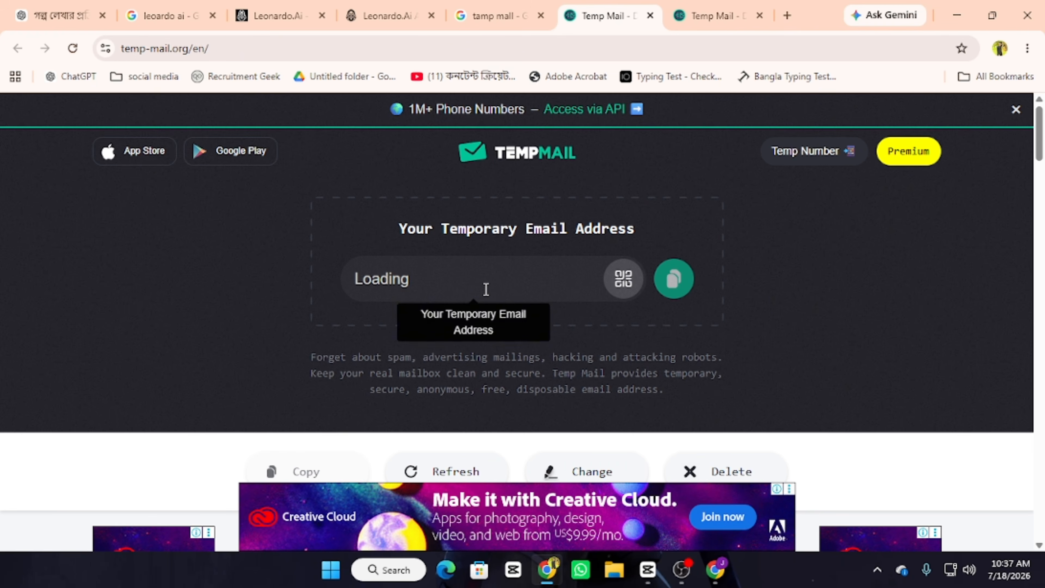
- Return to Leonardo.Ai and look at the account options, including Logout, without choosing any
left_click(399, 13)
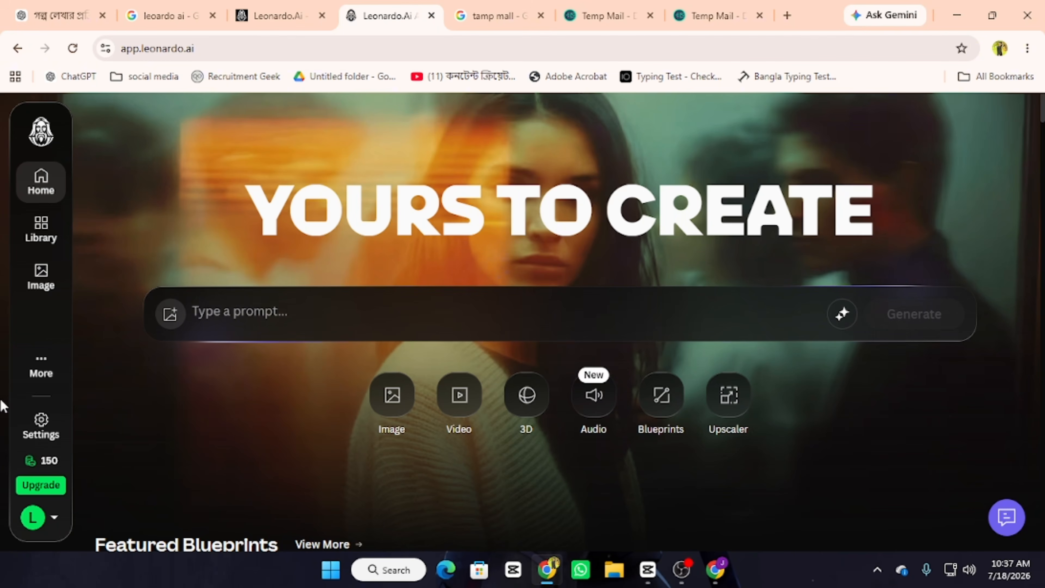
left_click(51, 522)
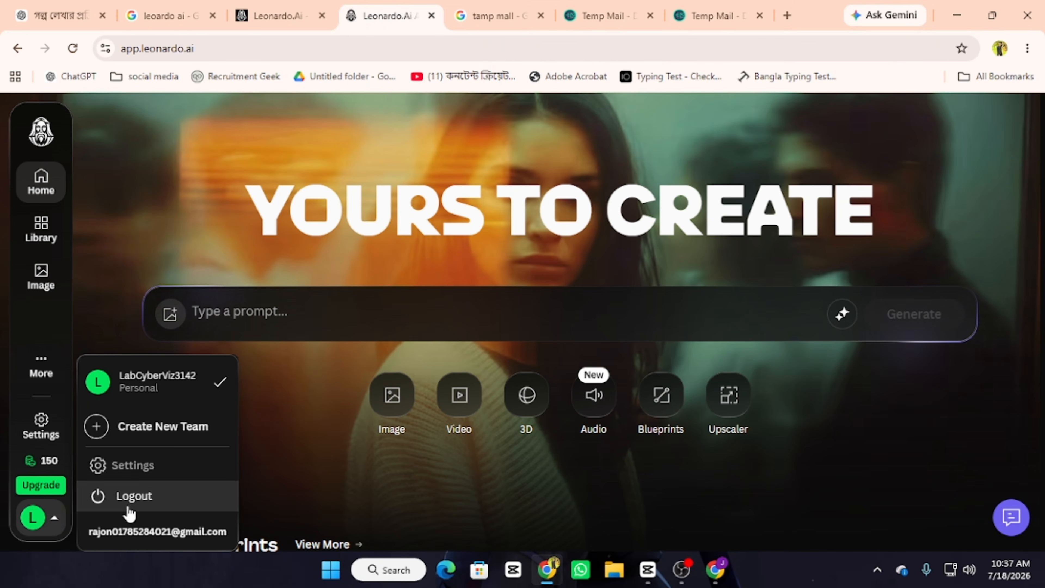
left_click(126, 198)
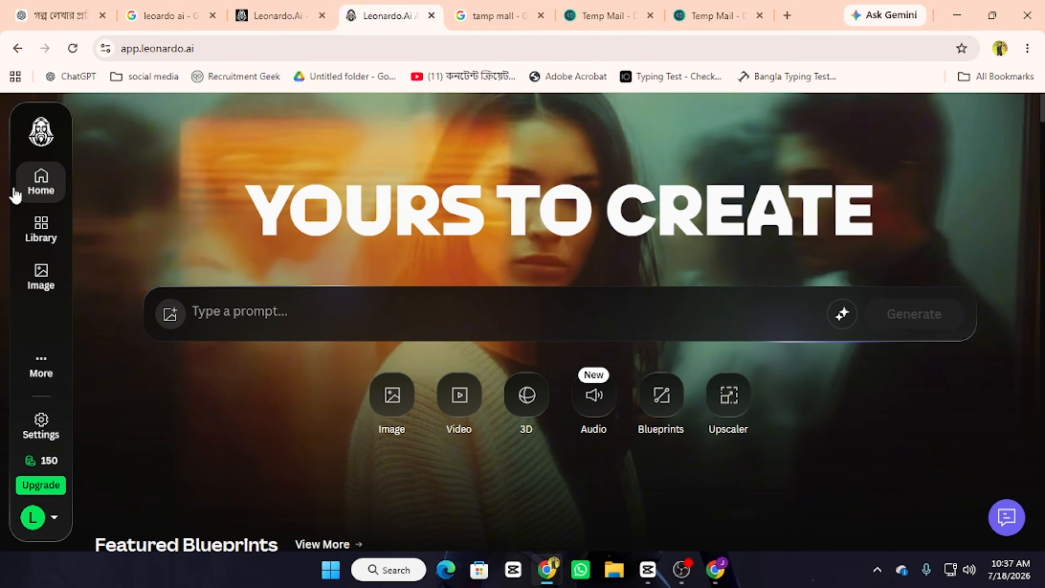
- Open Leonardo.Ai's image generator and choose Phoenix 1.0 from the image models
left_click(46, 289)
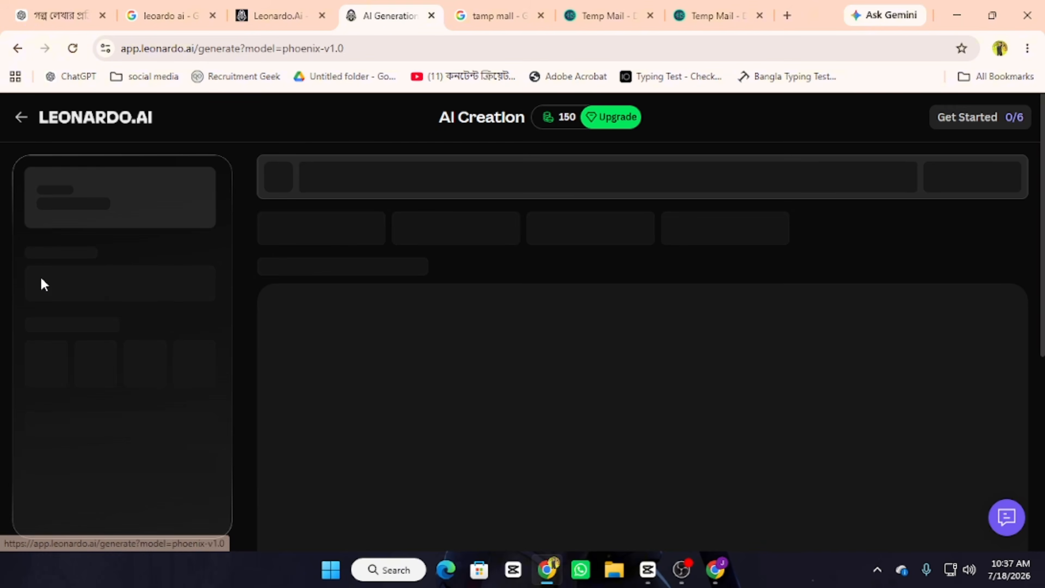
left_click(134, 193)
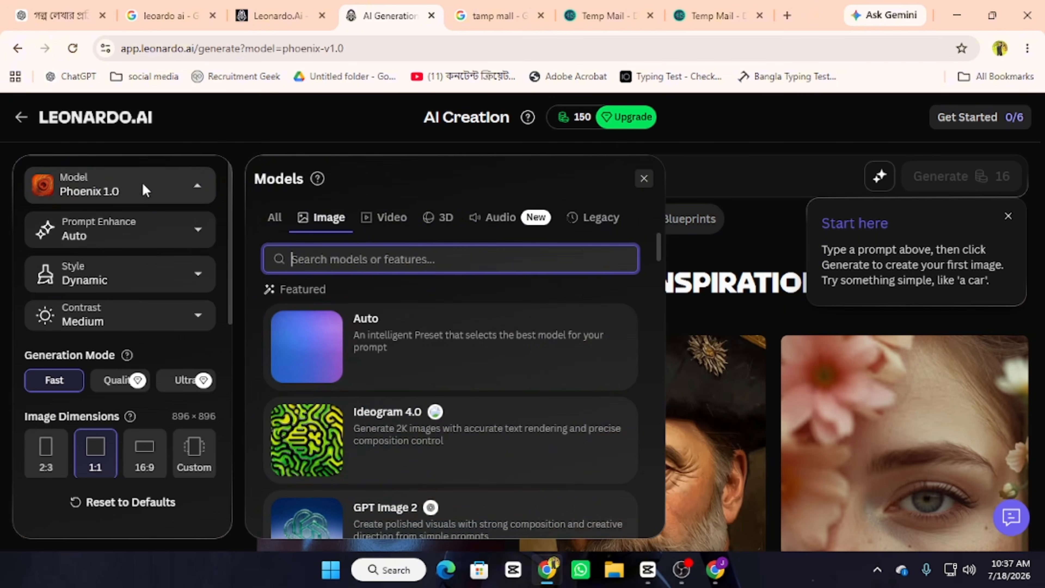
scroll(428, 383, "down", 10)
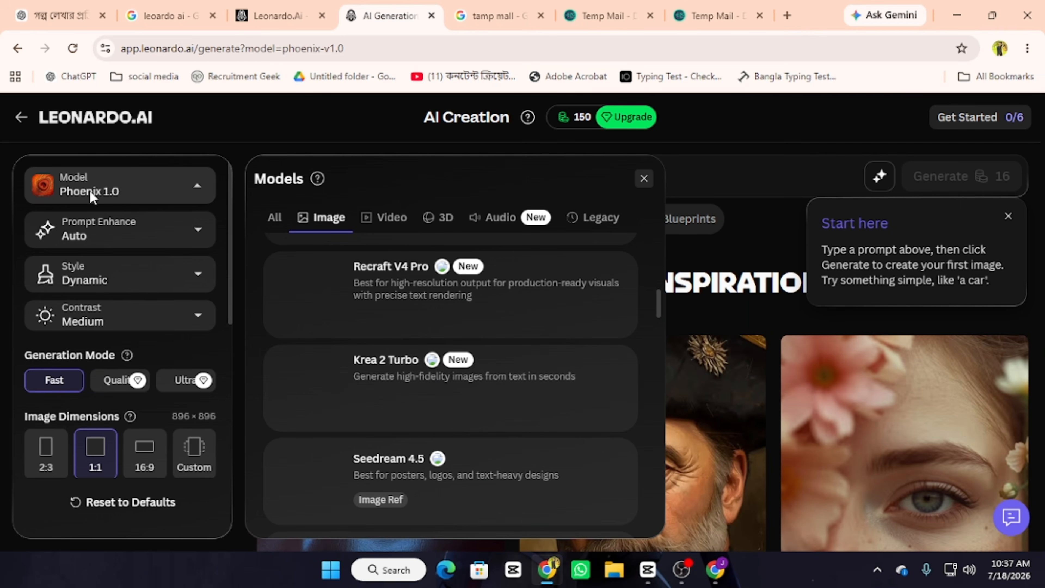
scroll(412, 362, "down", 5)
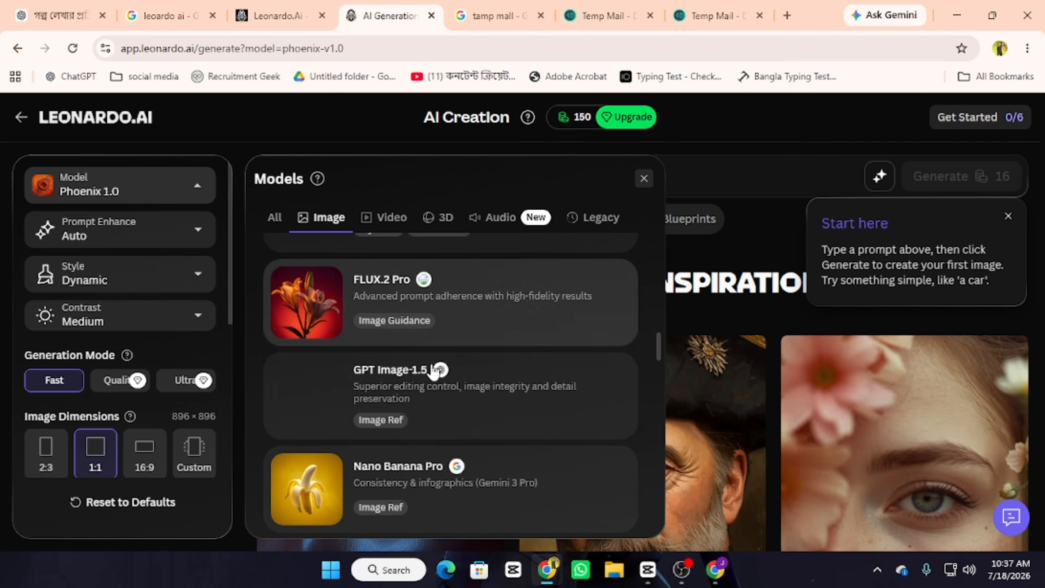
scroll(424, 383, "down", 15)
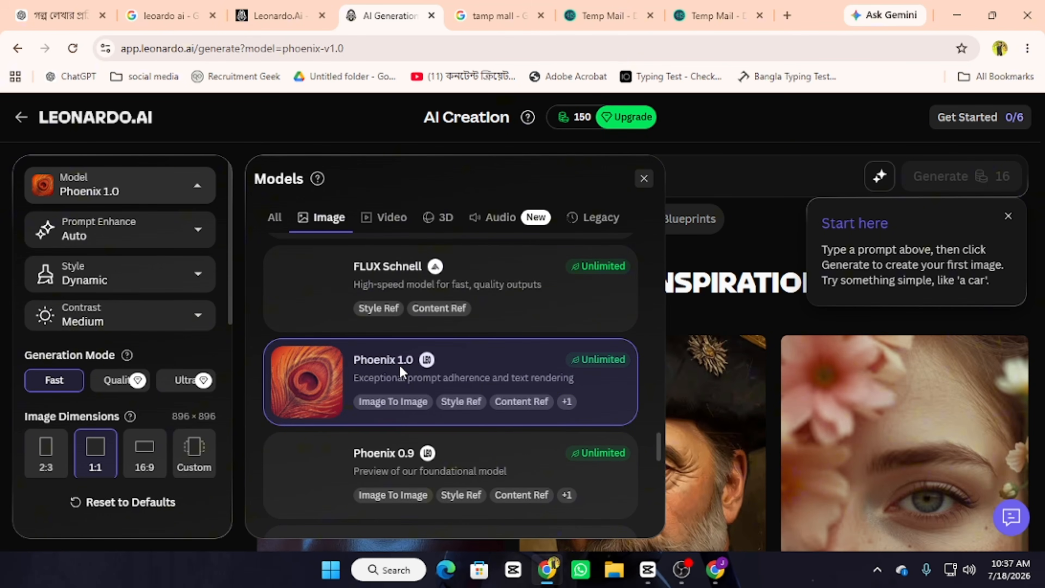
left_click(356, 375)
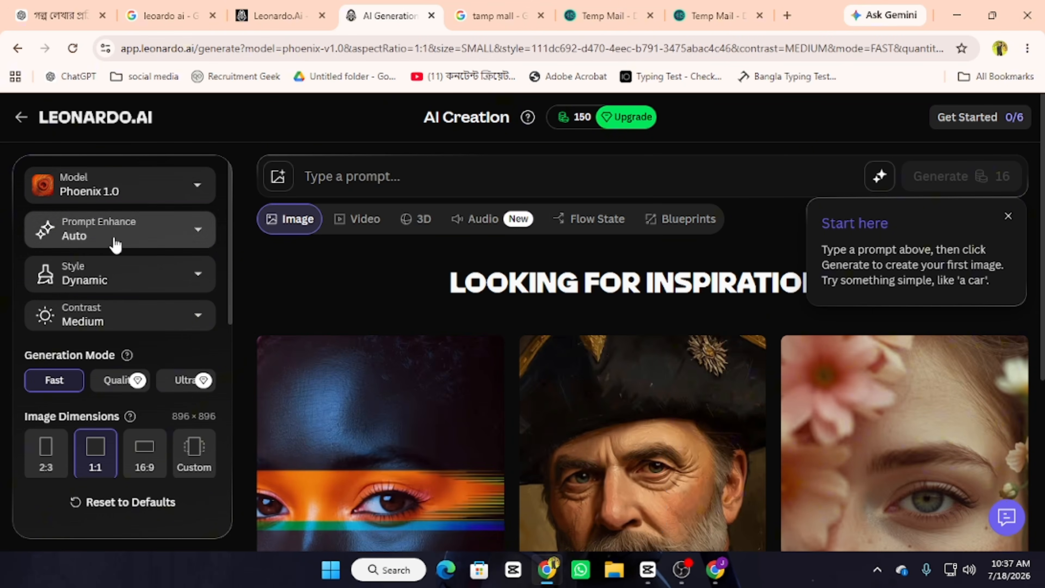
- Check the Prompt Enhance options and set the image style to Sketch (Color)
left_click(130, 234)
left_click(183, 383)
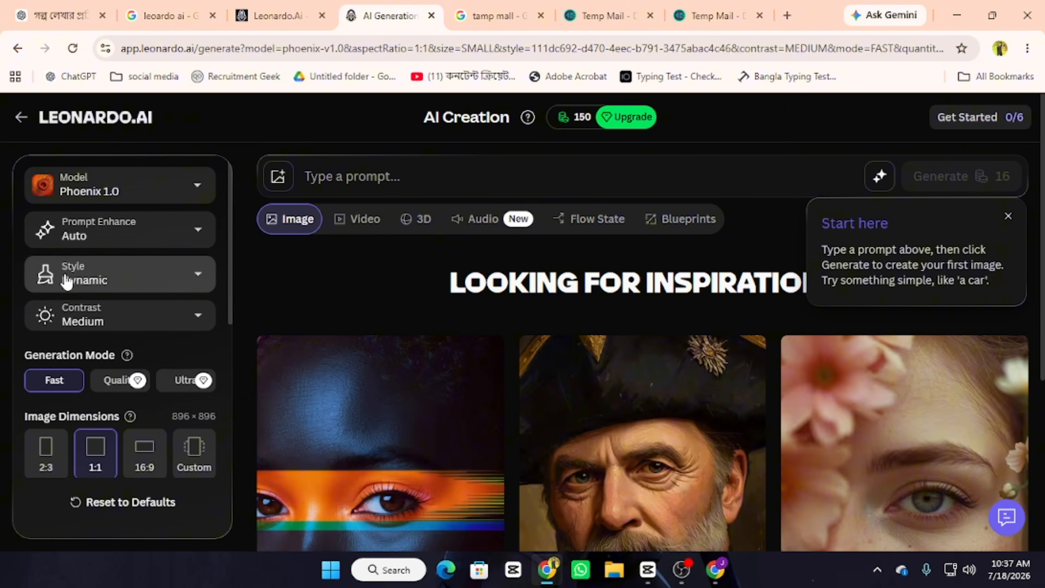
left_click(163, 284)
scroll(124, 426, "down", 10)
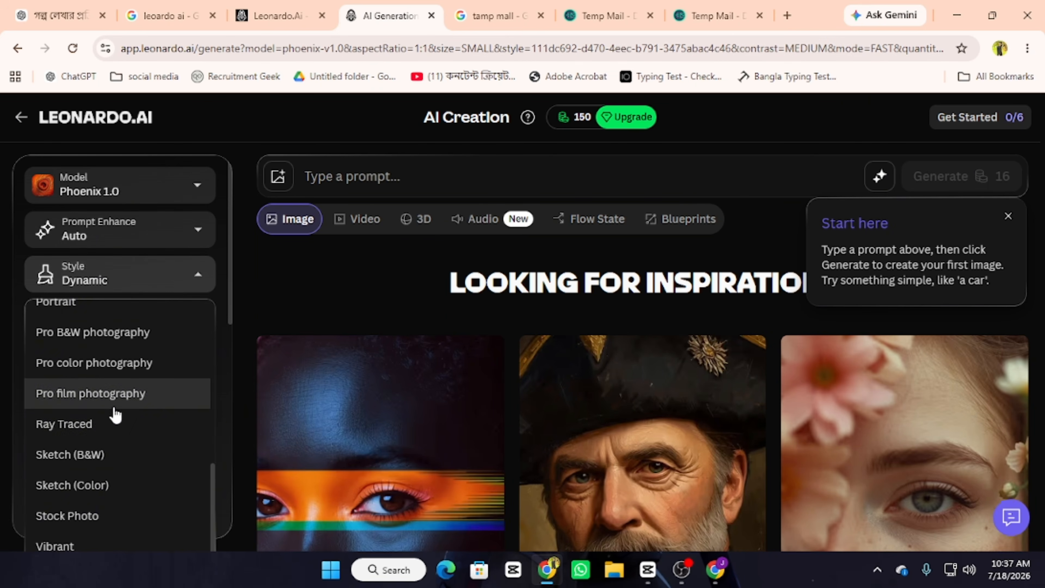
left_click(94, 486)
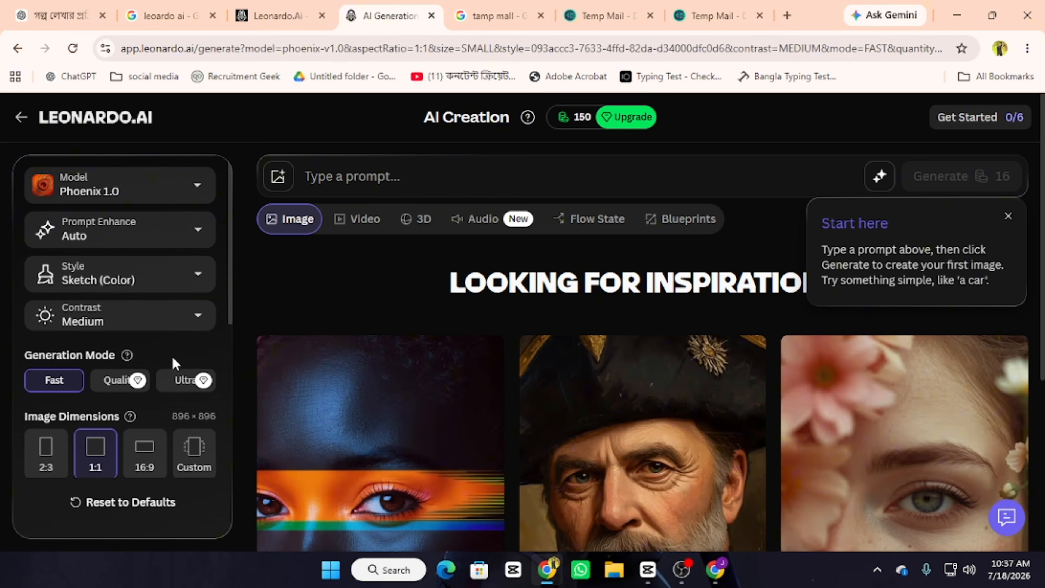
- Set the image dimensions to the 16:9 aspect ratio and look over the remaining generation settings
scroll(138, 377, "down", 6)
scroll(140, 375, "up", 4)
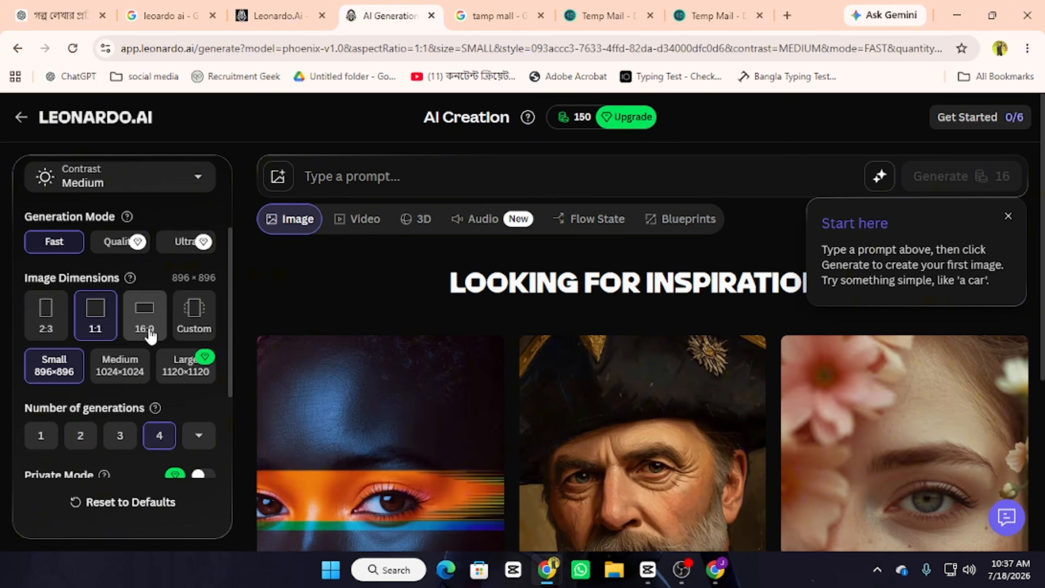
left_click(145, 323)
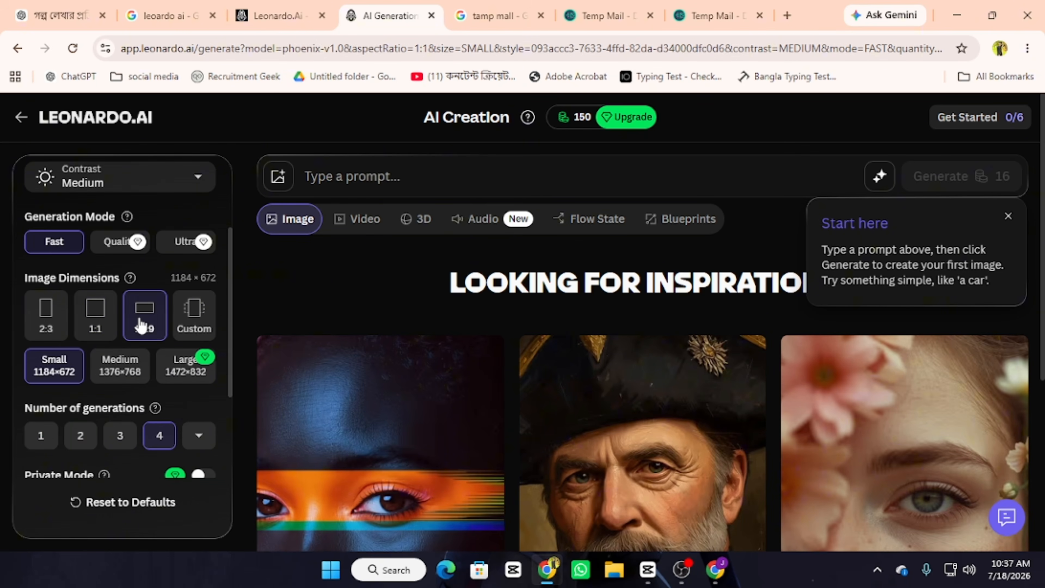
scroll(145, 454, "down", 3)
scroll(172, 357, "up", 5)
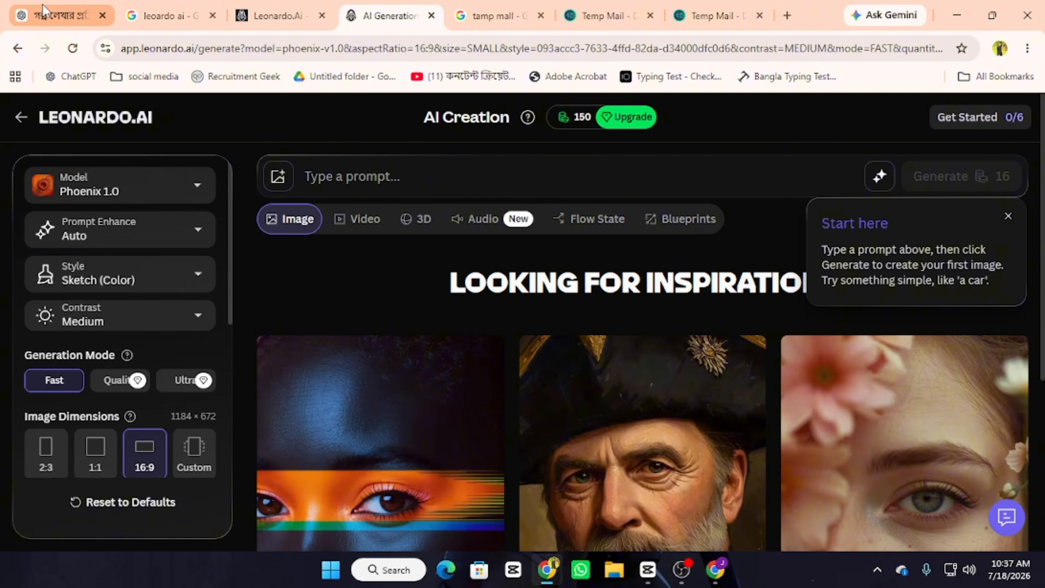
- Copy Scene 1's full AI Image Prompt about the mysterious teenage boy from the ChatGPT conversation
left_click(51, 17)
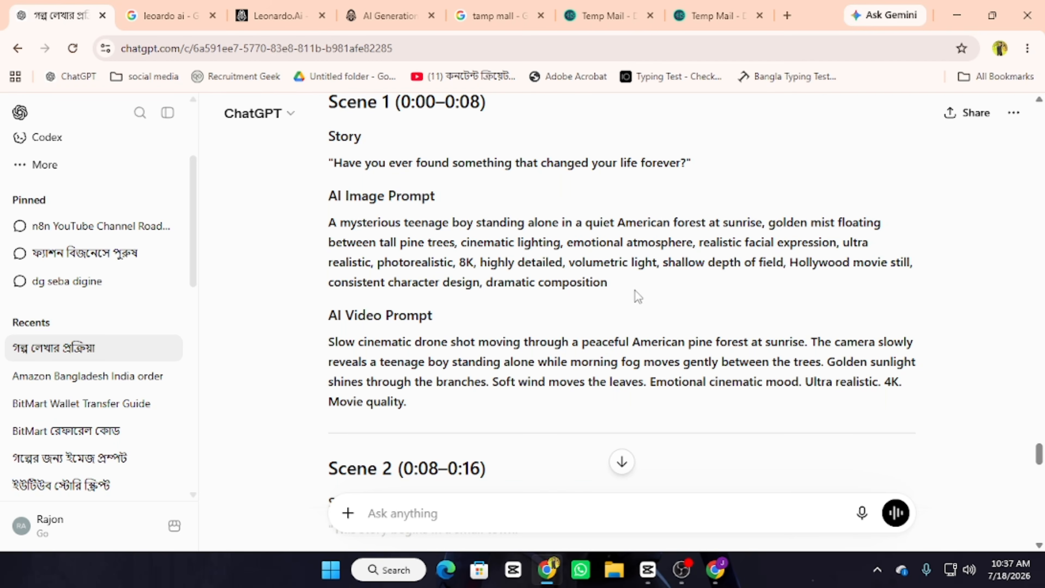
left_click_drag(634, 297, 328, 222)
key("super+c")
right_click(383, 224)
left_click(406, 246)
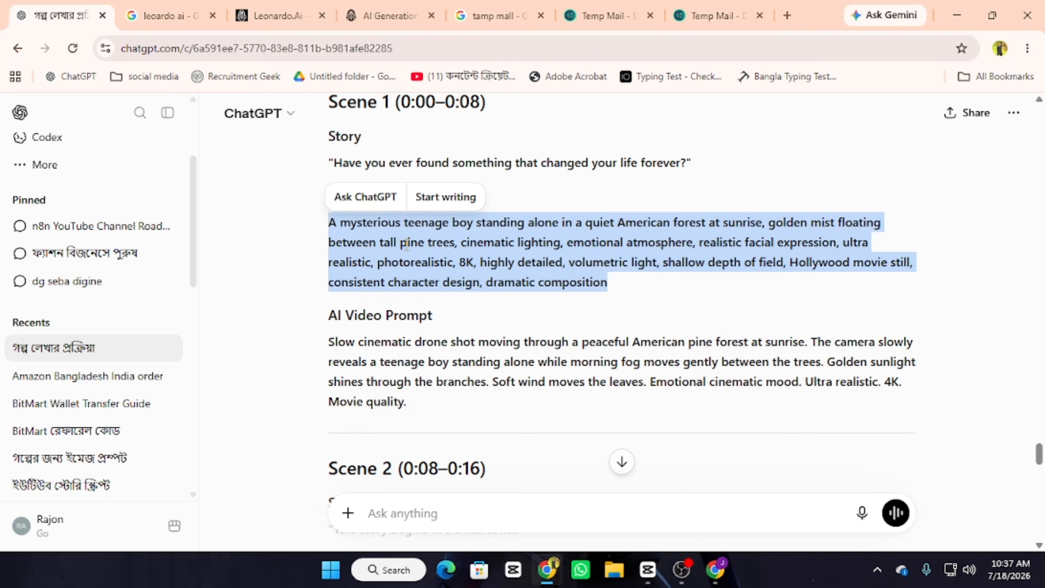
- Paste the copied Scene 1 prompt into Leonardo.Ai's image prompt and dismiss the "Start here" hint
left_click(288, 19)
left_click(388, 17)
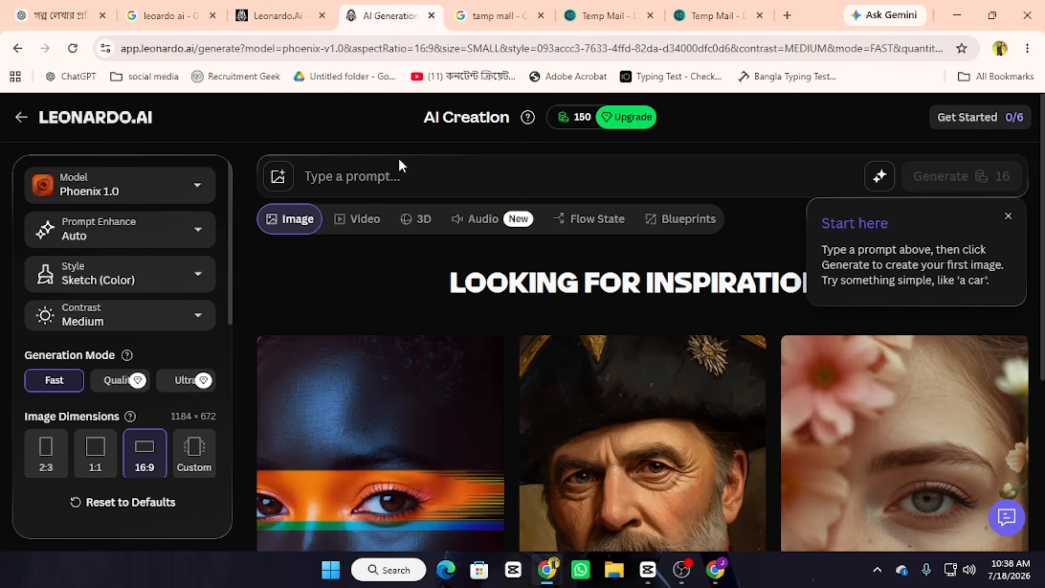
right_click(358, 166)
left_click(390, 340)
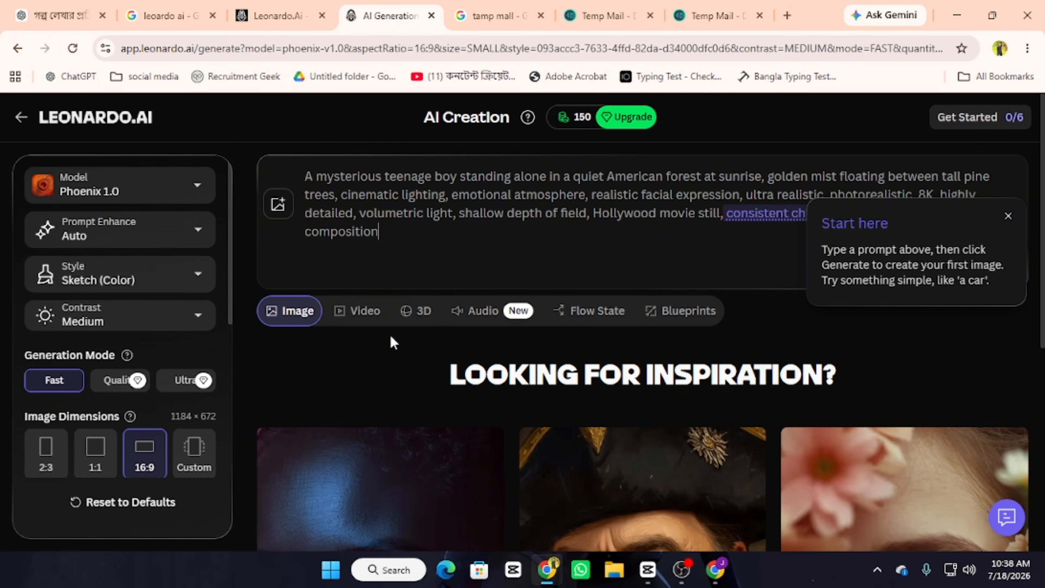
left_click(1008, 216)
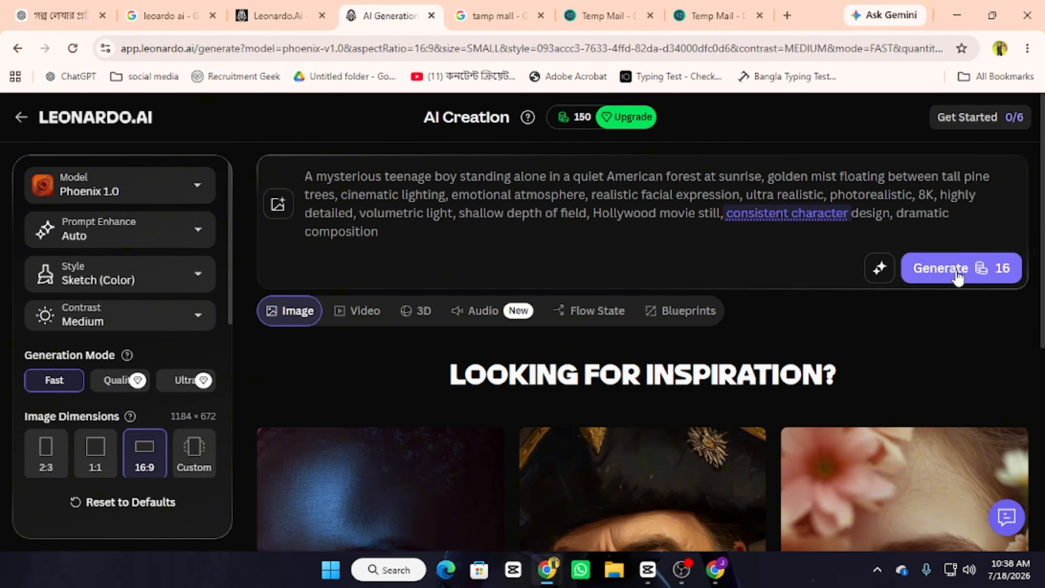
- Generate the Scene 1 images from the prompt and dismiss the "Discover key features" checklist and its reopening hint
left_click(954, 279)
left_click(975, 276)
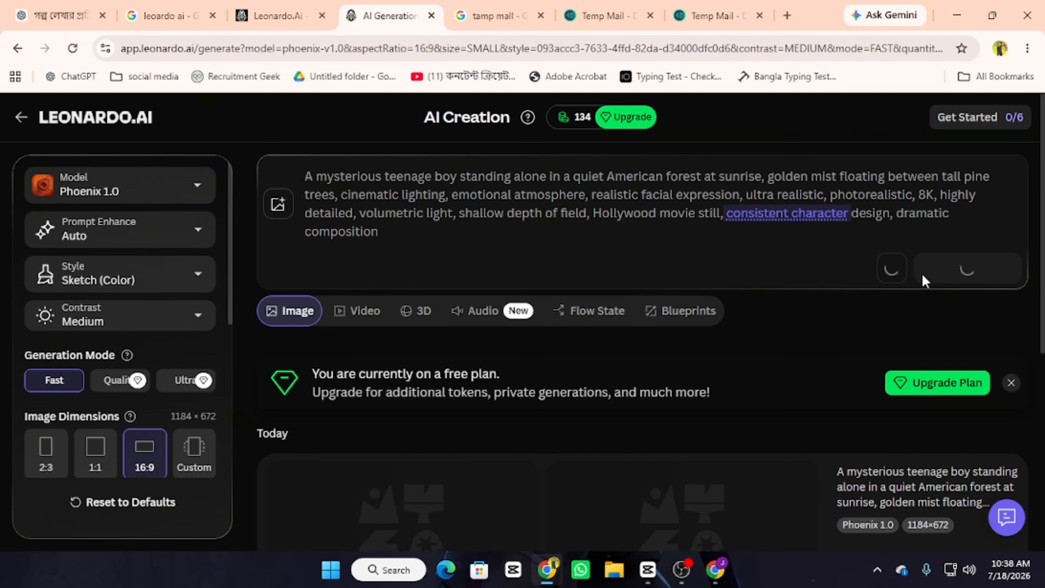
scroll(681, 349, "down", 3)
scroll(552, 375, "down", 3)
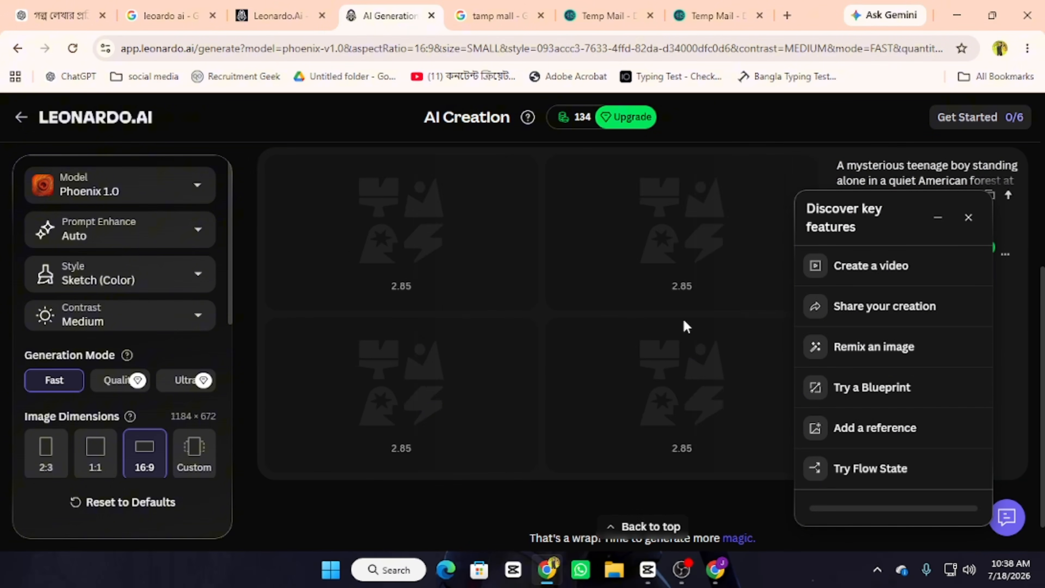
left_click(969, 218)
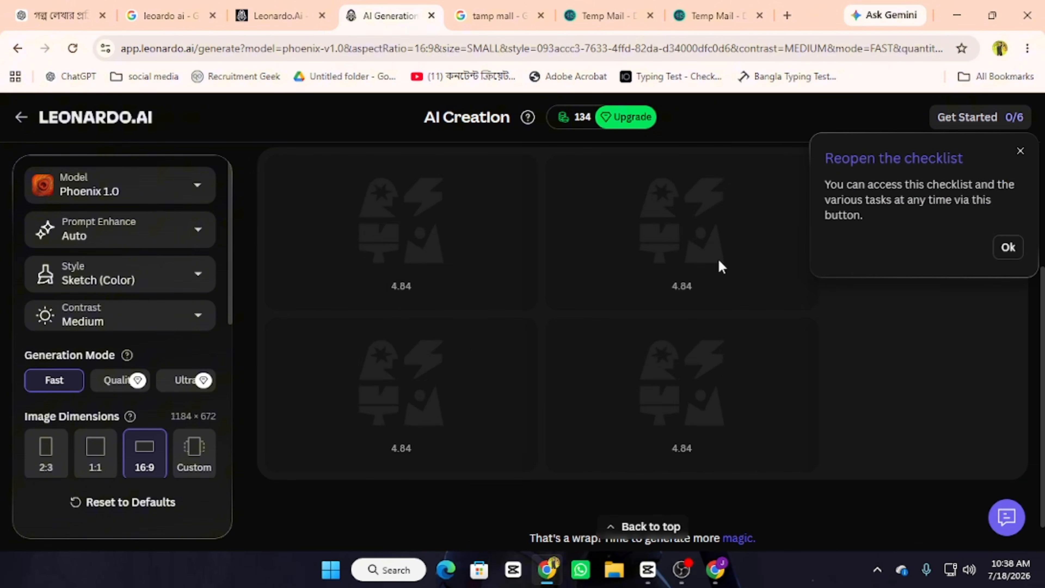
left_click(1020, 155)
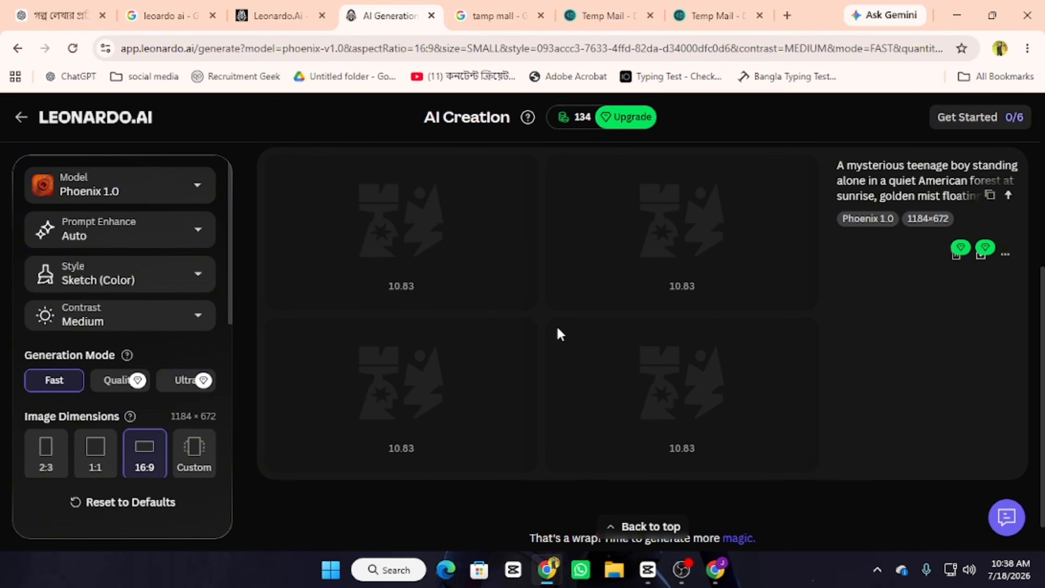
- Examine the generated Scene 1 images of the boy in the forest
scroll(608, 411, "up", 5)
scroll(609, 409, "down", 5)
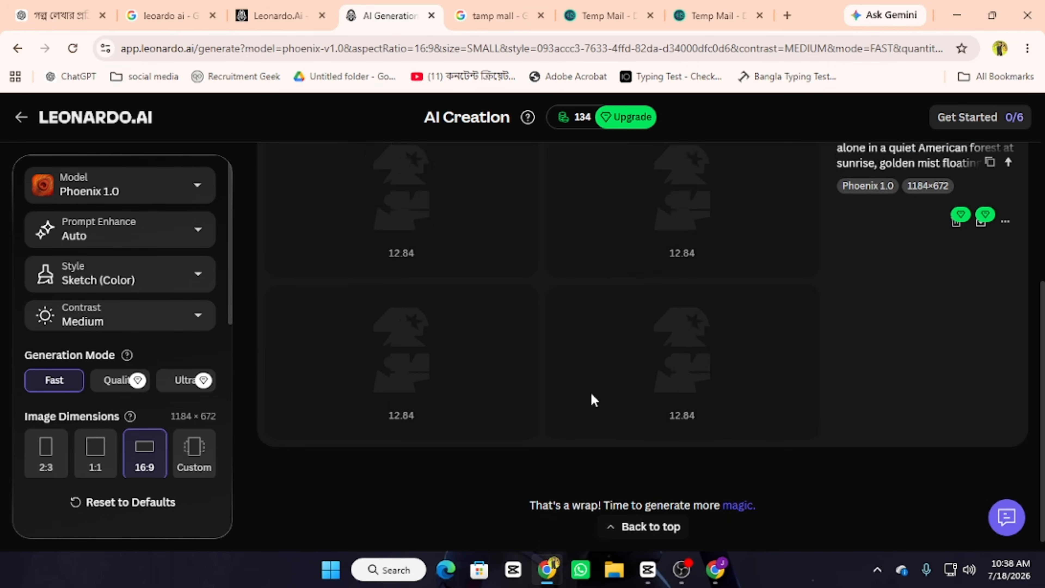
scroll(591, 393, "up", 5)
scroll(592, 399, "down", 5)
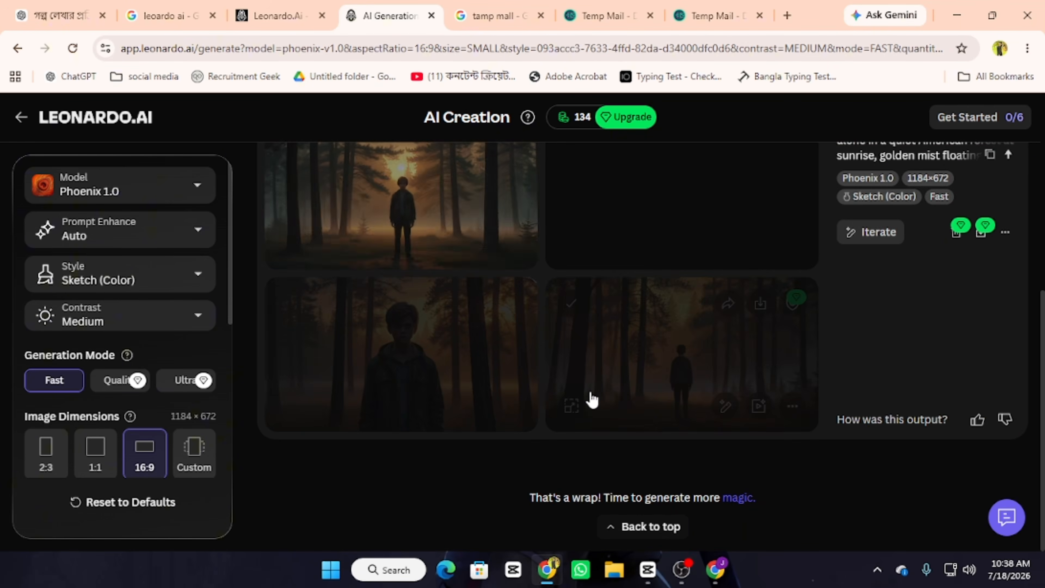
scroll(592, 399, "up", 5)
scroll(591, 397, "down", 3)
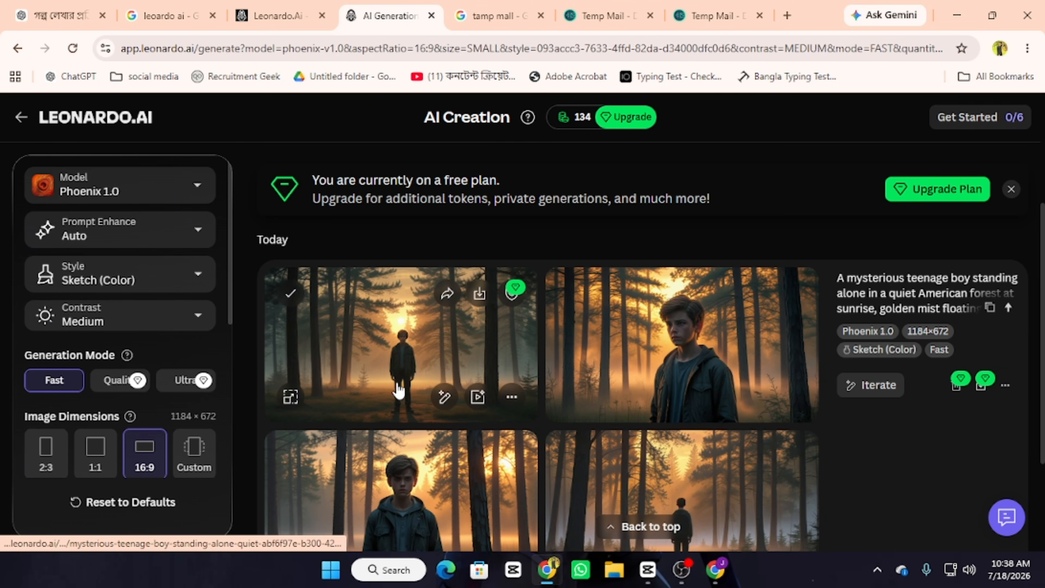
- Download the first Scene 1 image, with the boy standing full length in the misty forest
scroll(399, 389, "down", 3)
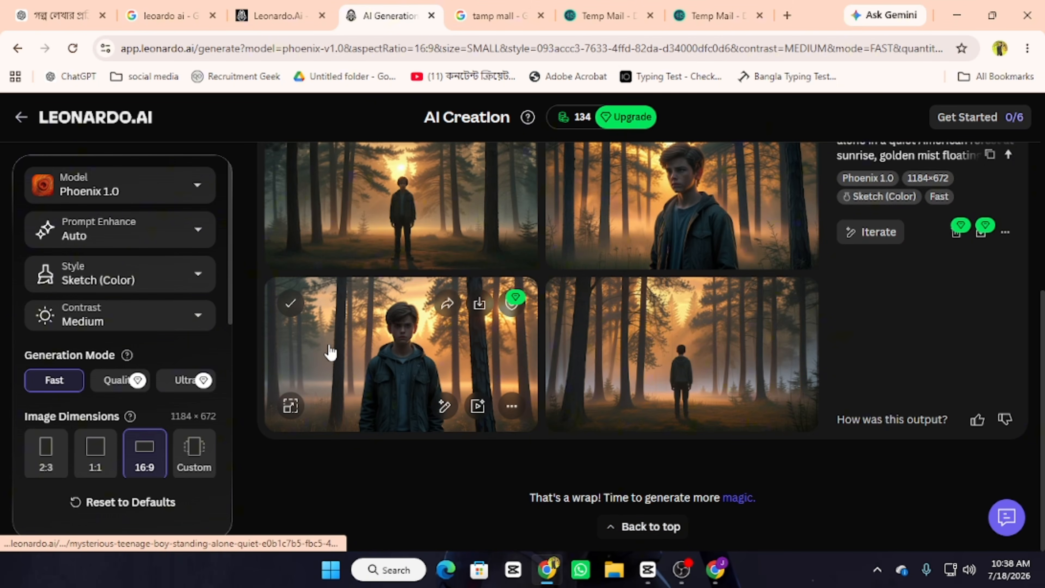
scroll(386, 330, "up", 3)
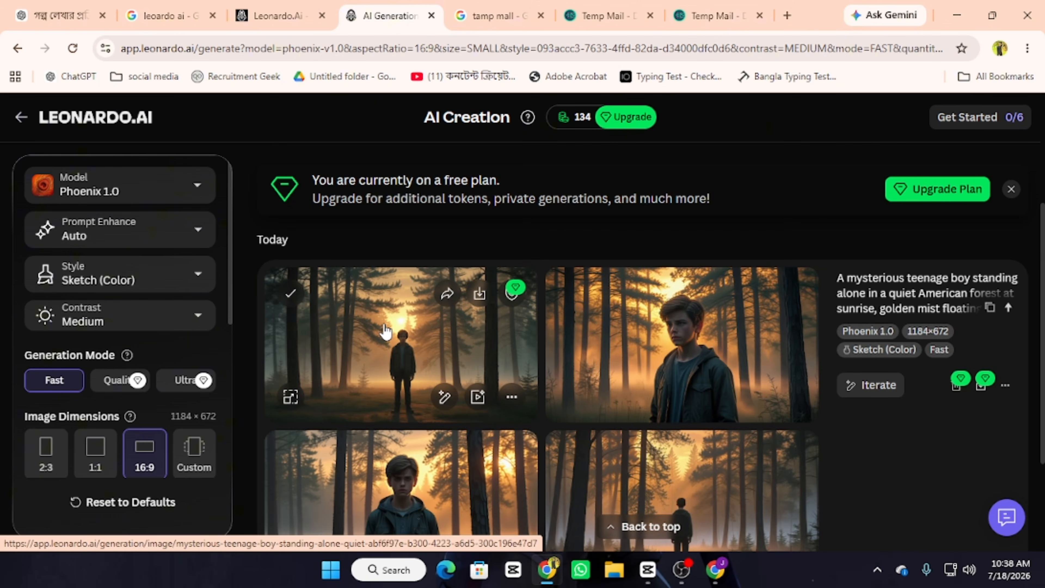
left_click(479, 293)
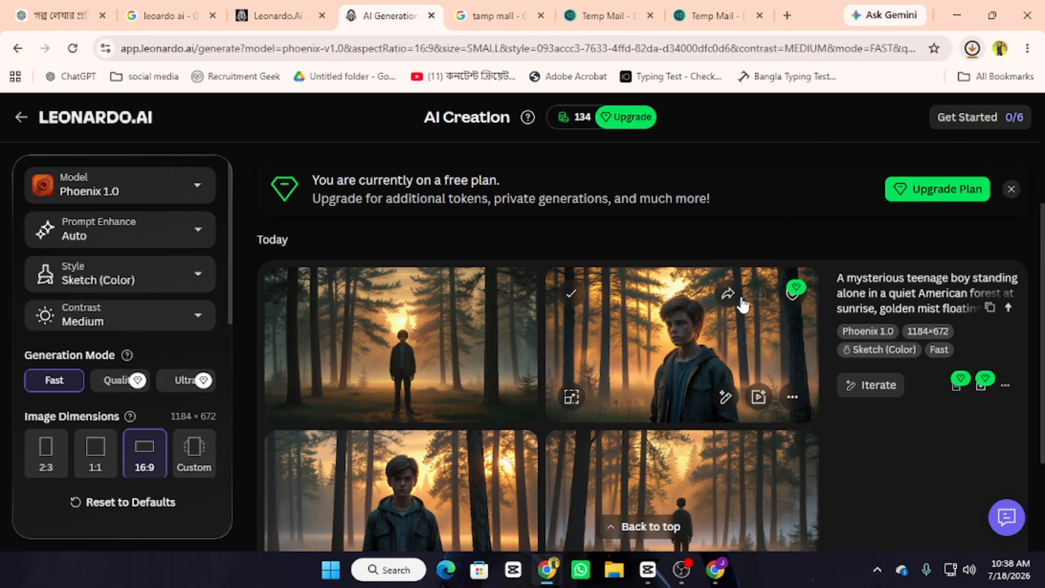
- Clear the Scene 1 text about the mysterious teenage boy from the image prompt
scroll(514, 362, "down", 4)
scroll(741, 366, "up", 8)
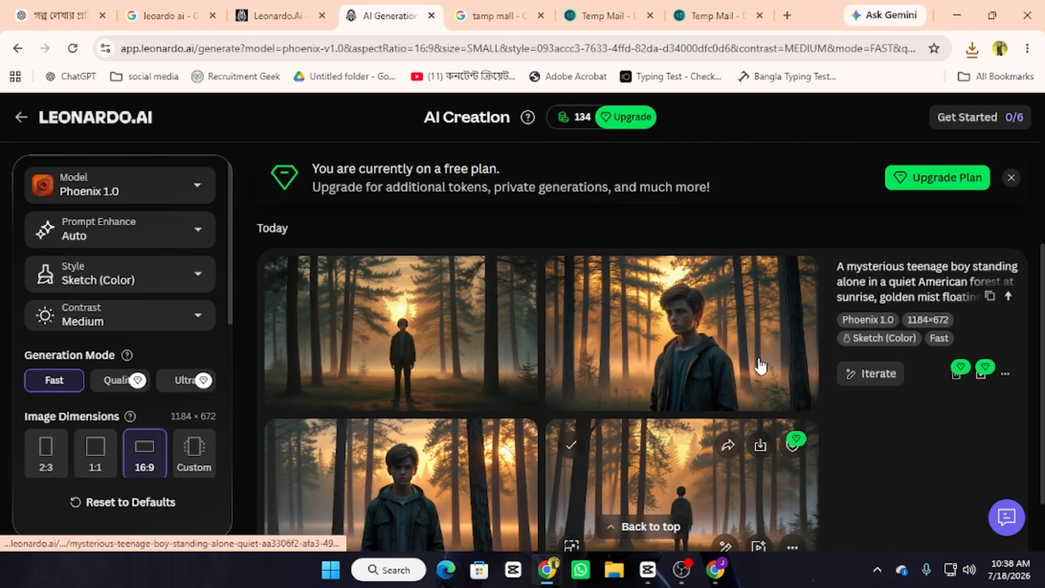
scroll(735, 392, "up", 1)
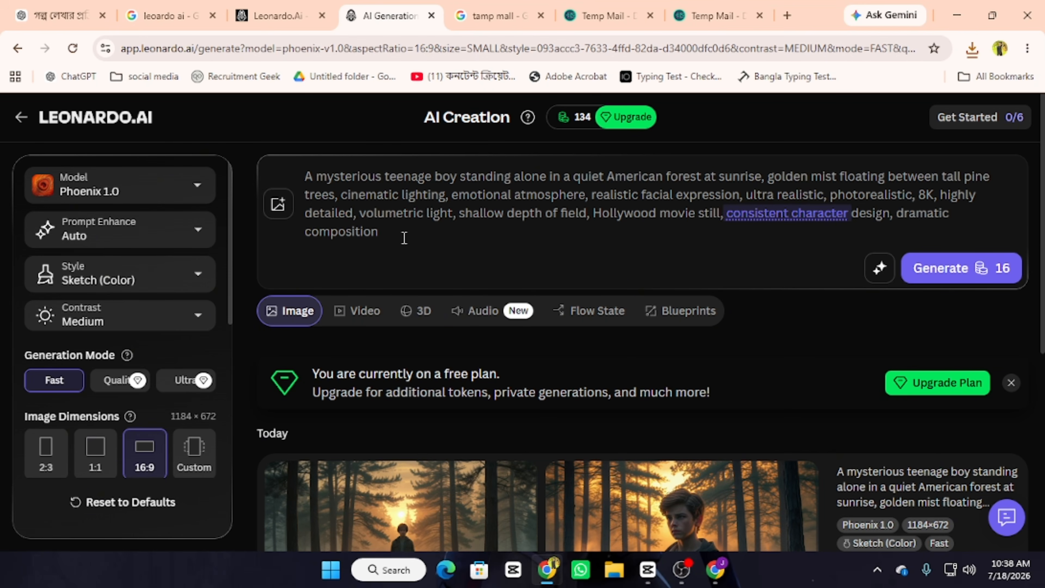
left_click_drag(401, 235, 309, 172)
key("BackSpace")
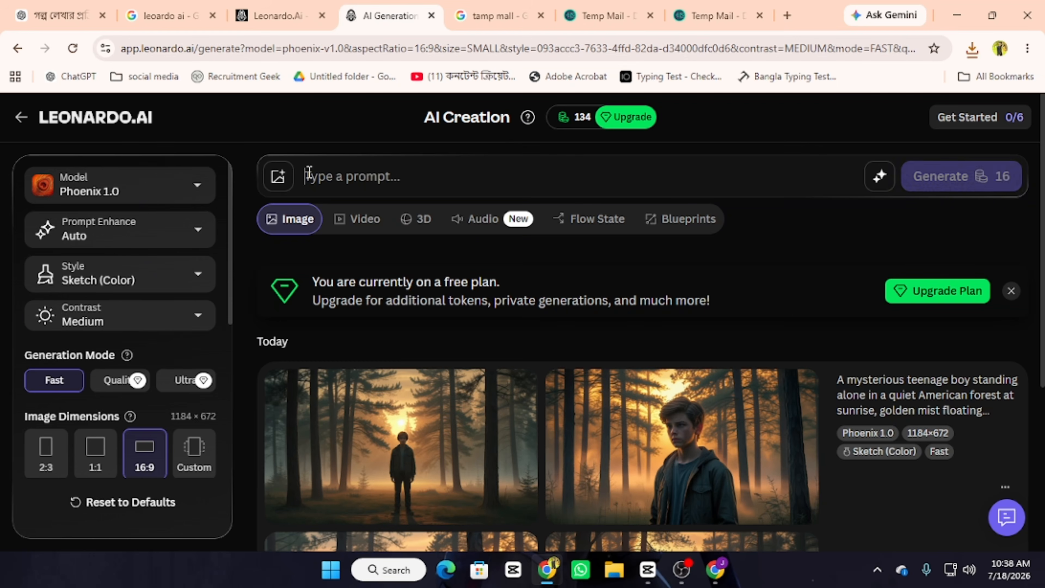
- Switch to the ChatGPT conversation and copy Scene 2's full AI Image Prompt about the beautiful small American town
left_click(62, 16)
scroll(437, 284, "down", 7)
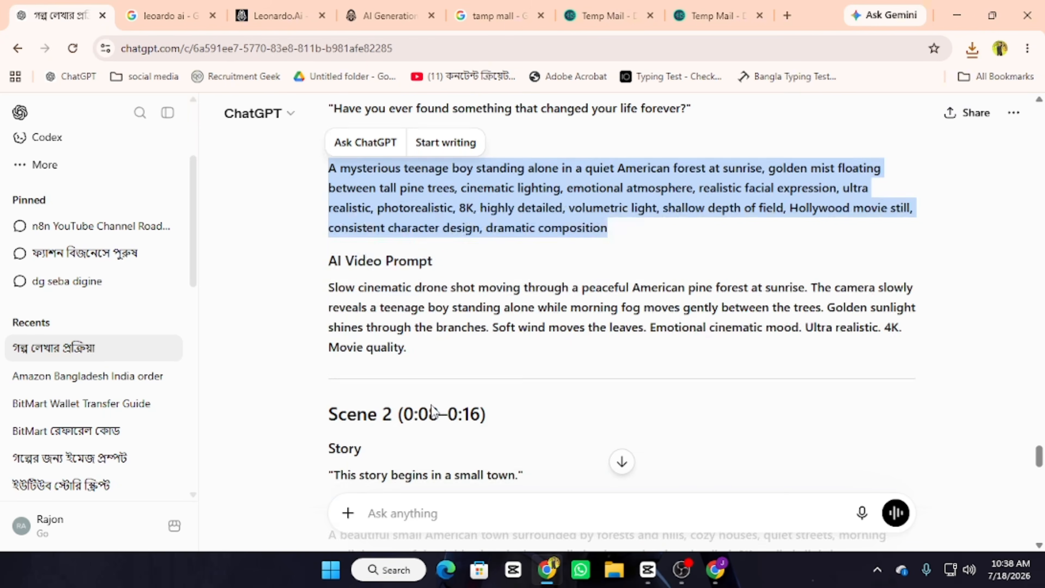
left_click_drag(396, 323, 329, 282)
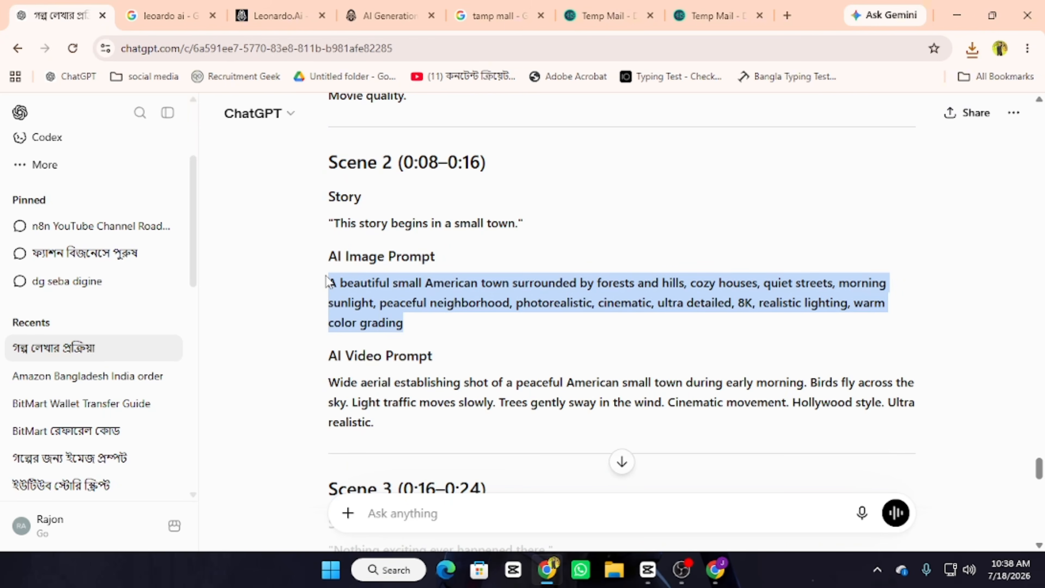
right_click(407, 295)
left_click(455, 319)
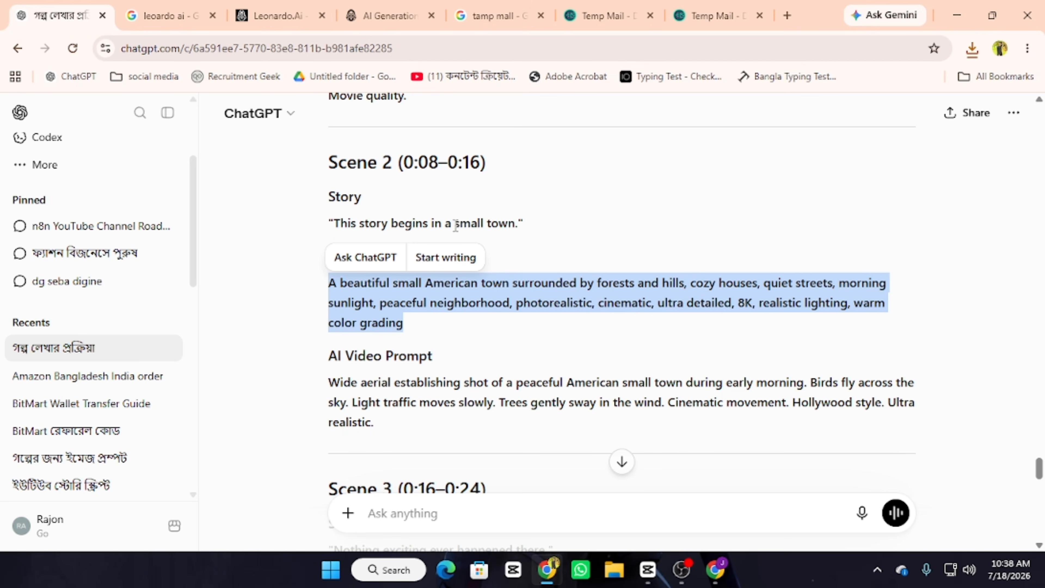
left_click(560, 234)
- Paste the copied Scene 2 prompt into Leonardo.Ai's empty image prompt and generate the images
left_click(388, 15)
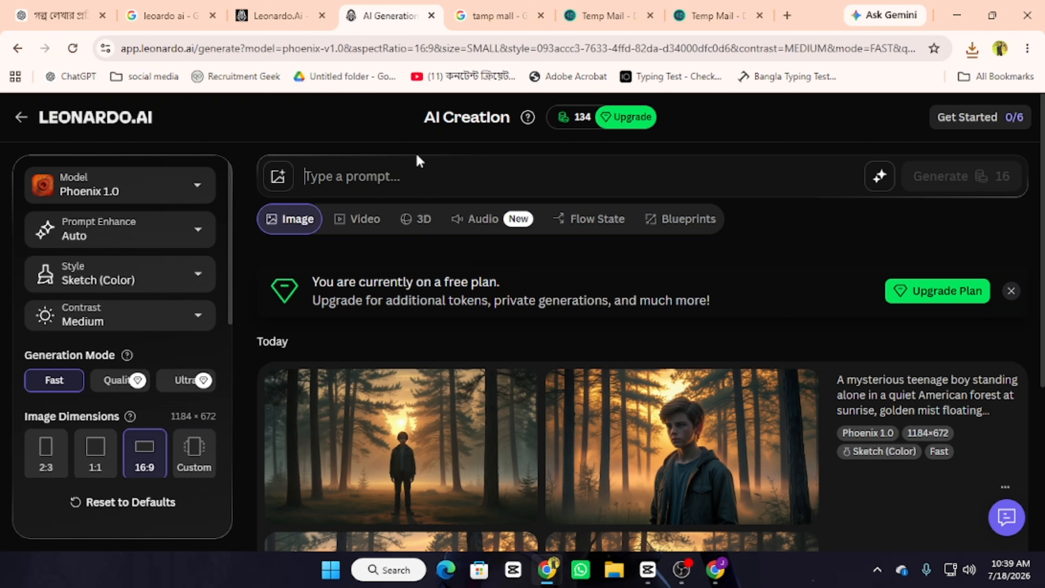
right_click(381, 177)
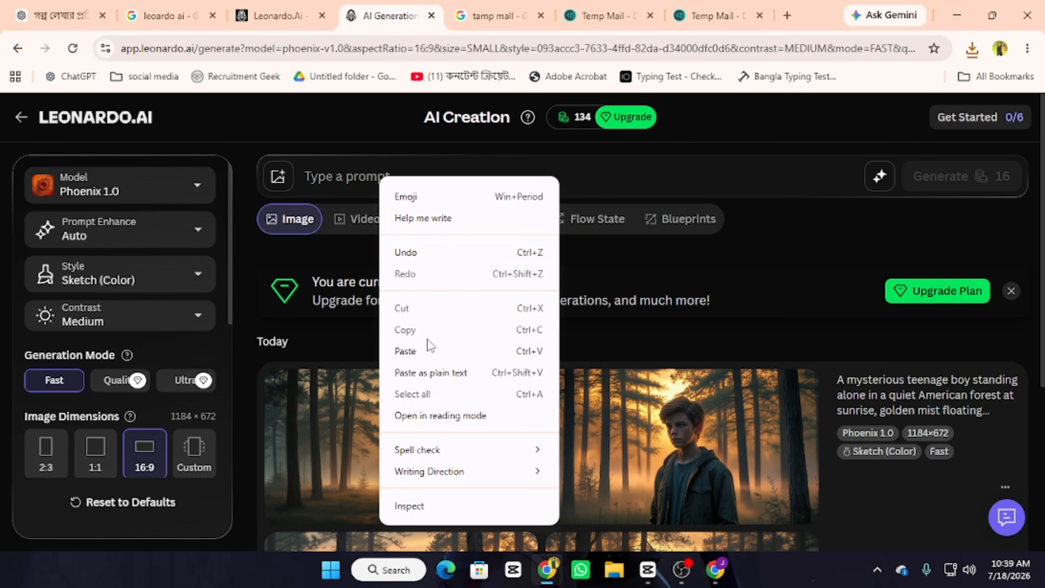
left_click(428, 350)
left_click(999, 250)
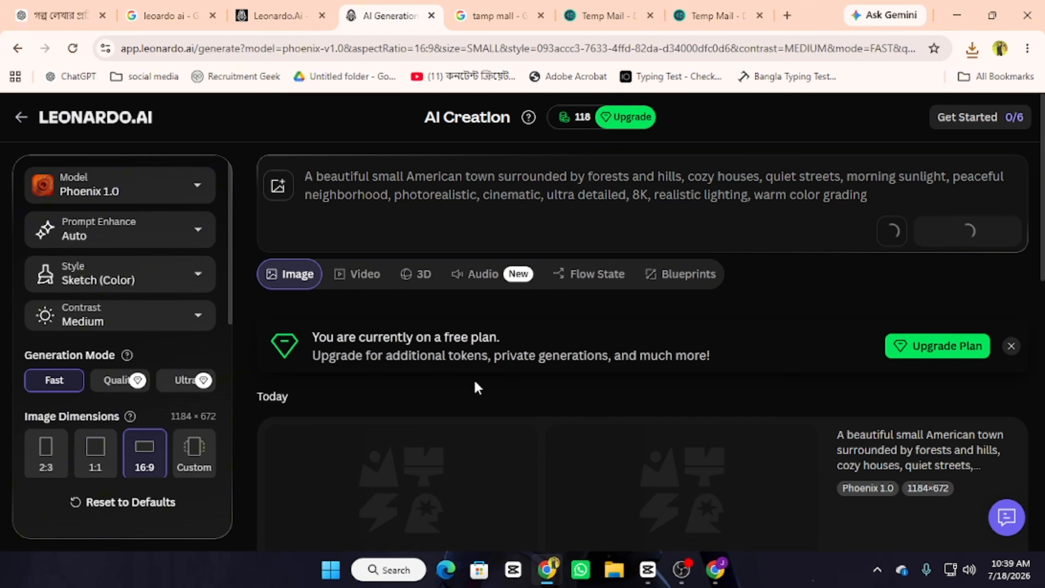
- Review the generated Scene 2 town images and download the third one, with the road running straight toward the forested hills
scroll(512, 378, "down", 6)
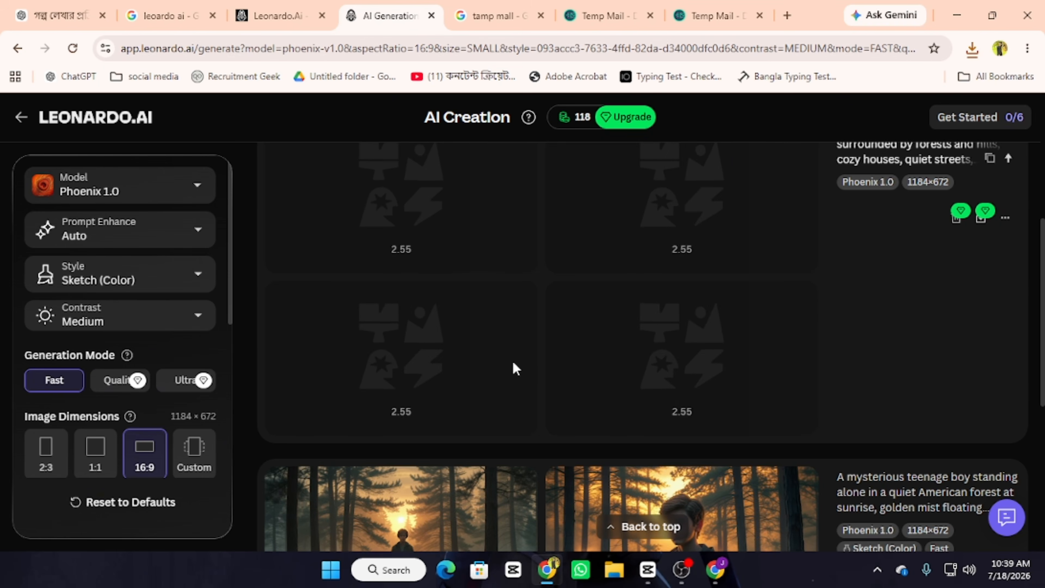
scroll(513, 367, "down", 3)
scroll(514, 366, "up", 6)
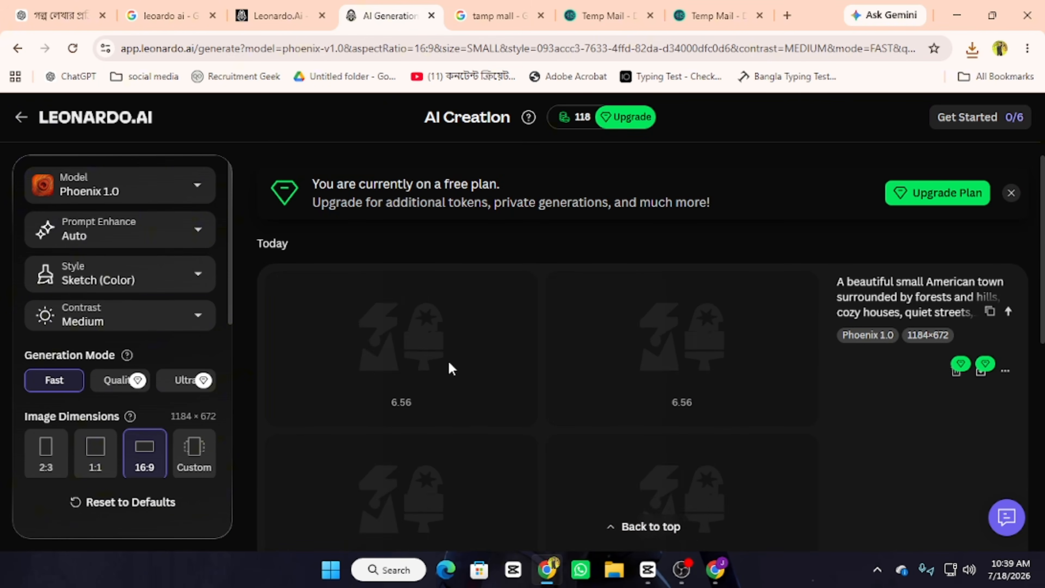
scroll(443, 383, "down", 3)
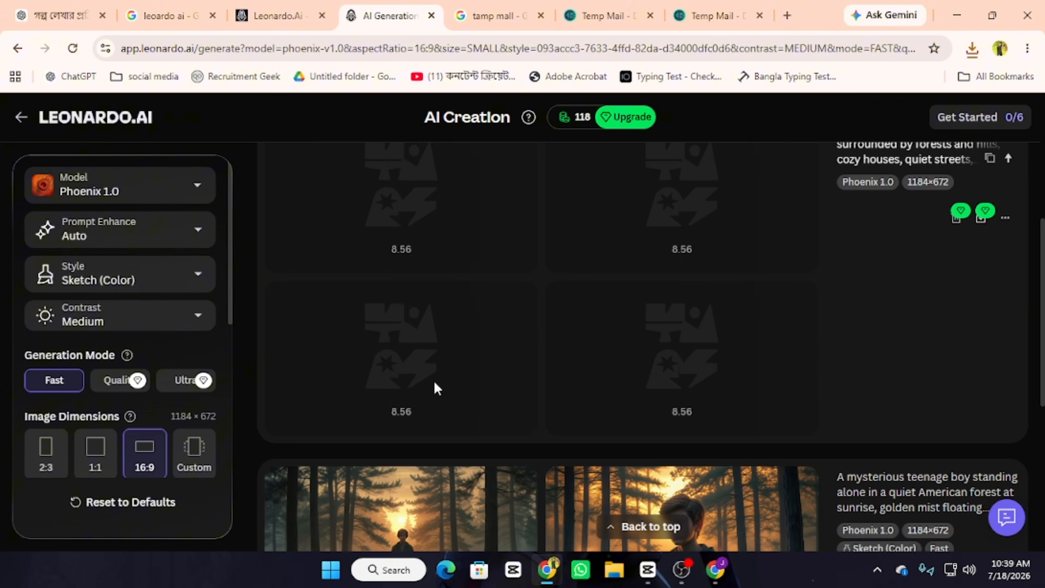
scroll(436, 387, "up", 3)
scroll(464, 369, "down", 3)
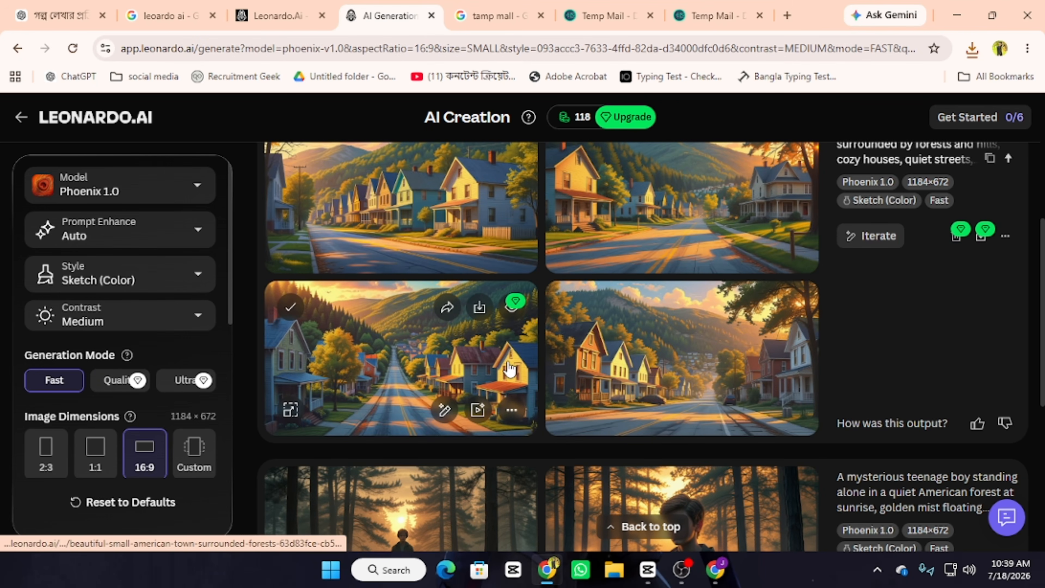
scroll(466, 341, "up", 3)
scroll(467, 341, "down", 3)
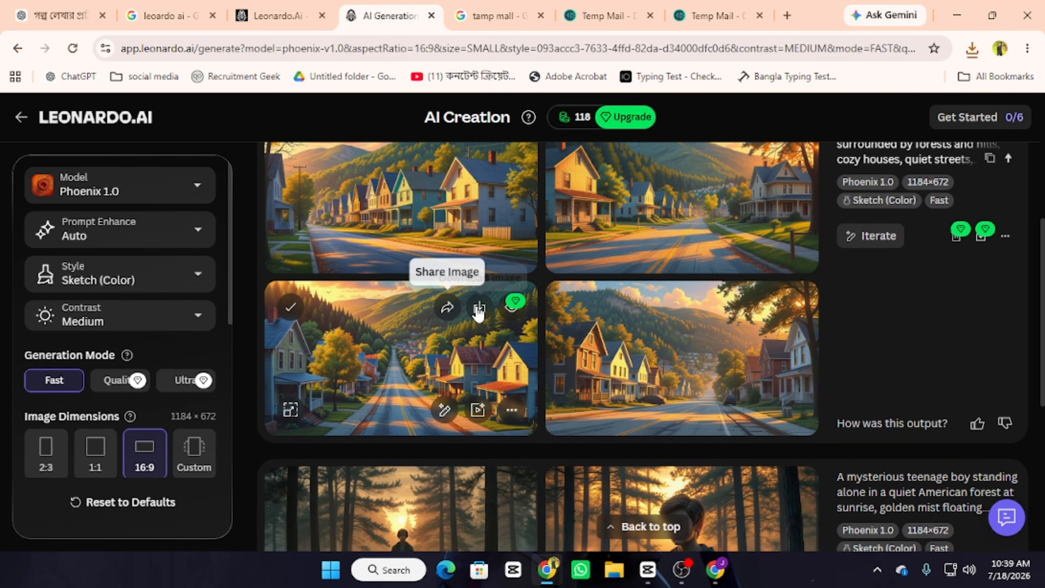
left_click(480, 308)
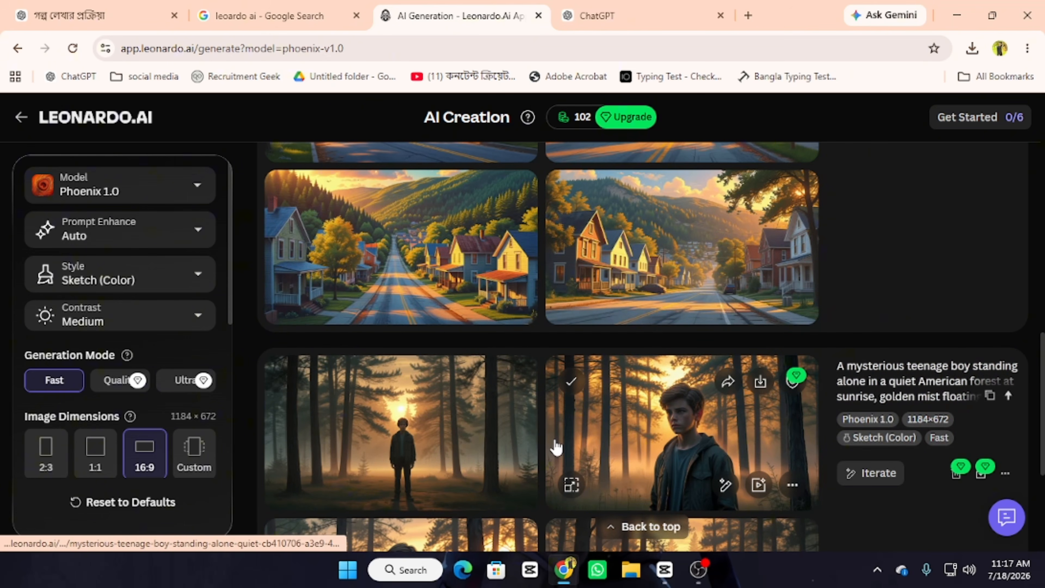
- Return to the ChatGPT story conversation and copy the full script "The Boy Who Found a Letter From Tomorrow"
scroll(556, 447, "up", 6)
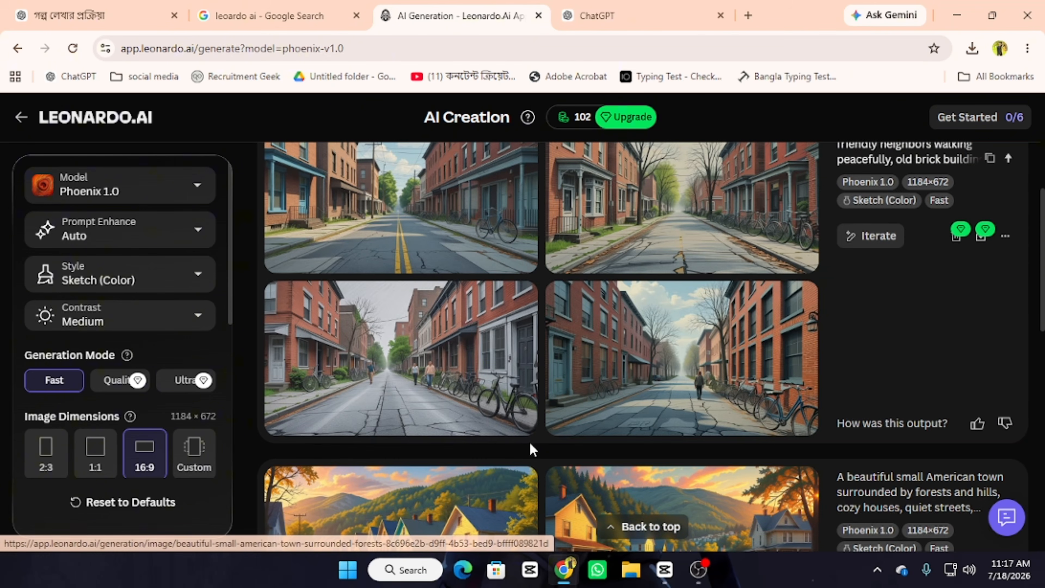
scroll(532, 449, "up", 6)
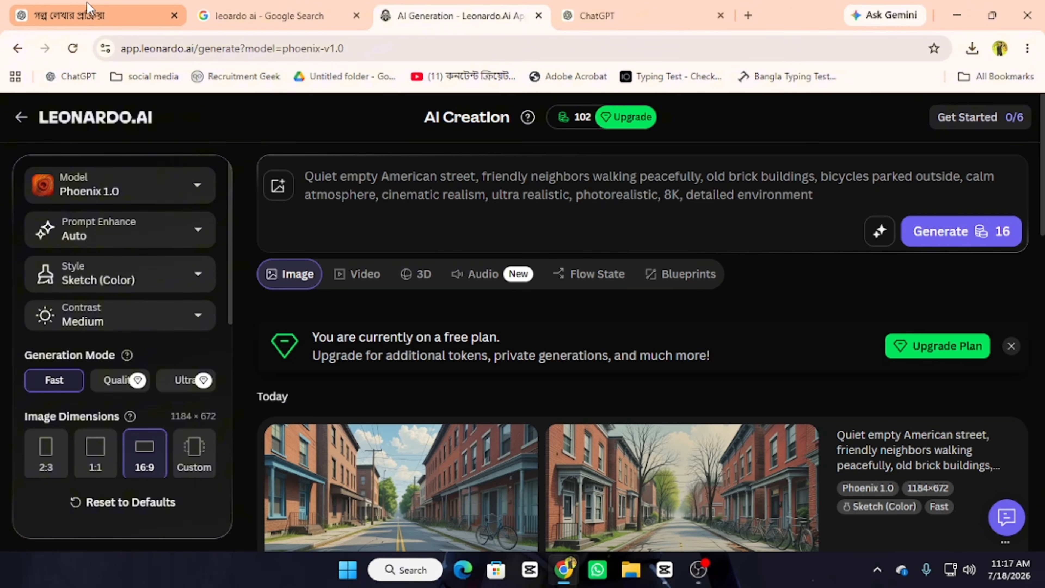
left_click(87, 12)
scroll(432, 256, "down", 20)
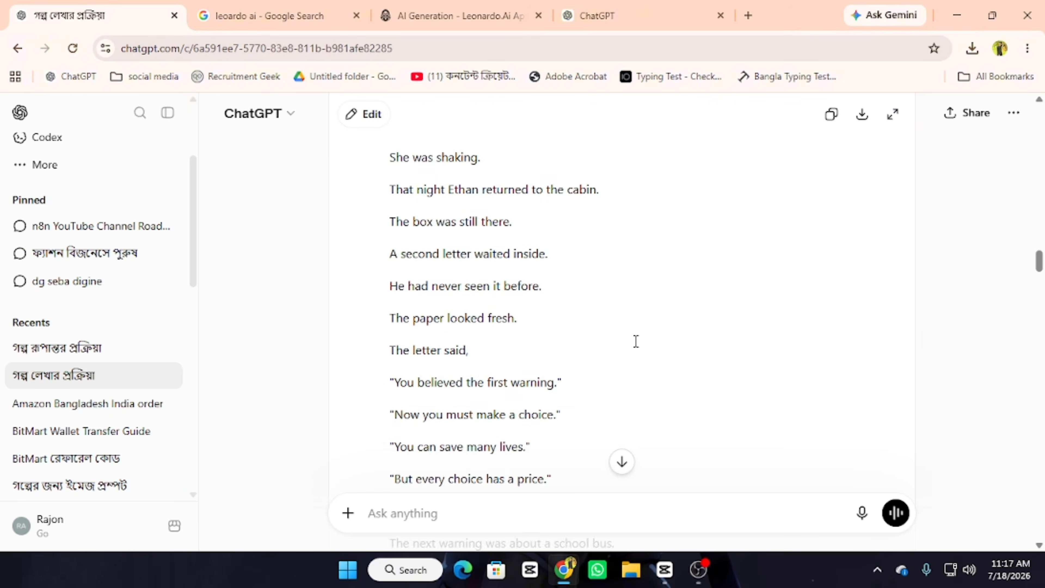
scroll(483, 355, "up", 15)
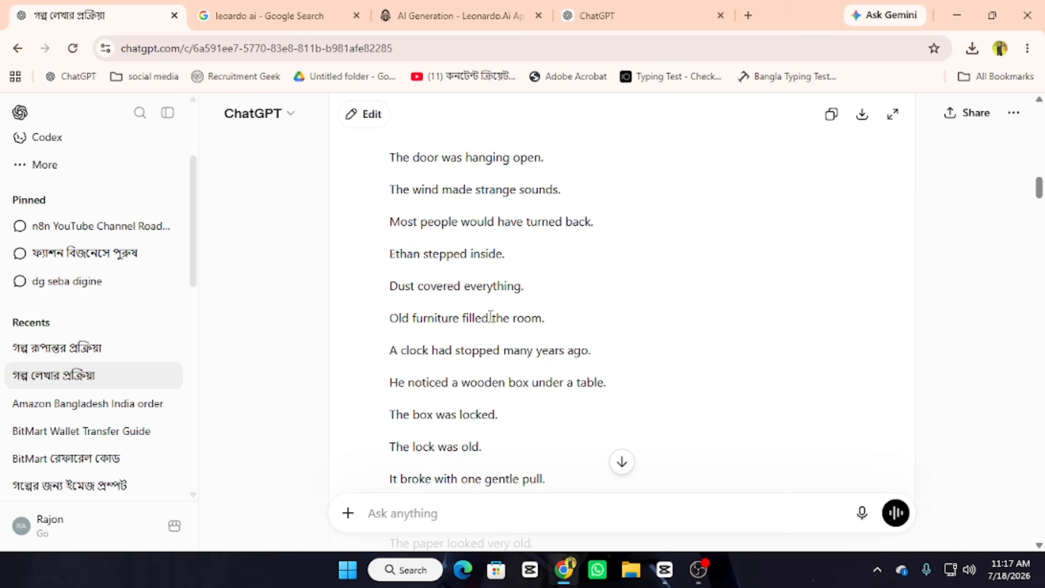
scroll(465, 325, "down", 5)
scroll(771, 291, "up", 8)
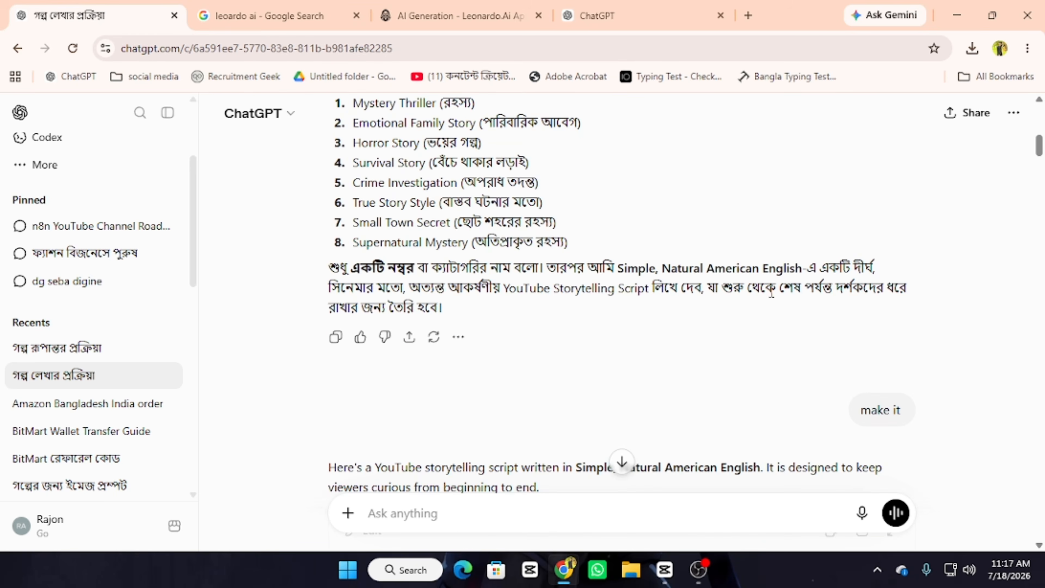
scroll(836, 385, "down", 3)
left_click(831, 378)
scroll(534, 378, "down", 15)
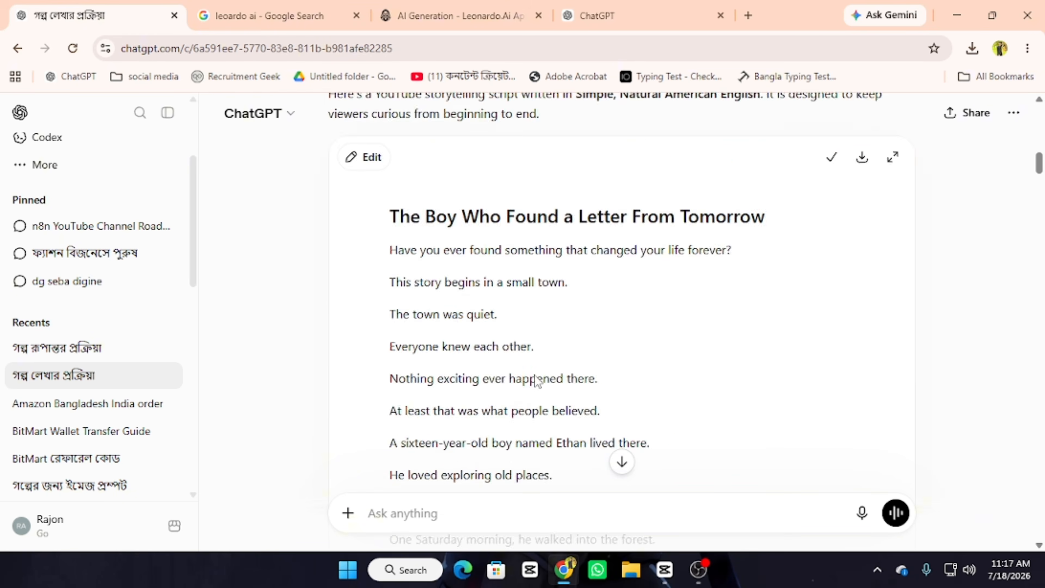
- Paste the copied story script into the message of the new, empty ChatGPT chat
left_click(606, 15)
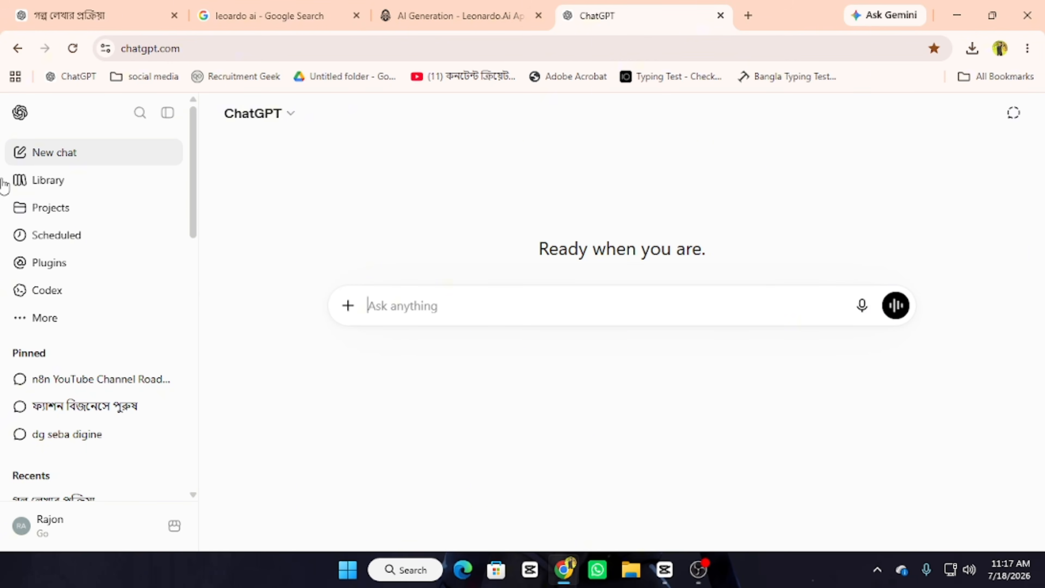
right_click(403, 312)
left_click(434, 376)
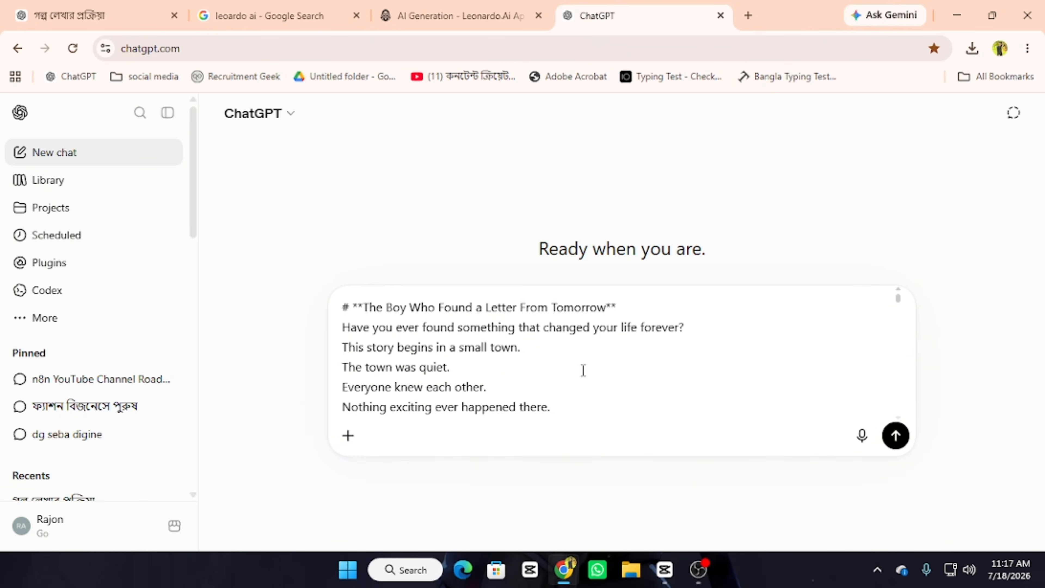
scroll(578, 359, "down", 10)
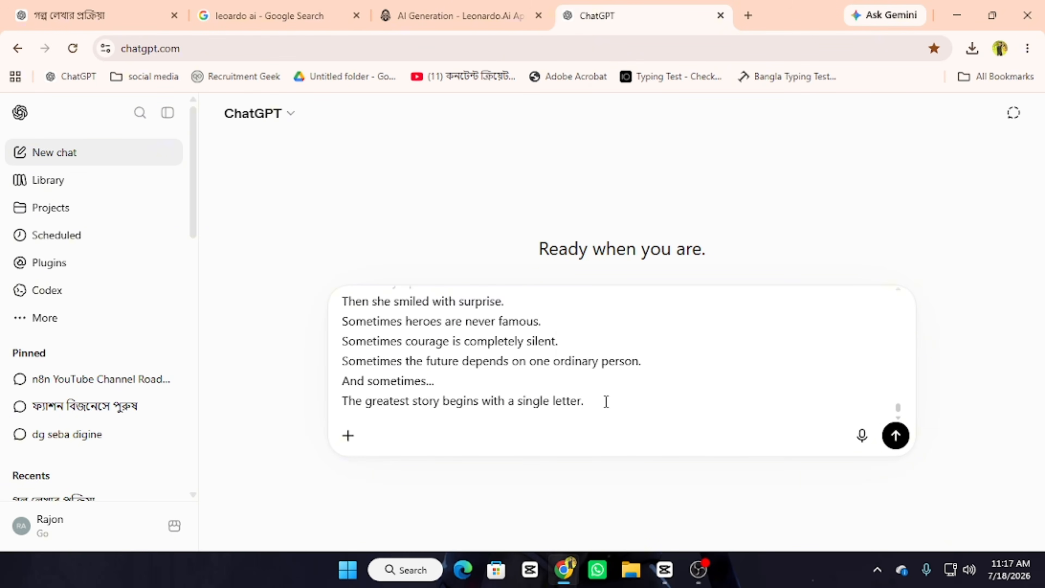
- Append the Bengali storyteller and Voice Script Editor instructions from the clipboard history after the story's last line
key("super+v")
scroll(668, 350, "down", 5)
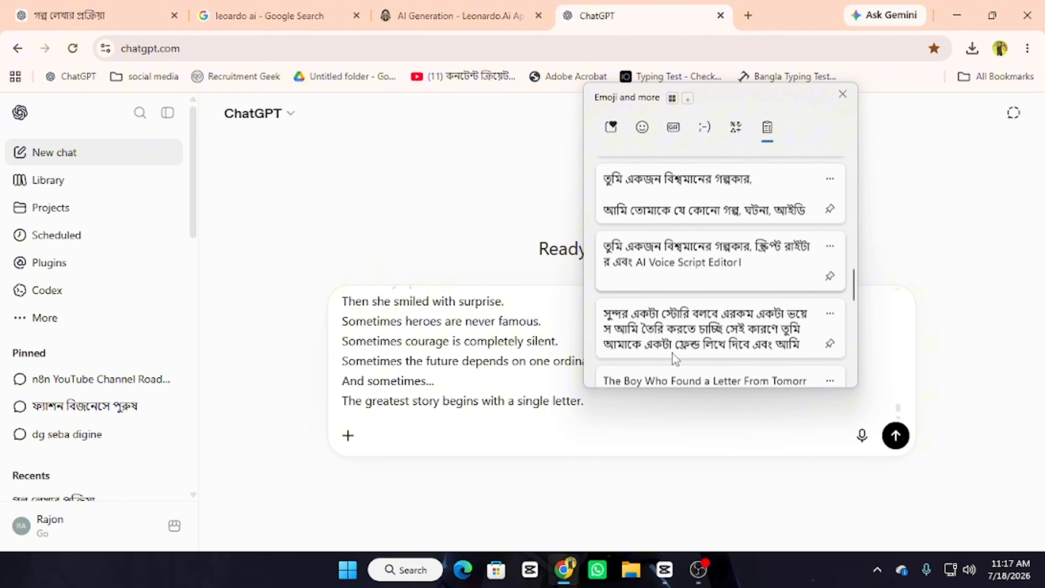
scroll(675, 286, "up", 3)
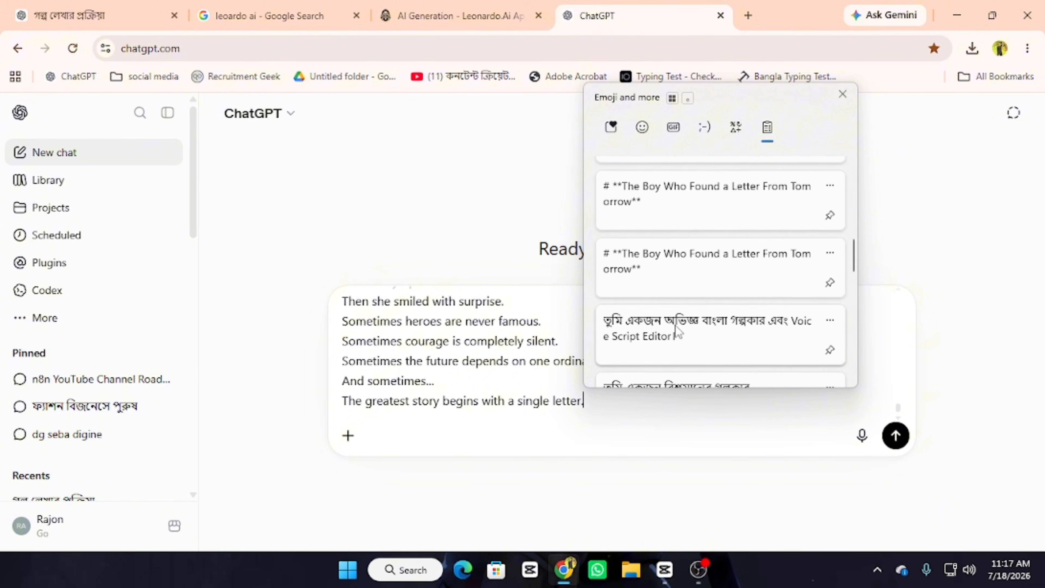
left_click(675, 327)
left_click_drag(585, 400, 788, 401)
left_click(817, 361)
- Replace the word "বাংলা" with "english" in the first line of the pasted Voice Script Editor instructions
scroll(817, 361, "down", 3)
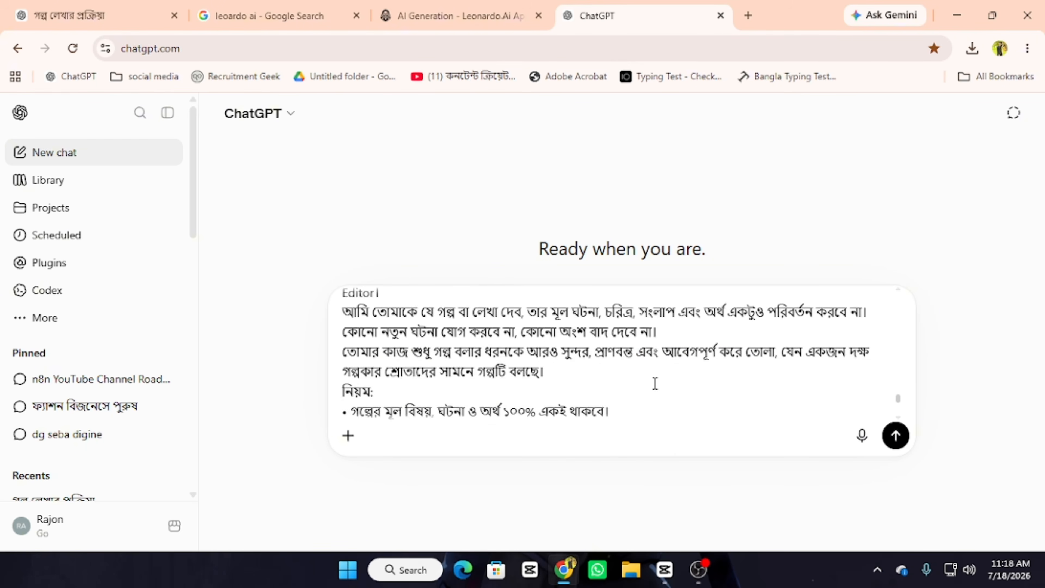
scroll(728, 391, "up", 3)
scroll(725, 385, "down", 3)
scroll(716, 378, "up", 3)
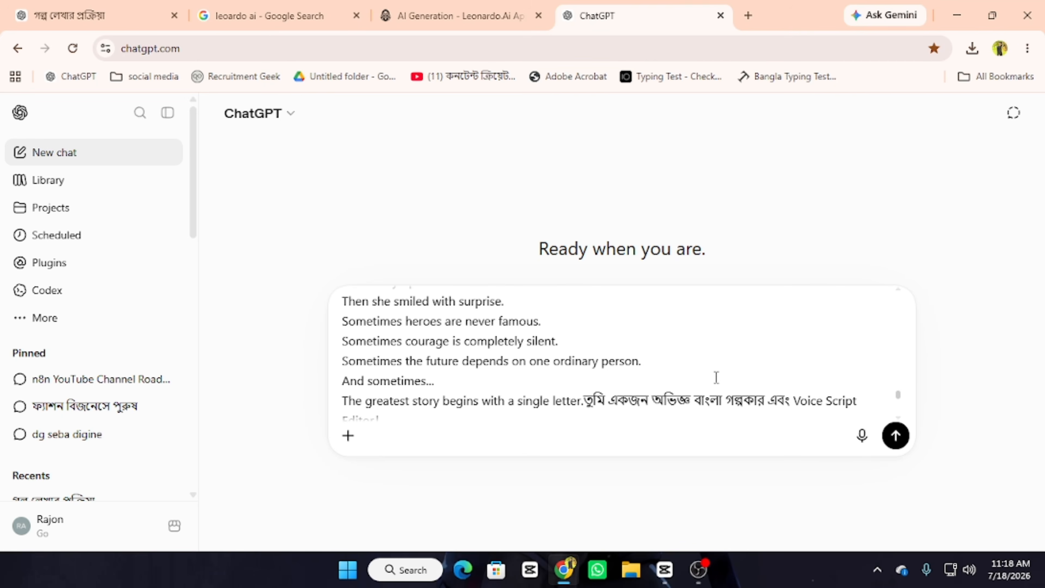
left_click_drag(718, 402, 698, 392)
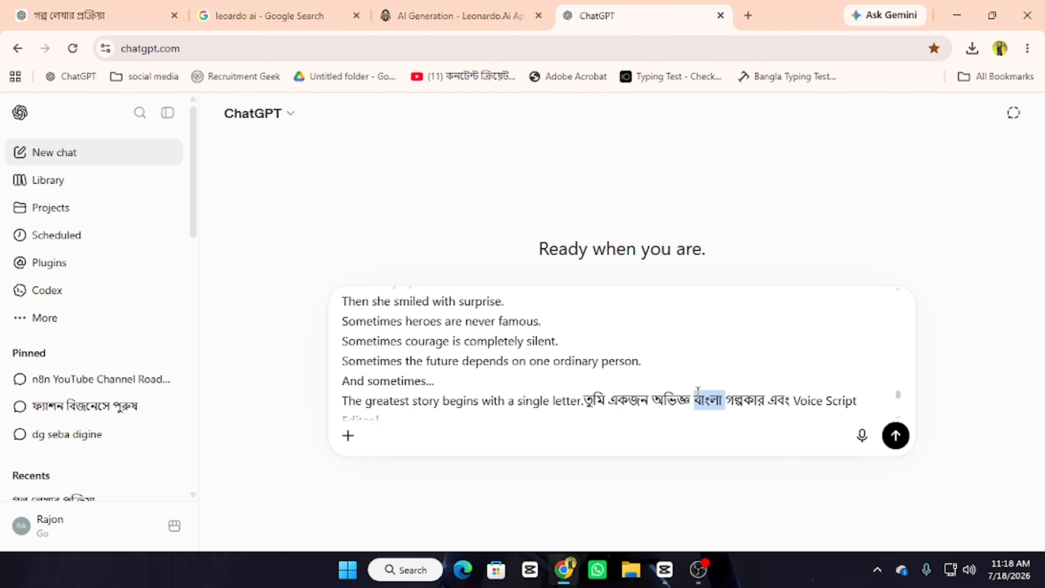
key("BackSpace")
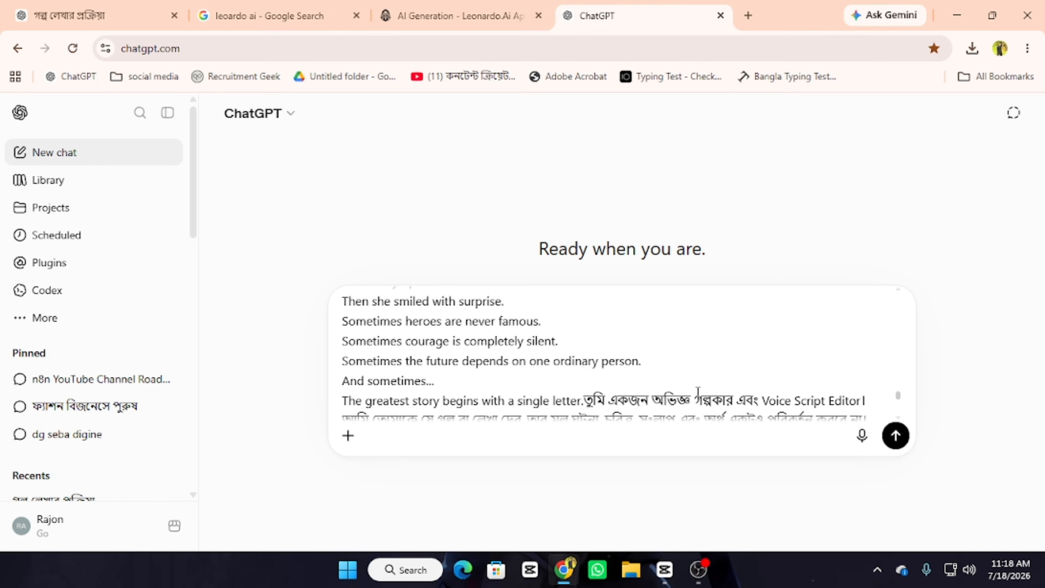
type("eng")
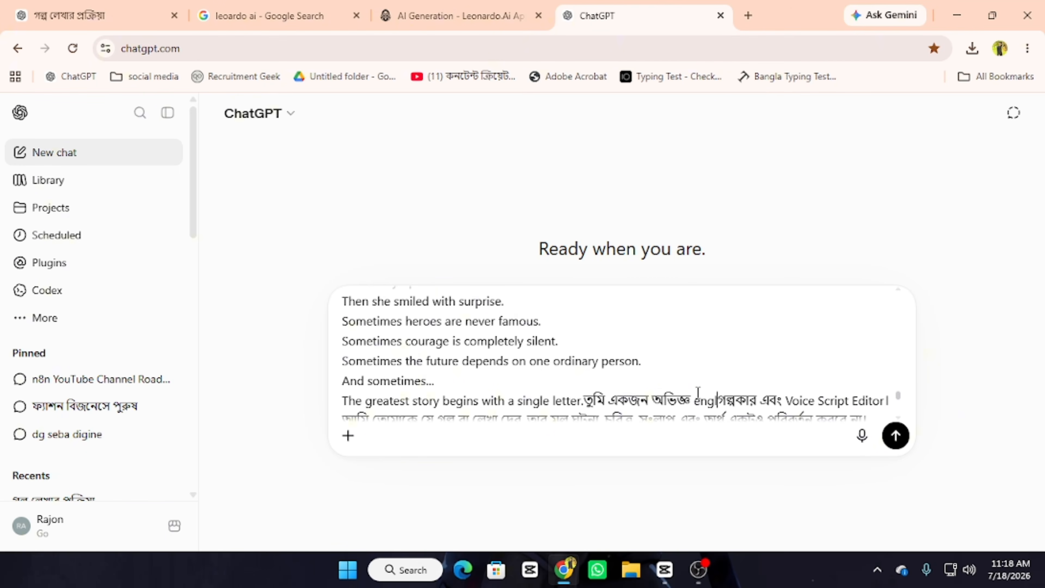
type("lish")
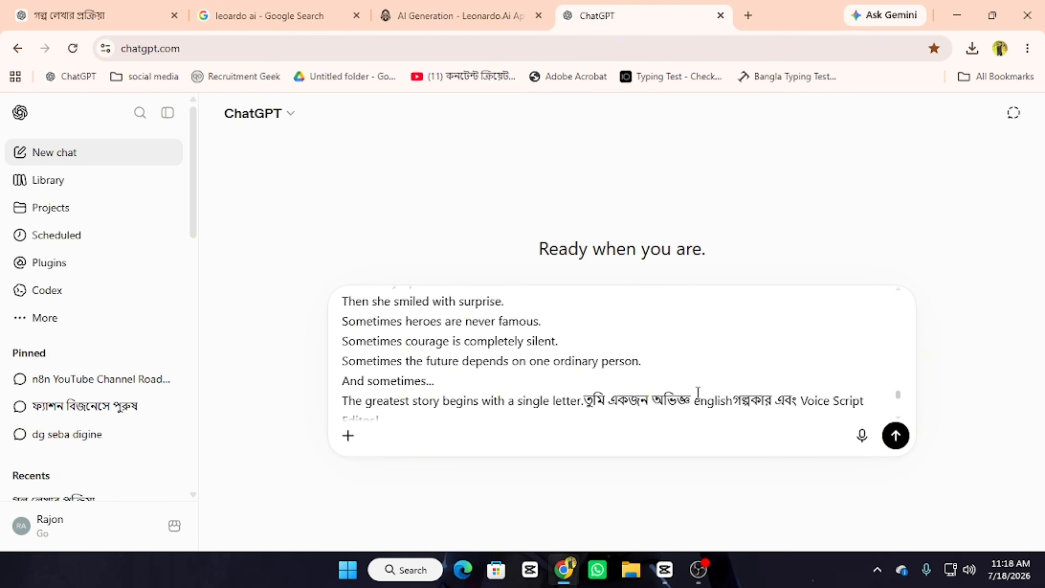
- Check the Voice Script Editor instructions at the end of the message and send it with the story
scroll(767, 370, "down", 3)
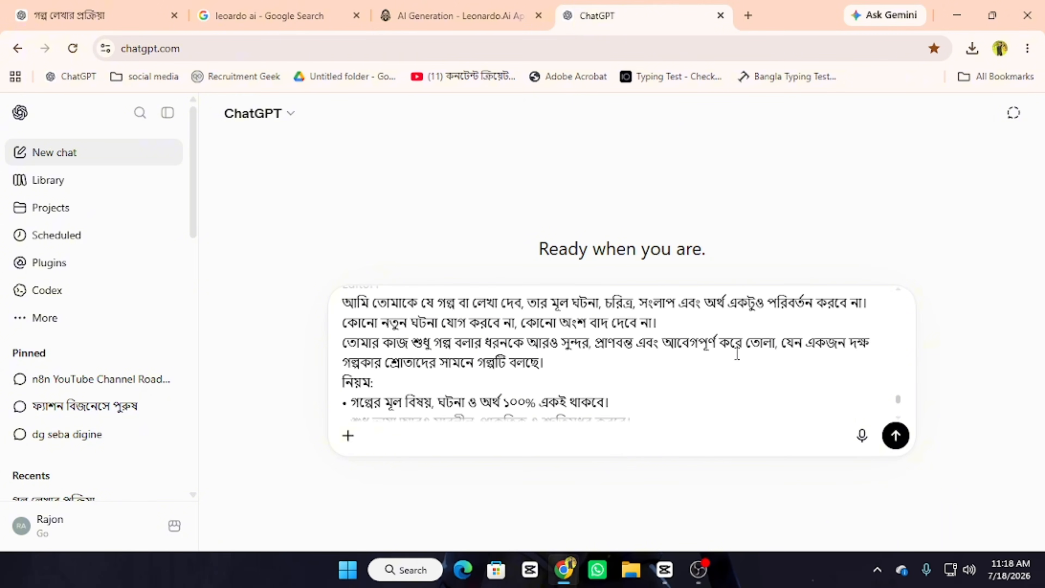
scroll(524, 353, "down", 5)
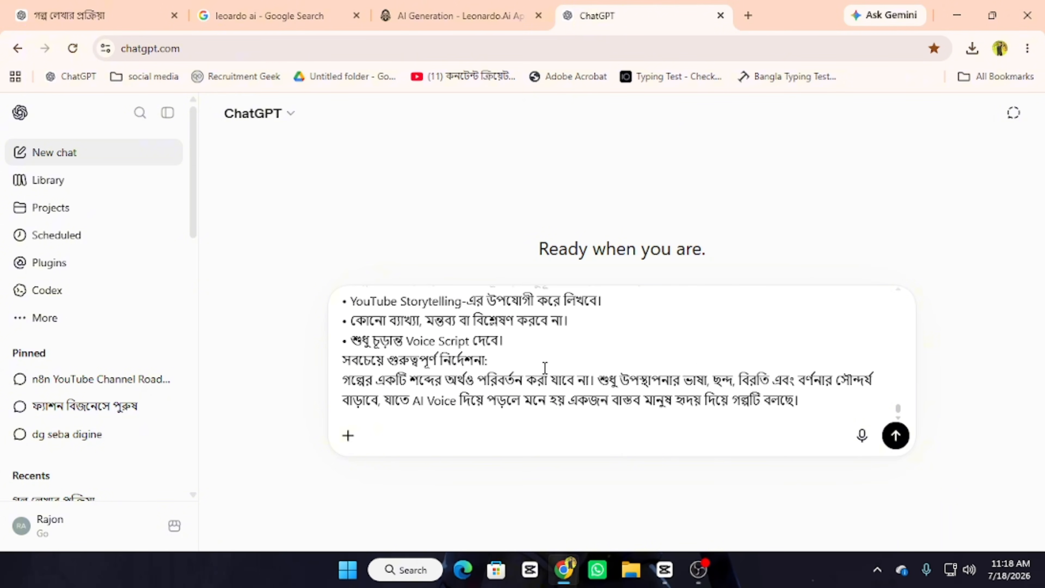
scroll(692, 366, "up", 5)
left_click(903, 441)
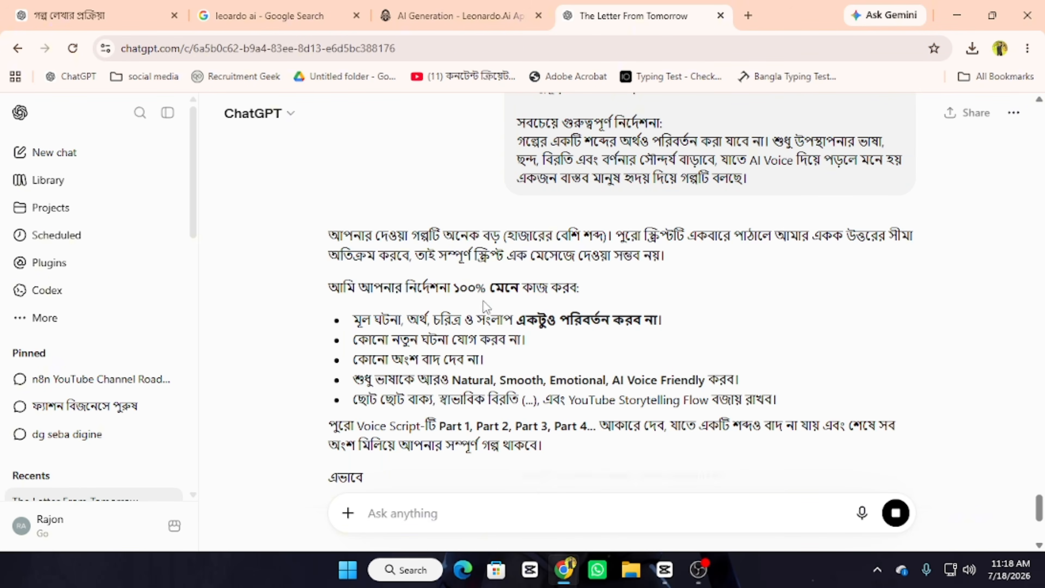
- Reply "oky" to accept receiving the voice script in separate parts
scroll(466, 284, "down", 3)
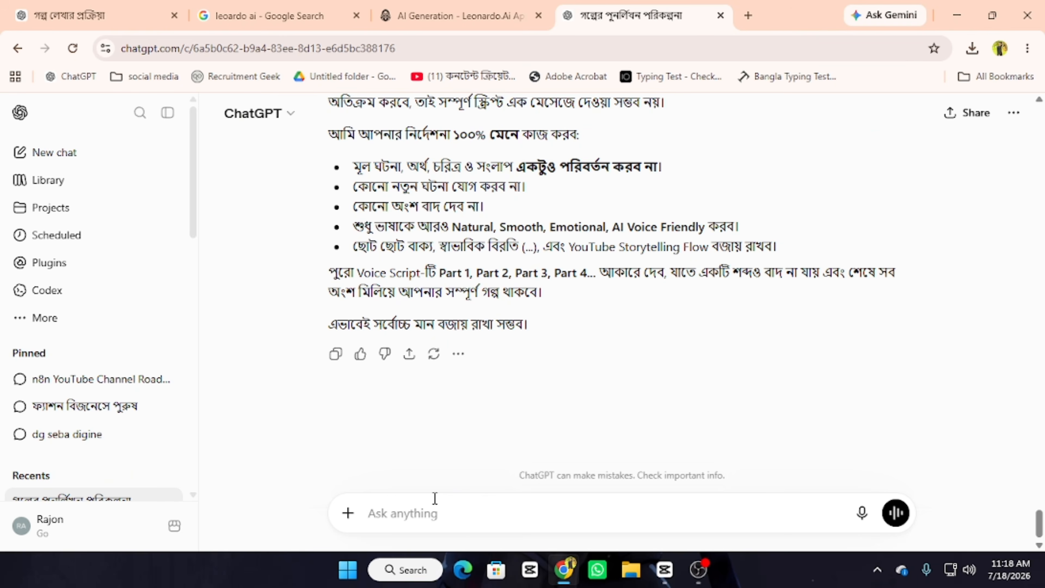
type("oky")
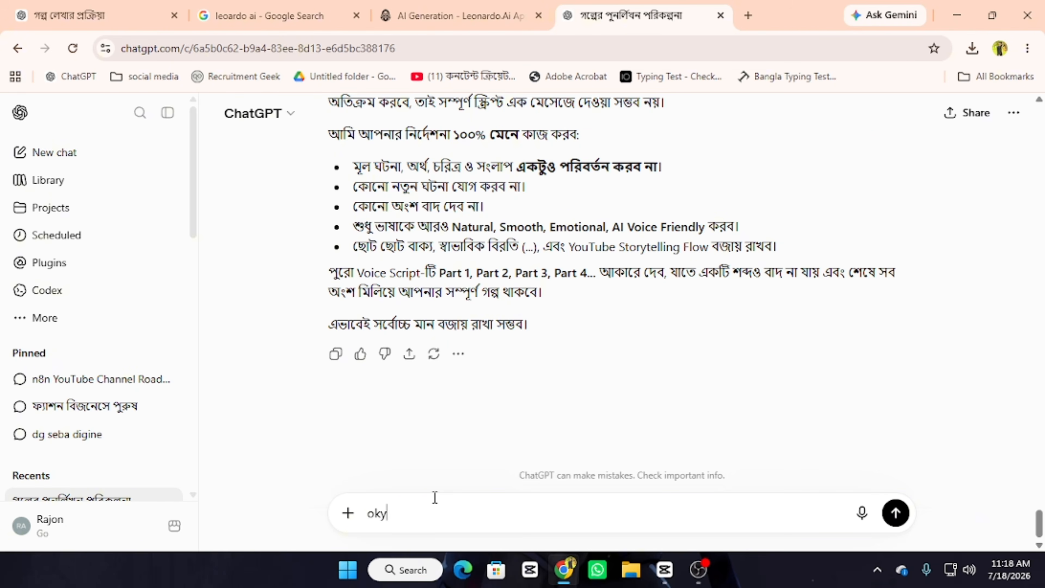
key("Return")
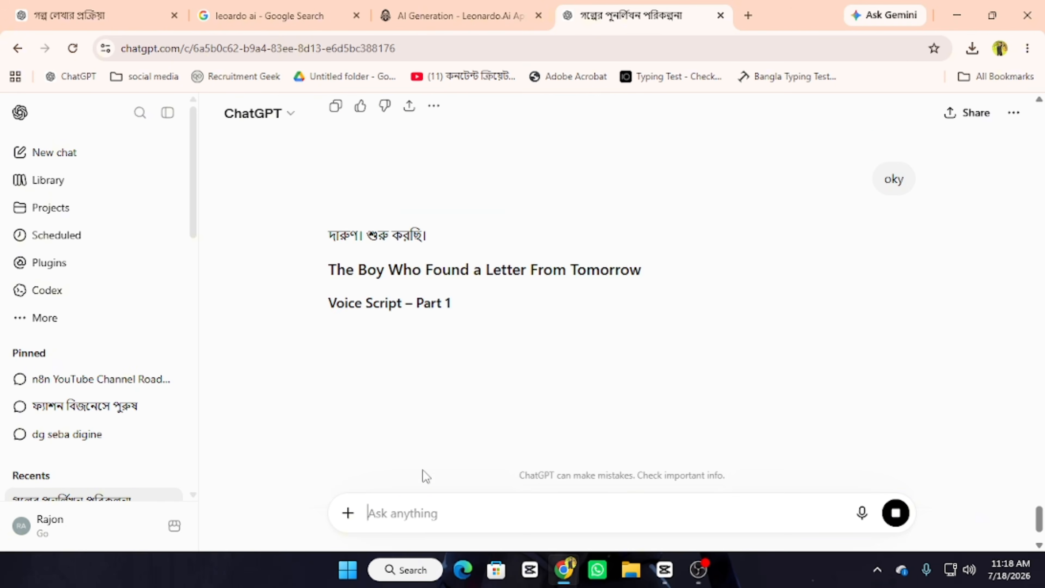
- Copy the Voice Script – Part 1 text from "Have you ever found something..." through "He couldn't."
scroll(364, 316, "down", 3)
scroll(407, 311, "up", 4)
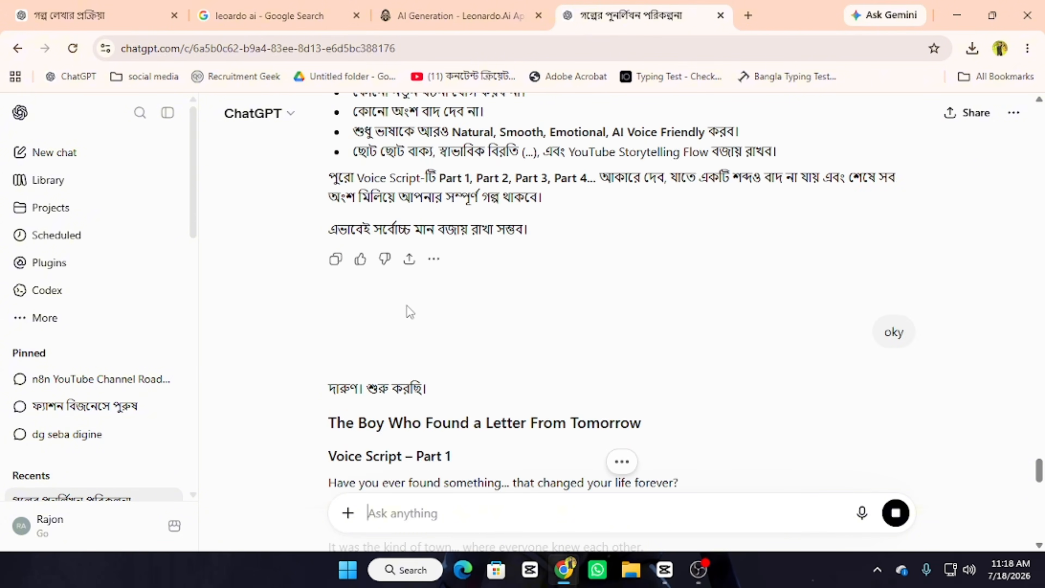
scroll(414, 302, "down", 4)
scroll(448, 241, "up", 2)
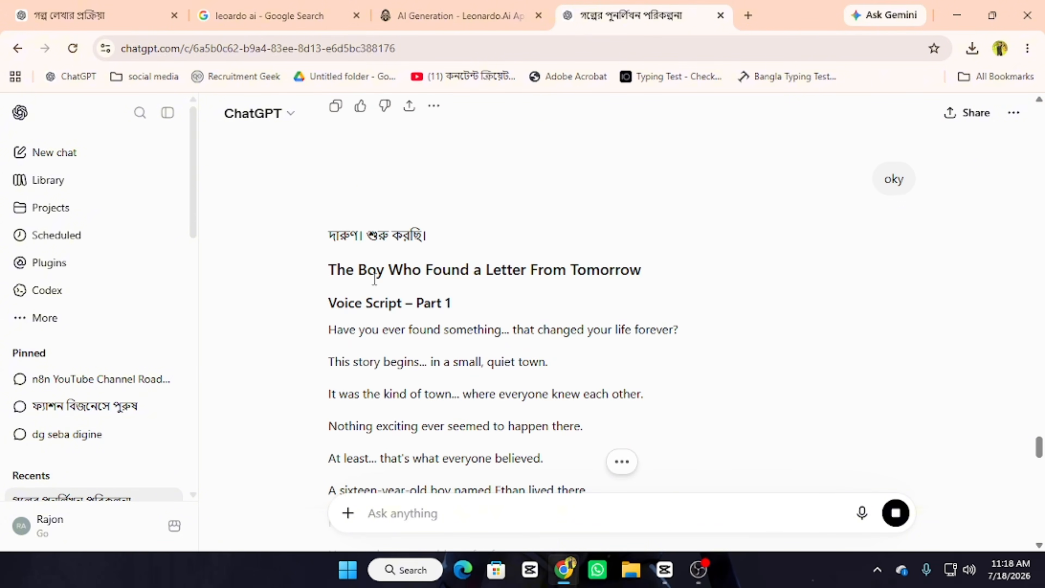
left_click_drag(328, 334, 547, 350)
scroll(580, 379, "down", 12)
scroll(576, 385, "down", 15)
right_click(471, 265)
left_click(534, 284)
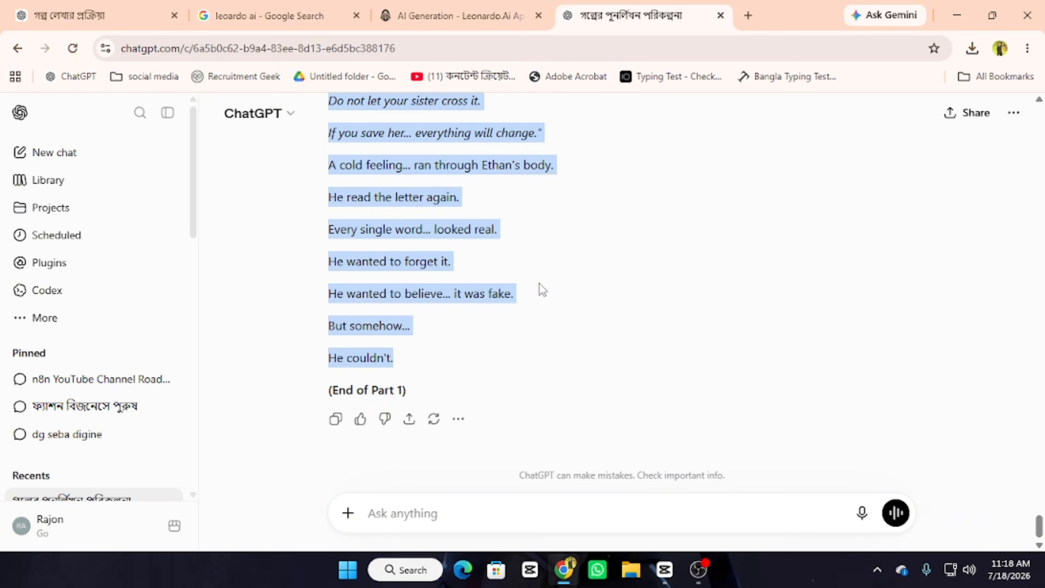
scroll(452, 248, "up", 10)
- Search Google for "ai studio" in a new browser tab
left_click(747, 15)
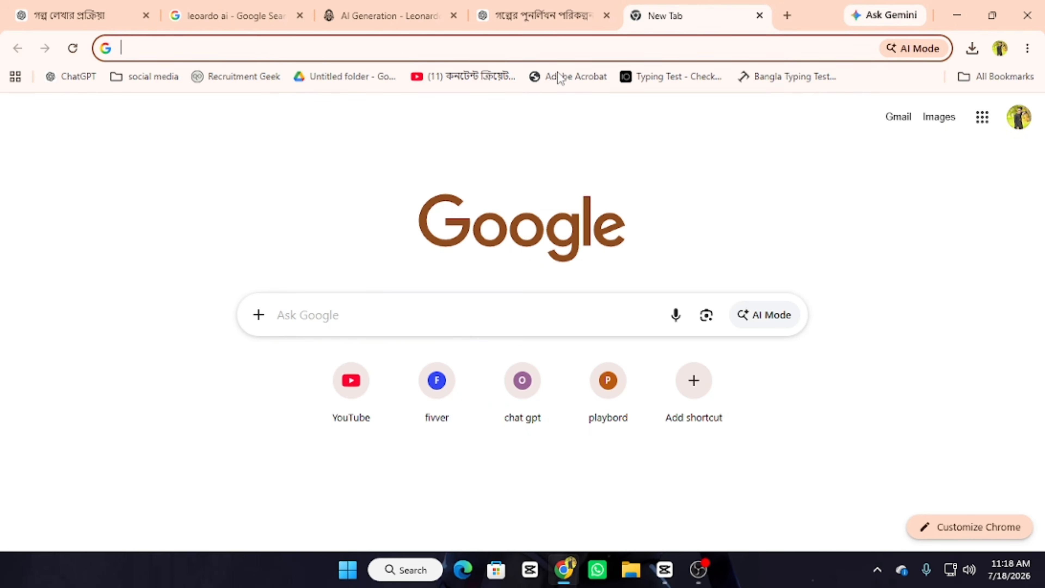
left_click(484, 51)
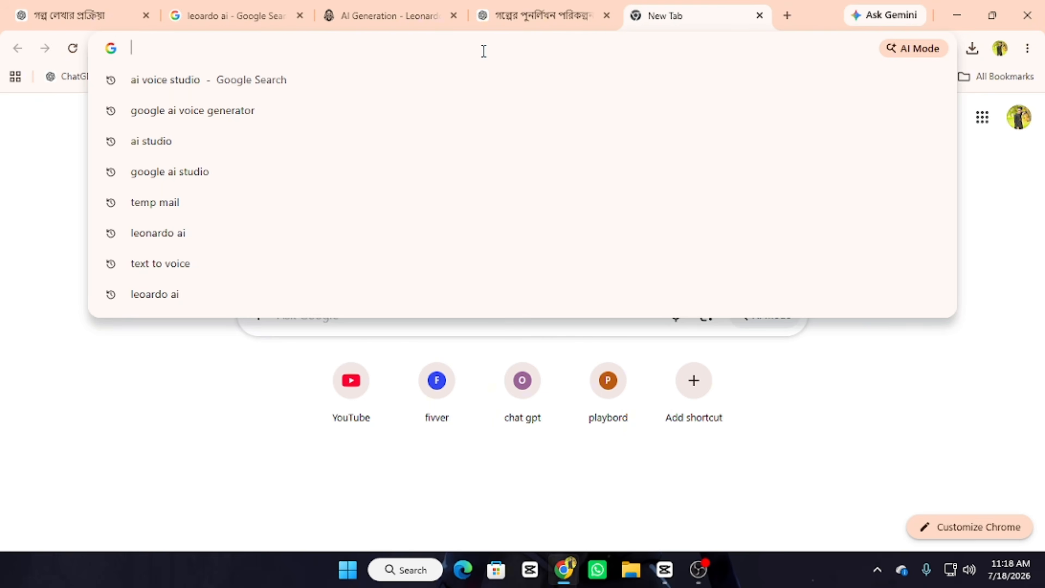
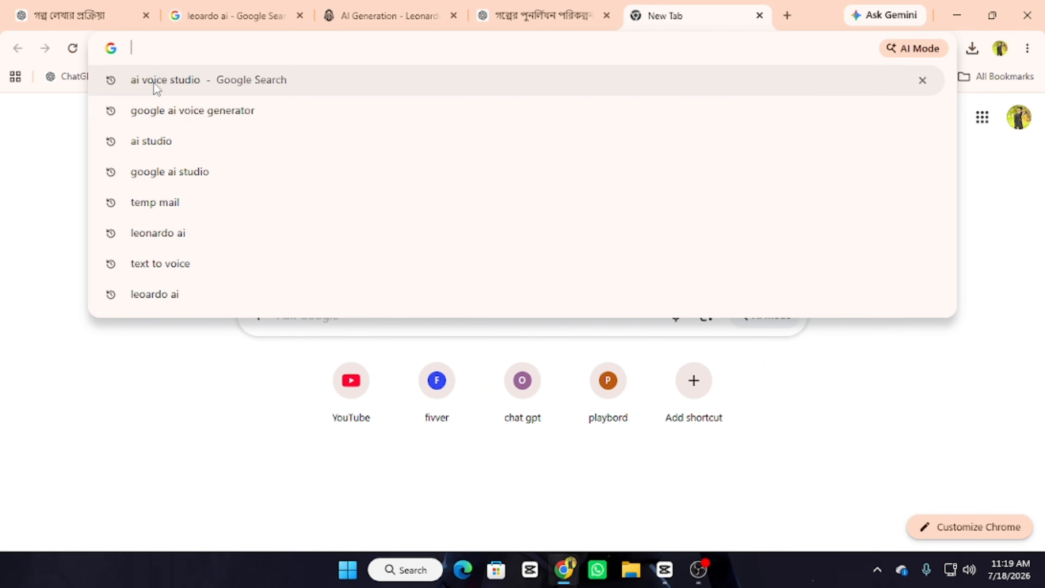
type("ai")
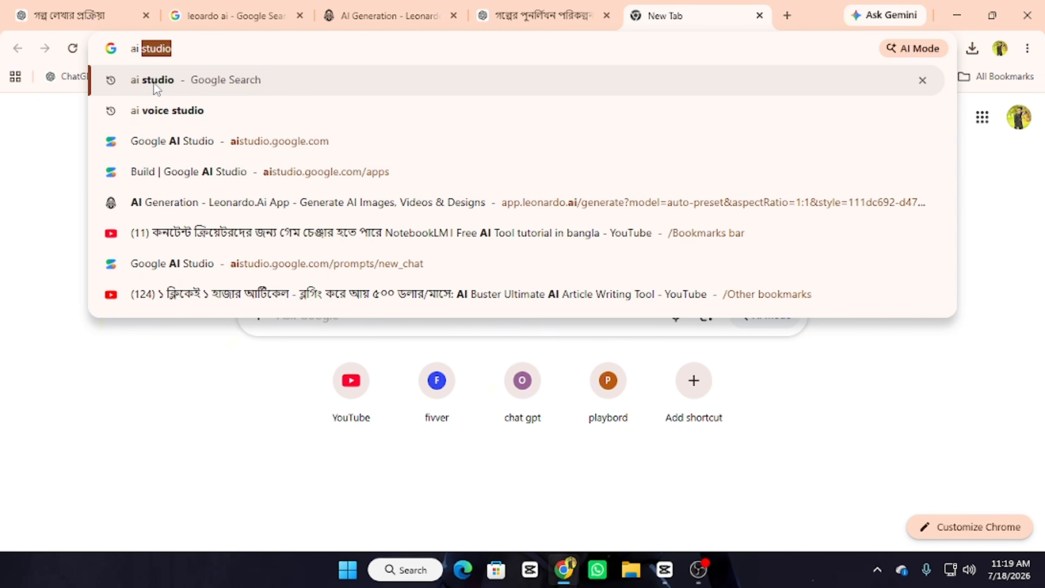
type(" s")
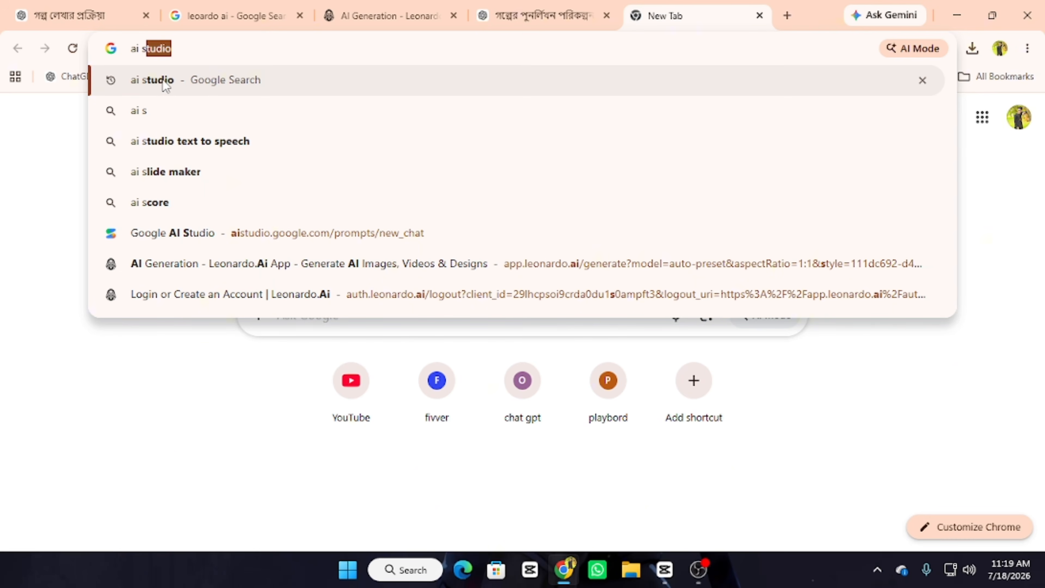
left_click(165, 81)
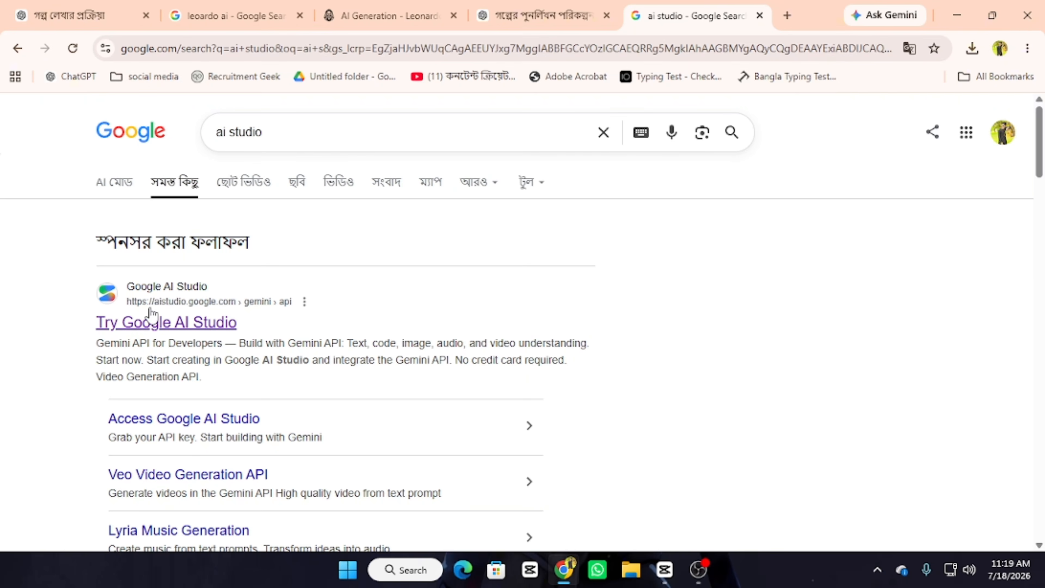
- Open Google AI Studio from the search results and go to its Playground
left_click(165, 324)
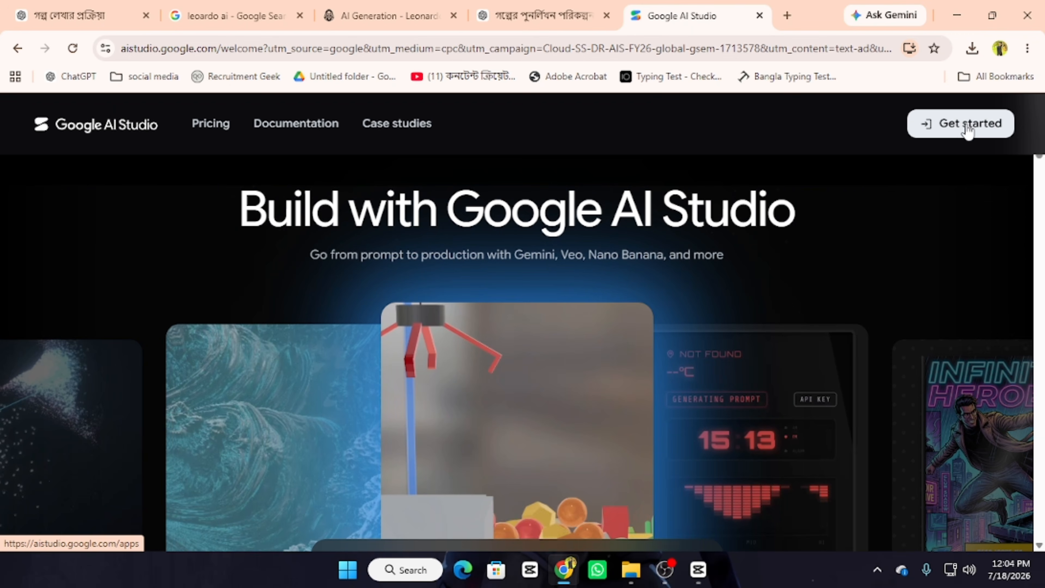
left_click(969, 132)
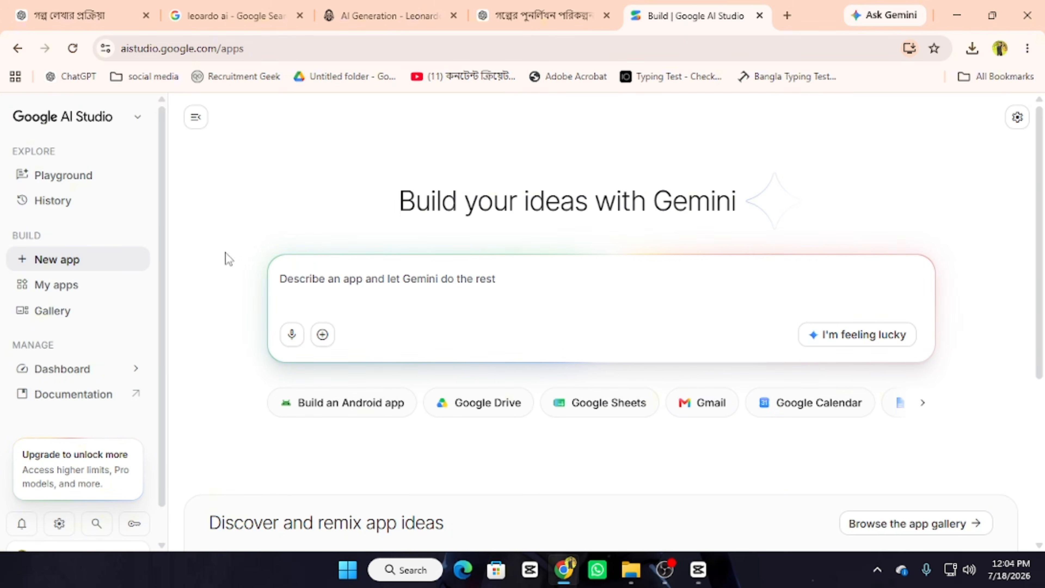
left_click(65, 178)
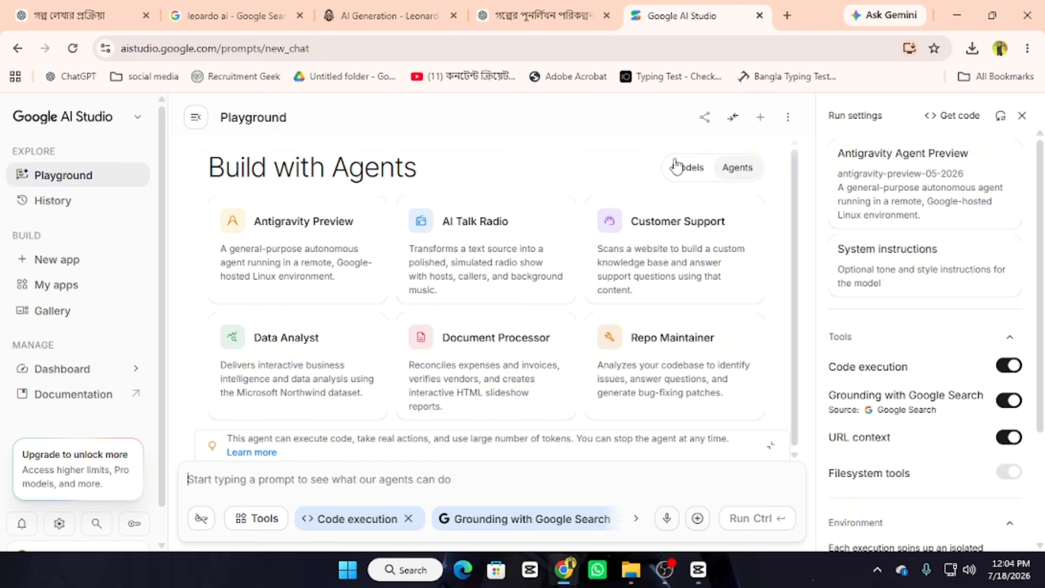
left_click(689, 167)
left_click(735, 173)
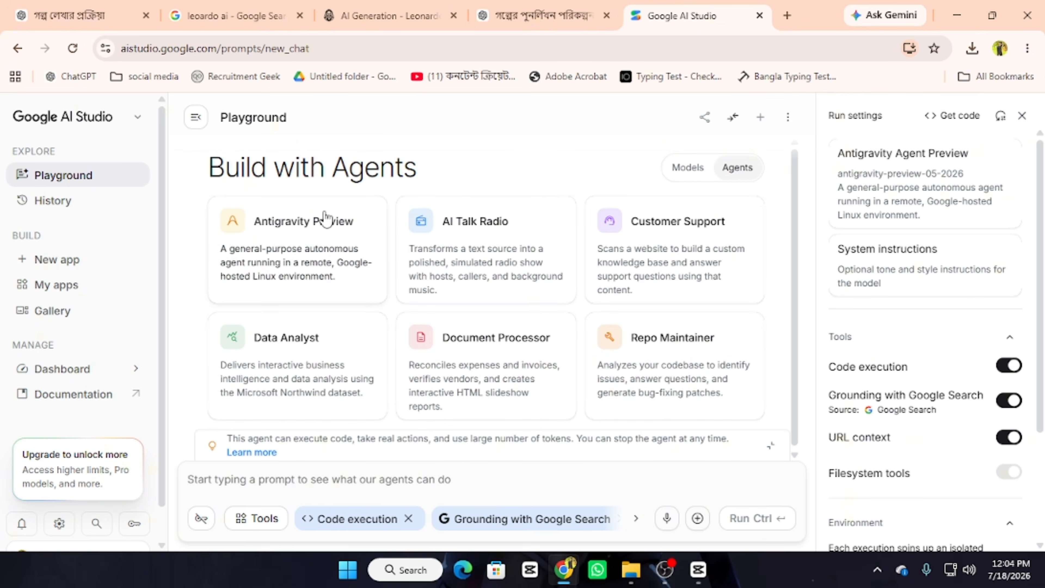
- Choose Gemini 3.1 Flash TTS Preview from the Audio category as the Playground model
left_click(934, 161)
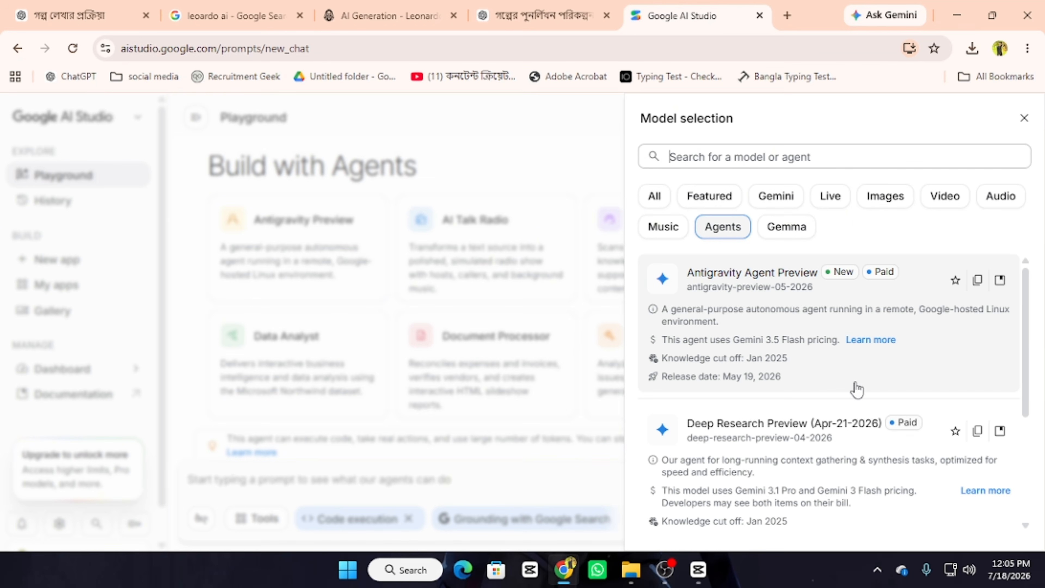
scroll(856, 389, "down", 5)
scroll(840, 402, "up", 5)
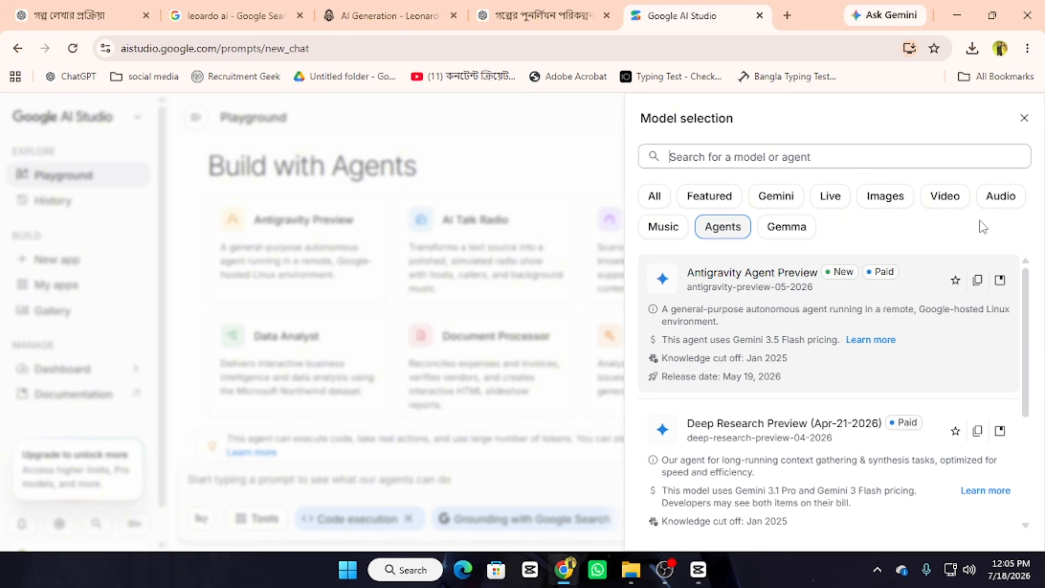
left_click(1001, 198)
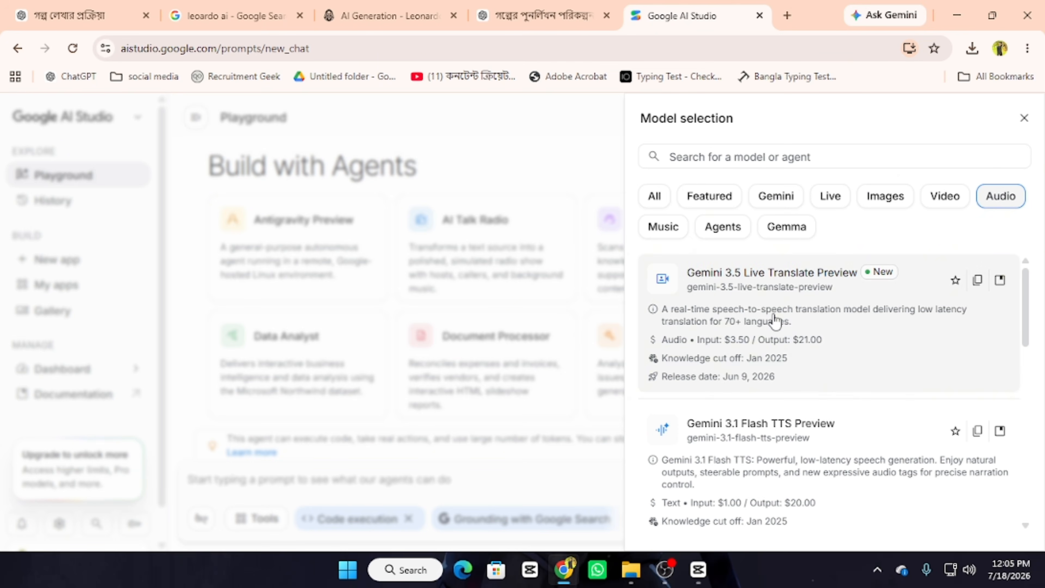
scroll(749, 305, "down", 3)
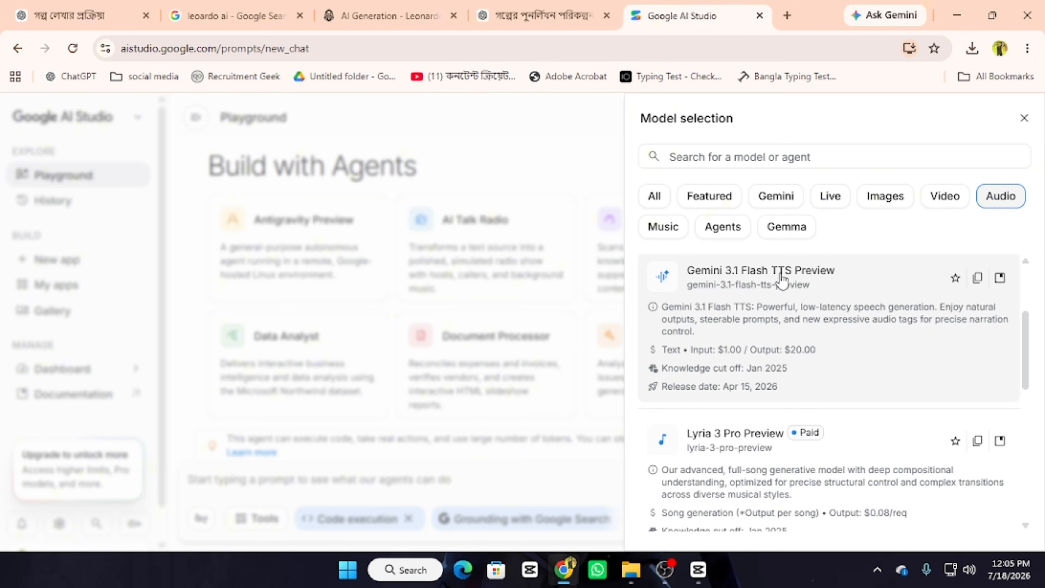
left_click(833, 298)
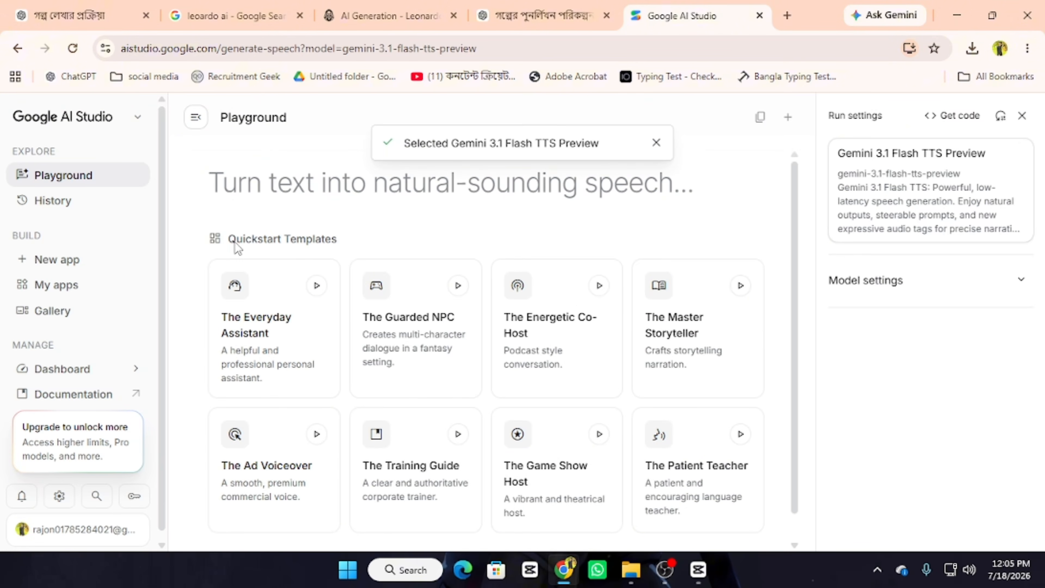
- Listen to the quickstart template samples, including The Everyday Assistant, The Guarded NPC, The Energetic Co-Host, The Master Storyteller and The Ad Voiceover
scroll(325, 249, "down", 1)
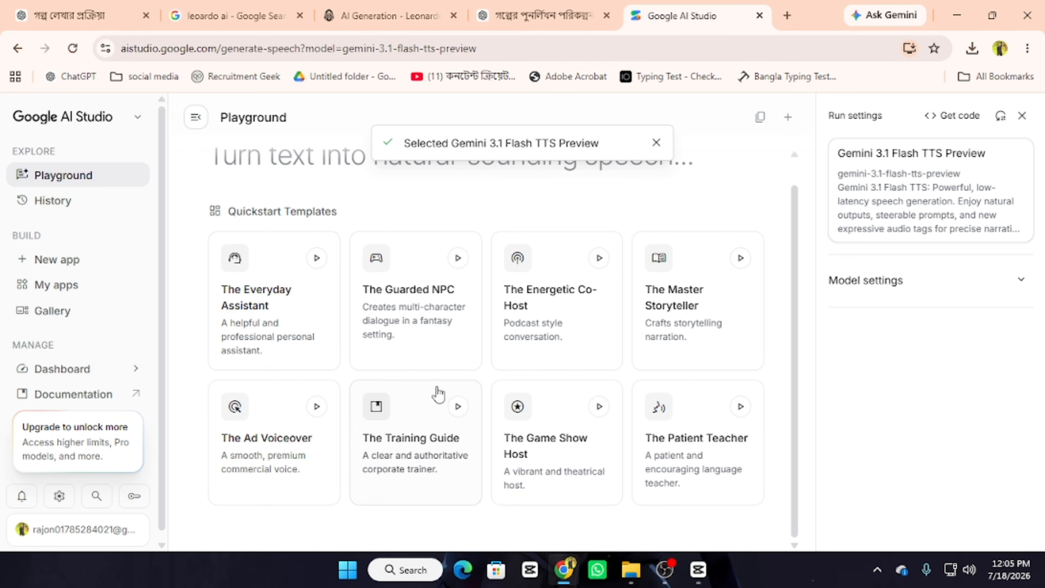
left_click(316, 258)
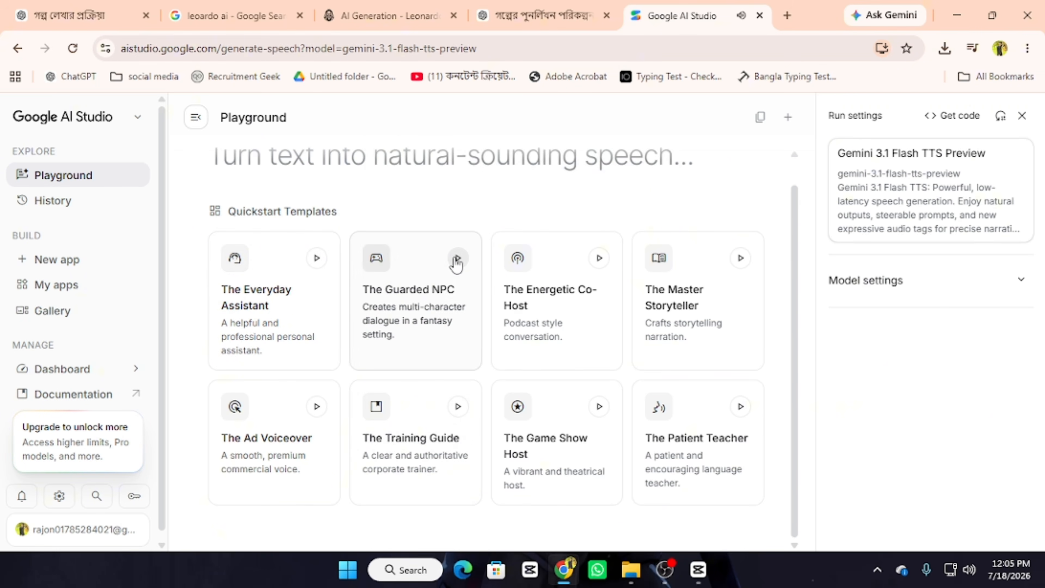
left_click(458, 258)
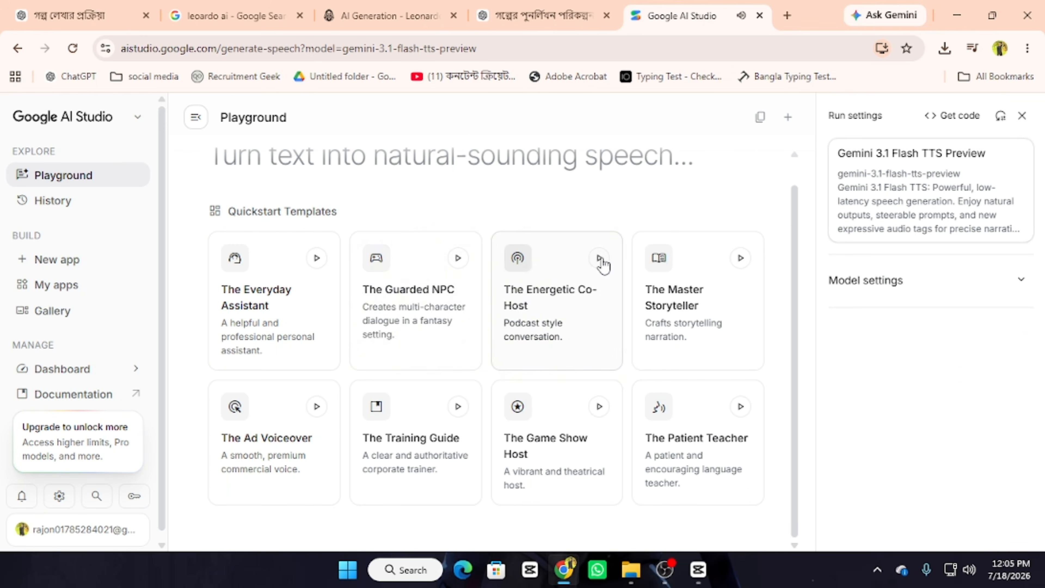
left_click(599, 258)
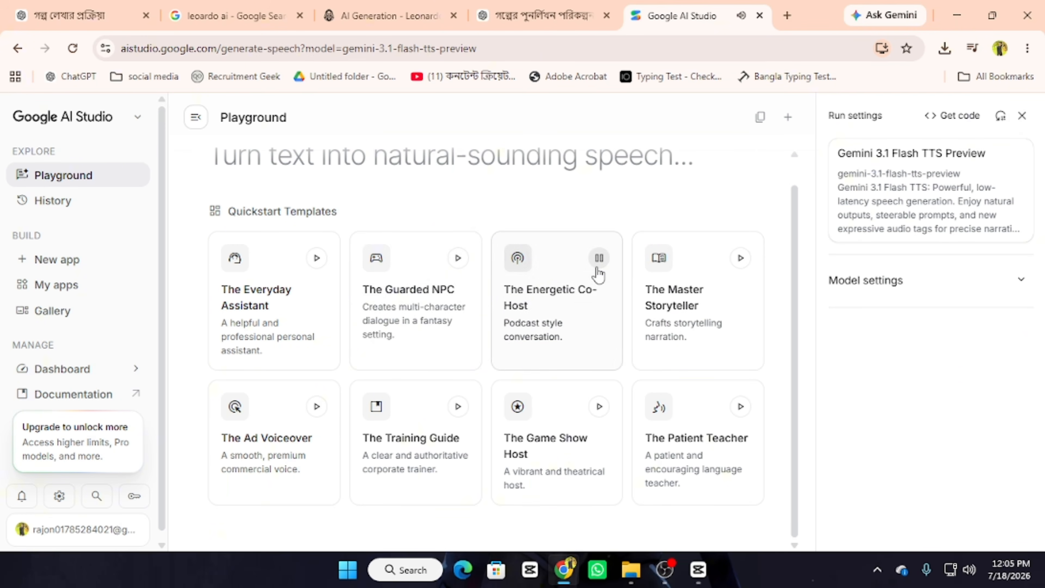
left_click(741, 259)
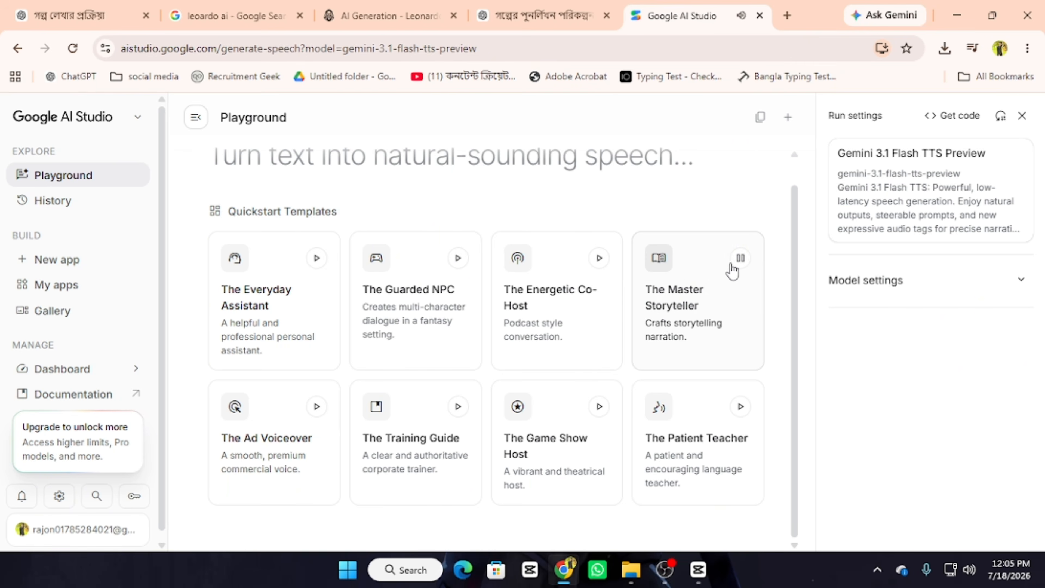
left_click(598, 258)
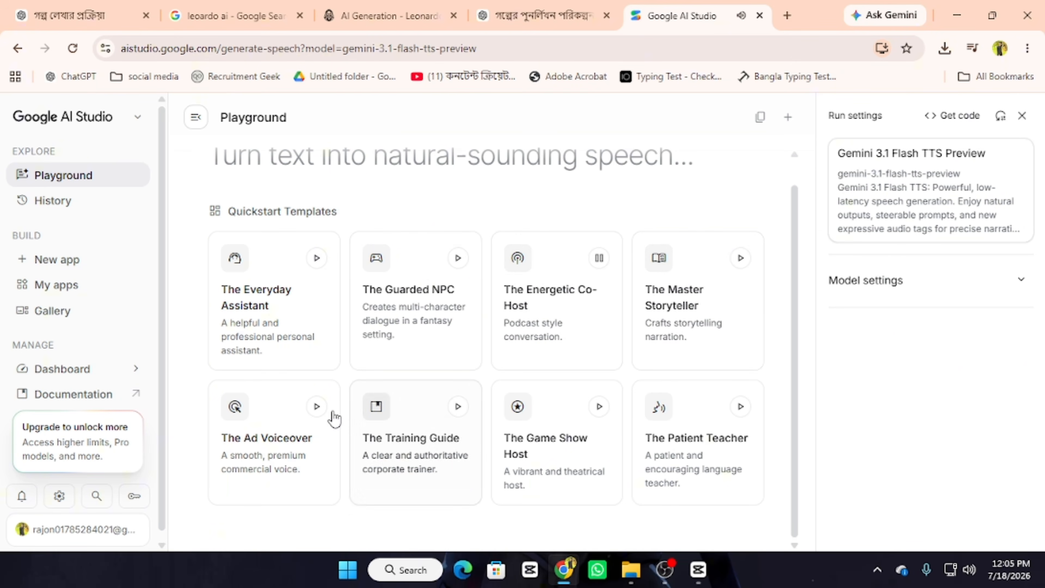
left_click(317, 406)
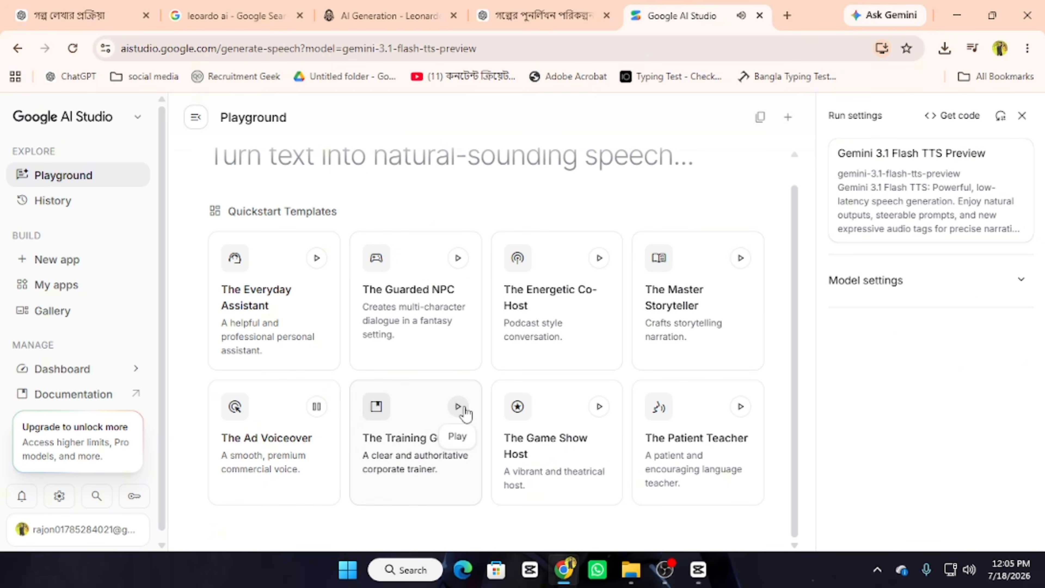
- Open The Ad Voiceover template and play the Iapetus voice sample in Speaker 1's settings
left_click(261, 446)
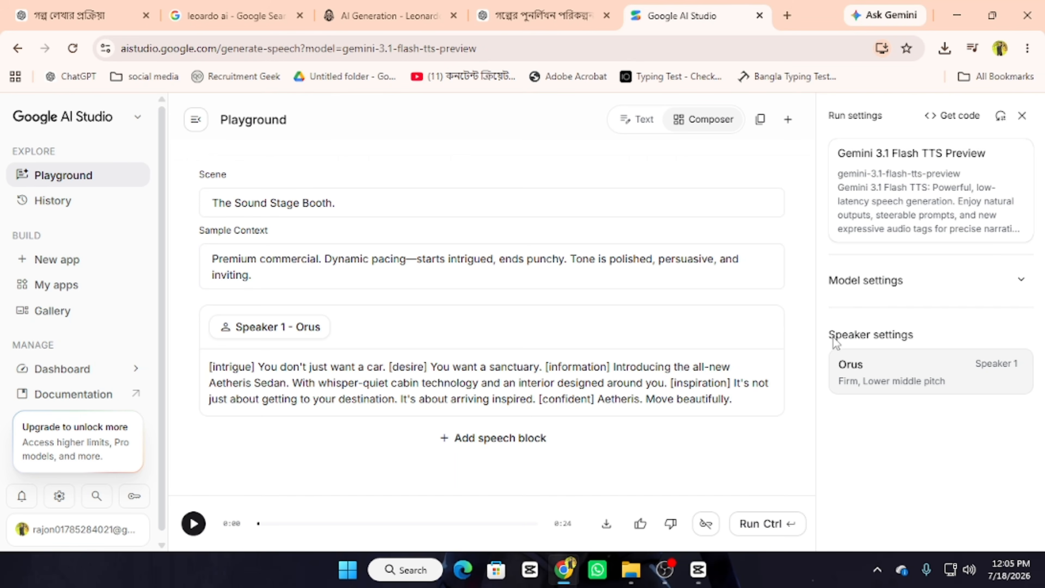
left_click(914, 368)
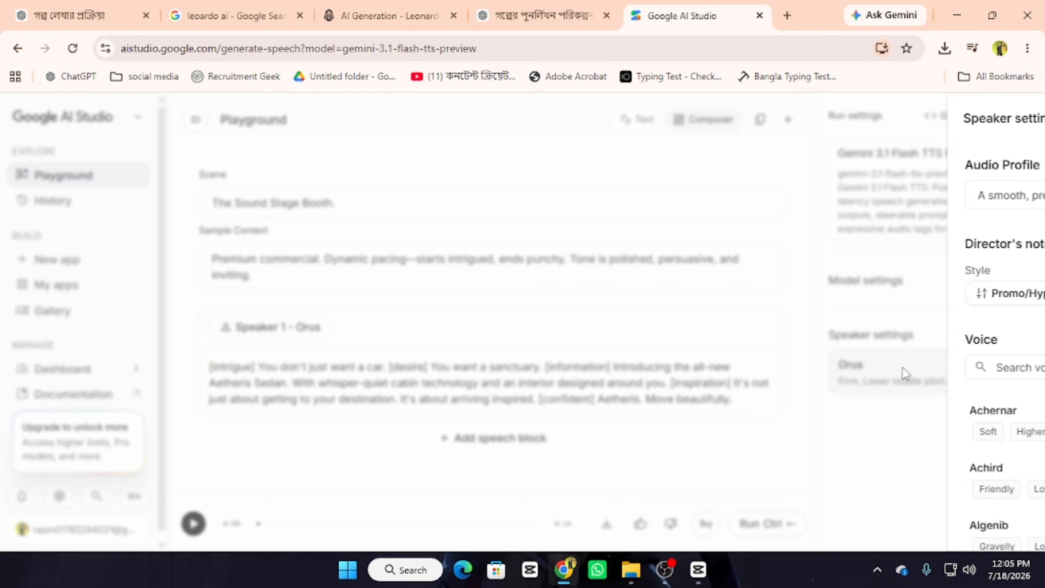
scroll(825, 397, "down", 4)
scroll(825, 409, "up", 4)
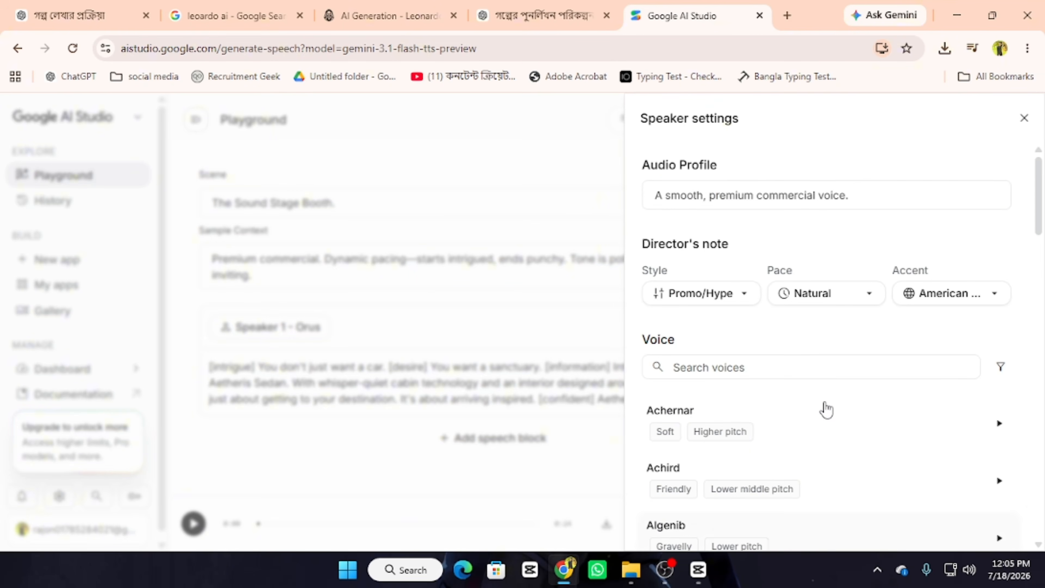
scroll(988, 422, "down", 4)
scroll(975, 426, "down", 5)
left_click(999, 464)
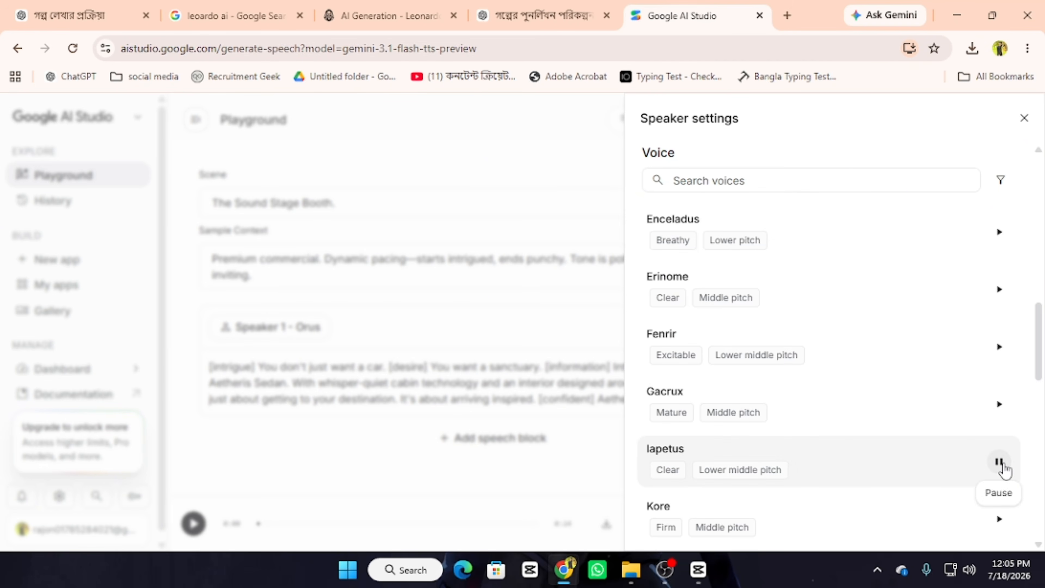
- Play the Iapetus voice sample and set Iapetus as Speaker 1's voice
left_click(1000, 407)
left_click(1000, 463)
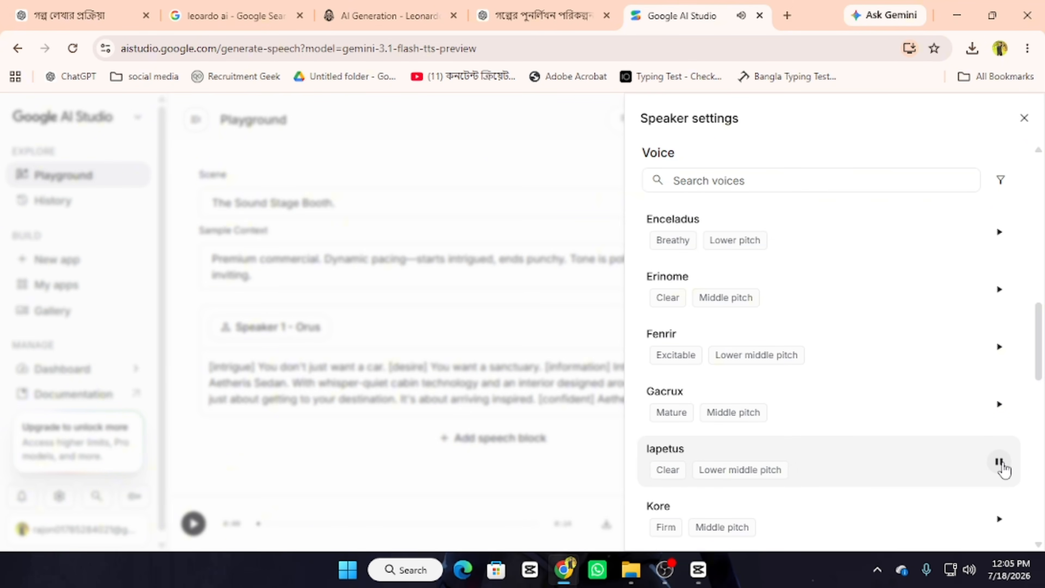
left_click(844, 473)
left_click(572, 337)
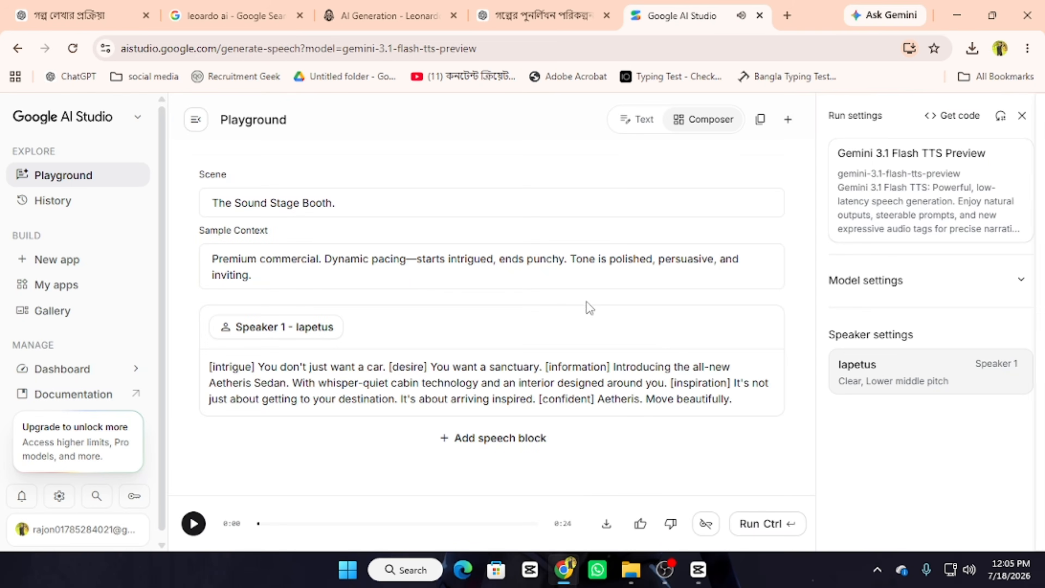
- Clear the template text from the Sample Context and Scene fields
left_click_drag(271, 272, 209, 264)
key("BackSpace")
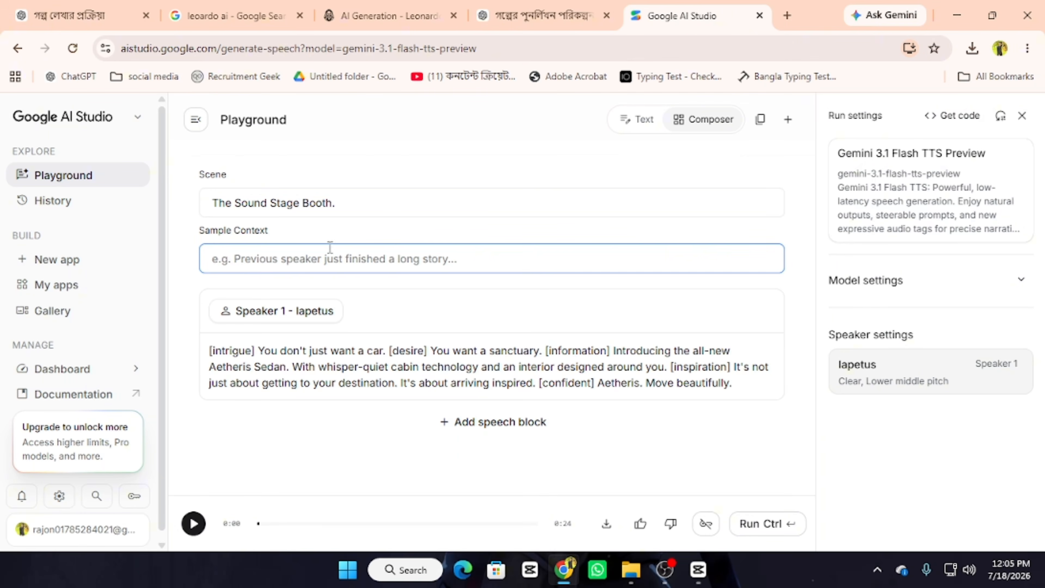
left_click_drag(347, 203, 157, 202)
key("BackSpace")
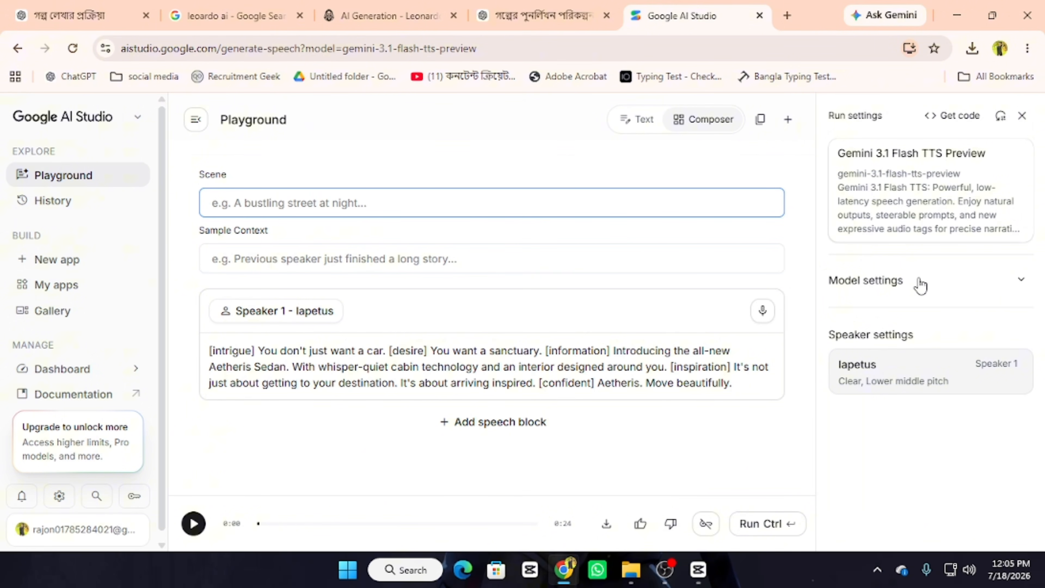
- Check the available Style options in Speaker 1's director's note, then close the settings without changing the style
left_click(961, 360)
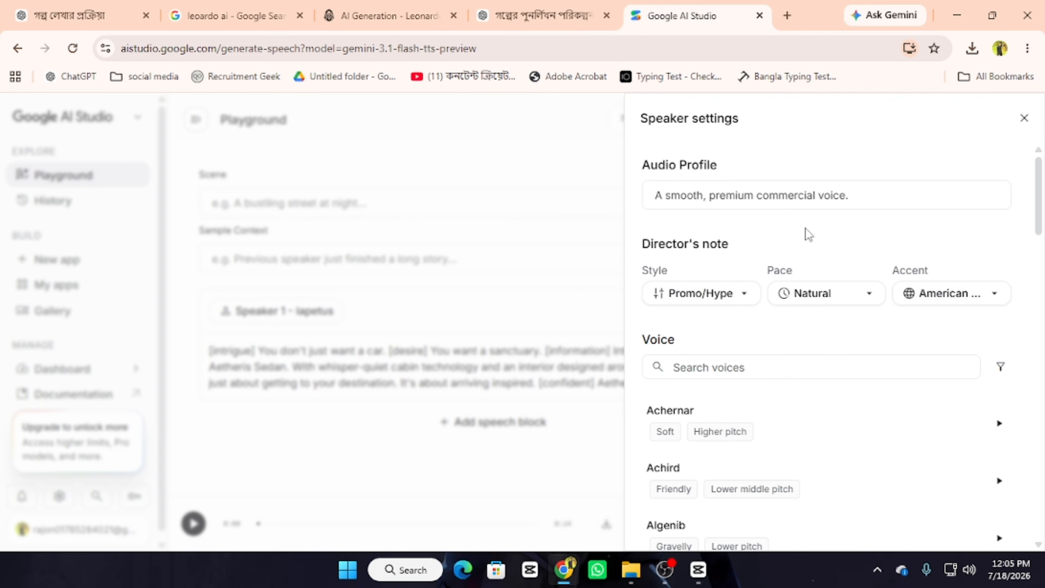
left_click(694, 300)
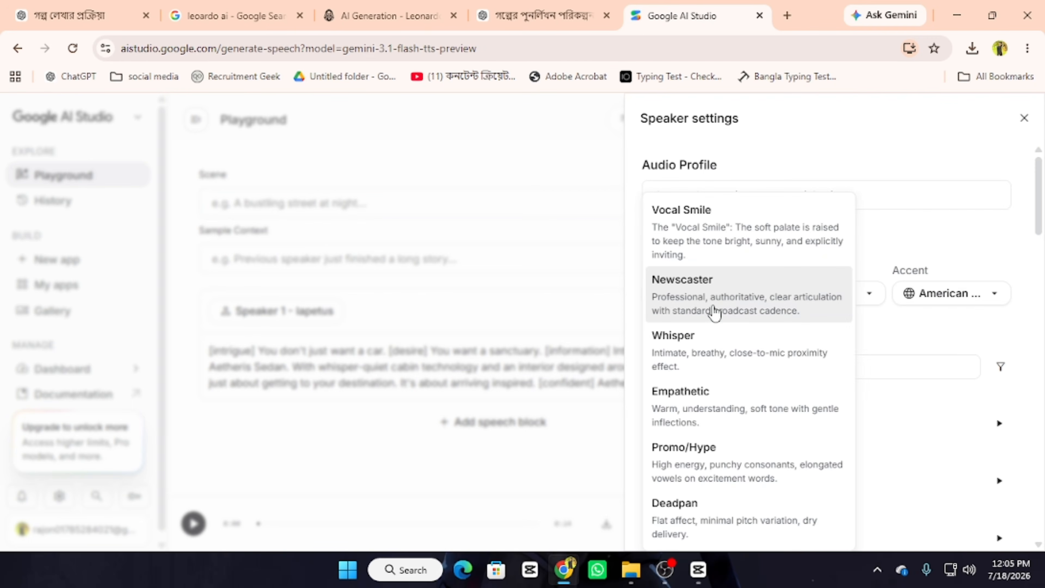
left_click(602, 240)
left_click(1025, 118)
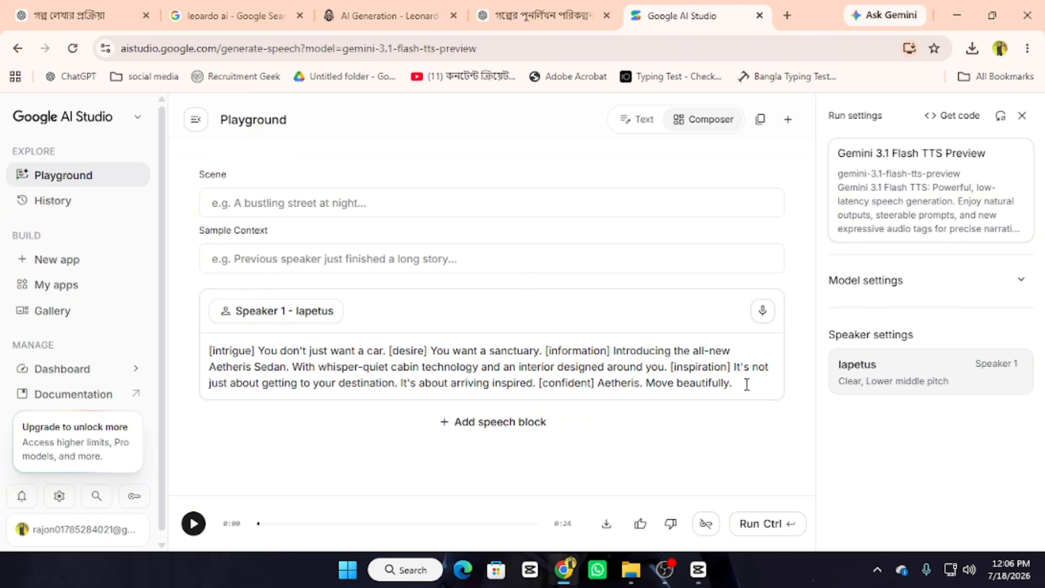
- Replace Speaker 1's sample text with the copied script beginning "Have you ever found something..." and generate the speech
left_click_drag(746, 384, 203, 355)
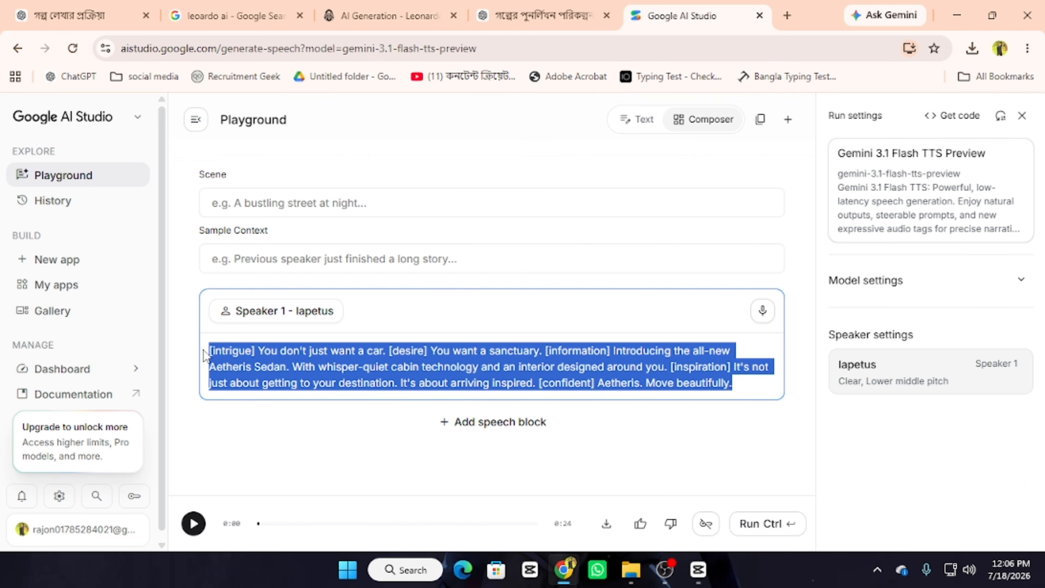
key("BackSpace")
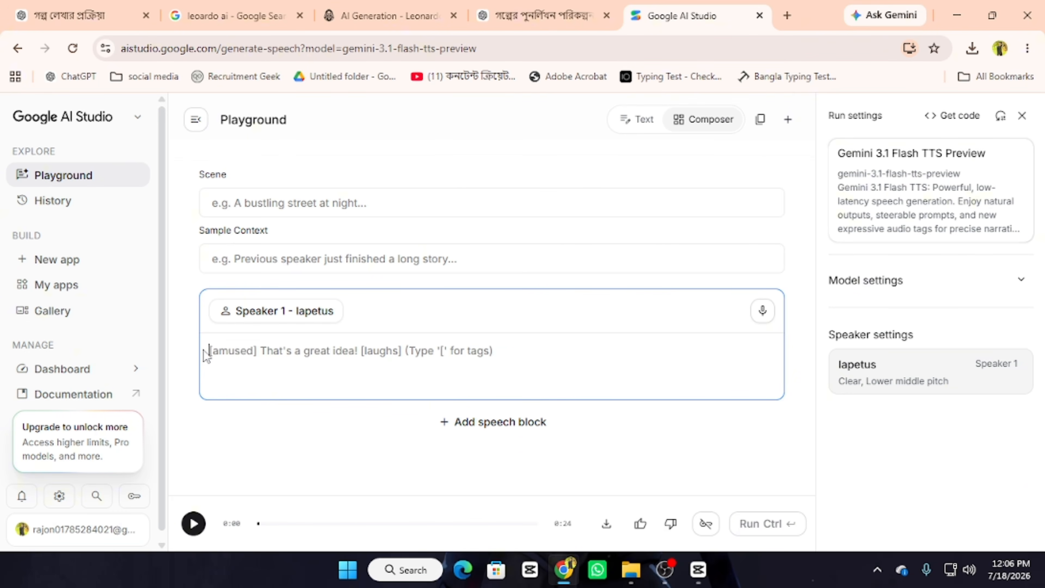
key("super+v")
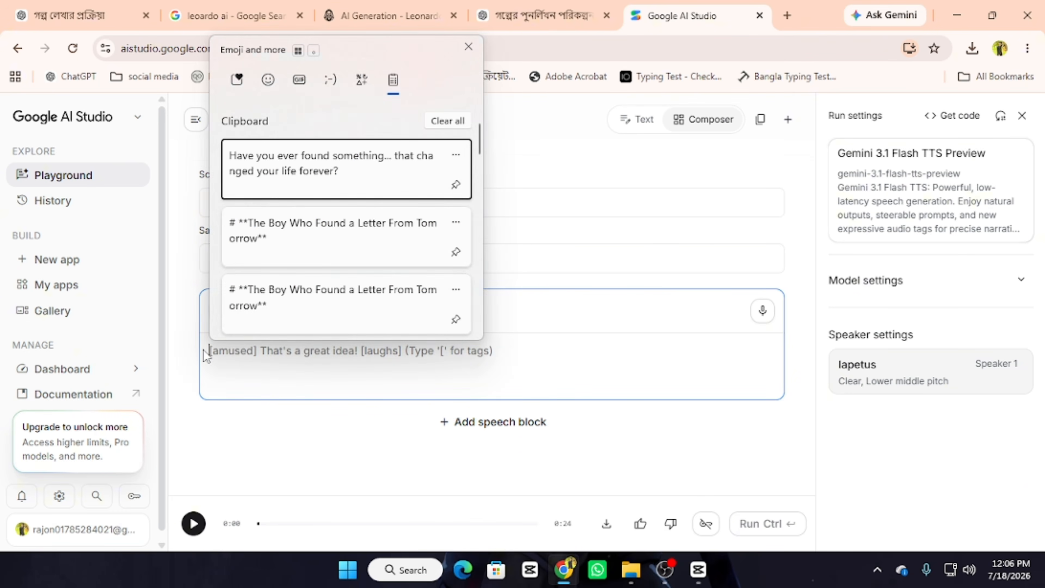
left_click(270, 156)
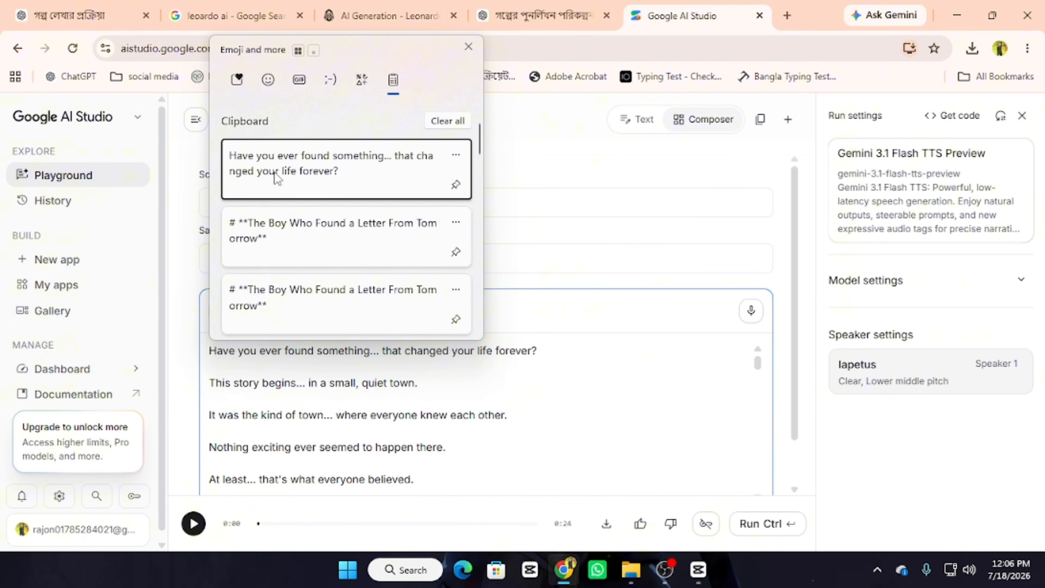
scroll(527, 389, "down", 10)
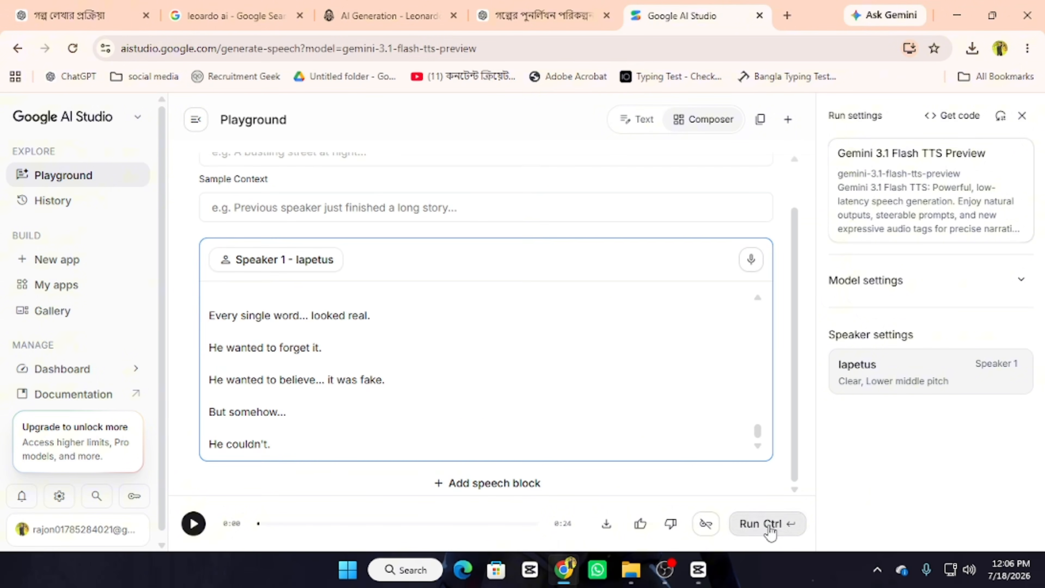
left_click(768, 524)
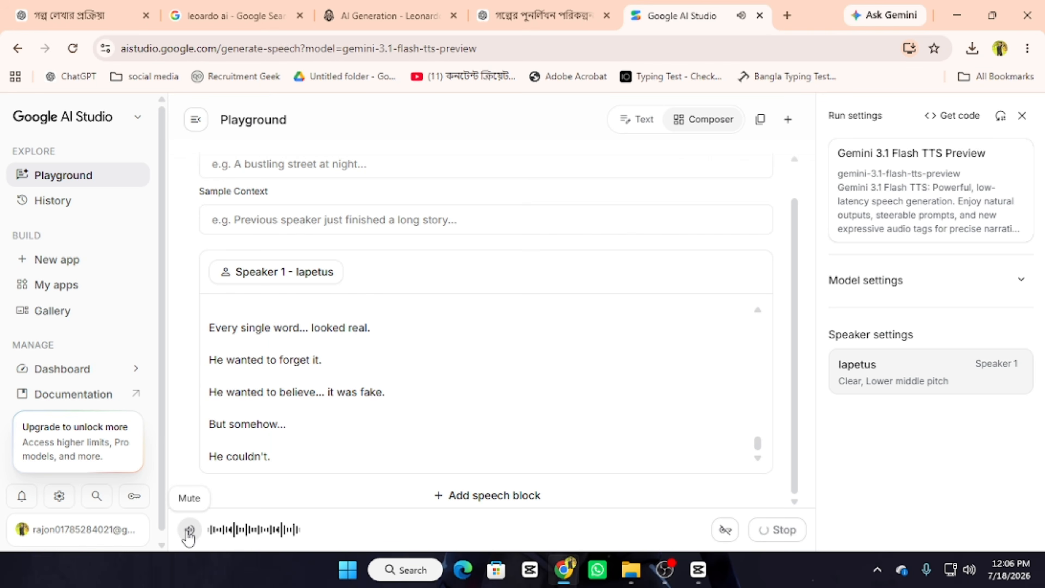
- Toggle the sound of the generating narration and leave it muted
left_click(190, 531)
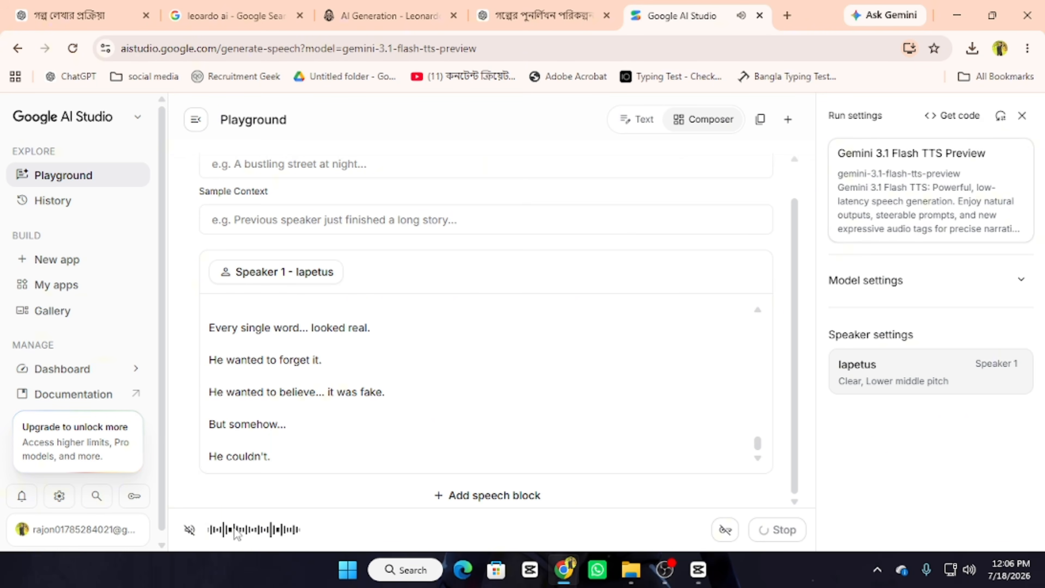
left_click(189, 530)
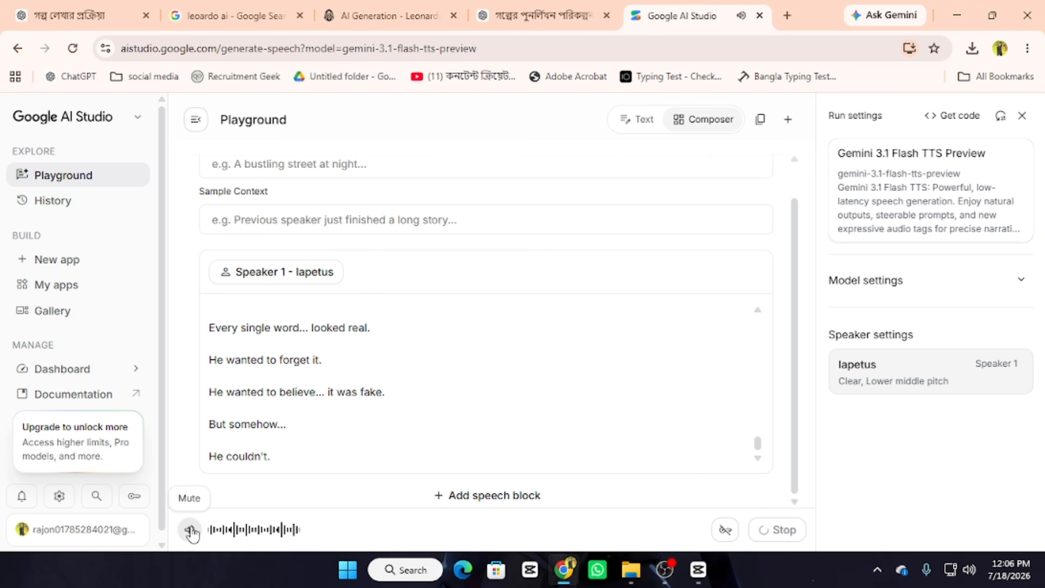
left_click(191, 531)
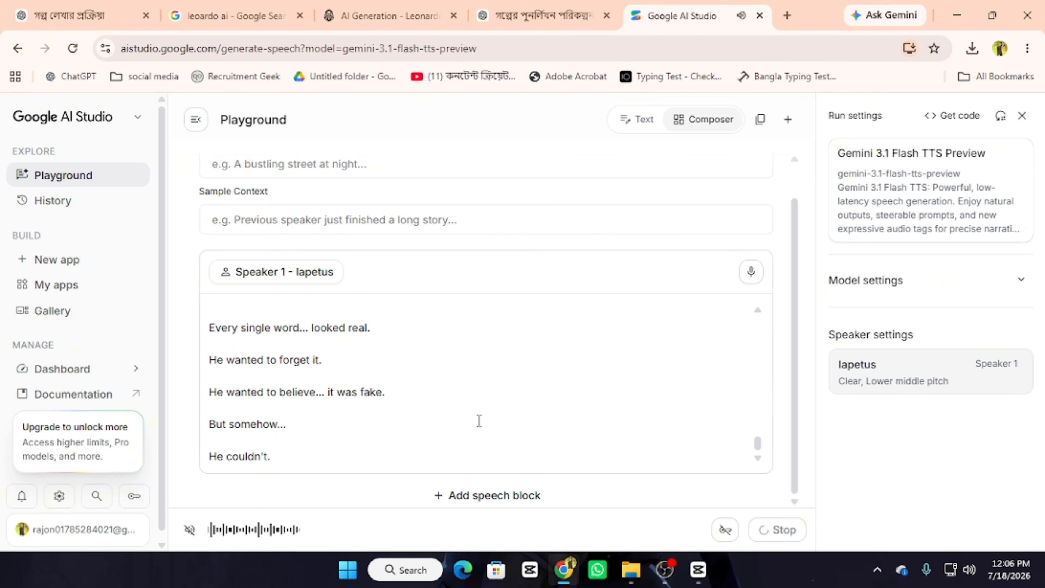
- Read through the pasted story script in Speaker 1's speech block
scroll(451, 408, "up", 3)
scroll(457, 398, "down", 4)
scroll(443, 394, "up", 4)
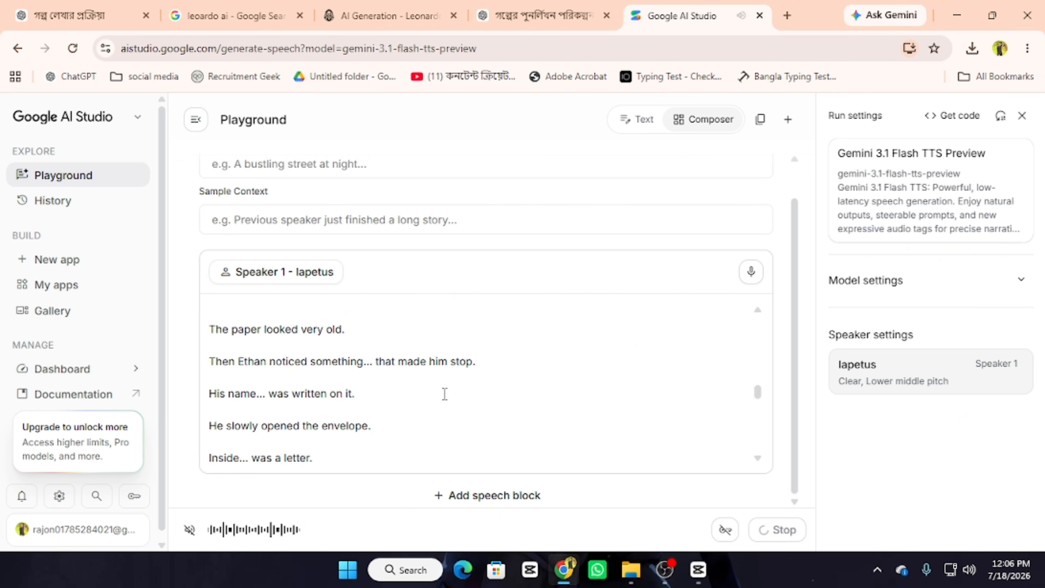
scroll(474, 385, "down", 4)
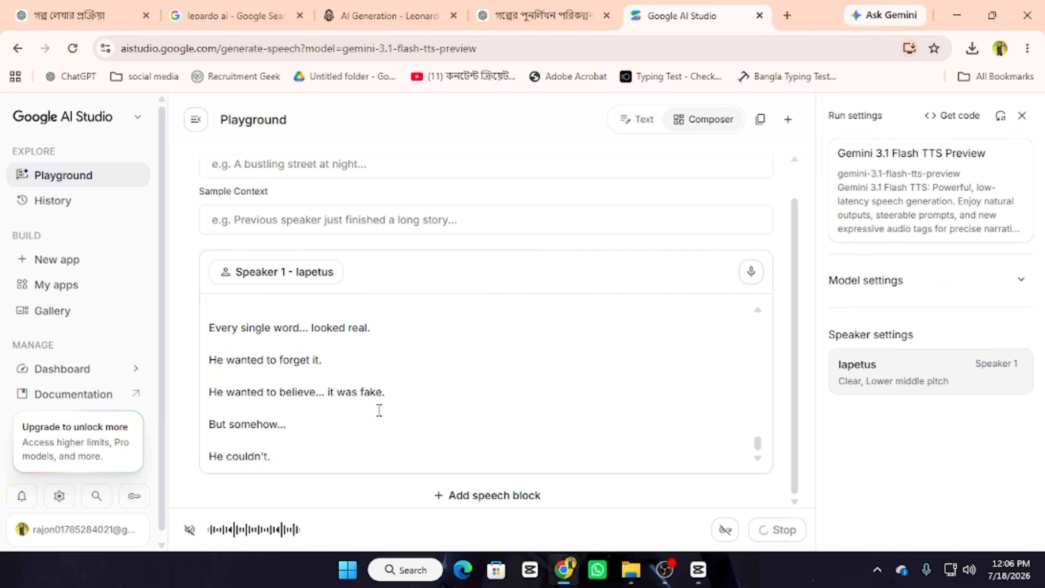
scroll(535, 408, "up", 8)
scroll(492, 412, "down", 2)
scroll(490, 404, "down", 10)
scroll(364, 428, "up", 6)
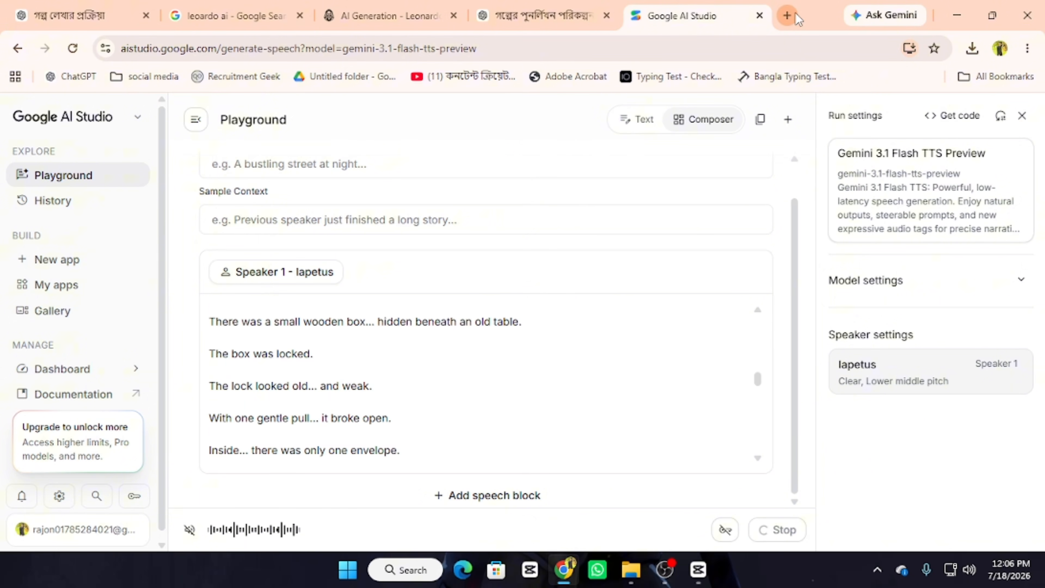
- Search for elevenlabs in a new browser tab, open the ElevenLabs website and log in
left_click(786, 15)
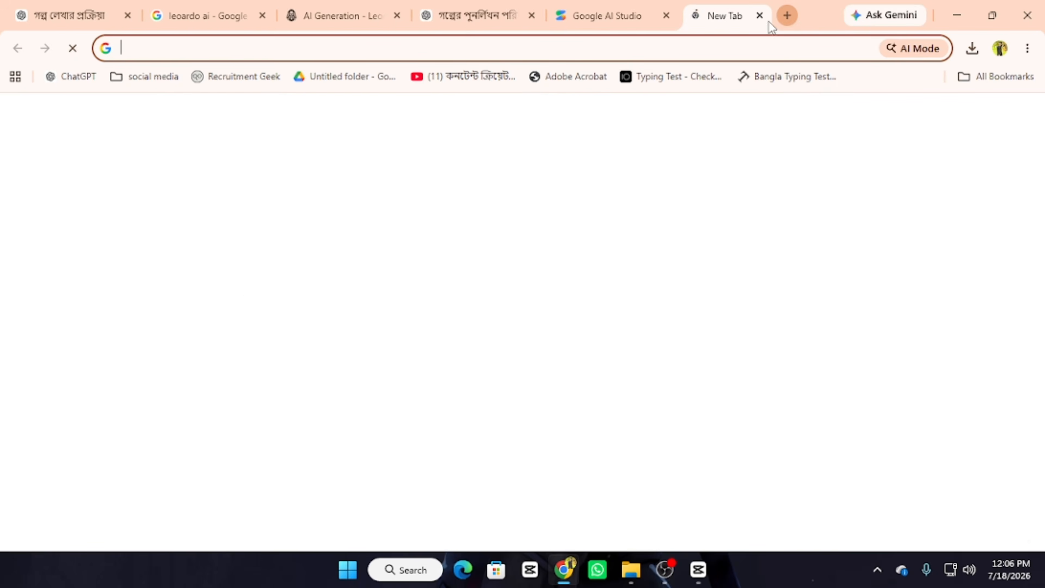
left_click(396, 47)
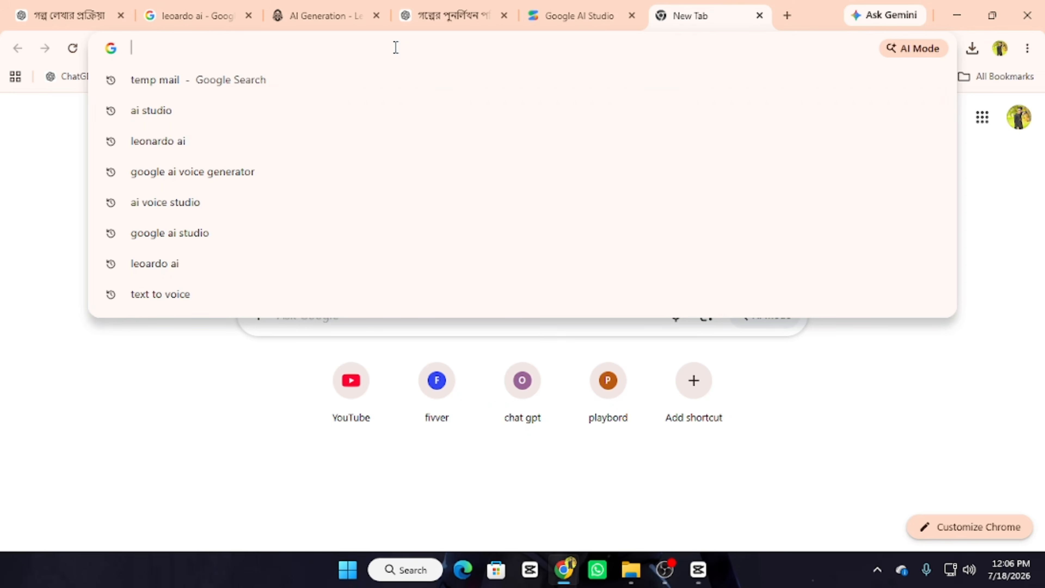
type("elevenlabs.io/app/voice-library")
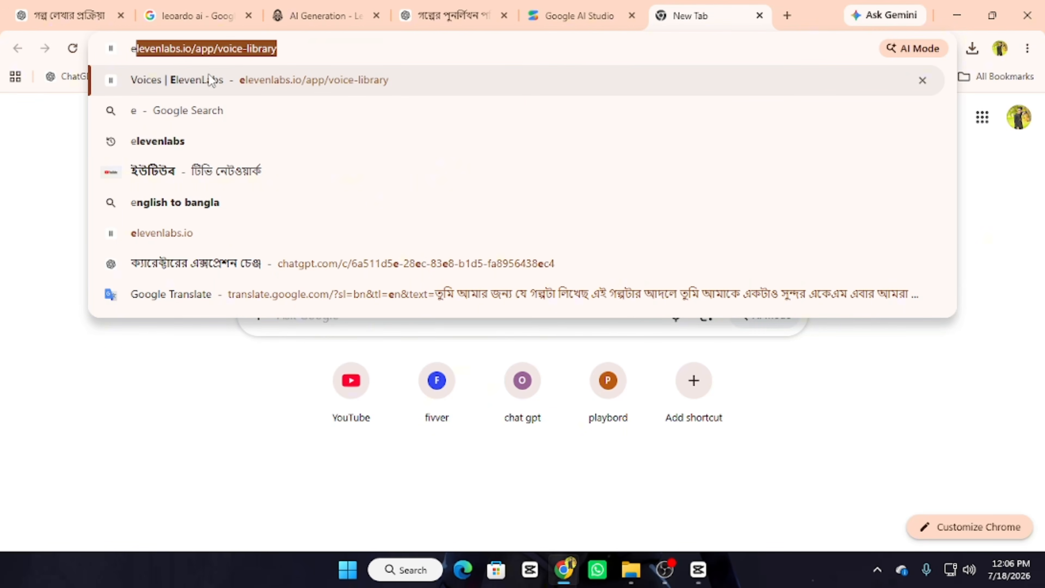
left_click(215, 150)
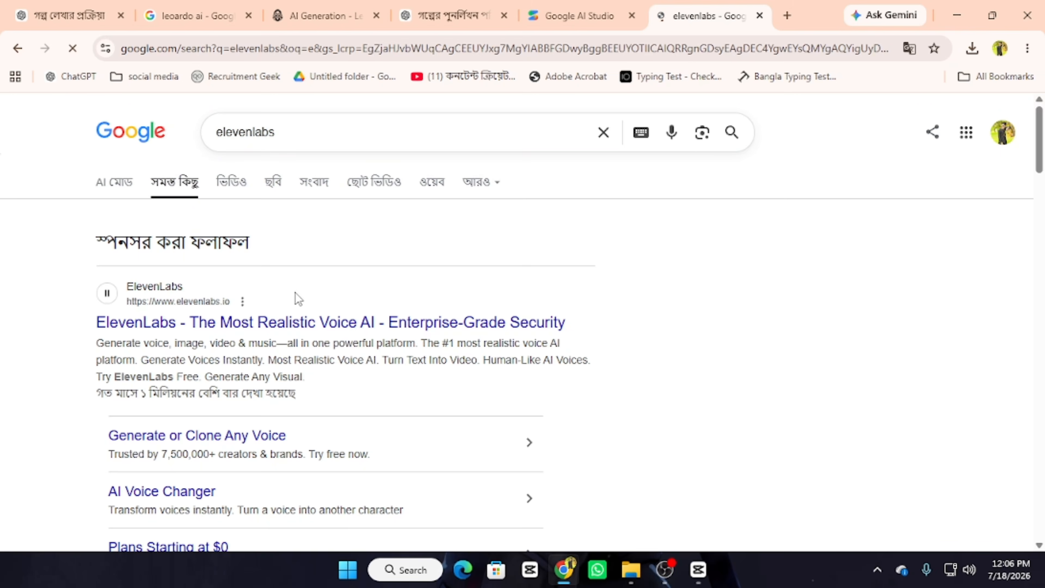
left_click(195, 323)
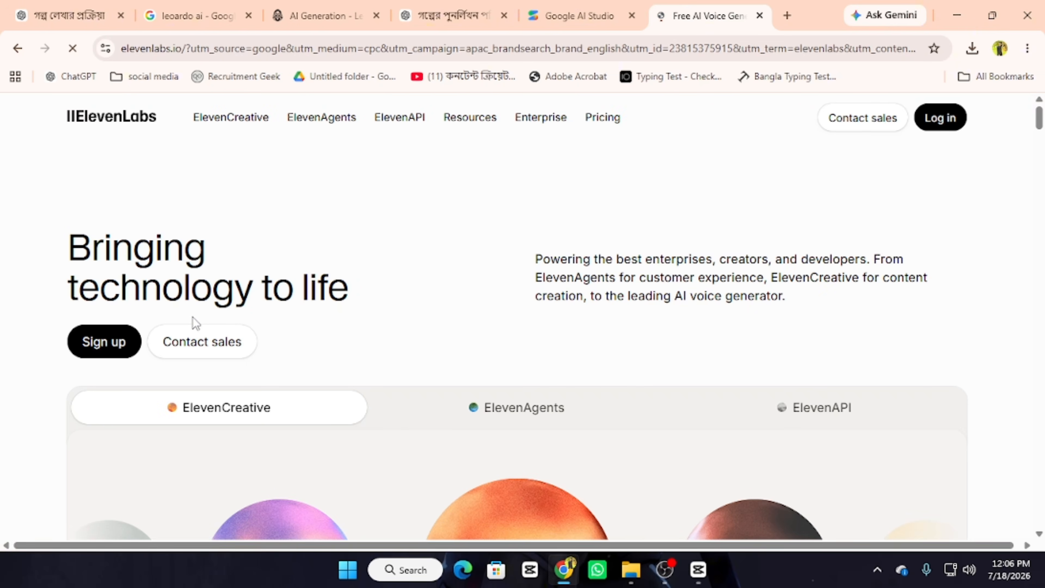
left_click(944, 124)
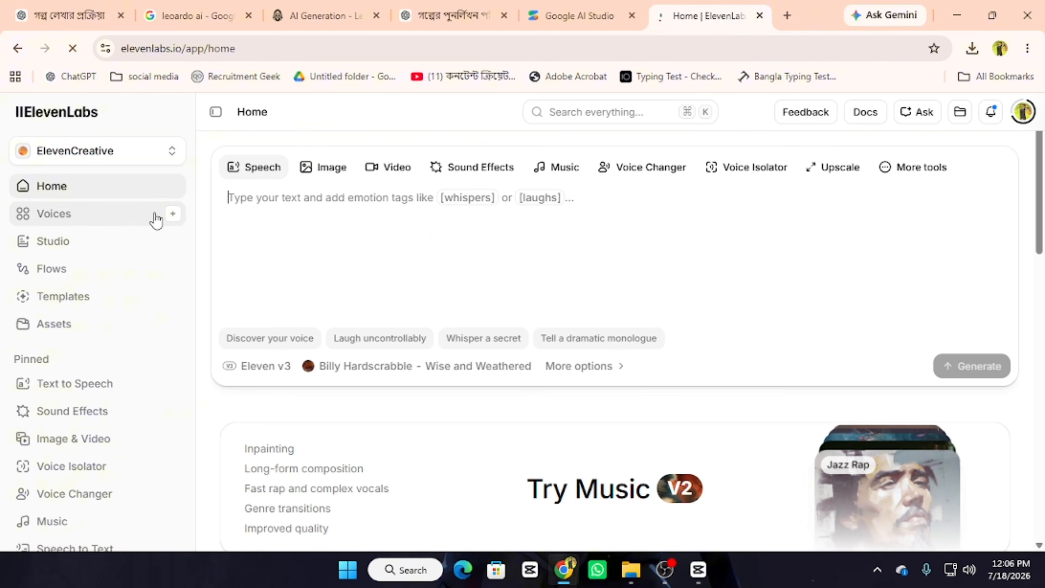
- Open the ElevenLabs voice library and look over its trending and handpicked voices
left_click(122, 221)
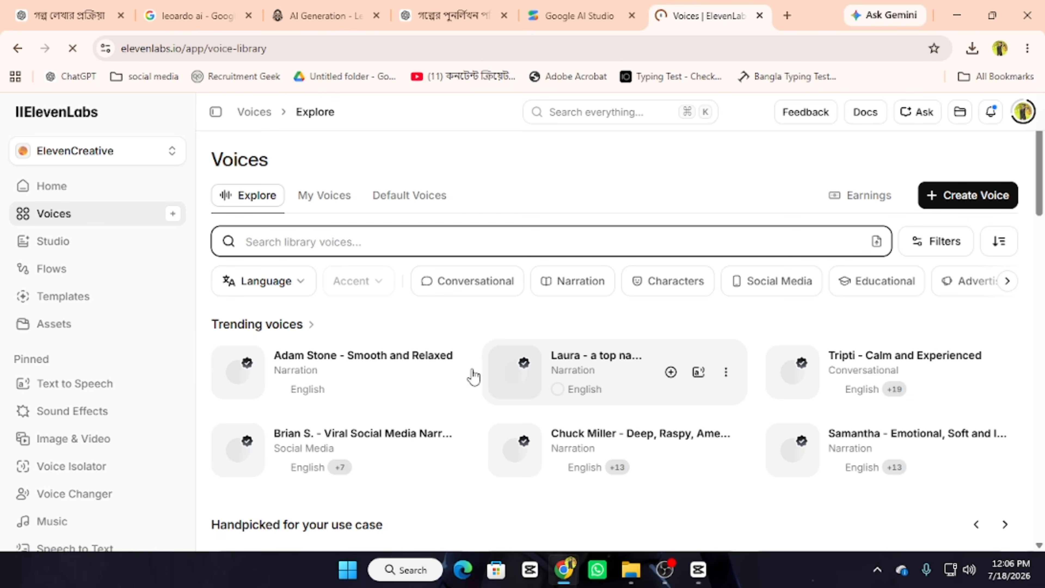
scroll(683, 366, "down", 5)
scroll(742, 399, "up", 5)
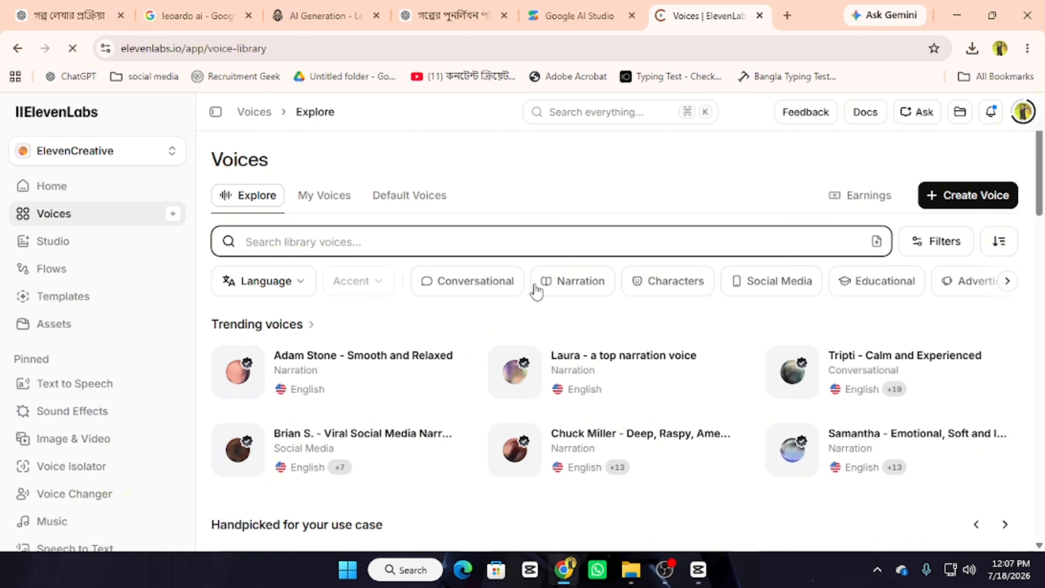
scroll(631, 299, "down", 5)
scroll(631, 299, "up", 5)
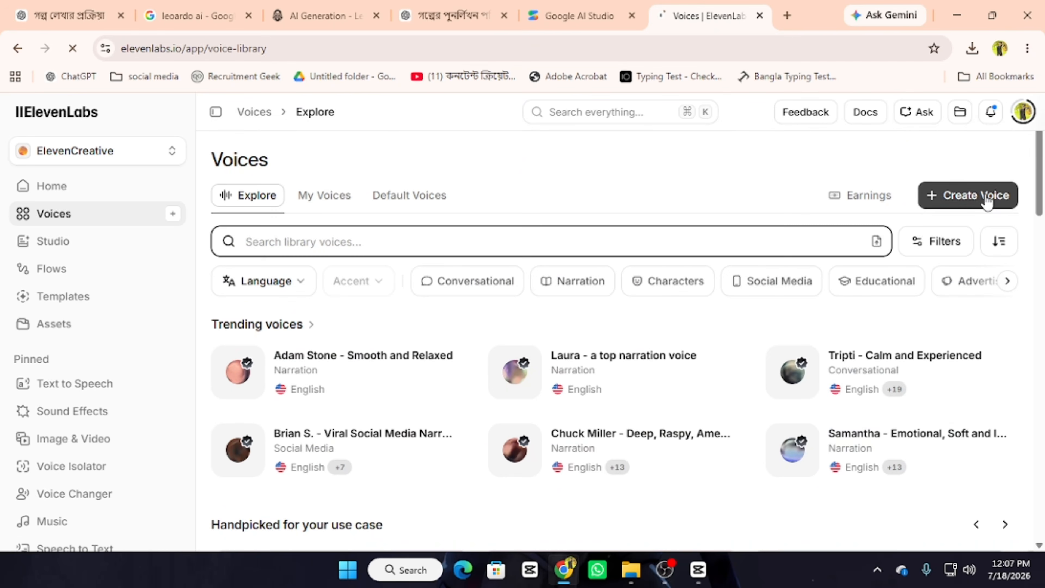
- Review the voice creation options, including Instant Voice Clone, Professional Voice Clone and Voice Remixing, and close the dialog
left_click(972, 189)
scroll(394, 331, "down", 3)
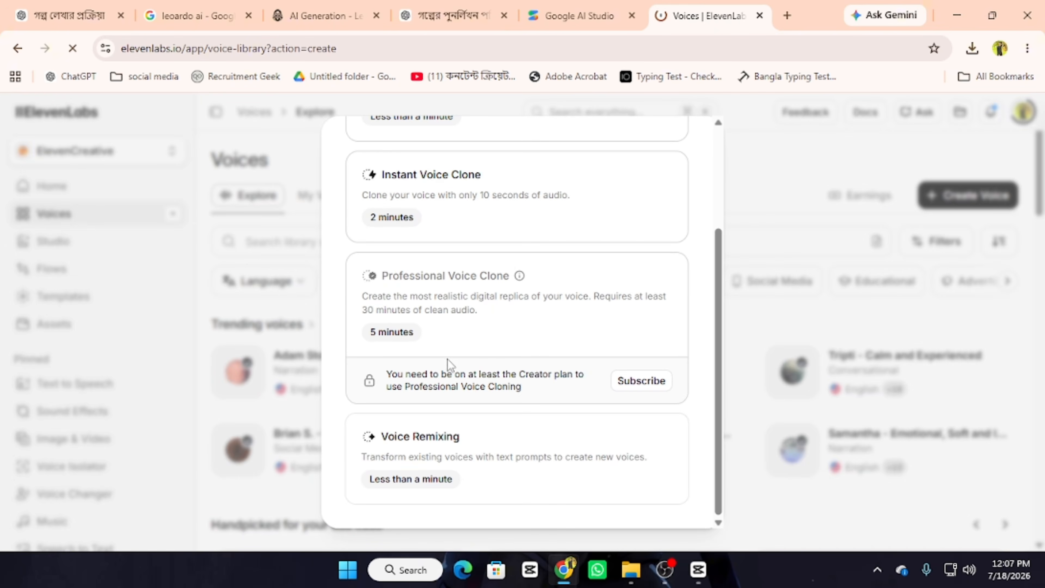
scroll(604, 197, "up", 3)
left_click(691, 137)
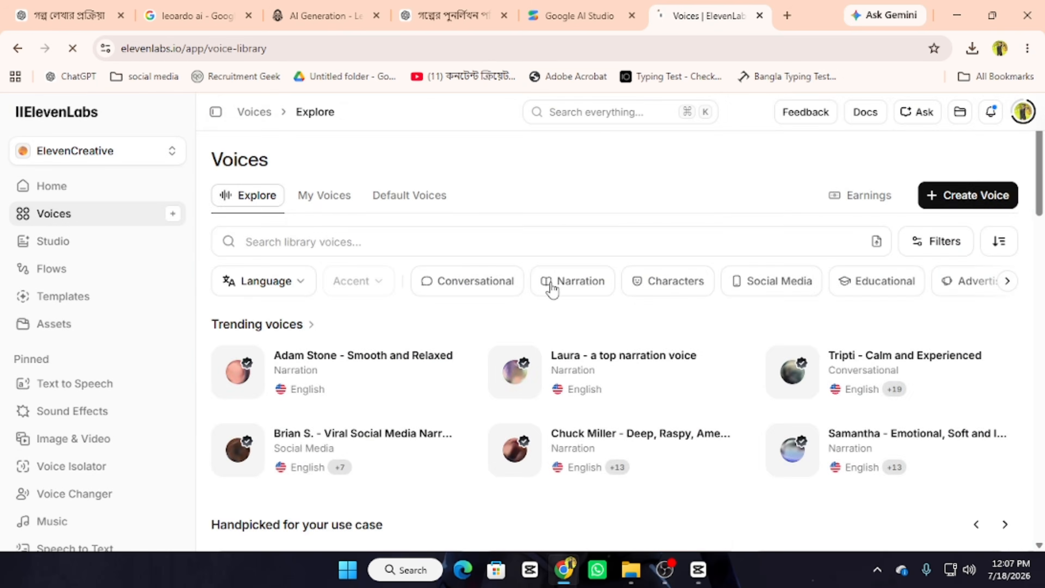
- Browse the voice library's Talking Avatars, Weekly spotlight and Iconic Voices sections
scroll(535, 309, "down", 5)
scroll(593, 338, "up", 6)
scroll(593, 337, "down", 6)
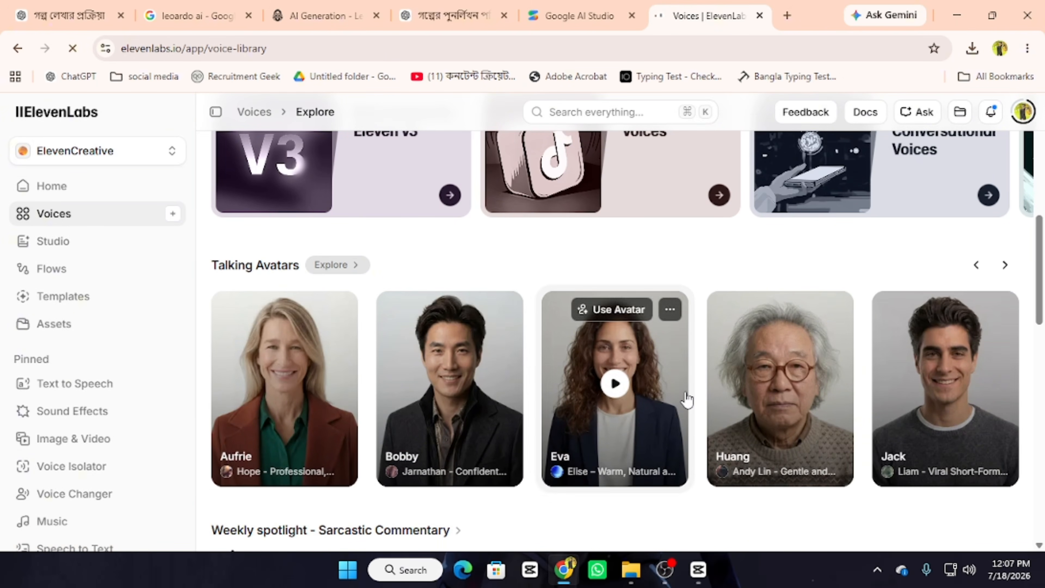
scroll(831, 407, "down", 5)
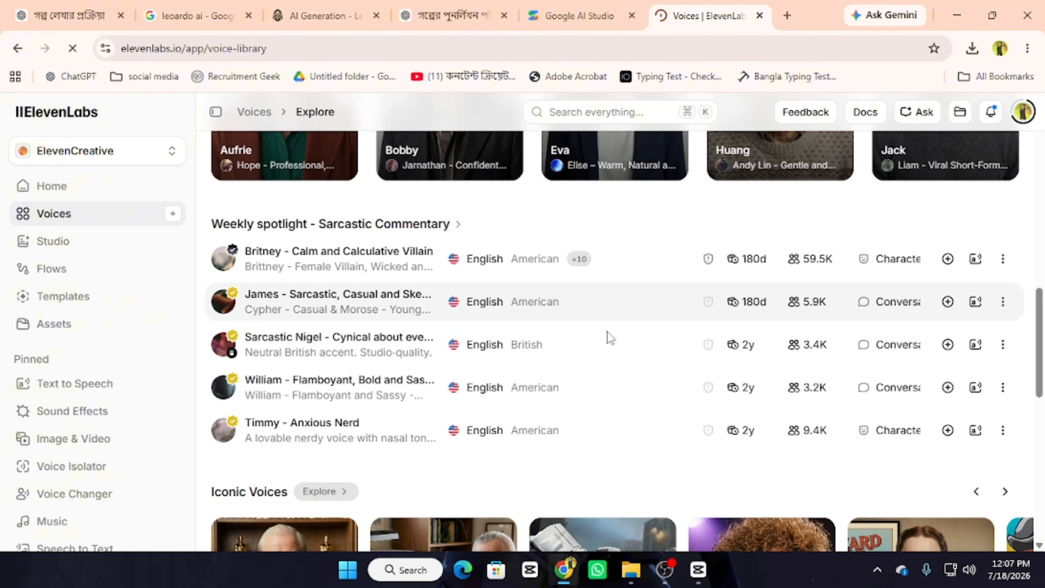
scroll(699, 350, "down", 5)
scroll(515, 453, "up", 15)
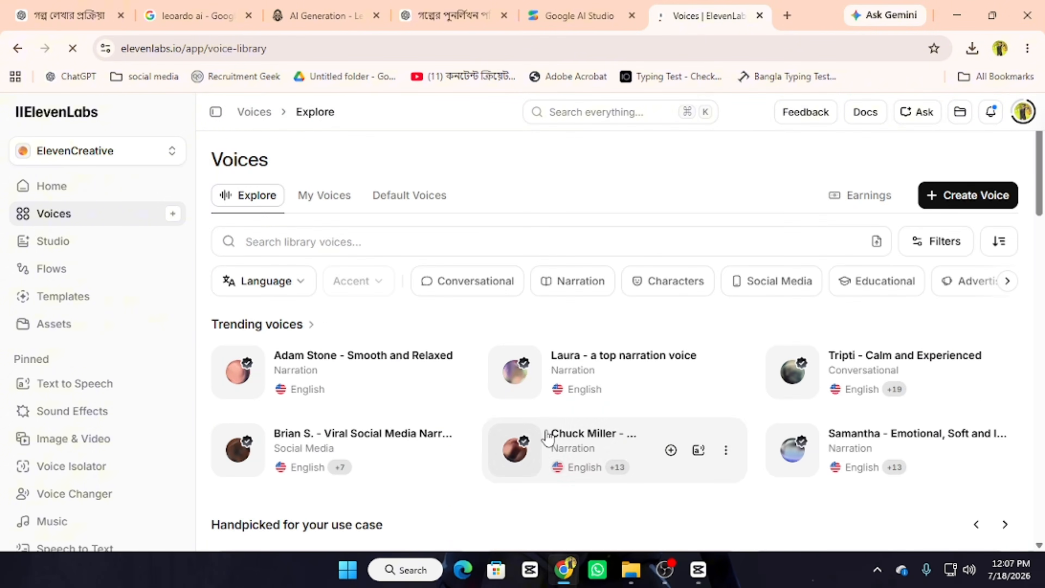
- Switch to Google AI Studio and browse the available voices in the Speaker 1 settings
left_click(580, 16)
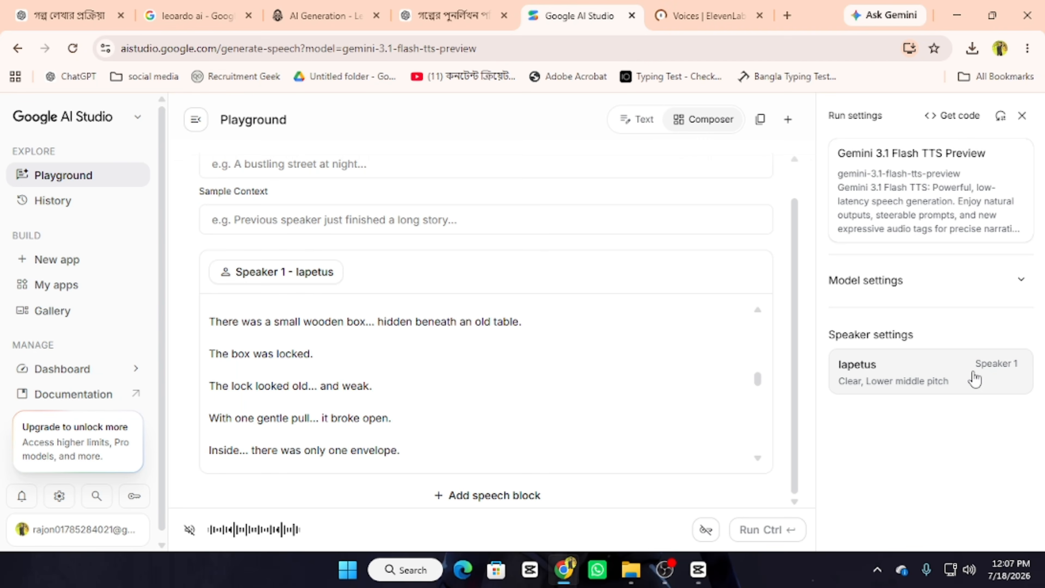
left_click(885, 382)
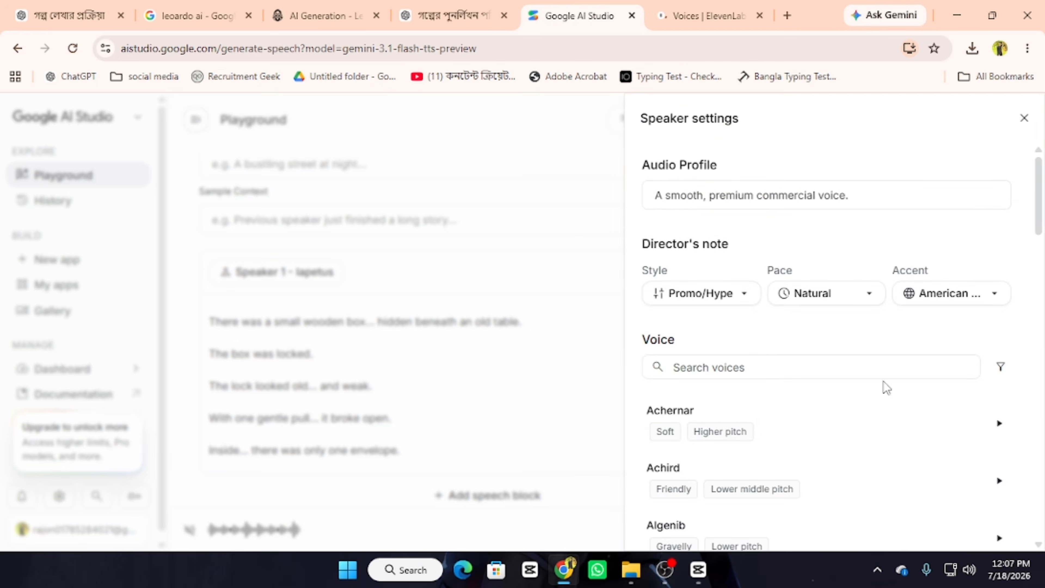
scroll(790, 469, "down", 20)
scroll(794, 457, "up", 20)
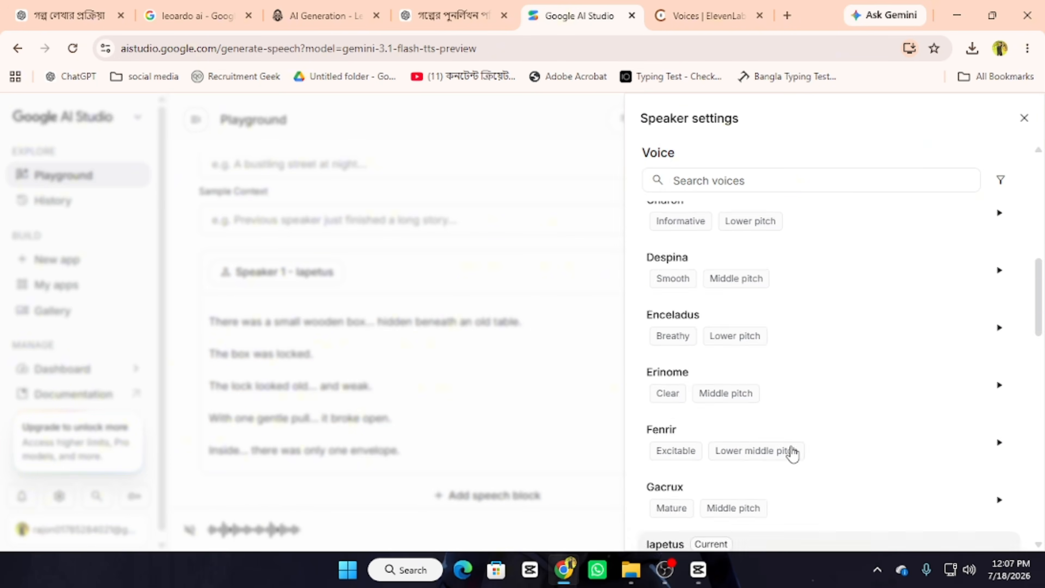
- Return to the ElevenLabs voice library and look over its voice sections again
left_click(716, 13)
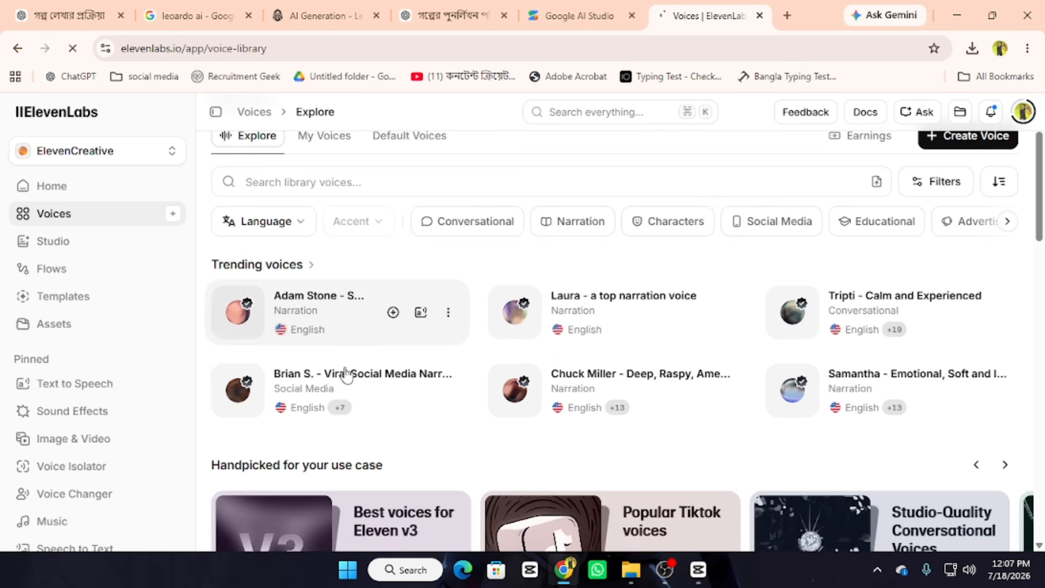
scroll(385, 329, "down", 15)
scroll(543, 451, "up", 10)
scroll(561, 450, "up", 5)
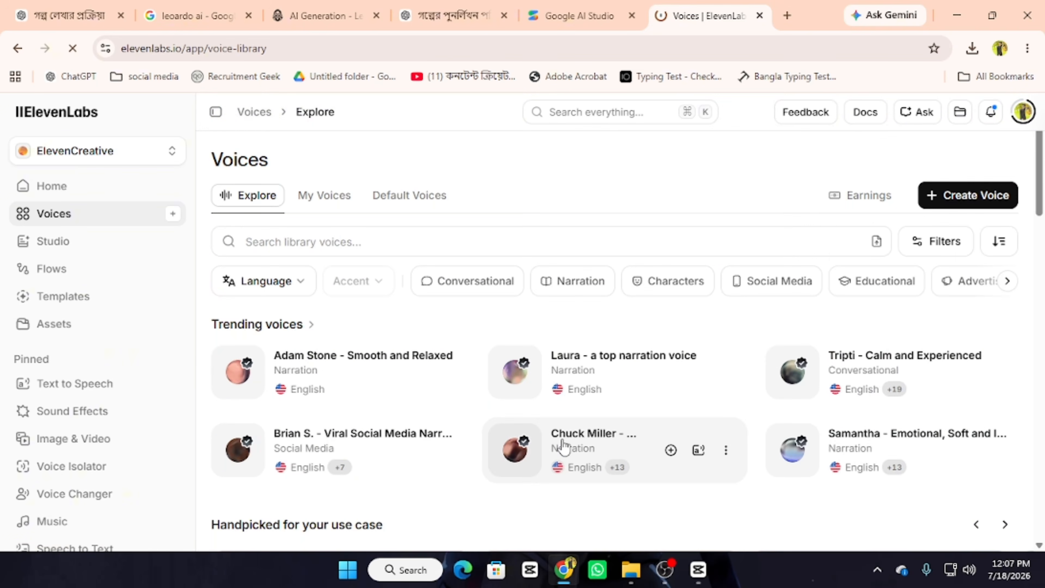
- Check the total and remaining credits of the ElevenLabs account and open the Home page with its speech generator
left_click(1022, 112)
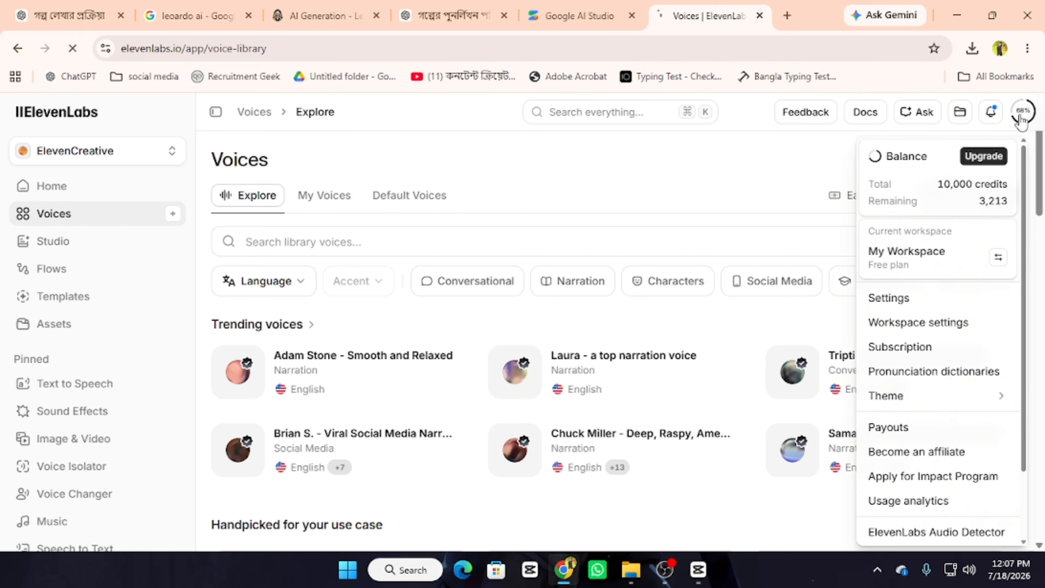
left_click_drag(939, 185, 1007, 202)
left_click(509, 242)
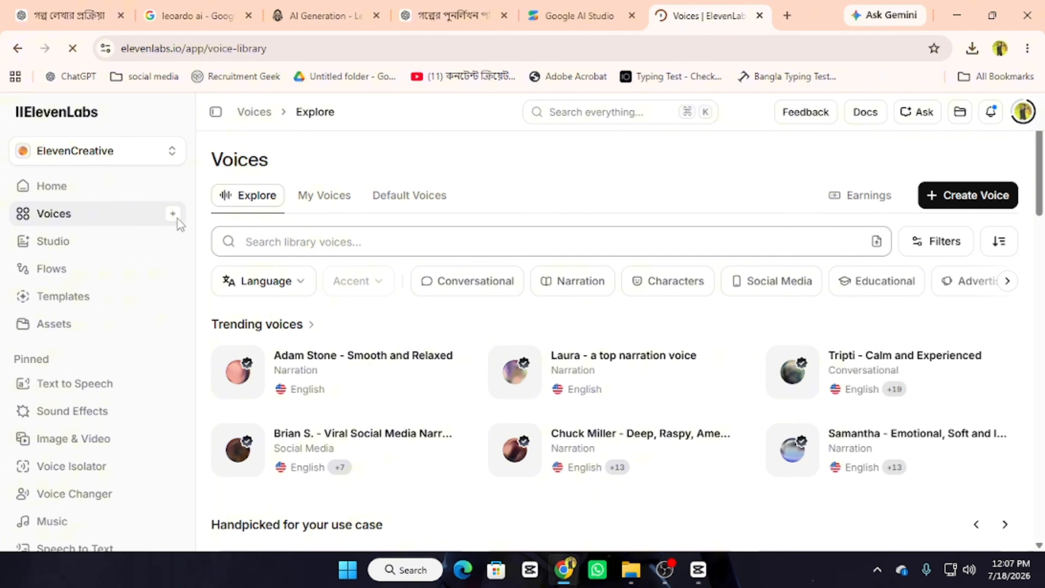
left_click(58, 190)
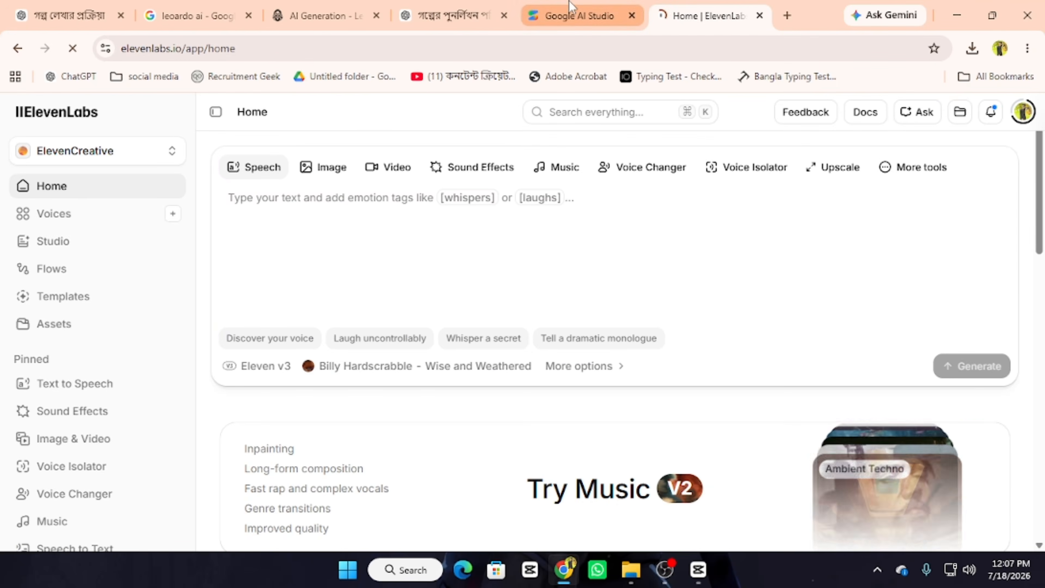
- Return to Google AI Studio, close the speaker settings and look through the narration script in the Speaker 1 block
left_click(571, 7)
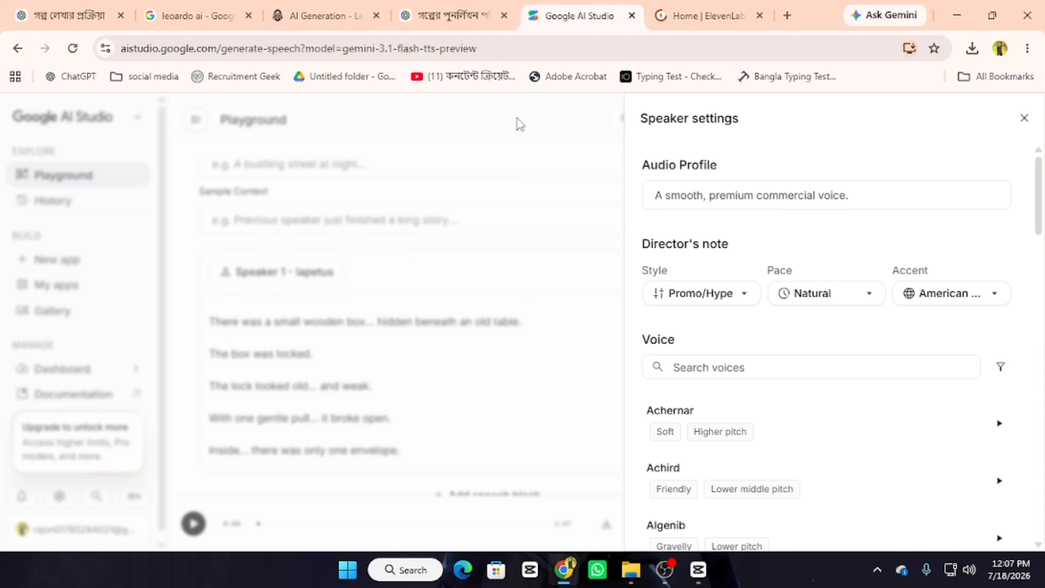
left_click(555, 361)
scroll(451, 408, "down", 5)
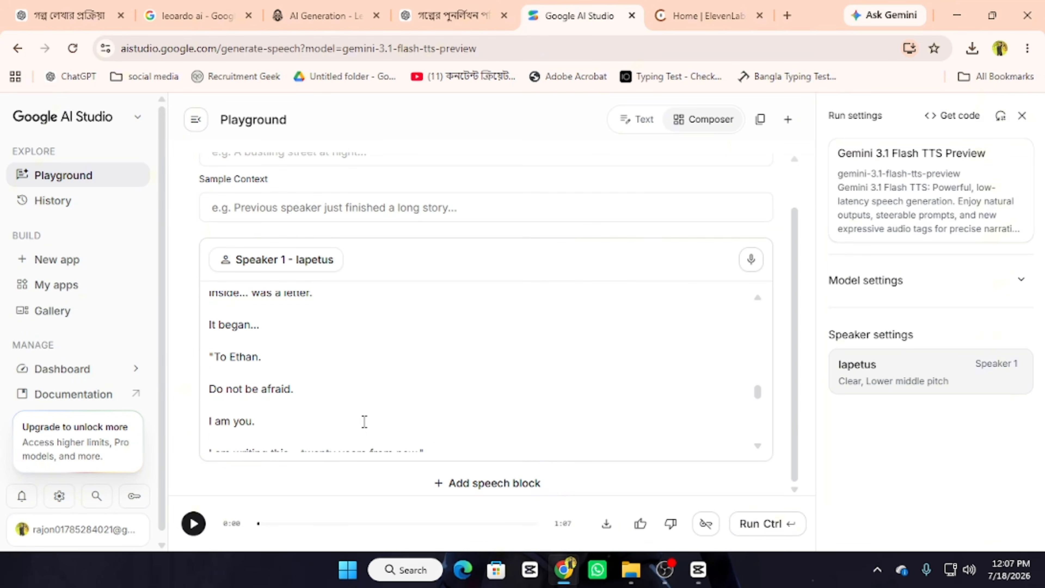
scroll(364, 421, "down", 8)
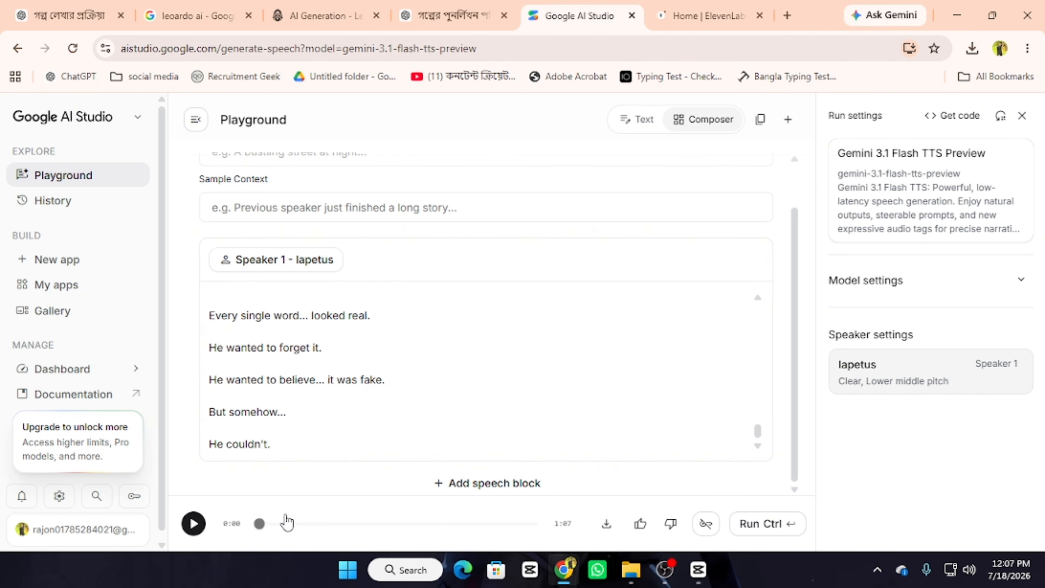
- Play the start of the generated Iapetus narration and download it as a WAV file
left_click(194, 524)
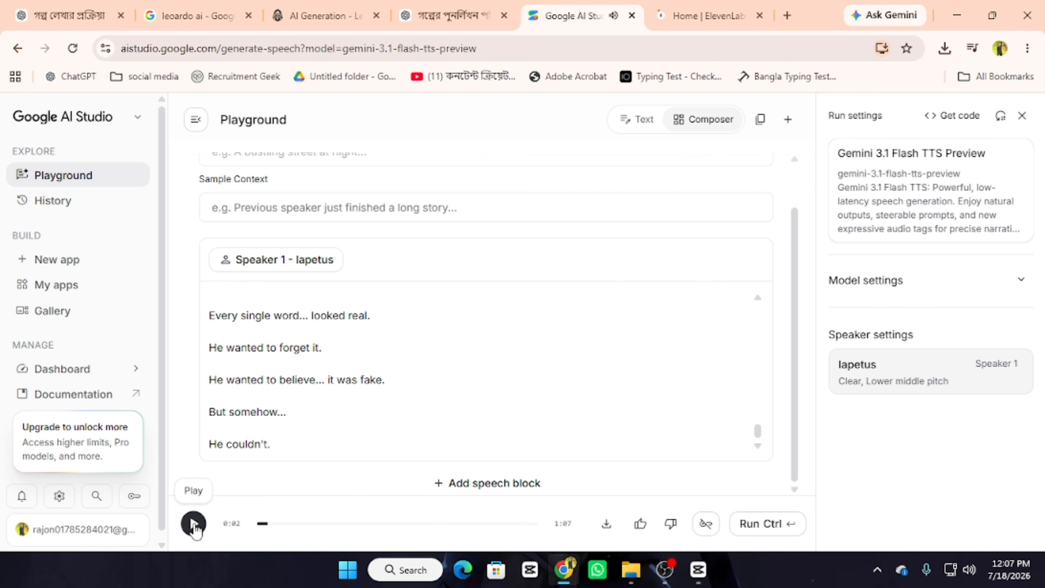
left_click(607, 524)
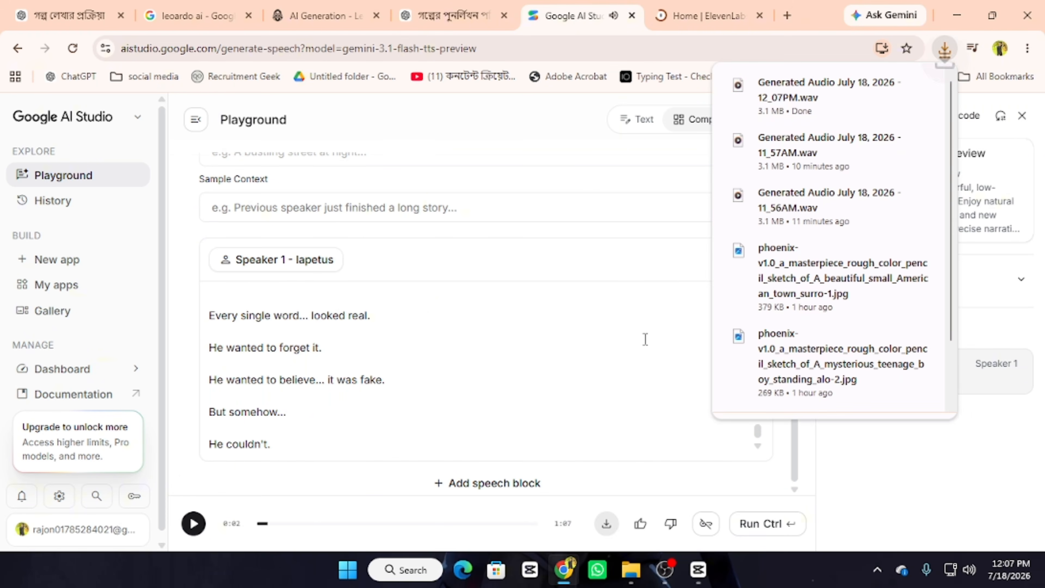
left_click(892, 86)
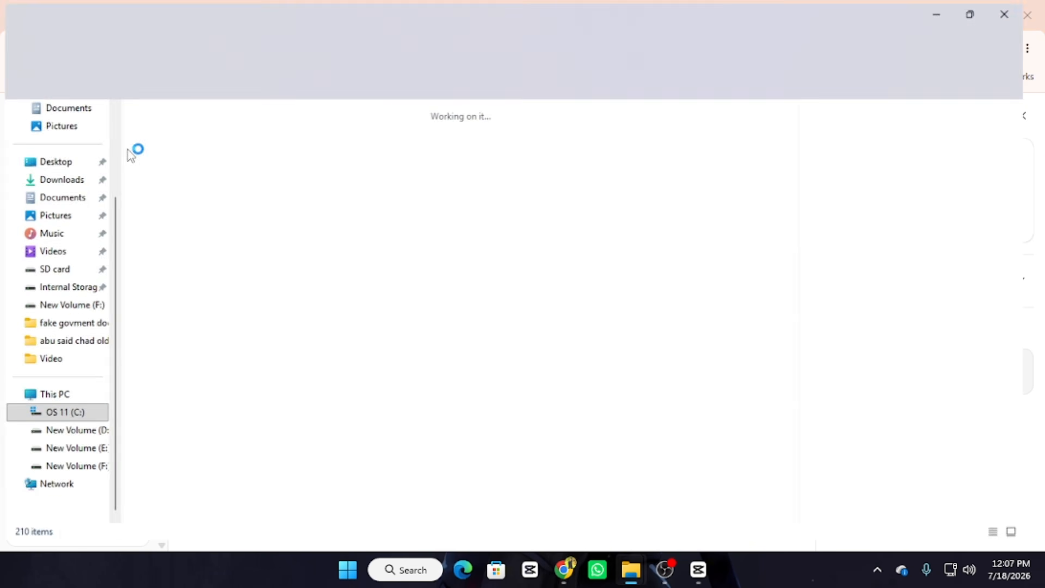
left_click(956, 10)
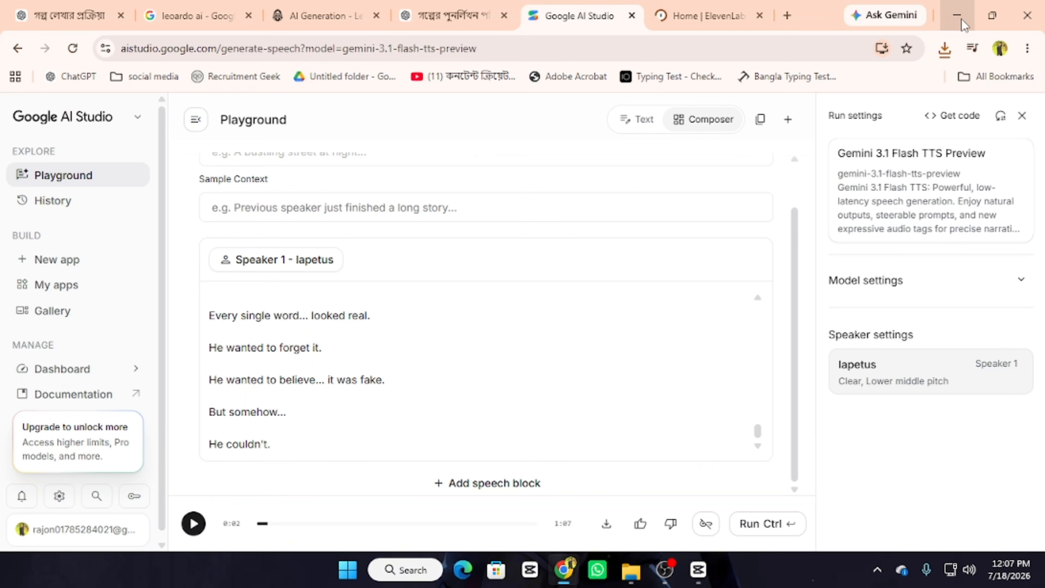
scroll(371, 348, "up", 15)
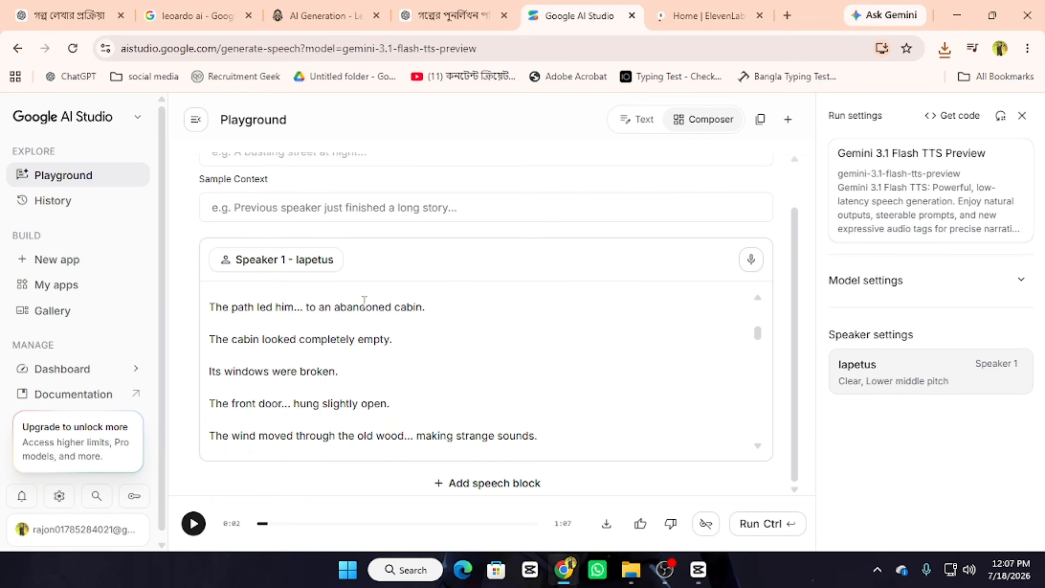
- Switch to Leonardo.Ai and look over the generated Sketch (Color) street and small-town images
left_click(321, 16)
scroll(477, 296, "down", 8)
scroll(541, 378, "up", 18)
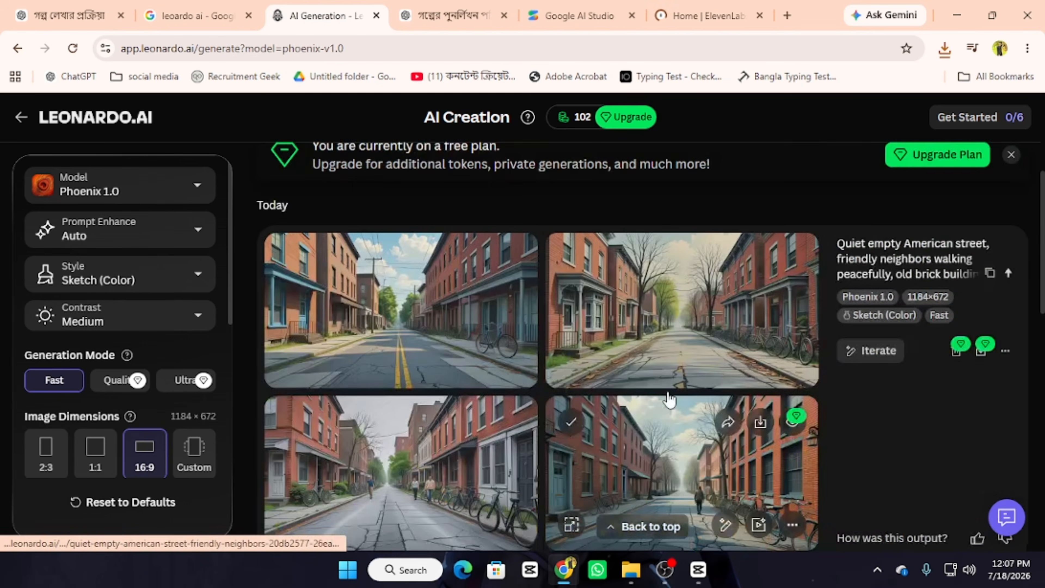
scroll(508, 427, "down", 10)
scroll(567, 402, "up", 3)
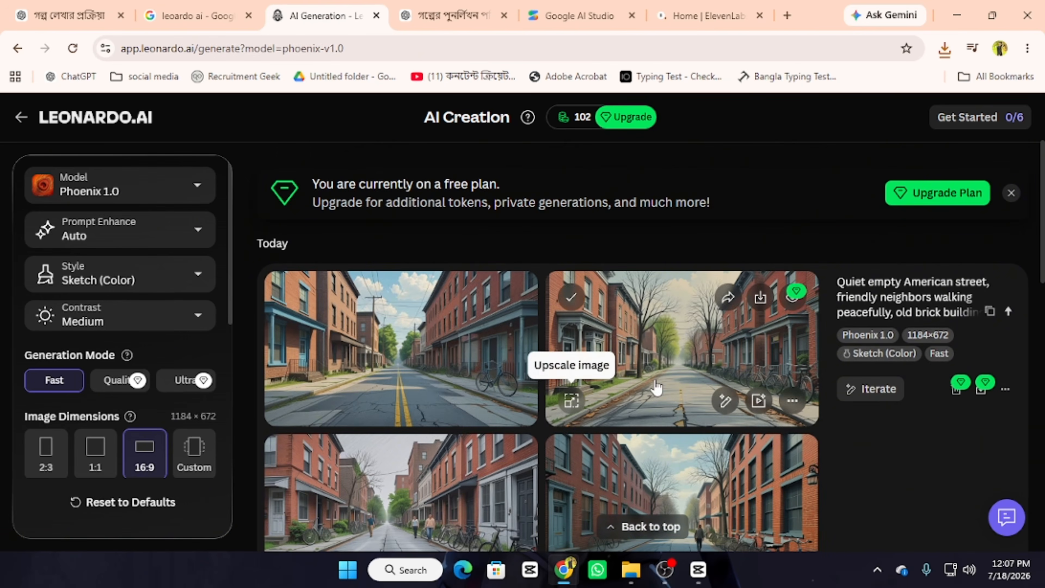
scroll(542, 398, "down", 1)
scroll(535, 397, "down", 2)
scroll(551, 412, "up", 7)
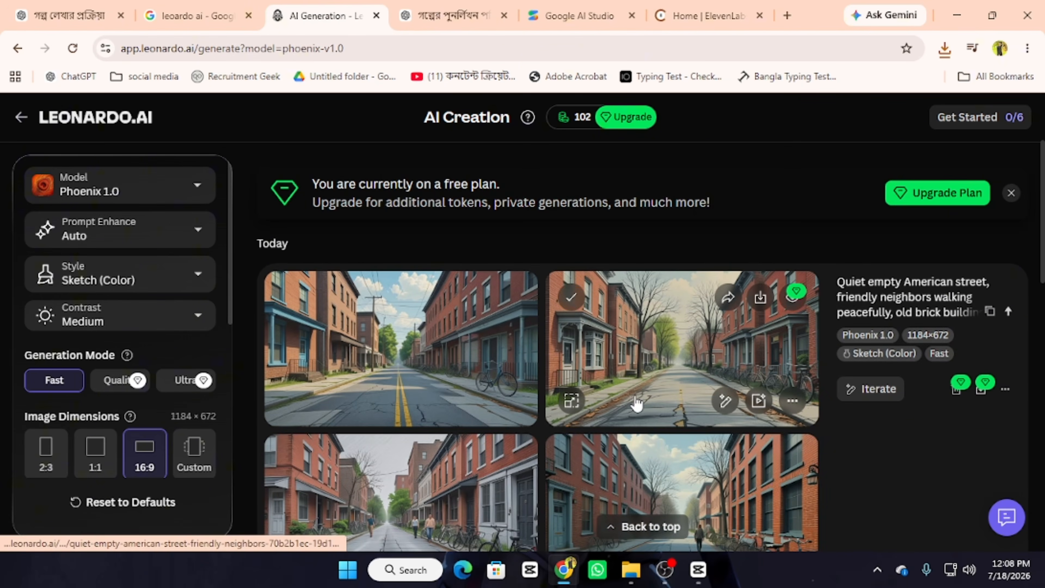
scroll(535, 412, "down", 7)
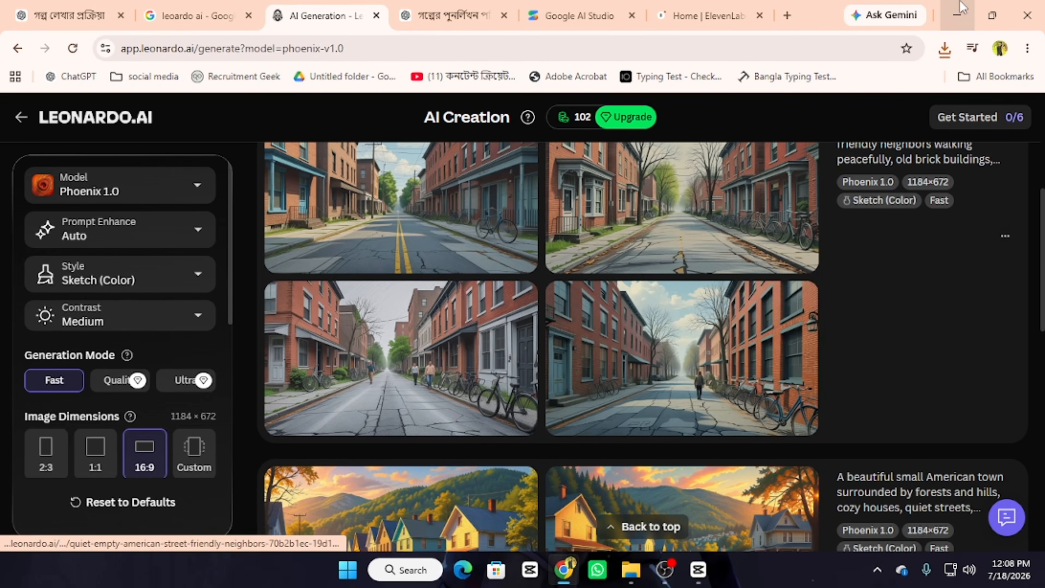
- Minimize the browser, launch CapCut from the desktop and create a new project
left_click(956, 17)
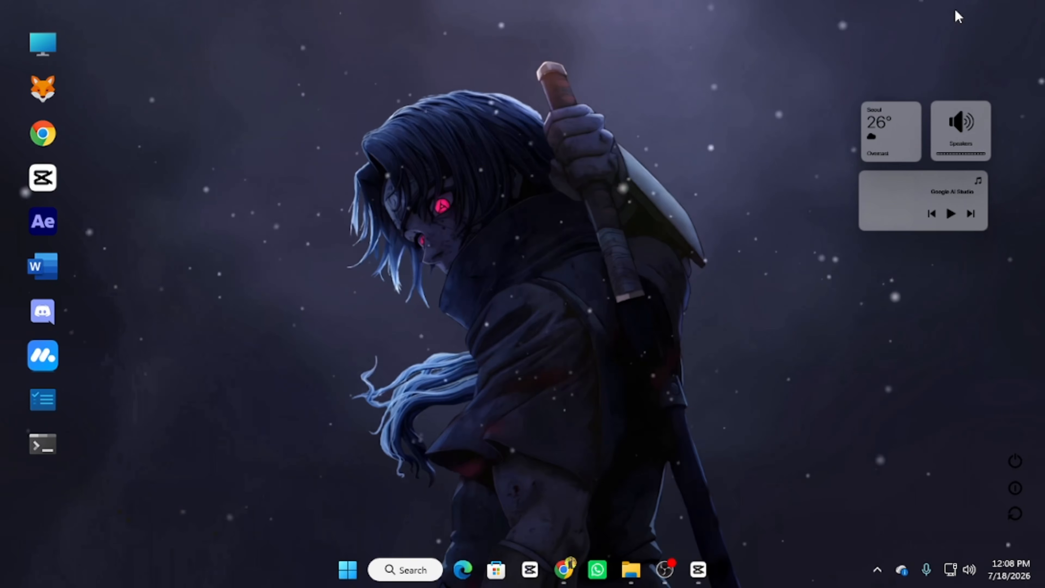
double_click(45, 178)
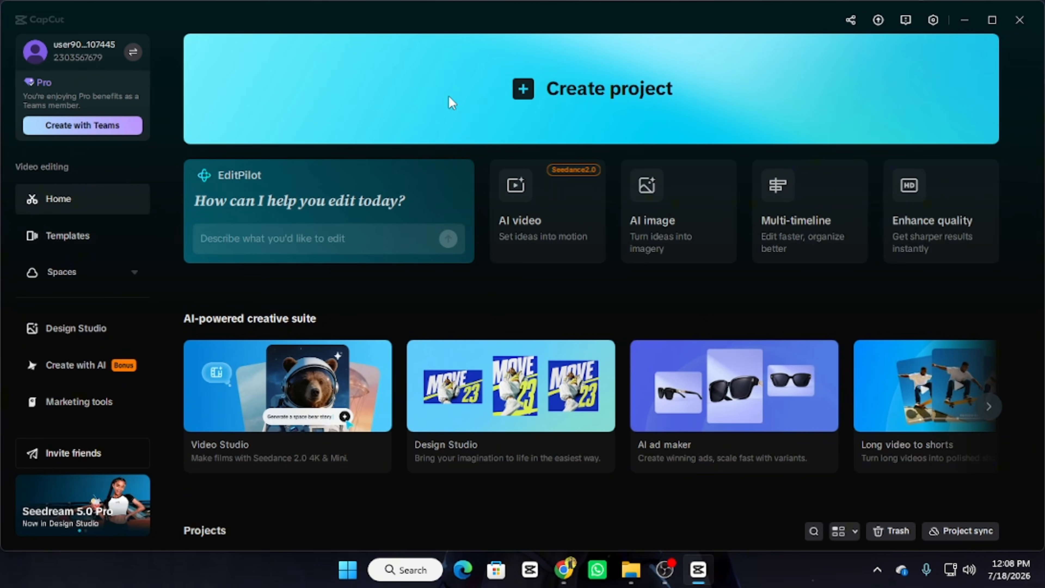
left_click(517, 81)
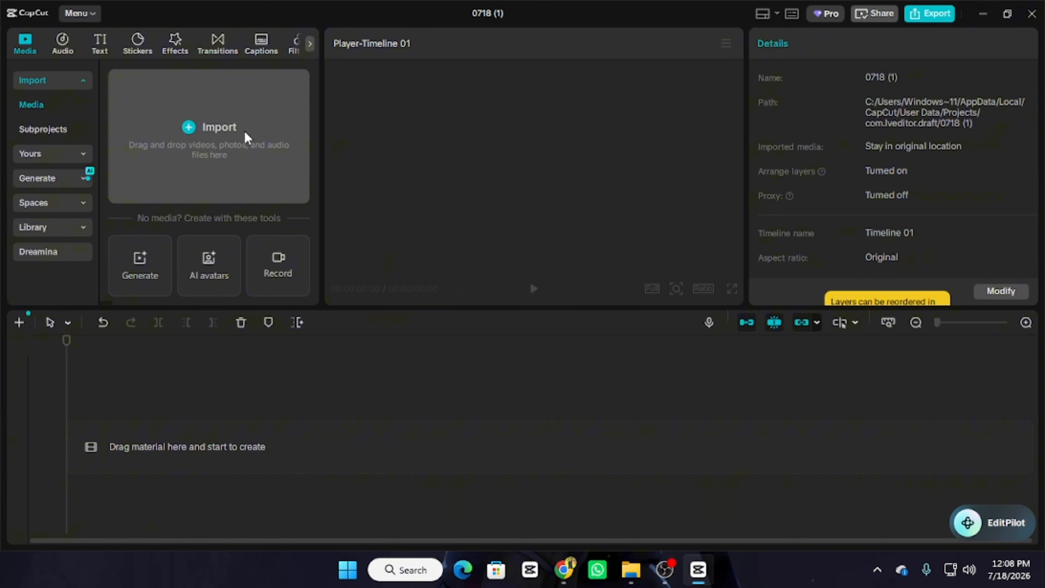
- Import Generated Audio July 18, 2026 - 12_07PM.wav from Downloads, place it at the start of the timeline and play it briefly
left_click(196, 134)
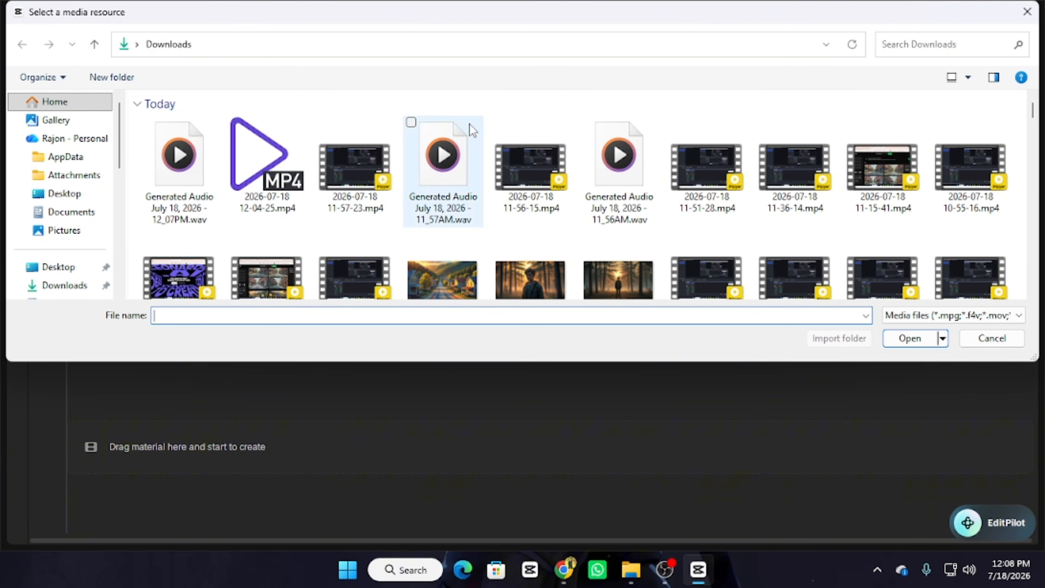
left_click(183, 181)
left_click(922, 340)
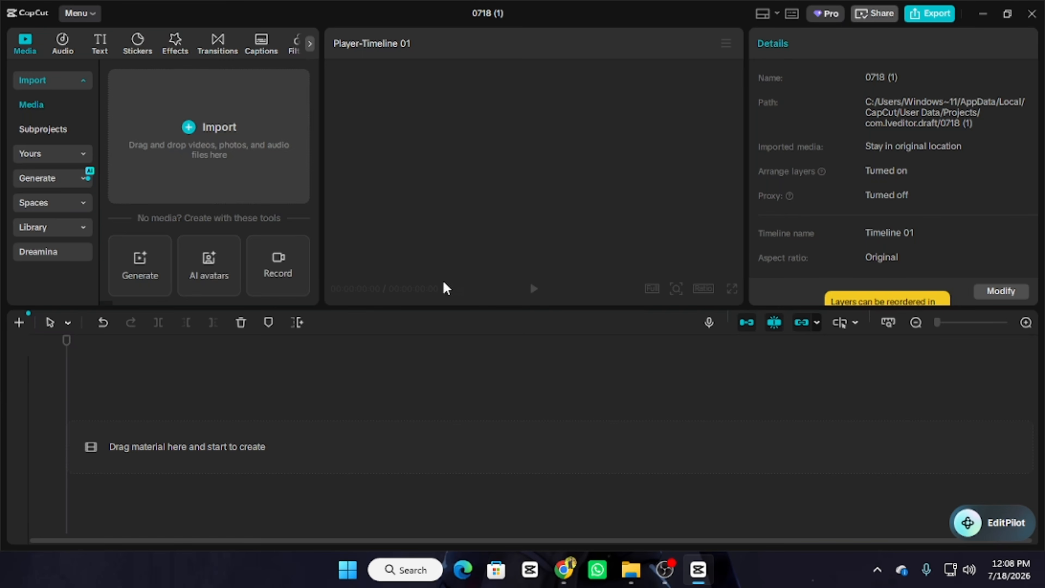
left_click_drag(166, 155, 169, 473)
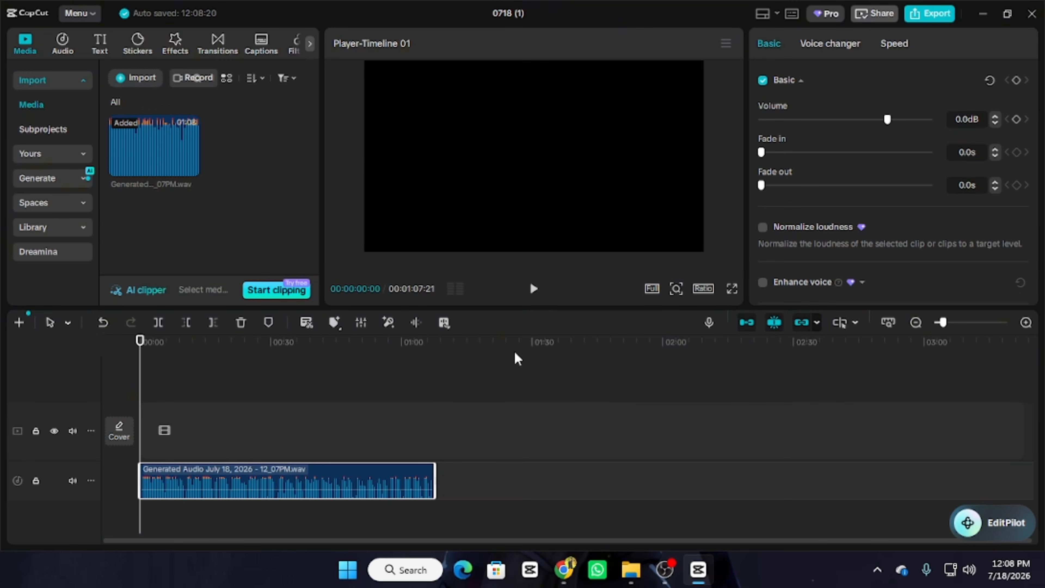
left_click(534, 289)
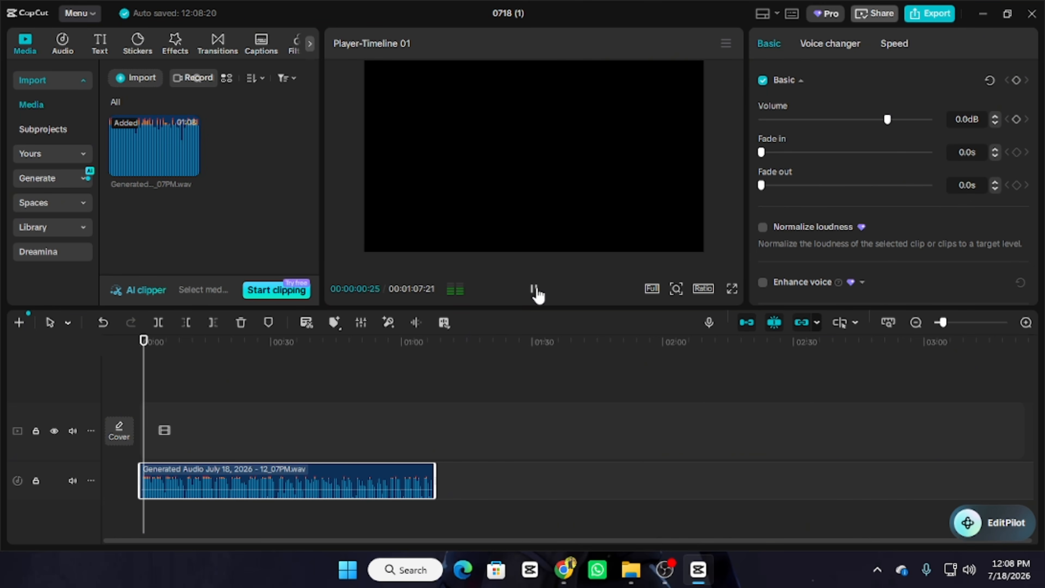
left_click(534, 290)
- Import the small American town image, ending in surro-1.jpg, from Downloads into the project media
left_click(145, 78)
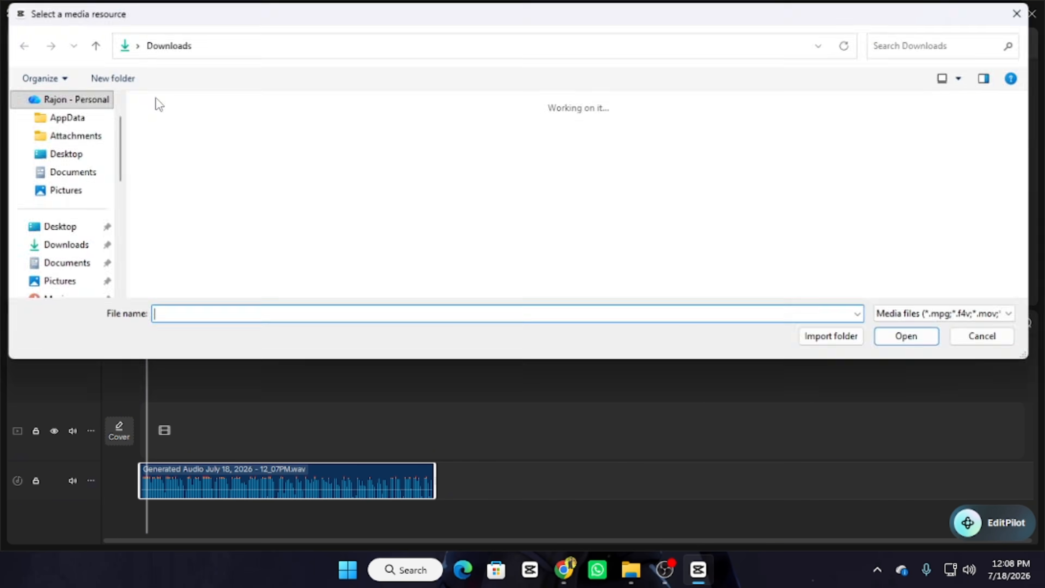
scroll(437, 173, "down", 5)
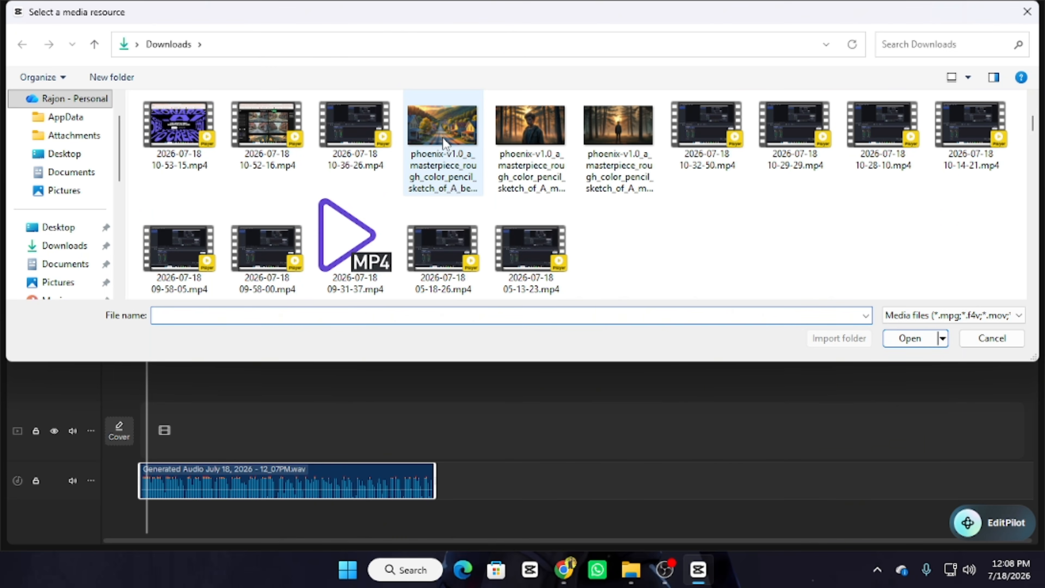
left_click(453, 140)
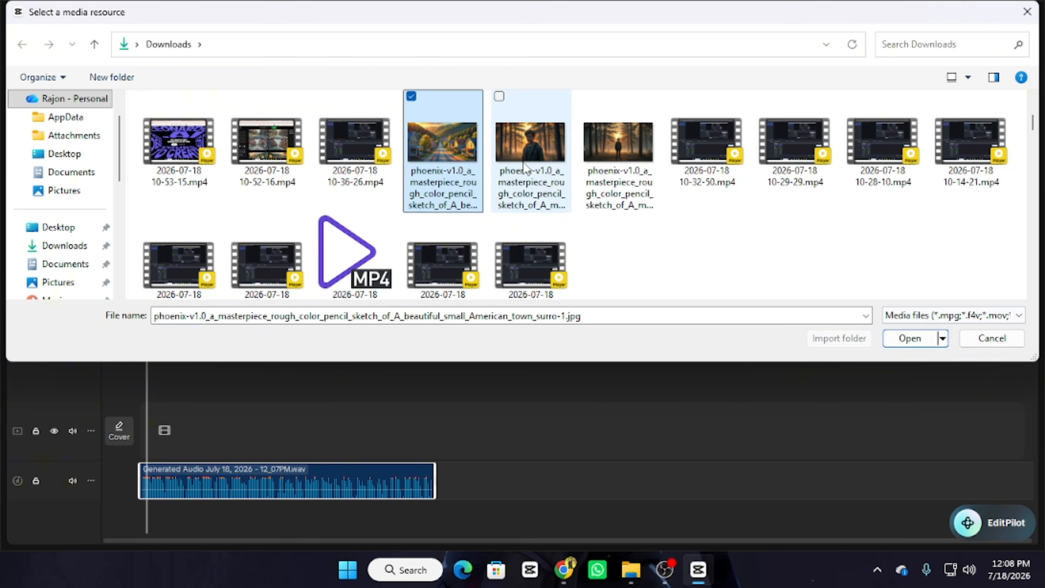
left_click(911, 338)
left_click(390, 186)
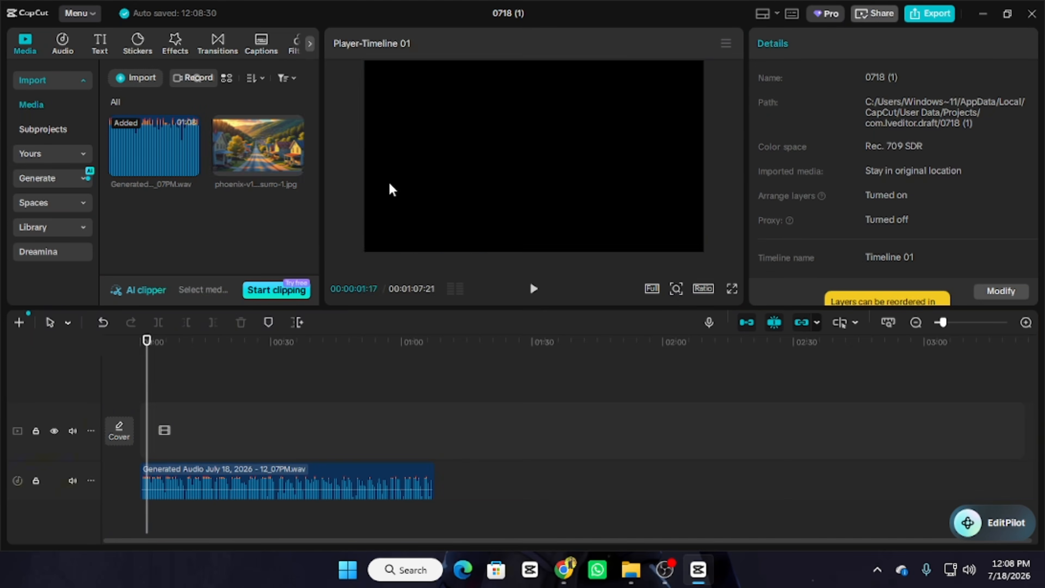
- Import the two mysterious teenage boy images, ending in alo-2.jpg and alo-3.jpg, from Downloads into the project media
key("ctrl+i")
left_click(531, 272)
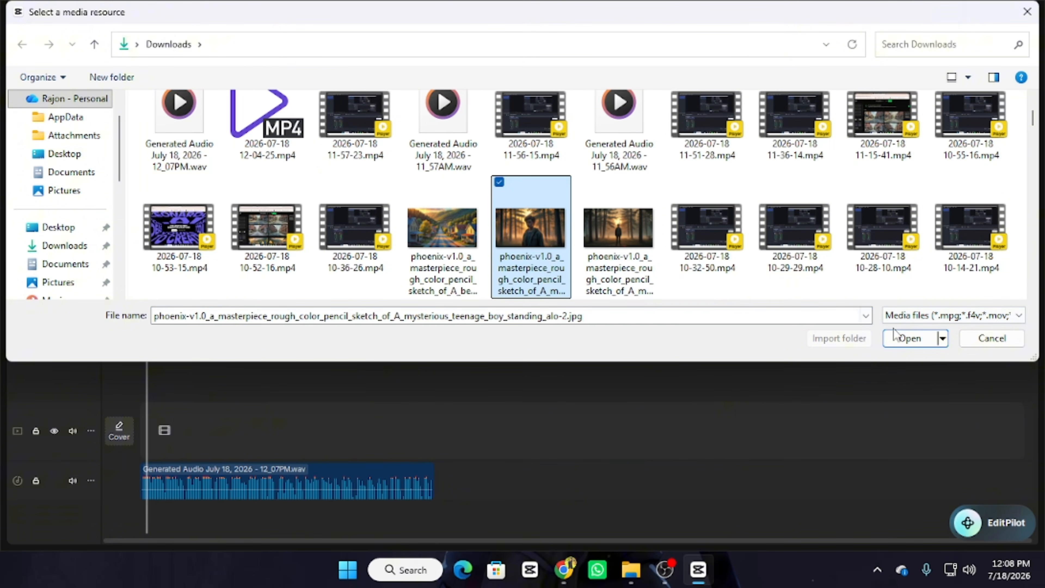
left_click(910, 338)
left_click(124, 82)
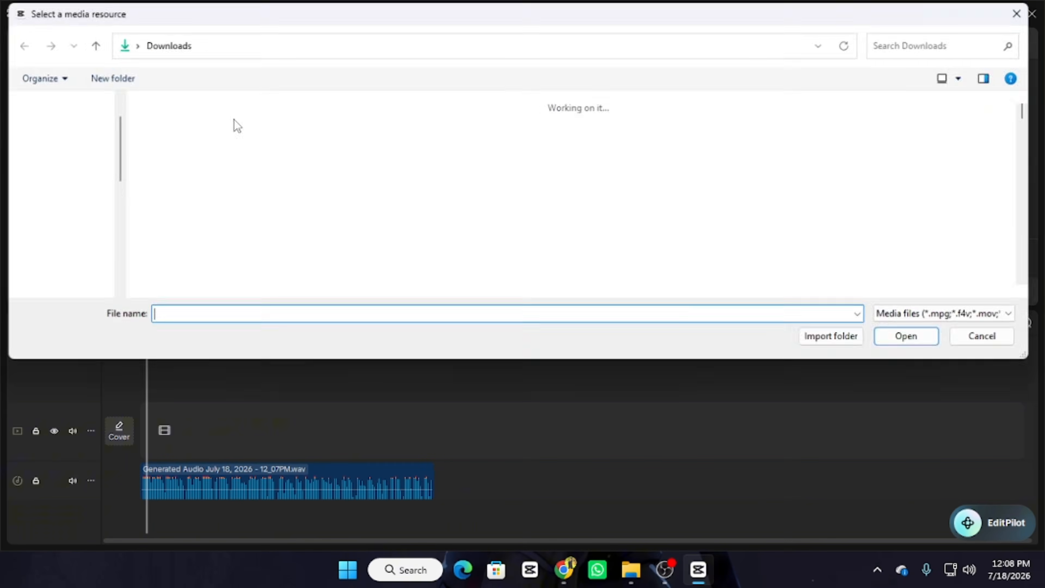
left_click(632, 281)
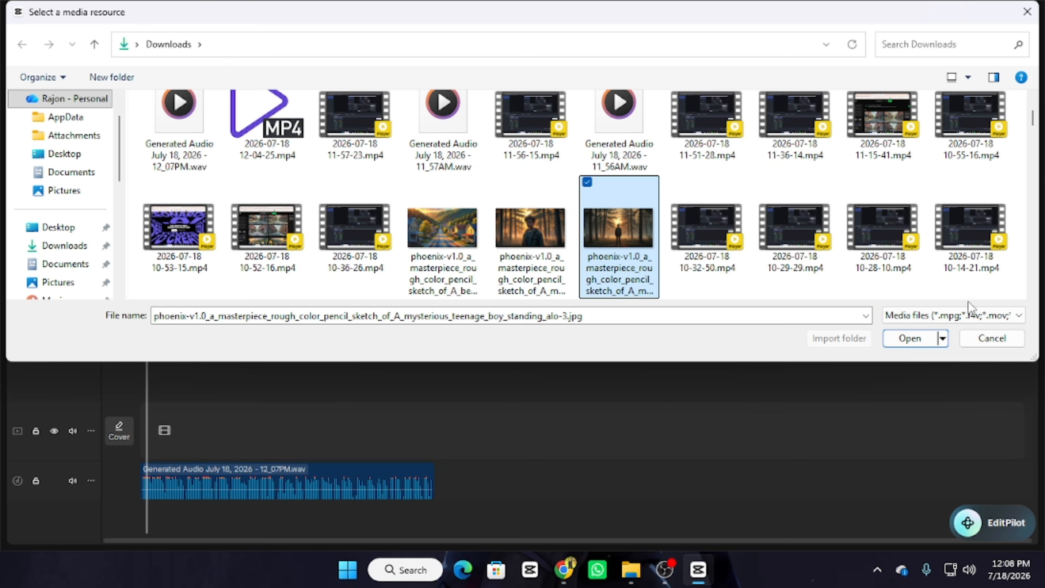
left_click(910, 338)
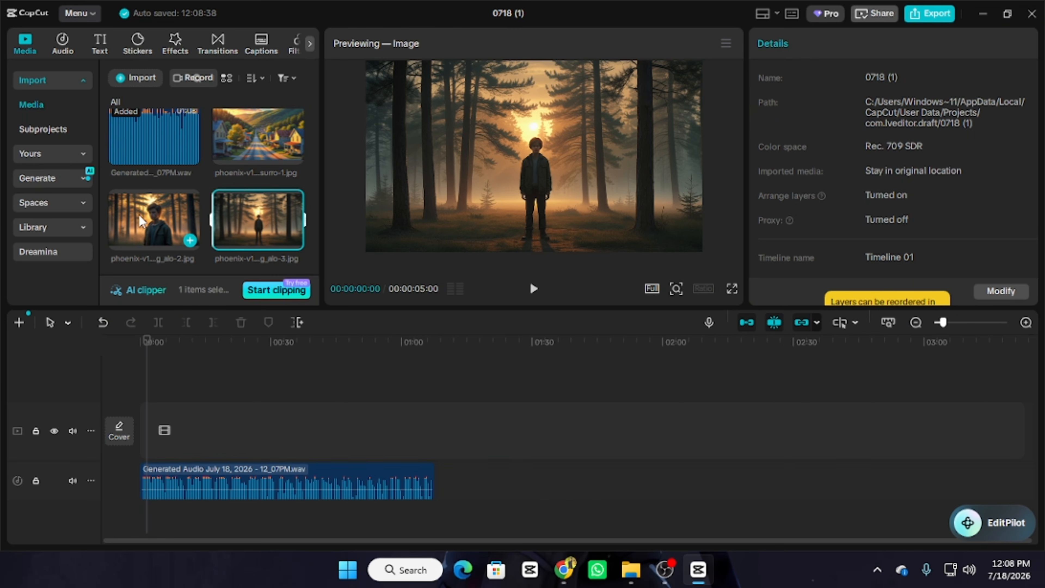
- Place the close-up teenage boy image, alo-2.jpg, at the start of the video track, followed by the town image, surro-1.jpg
left_click_drag(140, 221, 141, 436)
left_click_drag(146, 363, 134, 363)
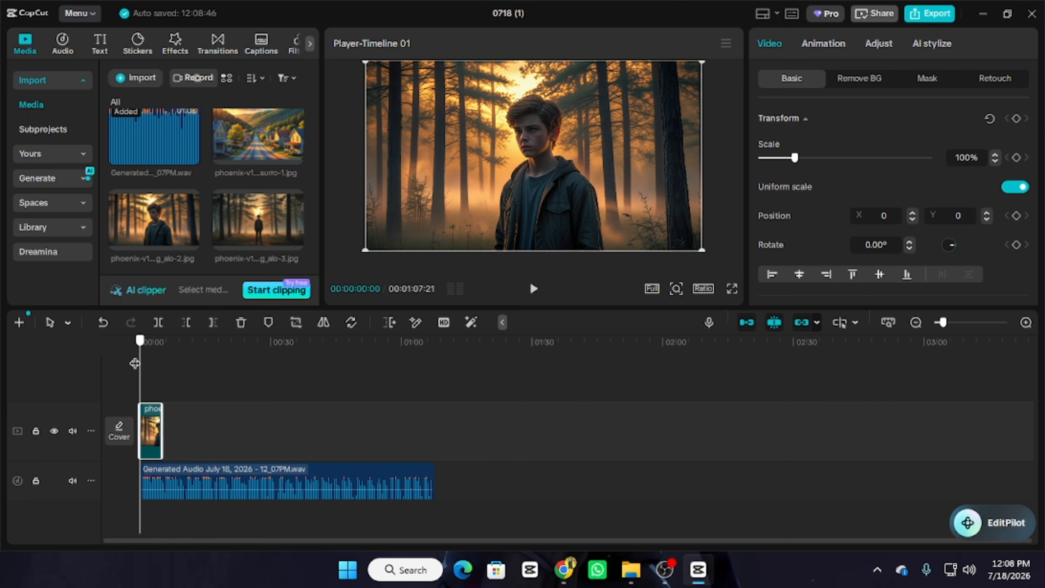
left_click_drag(243, 221, 166, 448)
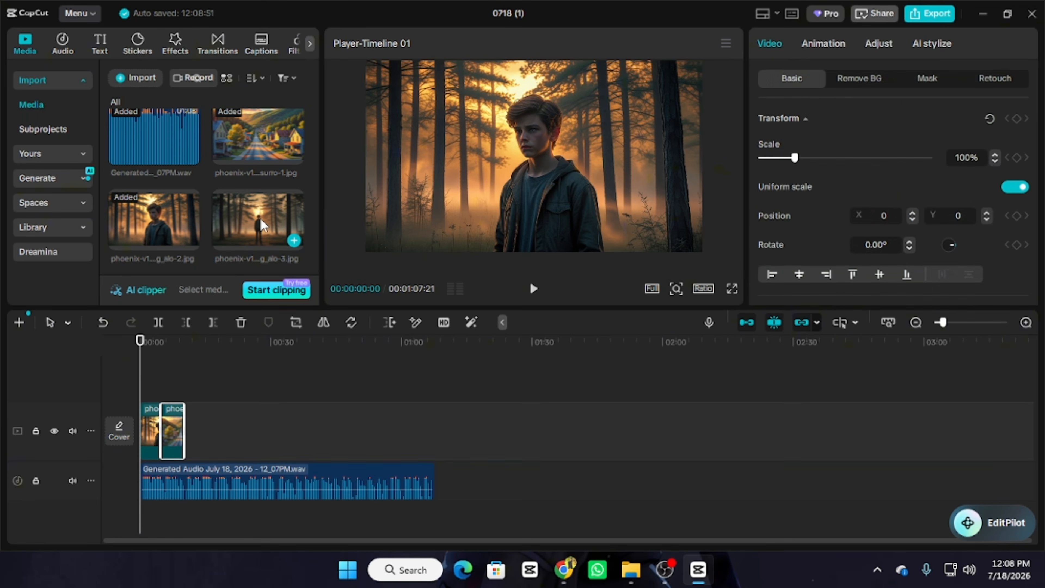
- Generate English auto captions from the narration audio, with bilingual captions set to None
left_click(184, 492)
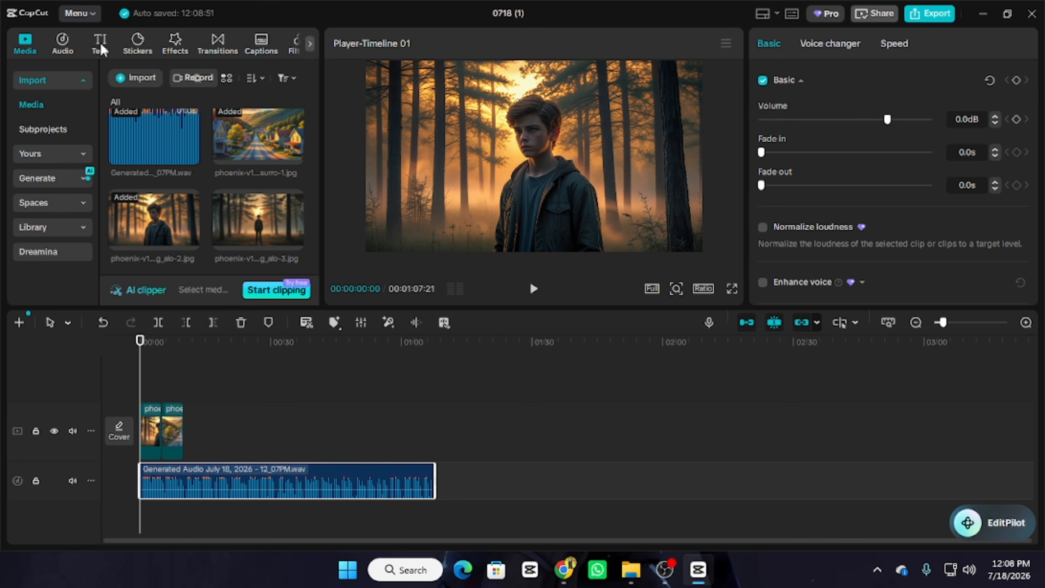
left_click(100, 51)
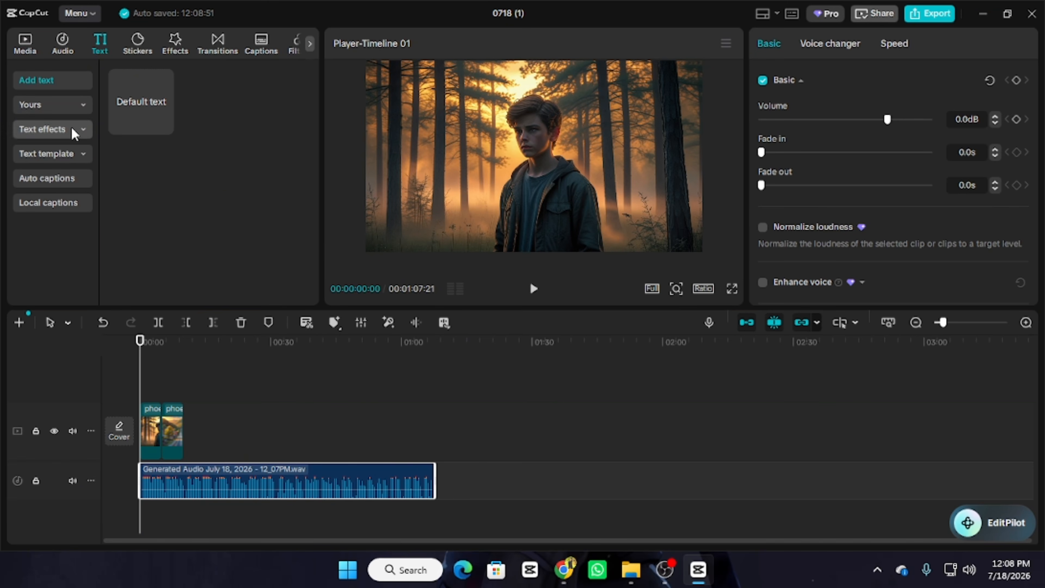
left_click(46, 181)
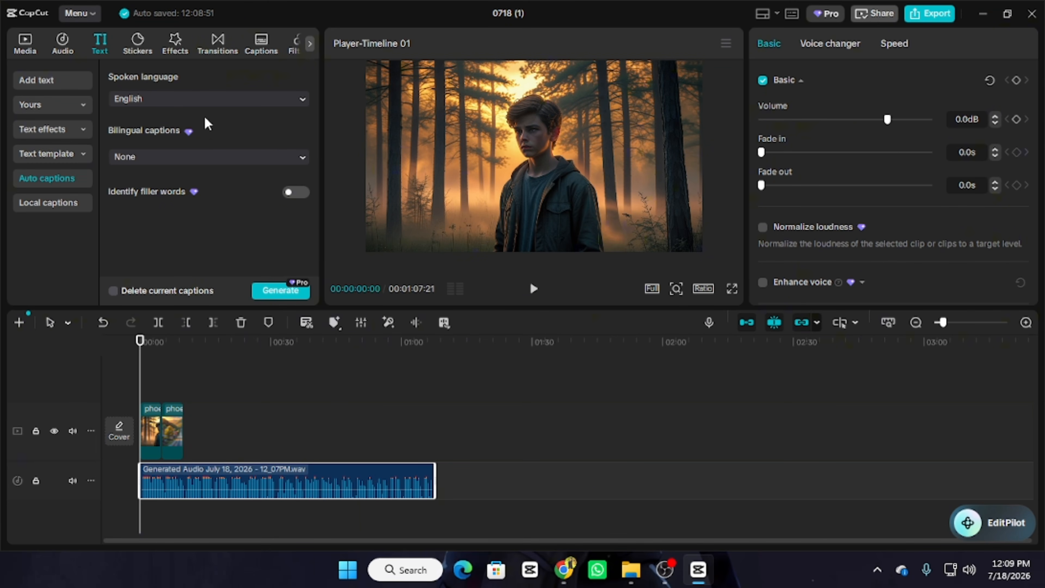
scroll(183, 140, "down", 1)
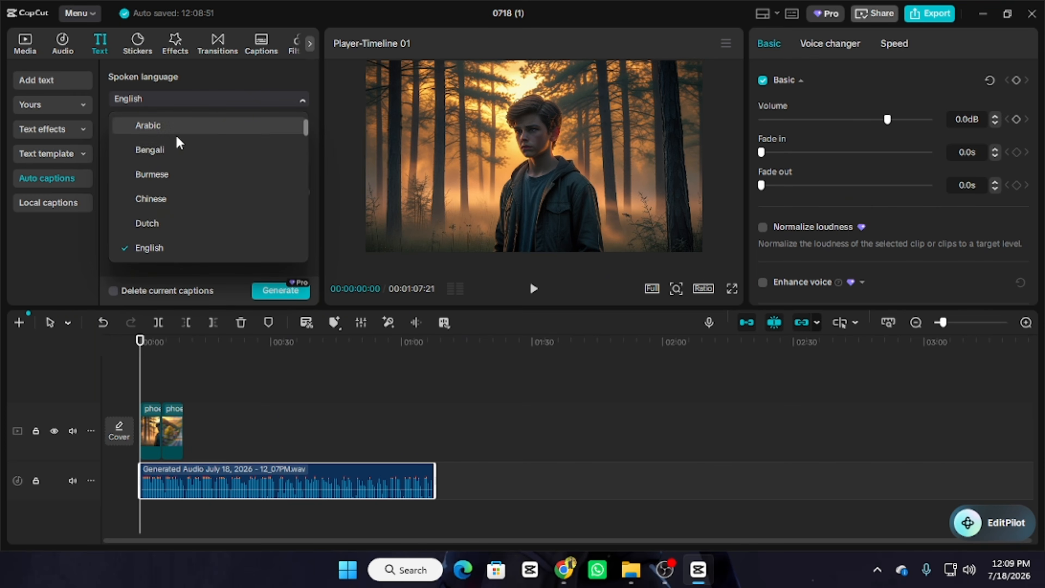
left_click(275, 81)
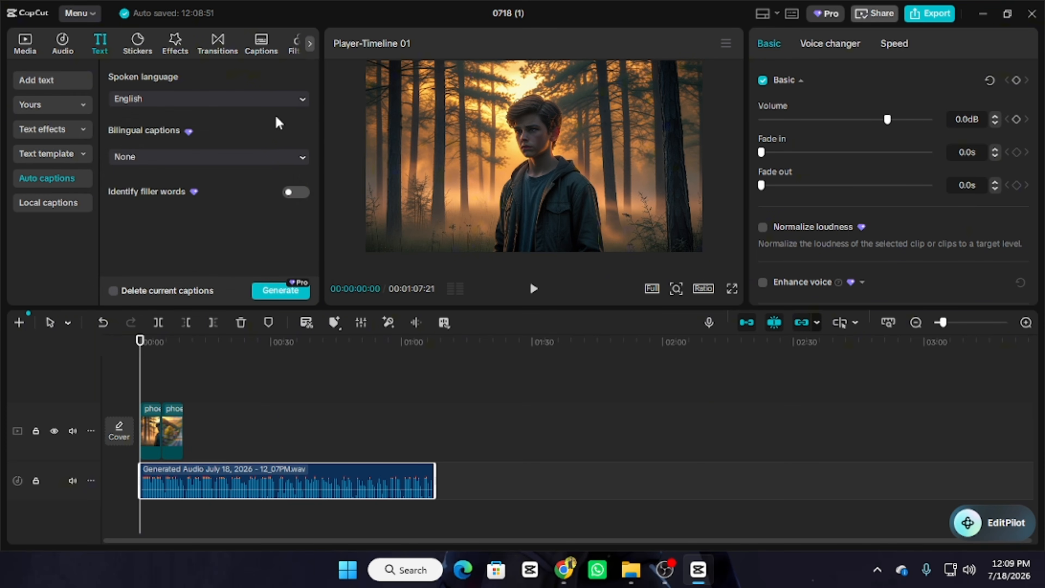
left_click(278, 292)
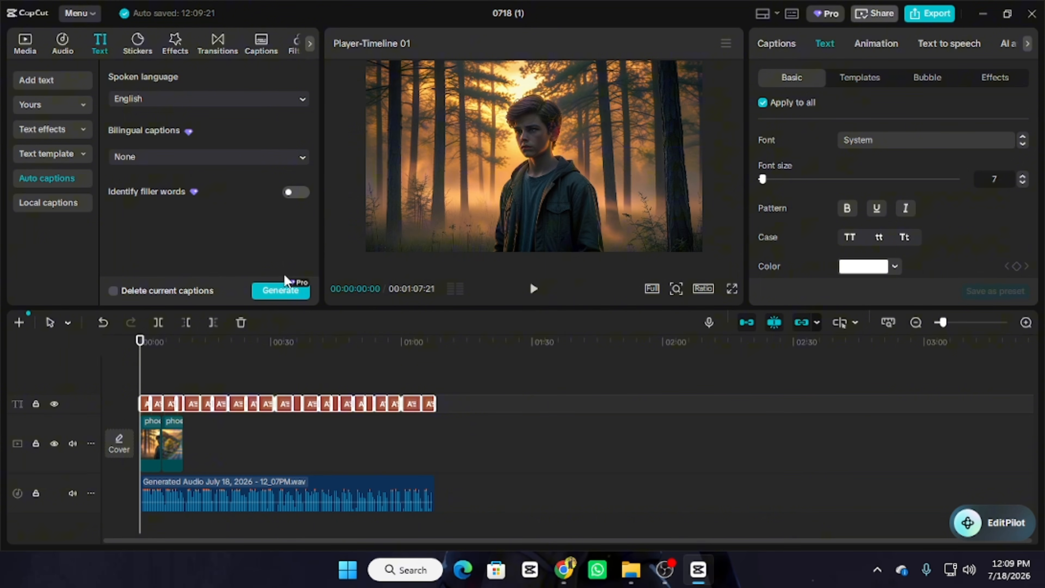
- Select all the generated caption clips on the timeline and play the opening to check the captions
left_click(333, 490)
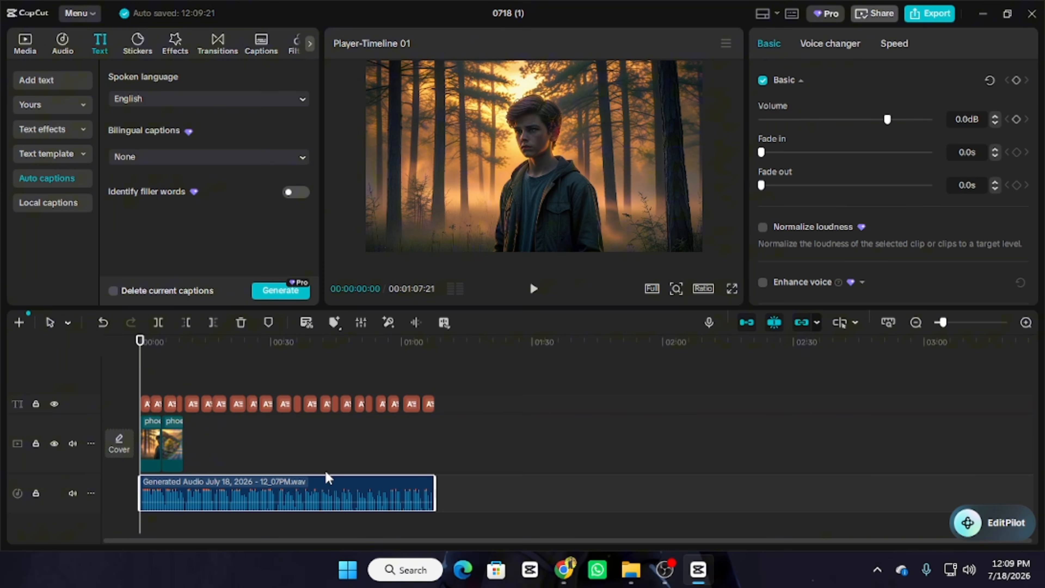
left_click(442, 406)
left_click(189, 401)
left_click_drag(189, 402, 125, 410)
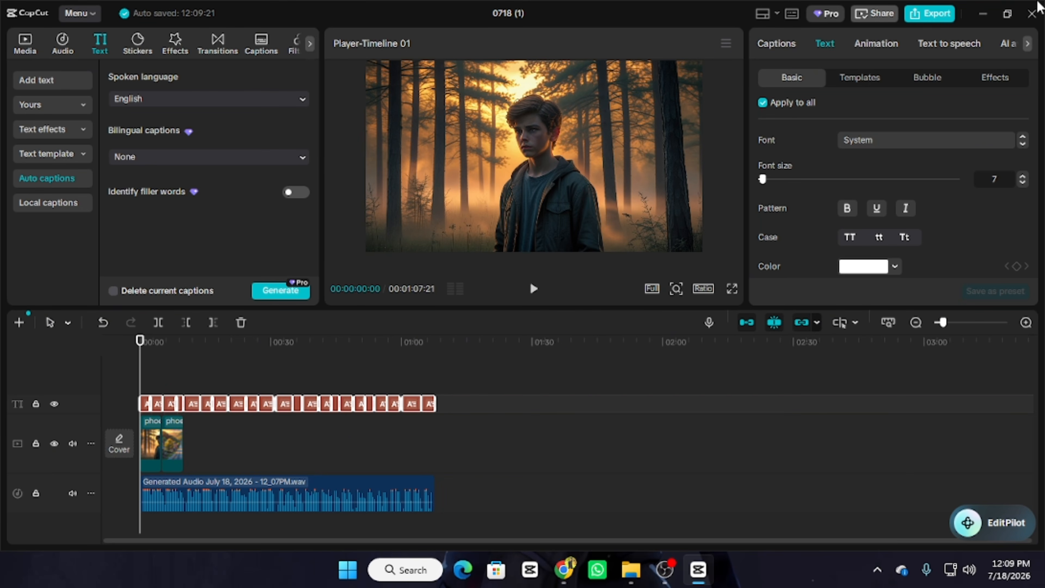
left_click(533, 290)
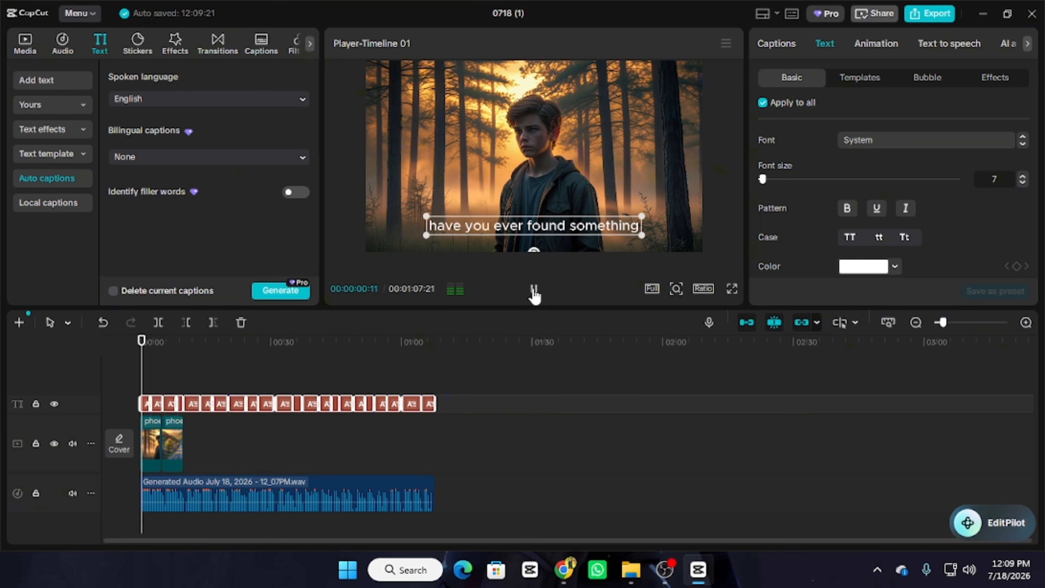
left_click(532, 290)
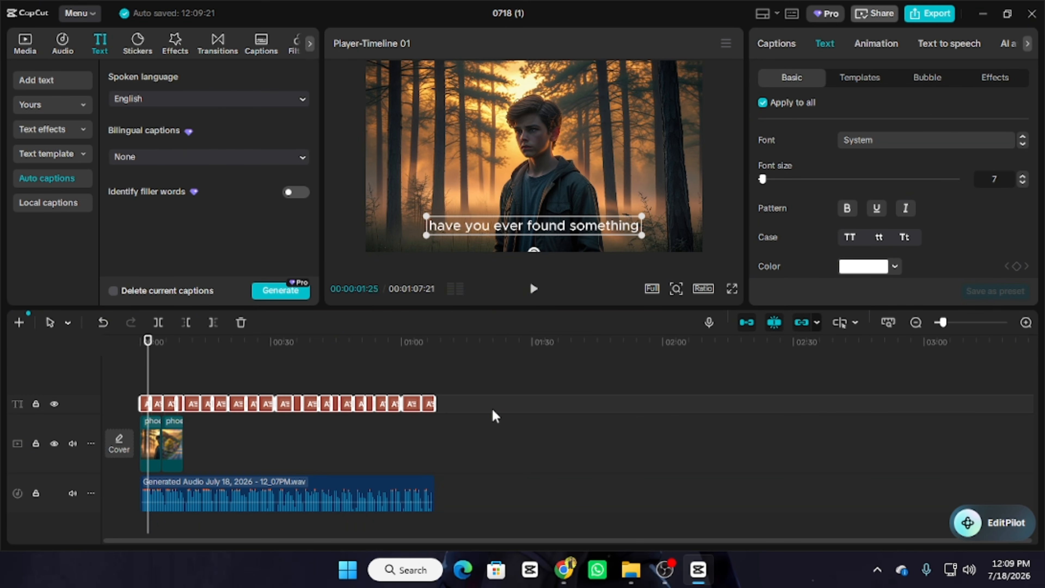
- Apply the trending LE RAPIDE RENARD text template to all captions, preview it from the beginning and return to the start
left_click(875, 81)
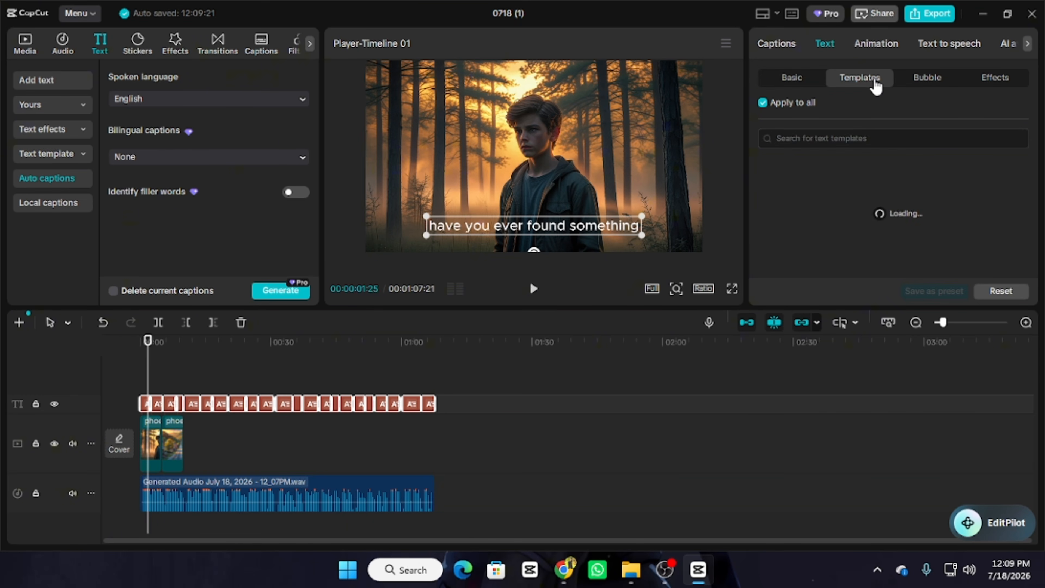
scroll(869, 246, "down", 2)
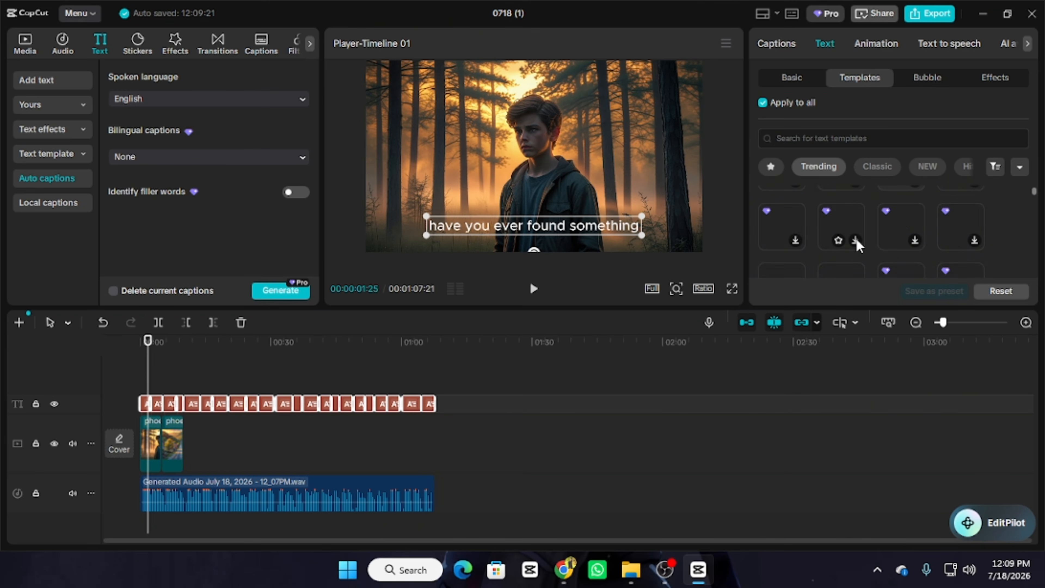
scroll(872, 241, "down", 1)
scroll(849, 235, "down", 2)
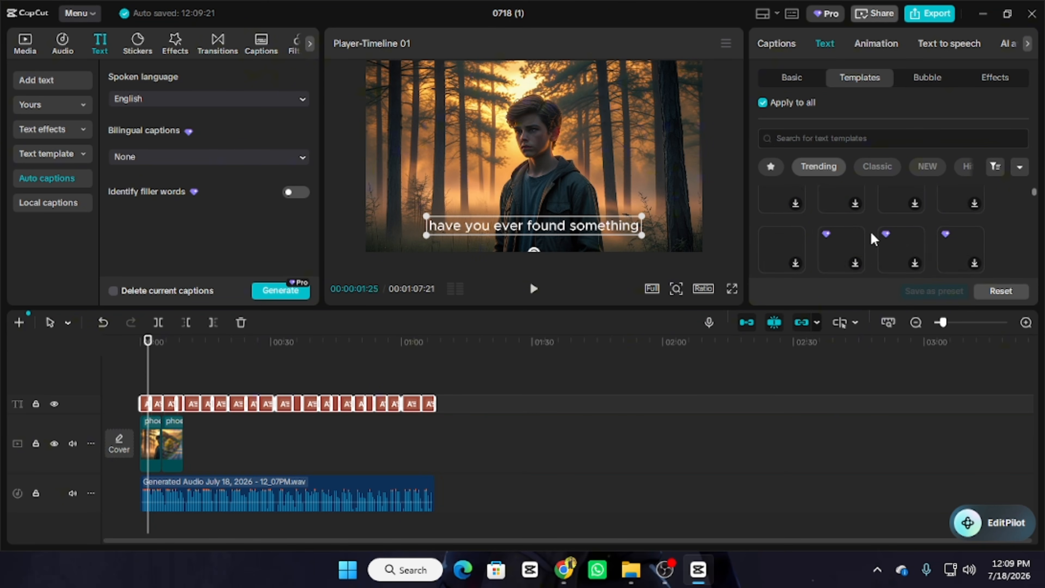
scroll(872, 249, "down", 1)
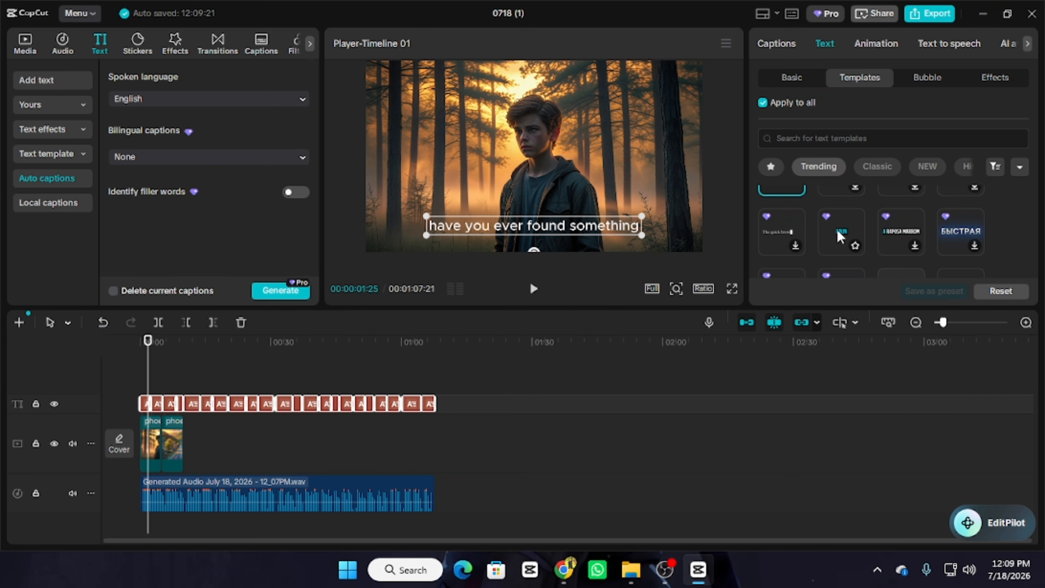
left_click(841, 230)
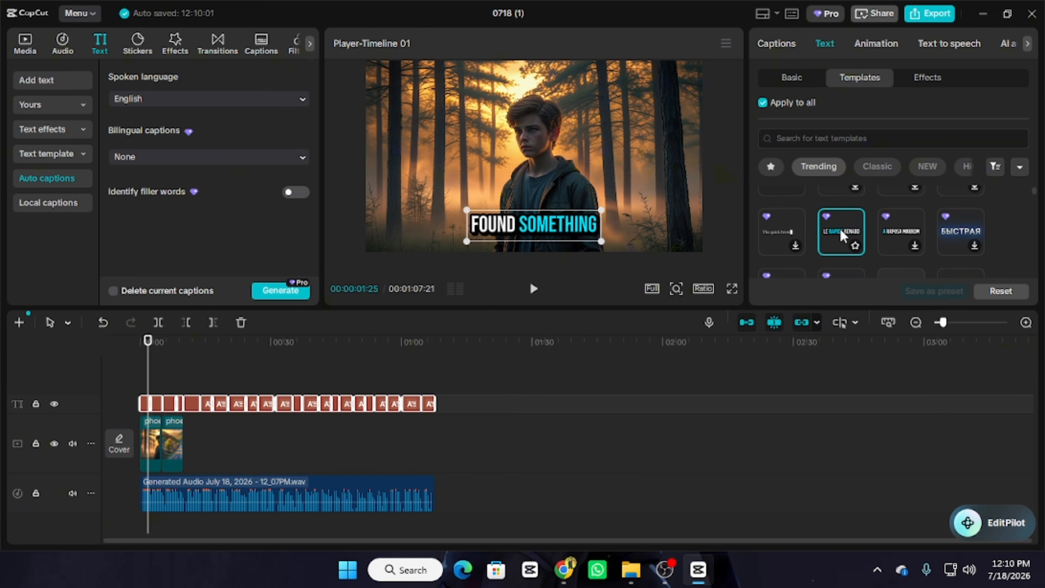
left_click(130, 353)
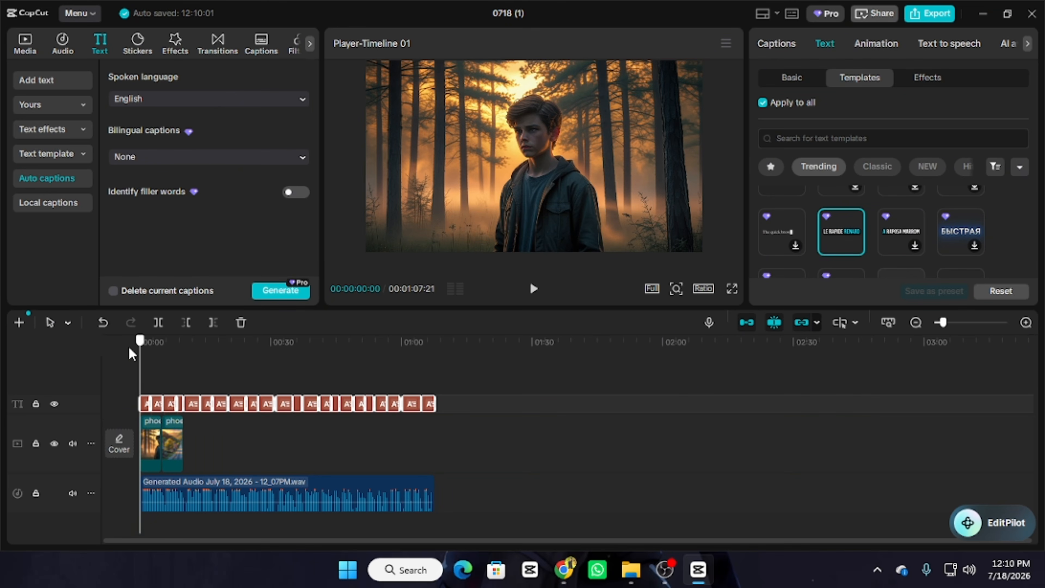
left_click(534, 288)
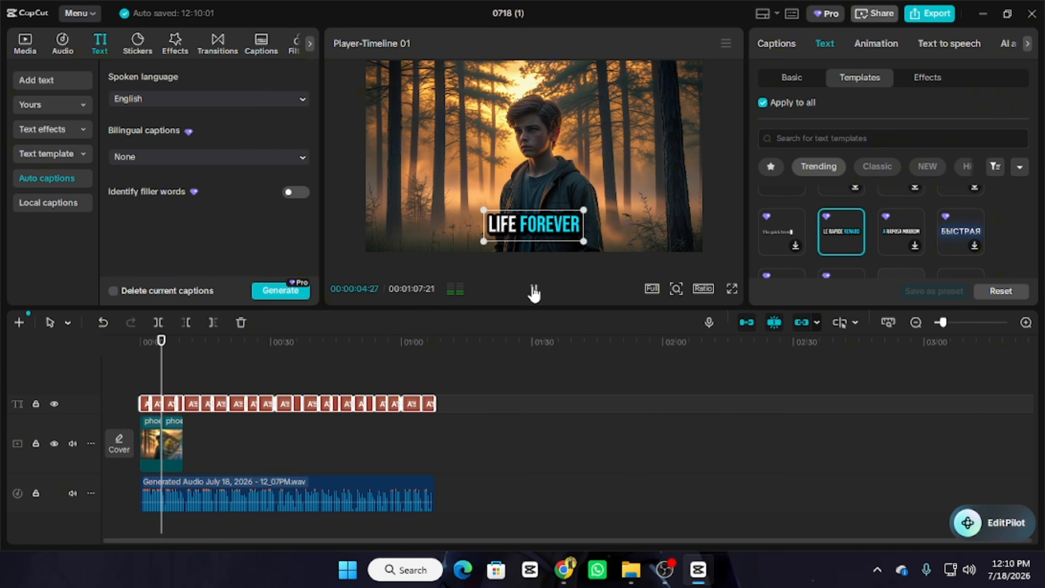
left_click(534, 290)
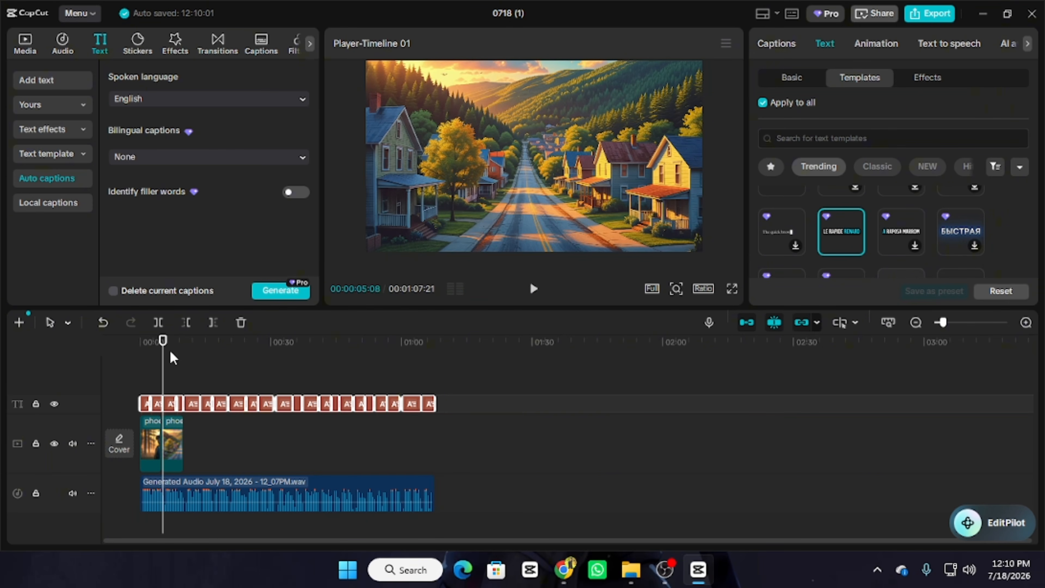
key("Home")
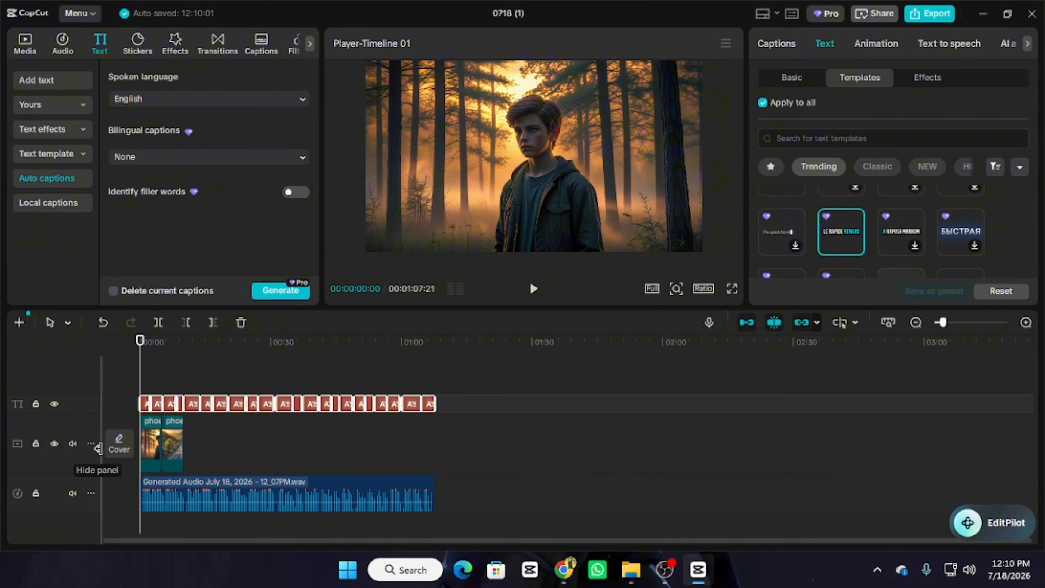
- Select the first image clip and search the video effects for "firefly"
left_click(151, 446)
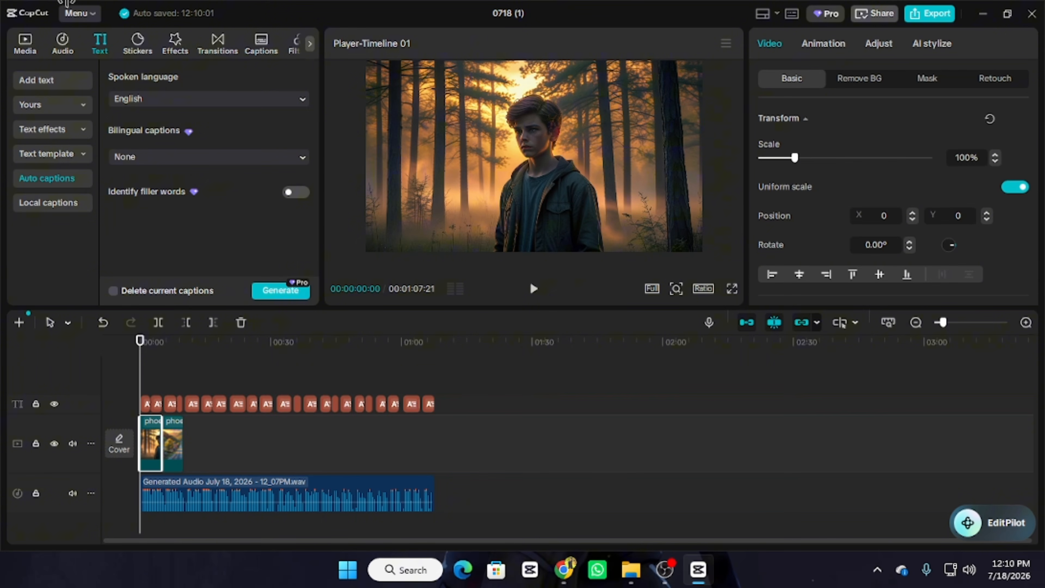
left_click(183, 39)
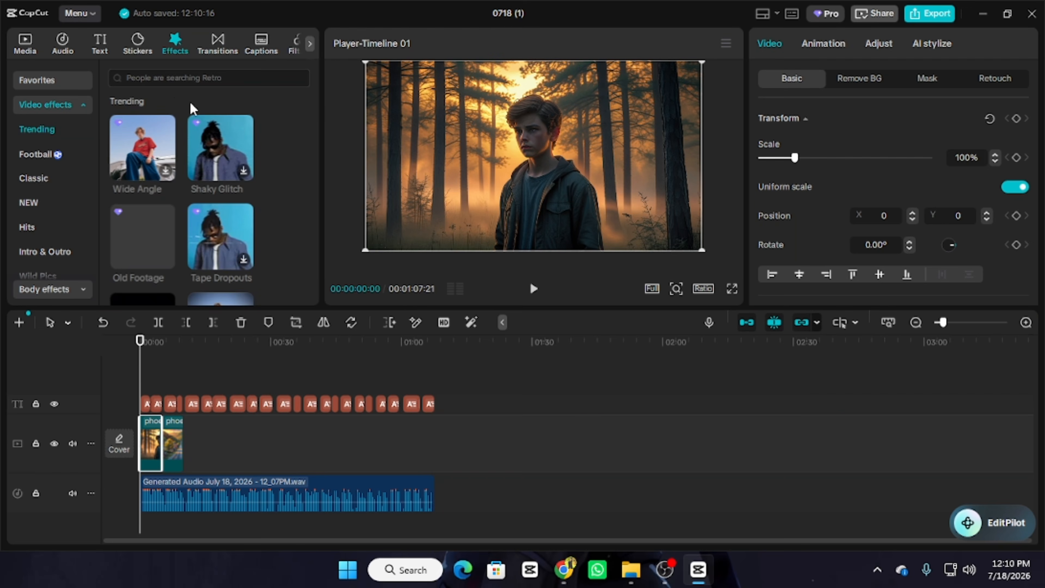
left_click(178, 78)
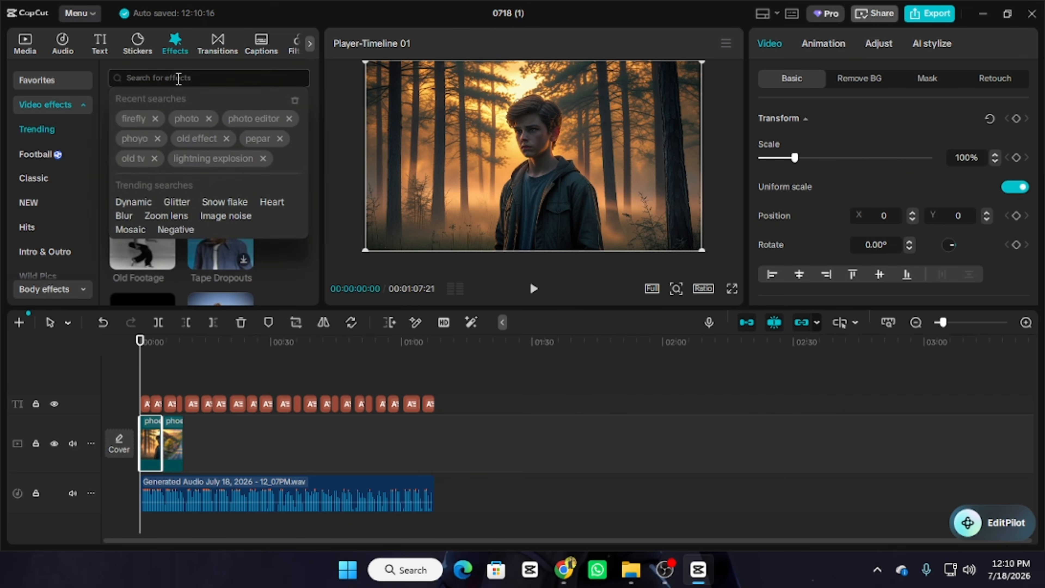
left_click(135, 119)
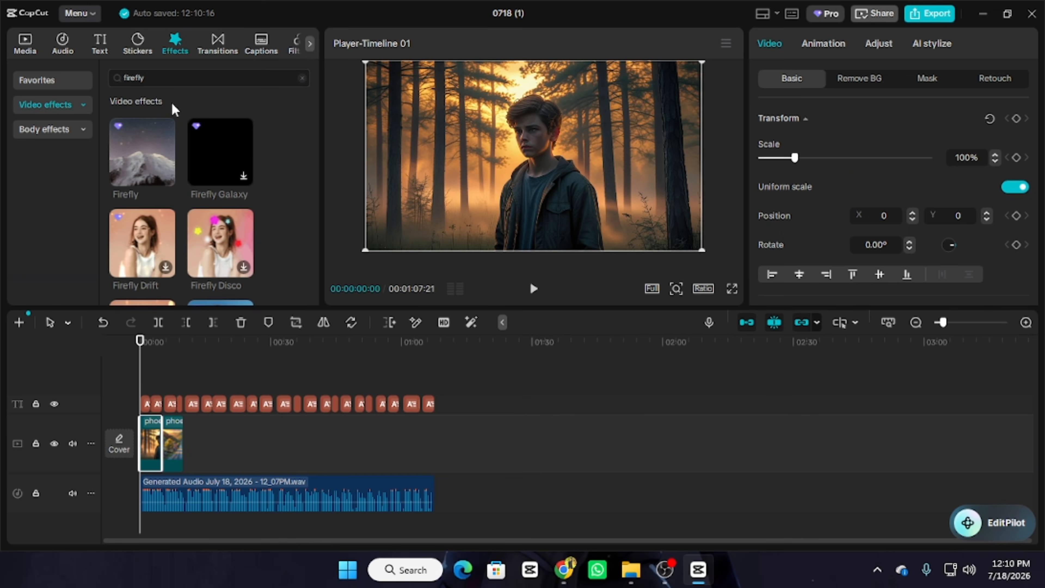
scroll(200, 195, "down", 5)
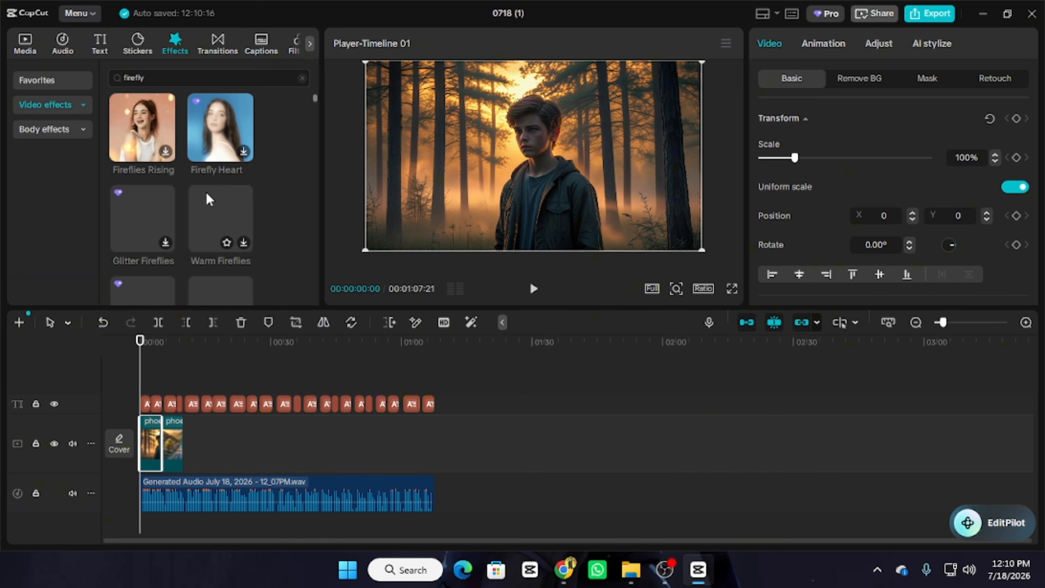
- Try the Warm Fireflies and Glitter Fireflies effects on the timeline, removing each one
left_click_drag(209, 214, 209, 400)
key("Delete")
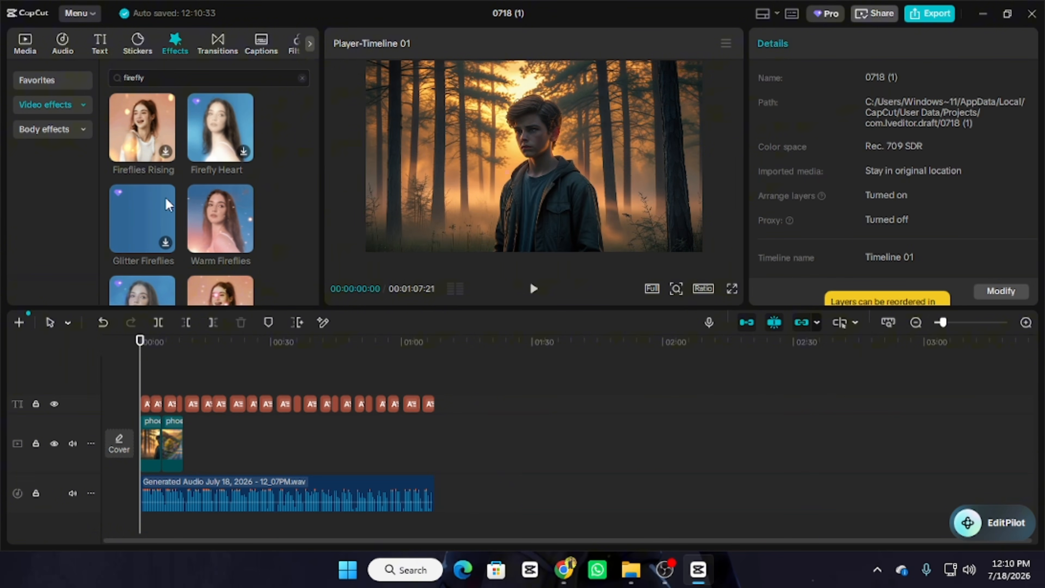
left_click_drag(145, 231, 148, 401)
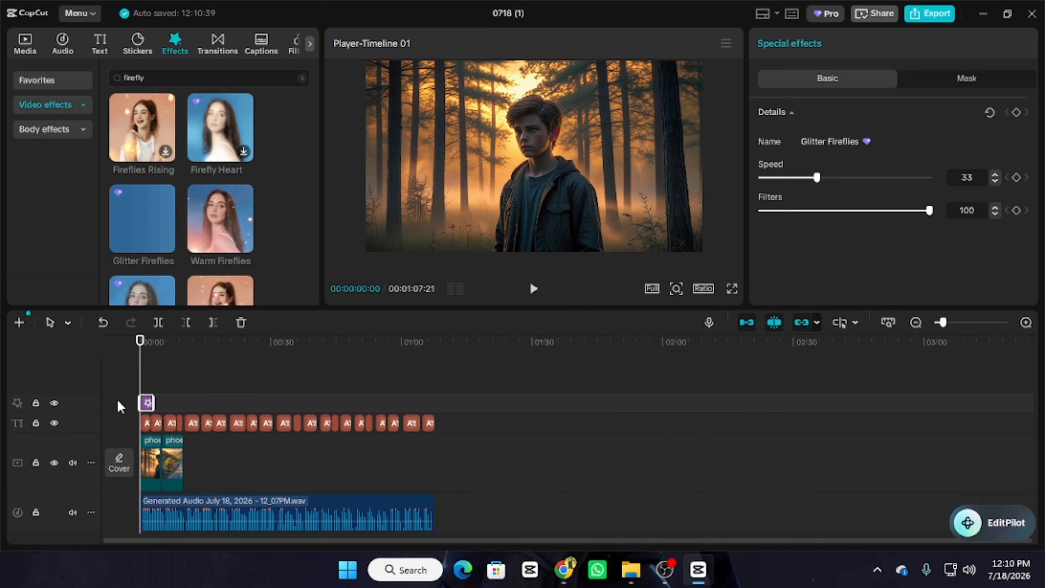
left_click(533, 288)
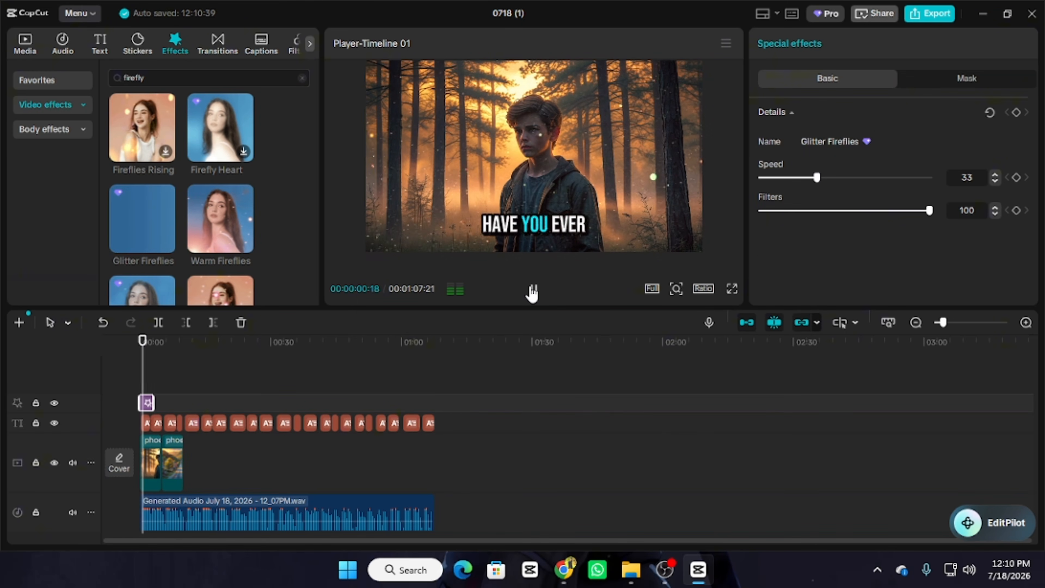
left_click(533, 289)
key("Delete")
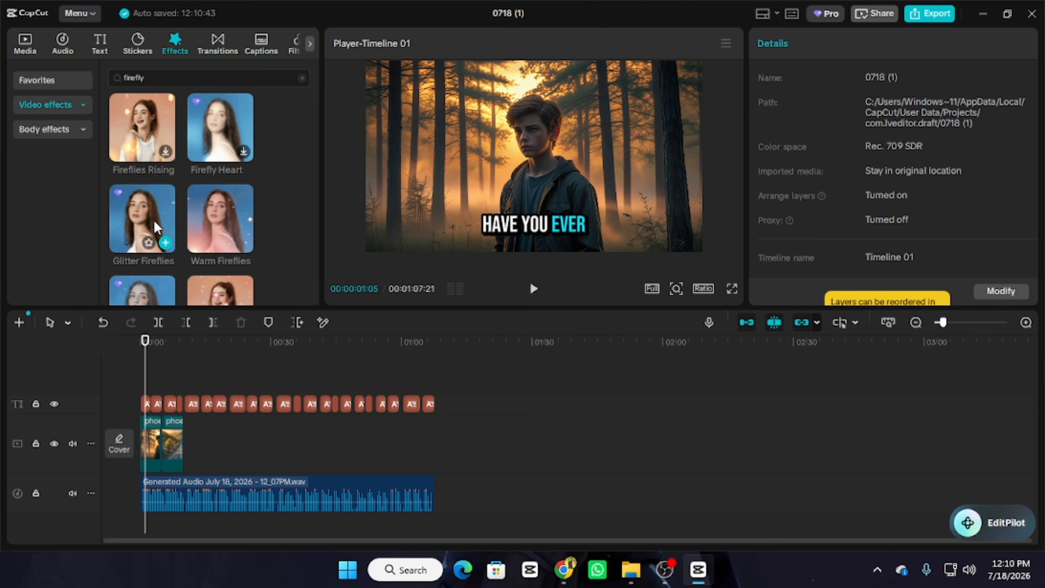
- Add the Firefly effect above the captions, spanning the full length of the narration, and play the opening to preview it
scroll(150, 194, "up", 3)
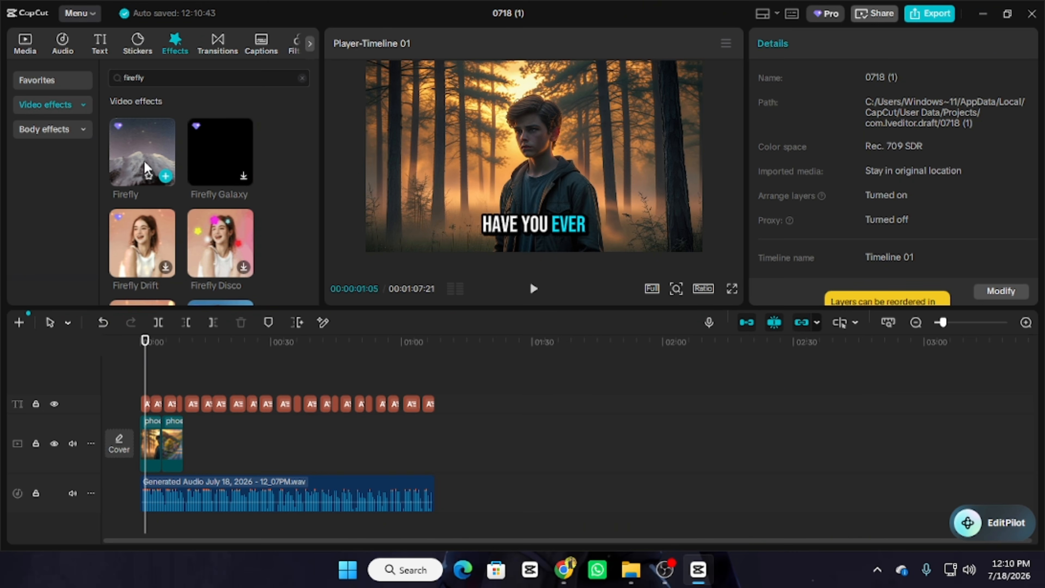
left_click_drag(146, 161, 435, 405)
left_click(535, 293)
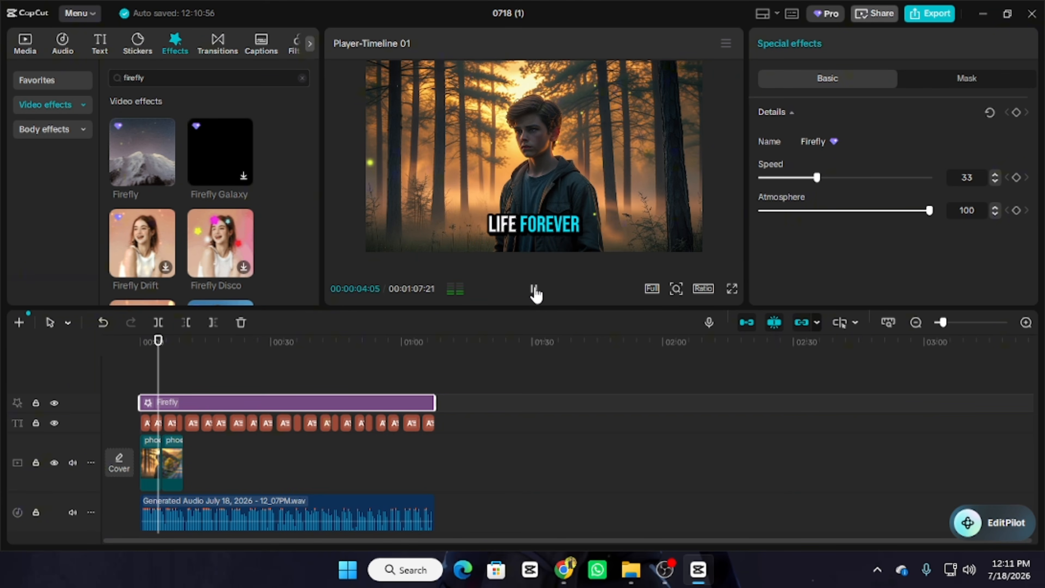
left_click(534, 290)
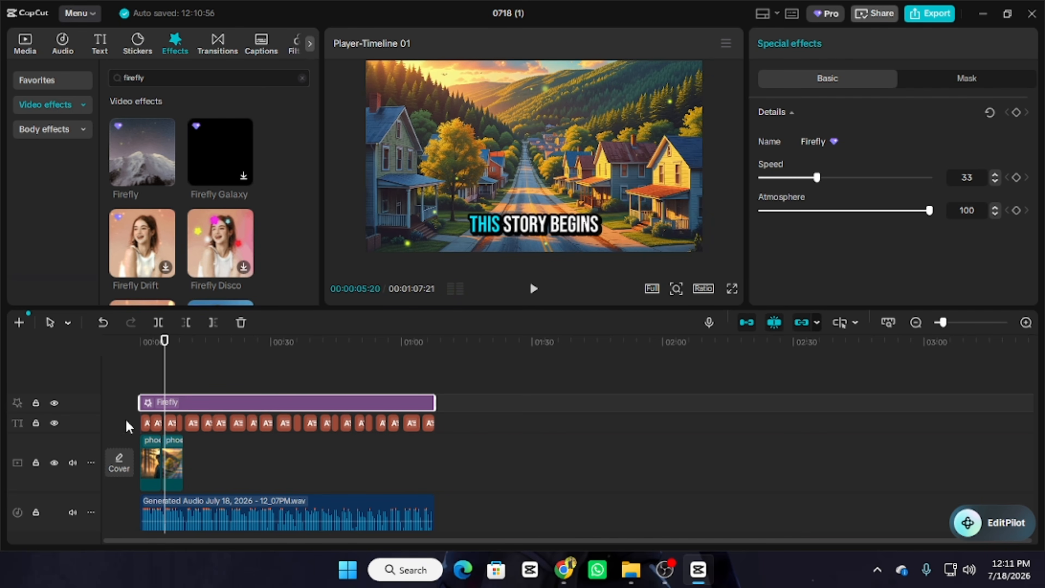
- Try the Classic transition Slight Jitter on the cut between the two image clips, allowing duplicate frames
left_click(176, 367)
left_click_drag(161, 351, 141, 365)
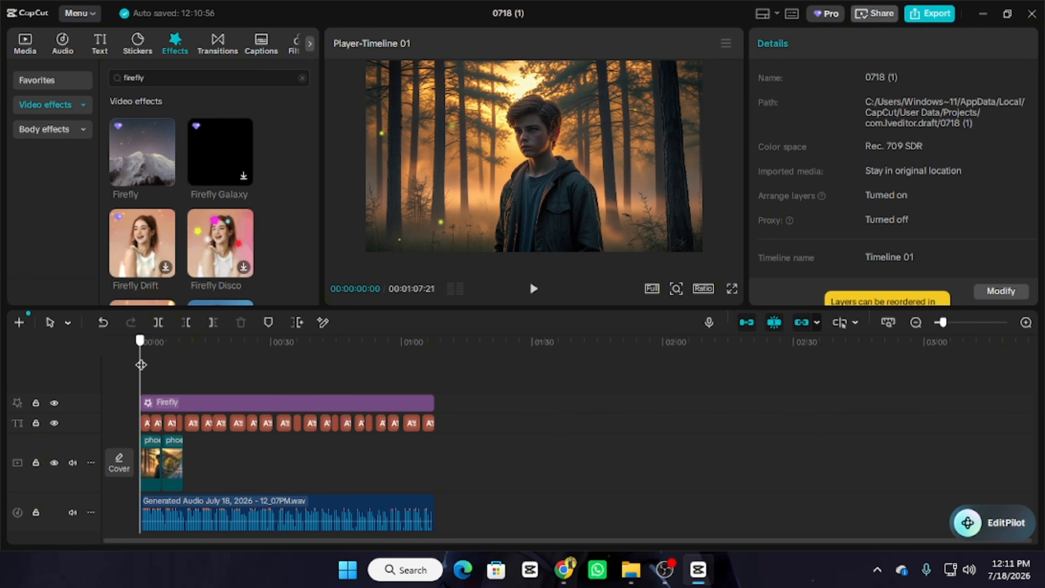
left_click(155, 447)
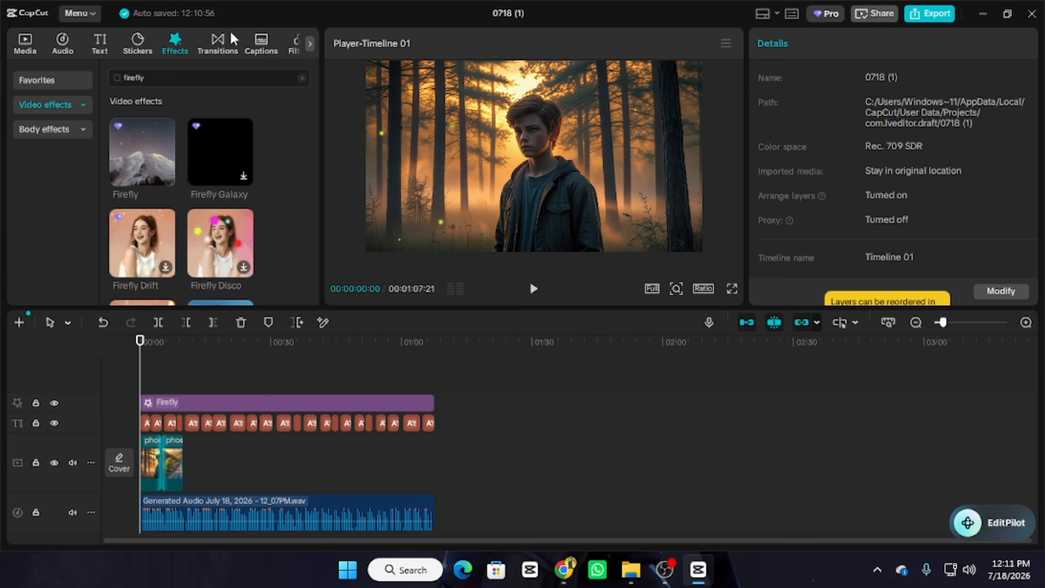
left_click(218, 41)
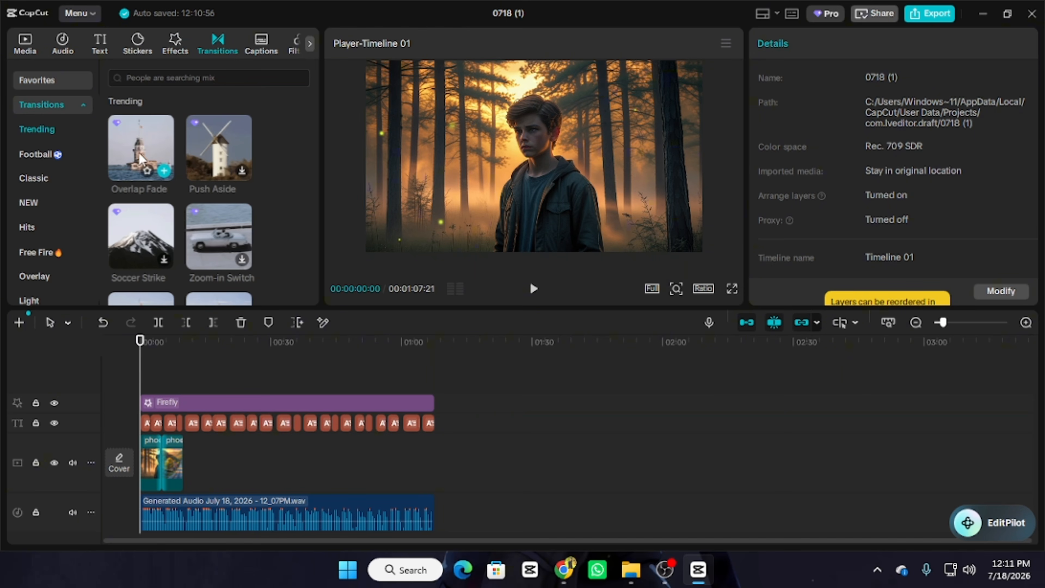
left_click(34, 178)
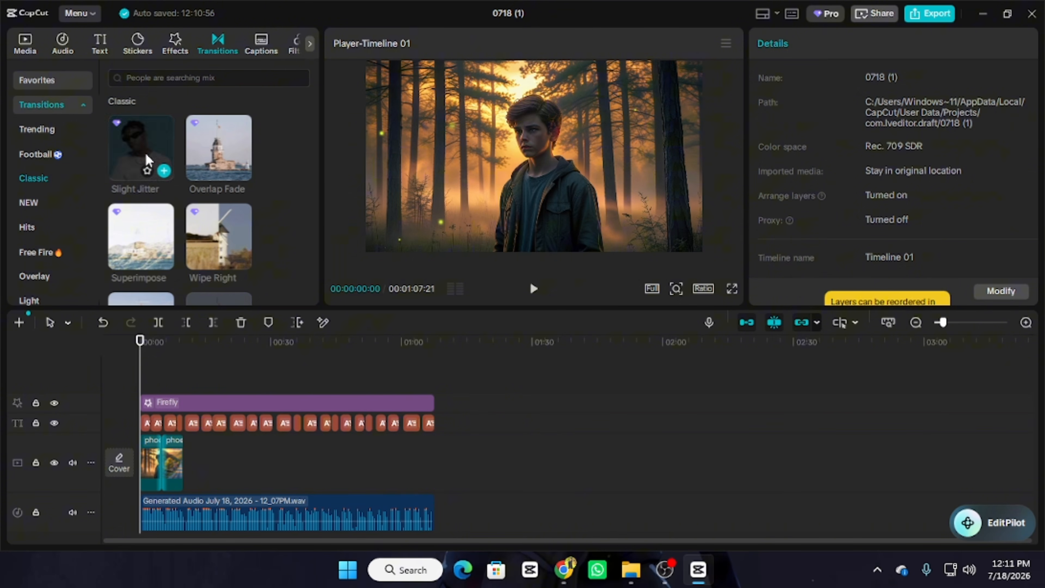
mouse_move(146, 159)
left_mouse_down()
mouse_move(247, 346)
mouse_move(162, 461)
left_mouse_up()
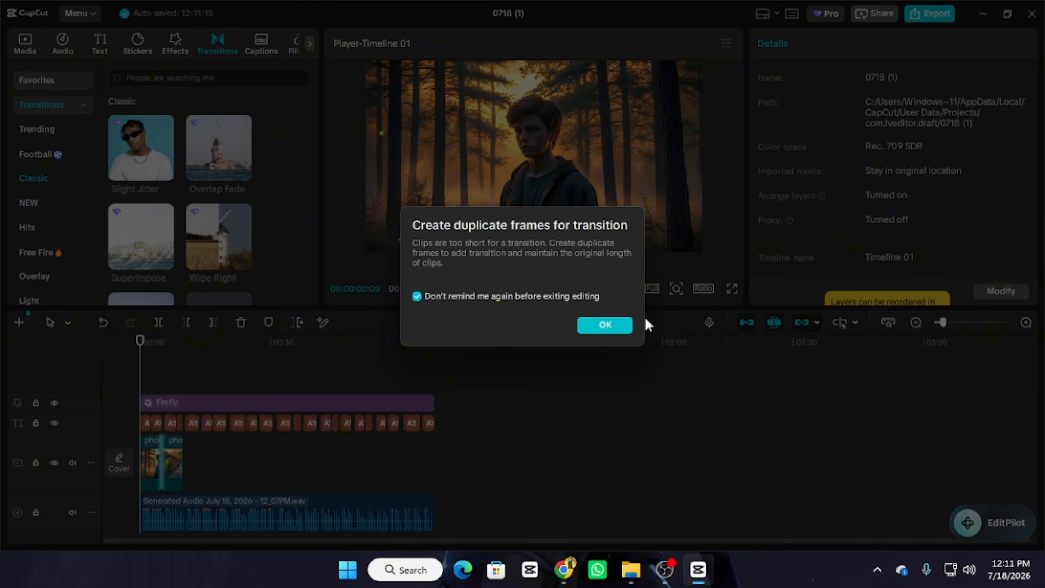
left_click(610, 328)
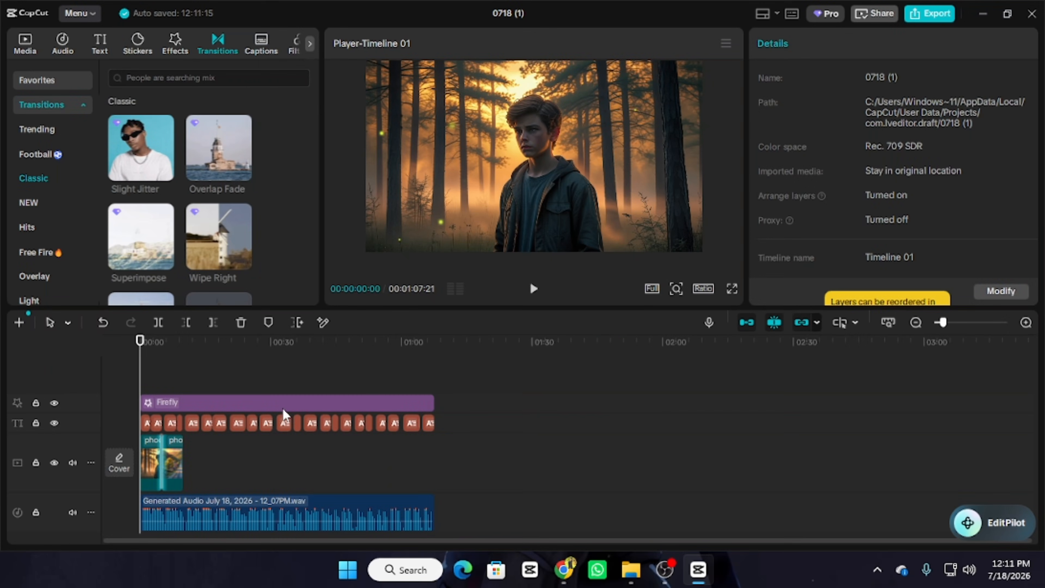
- Keyframe the first image clip's scale from 100% at its start to 129% near its end, and play the opening to preview the zoom
left_click(150, 470)
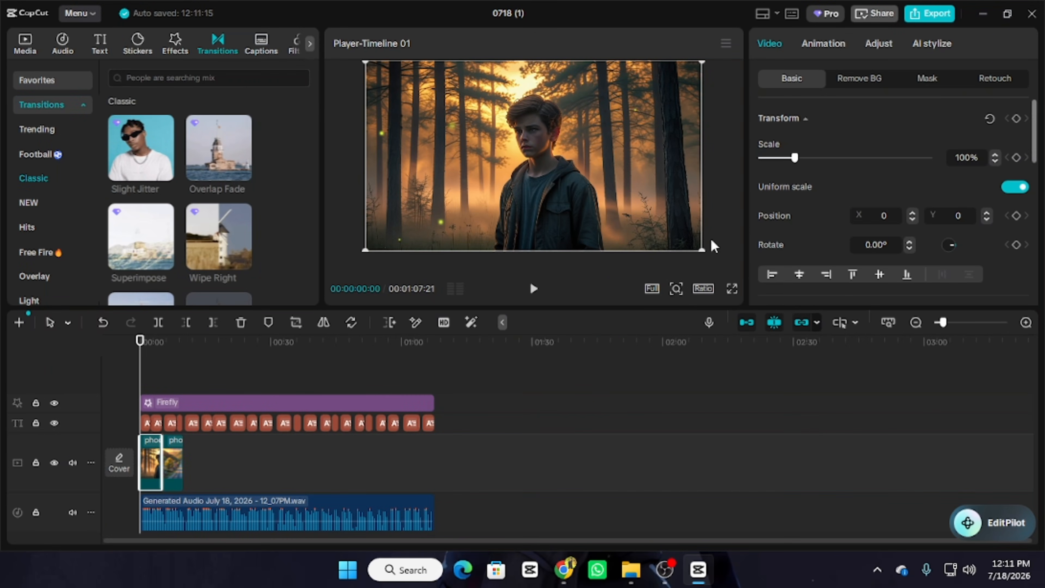
left_click(1016, 158)
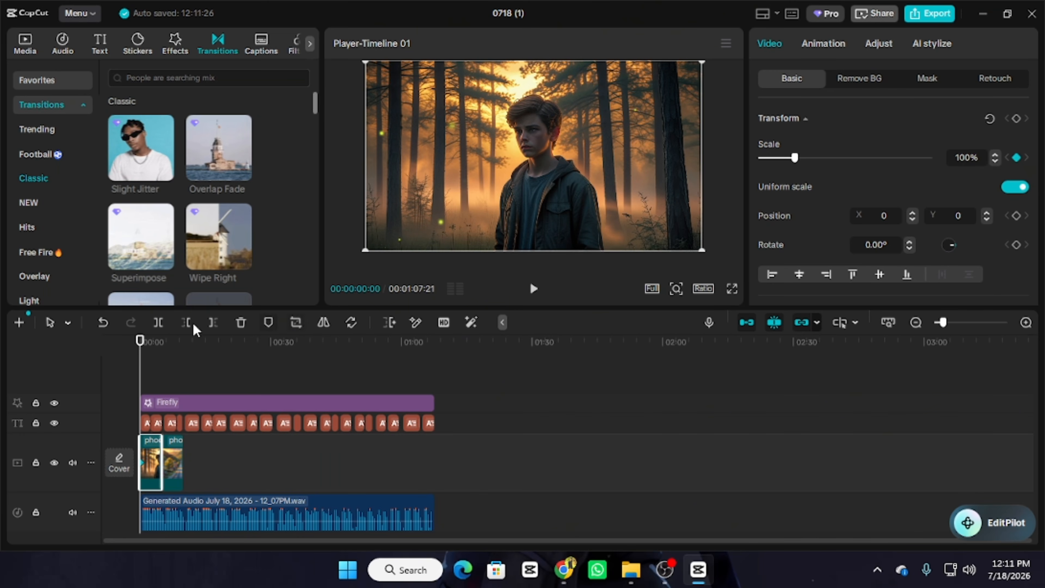
left_click_drag(137, 354, 162, 354)
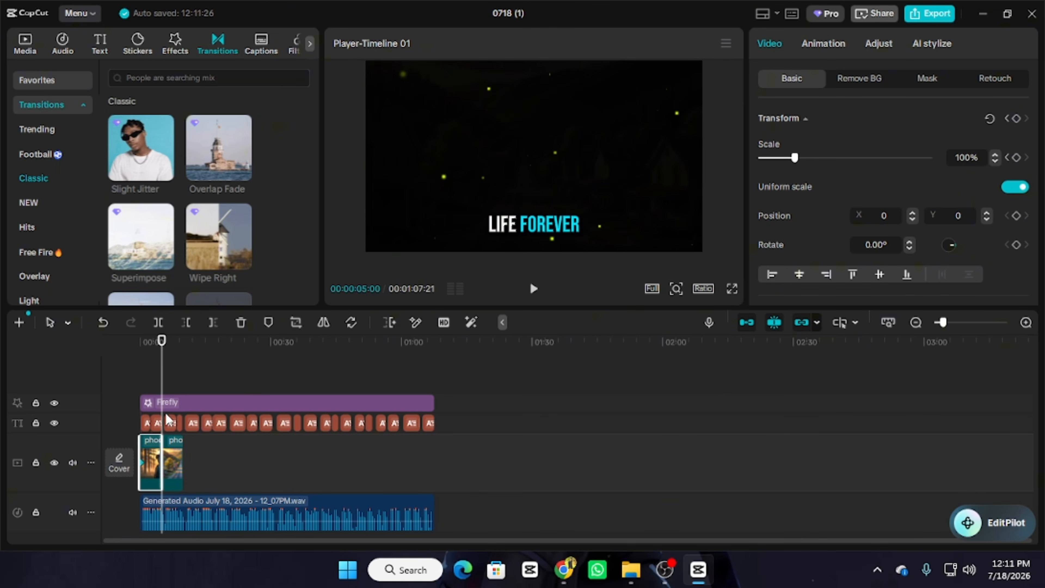
left_click_drag(163, 367, 159, 367)
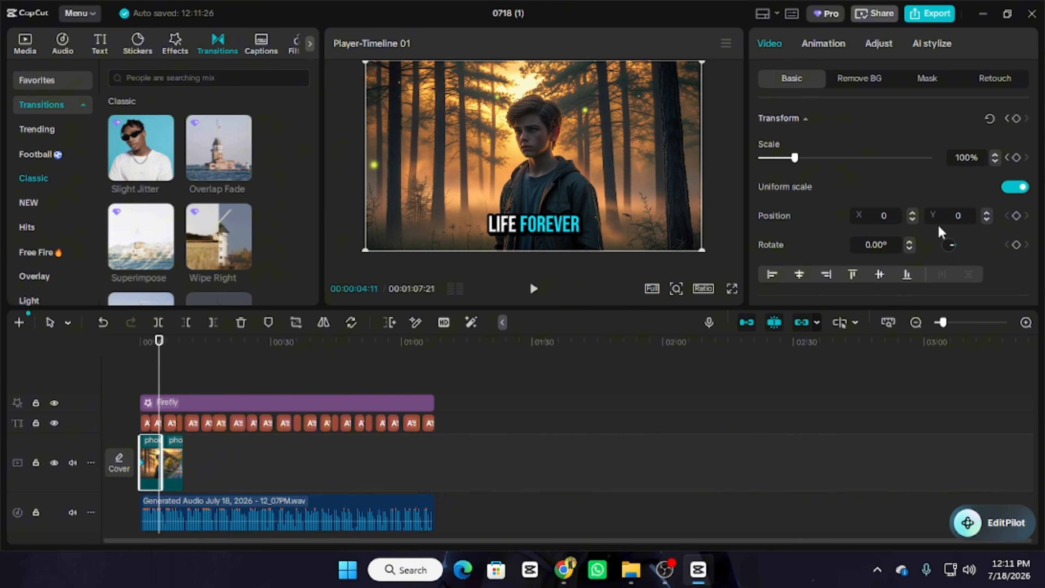
left_click(1016, 158)
left_click_drag(795, 158, 805, 159)
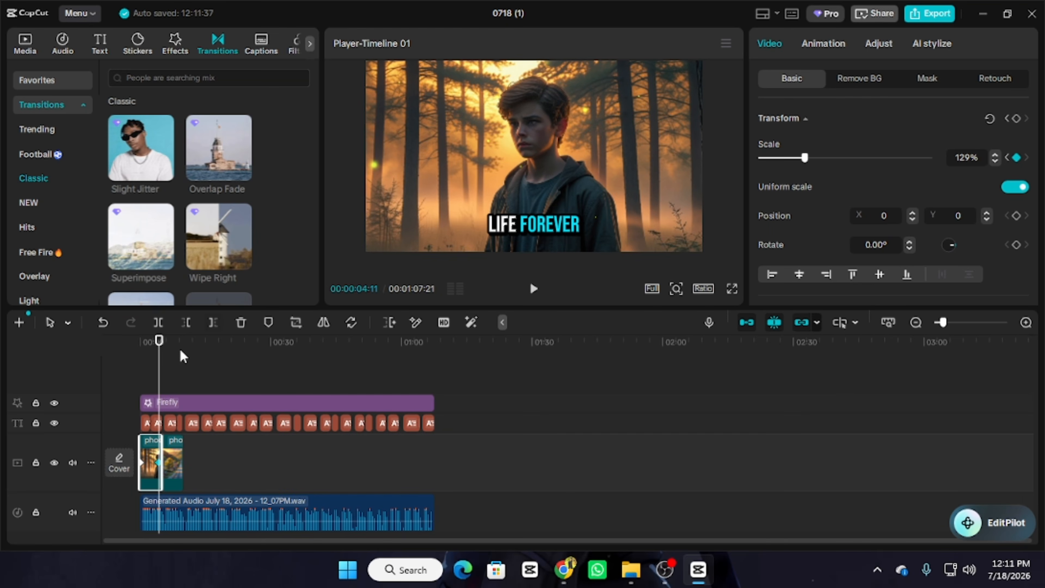
left_click_drag(159, 351, 140, 351)
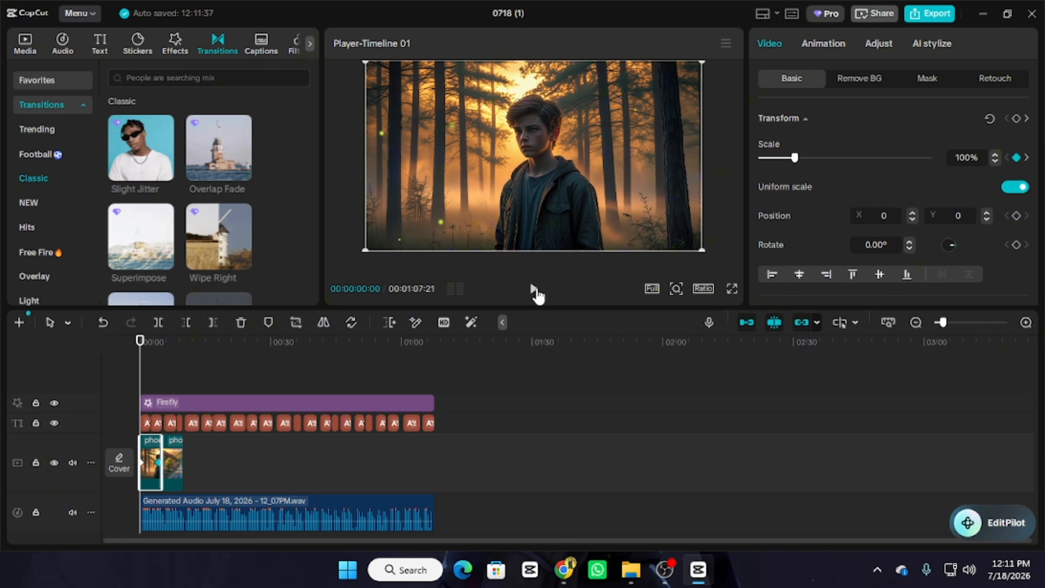
left_click(534, 289)
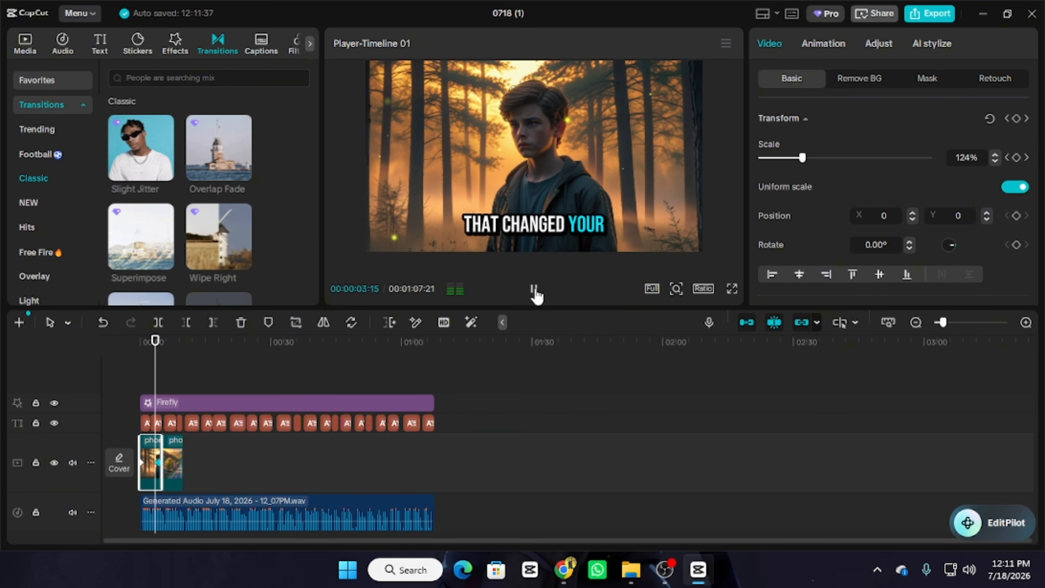
left_click(537, 296)
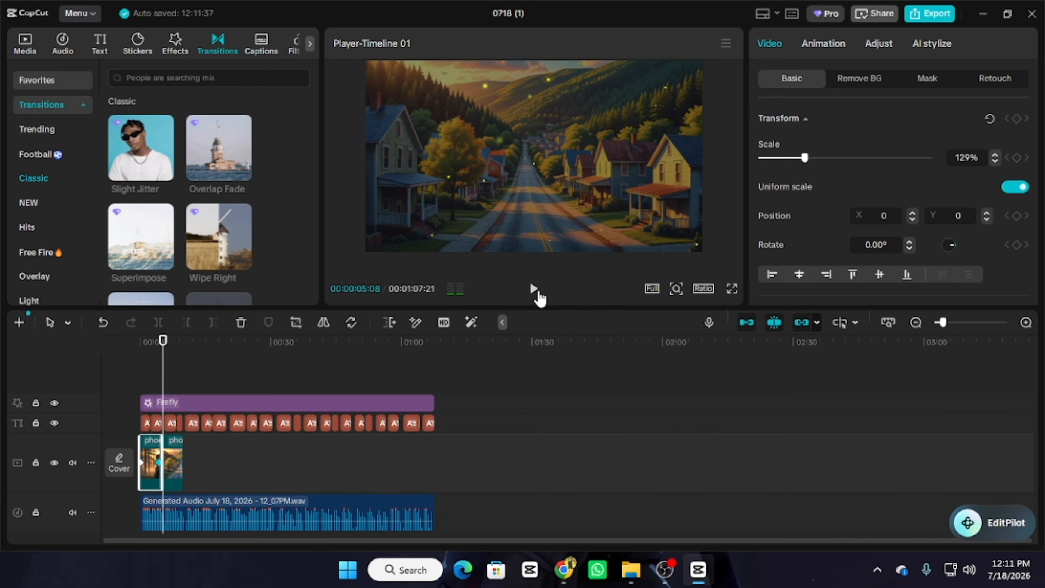
- Replace the transition between the two image clips with Overlap Fade and play across the cut
left_click(302, 480)
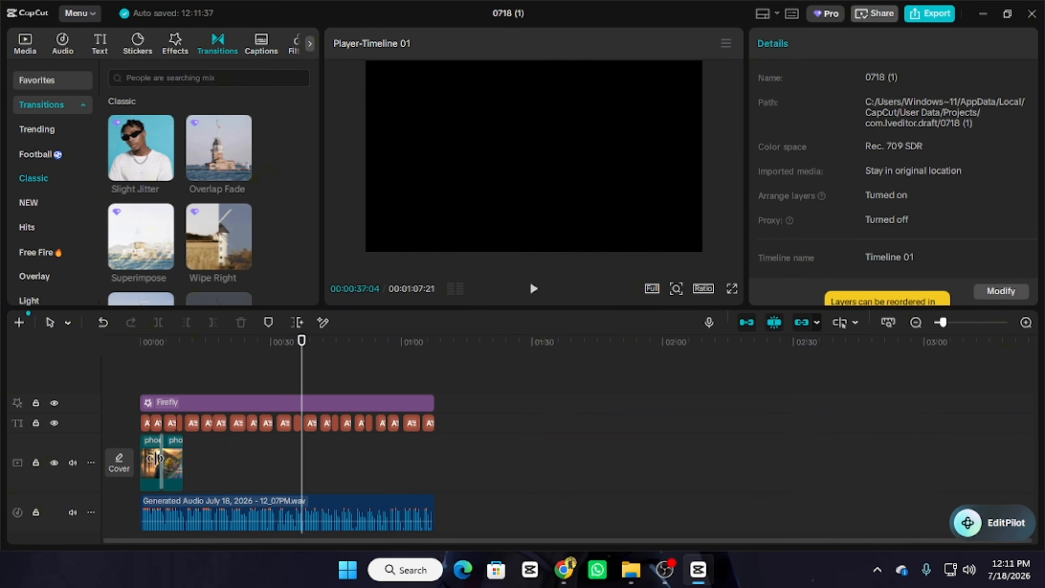
left_click(161, 458)
key("Delete")
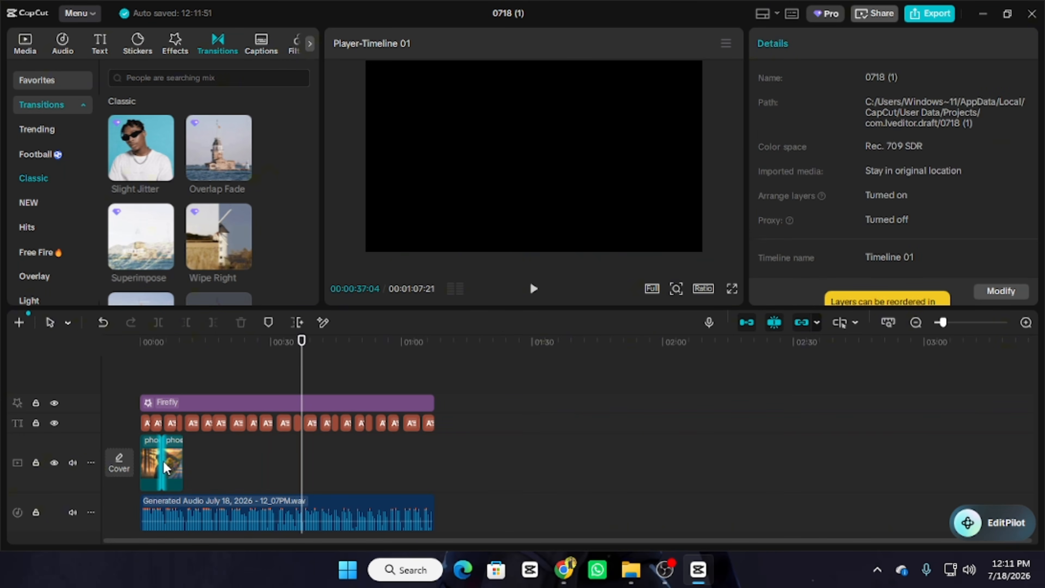
left_click_drag(210, 155, 169, 466)
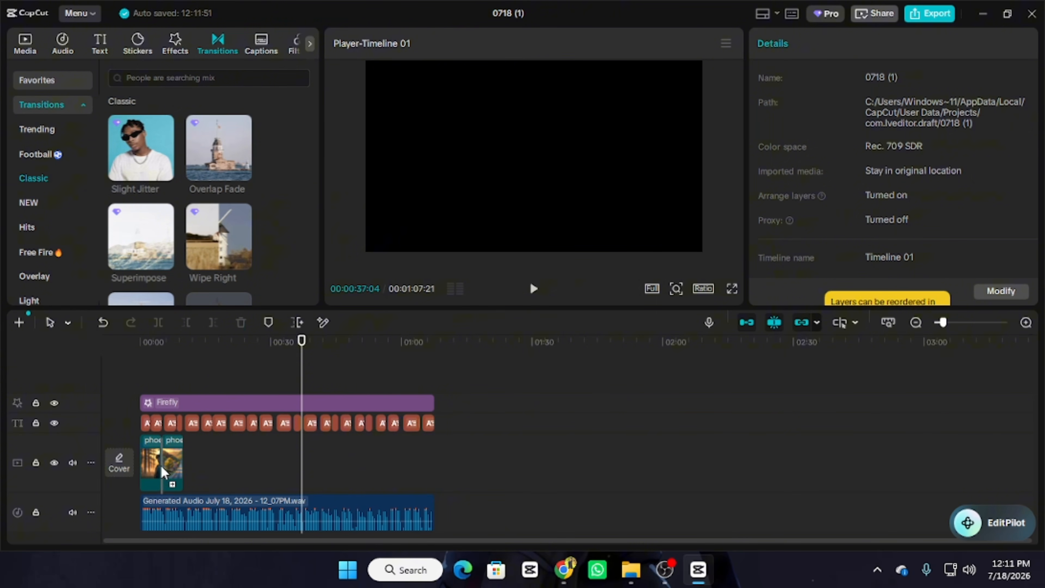
left_click_drag(299, 361, 158, 410)
left_click(535, 293)
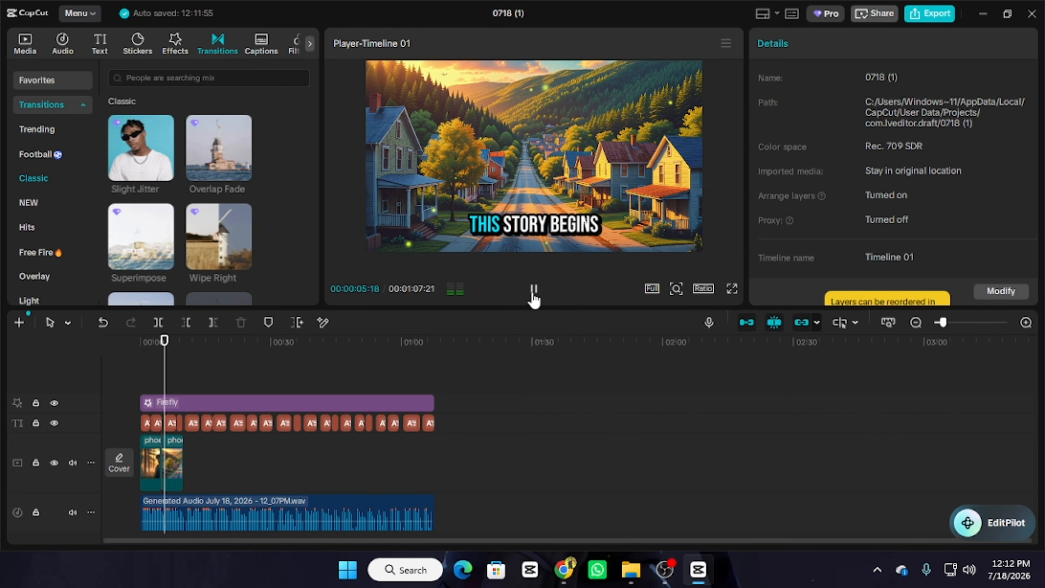
left_click(534, 293)
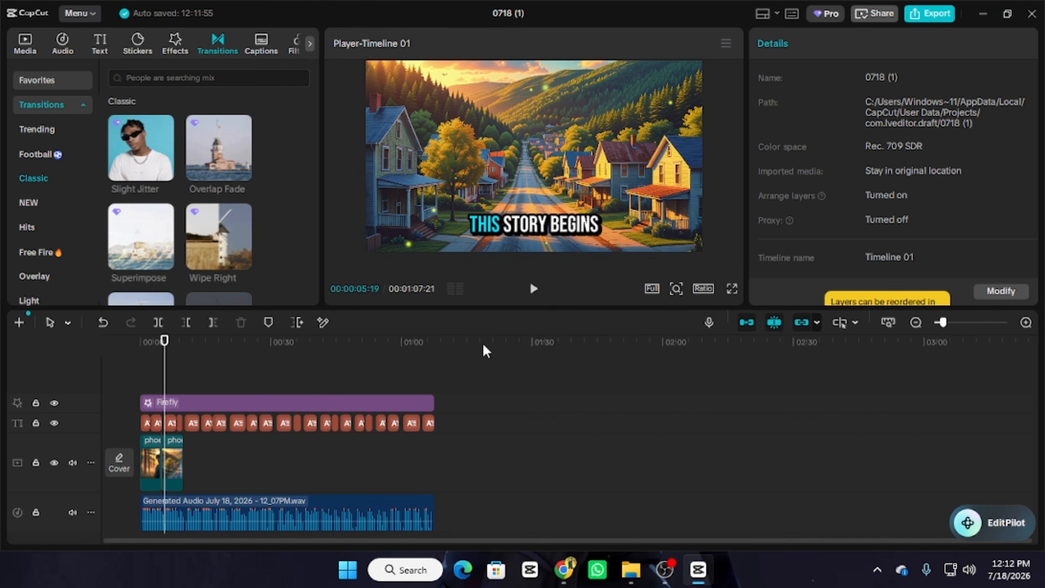
- Add a scale keyframe of 141% near the start of the second image clip and trim the clip's start up to it
left_click(176, 478)
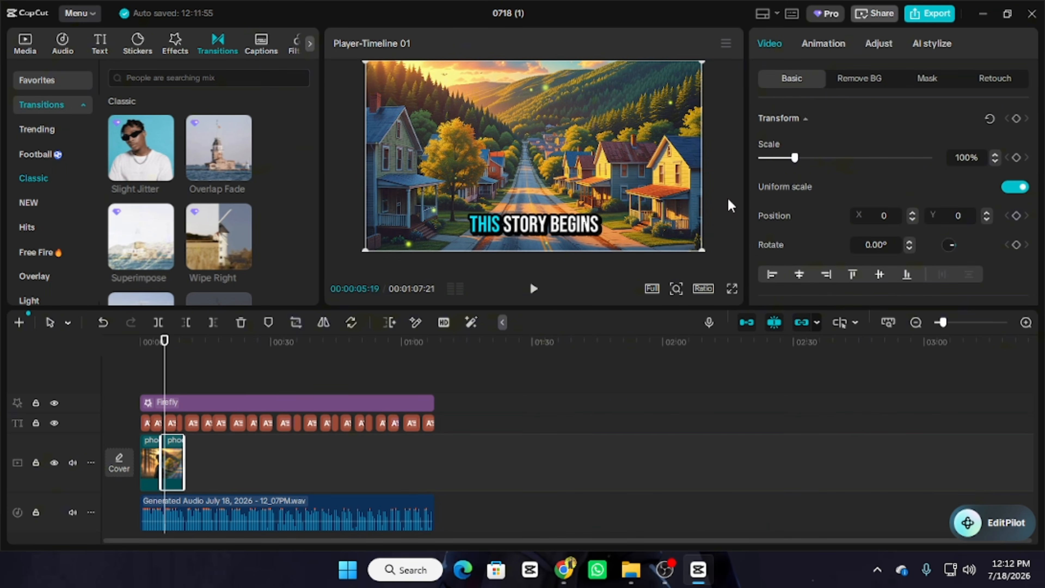
left_click(1017, 158)
left_click_drag(796, 159, 809, 160)
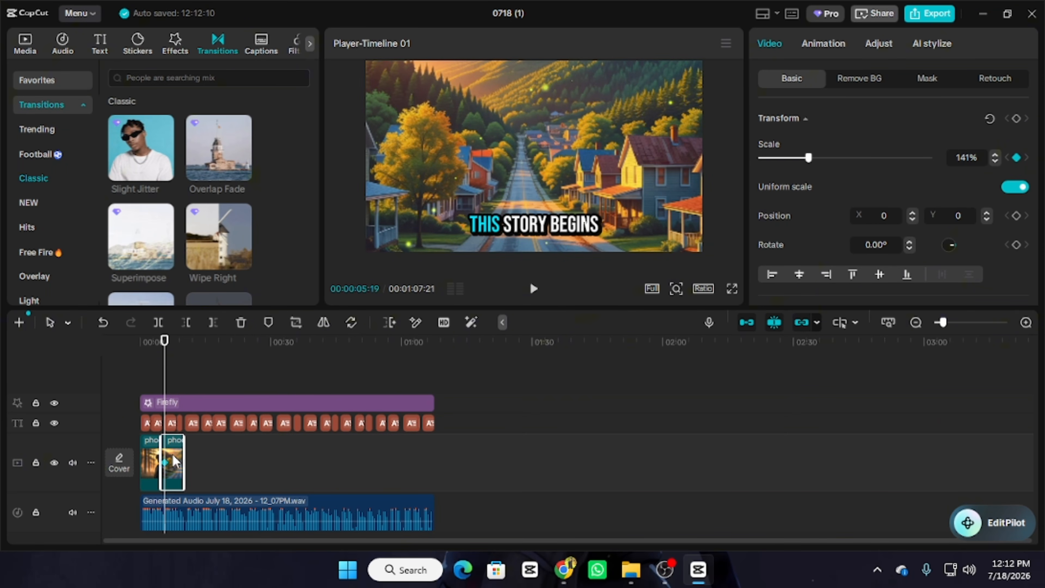
mouse_move(162, 463)
left_mouse_down()
mouse_move(152, 463)
mouse_move(165, 462)
left_mouse_up()
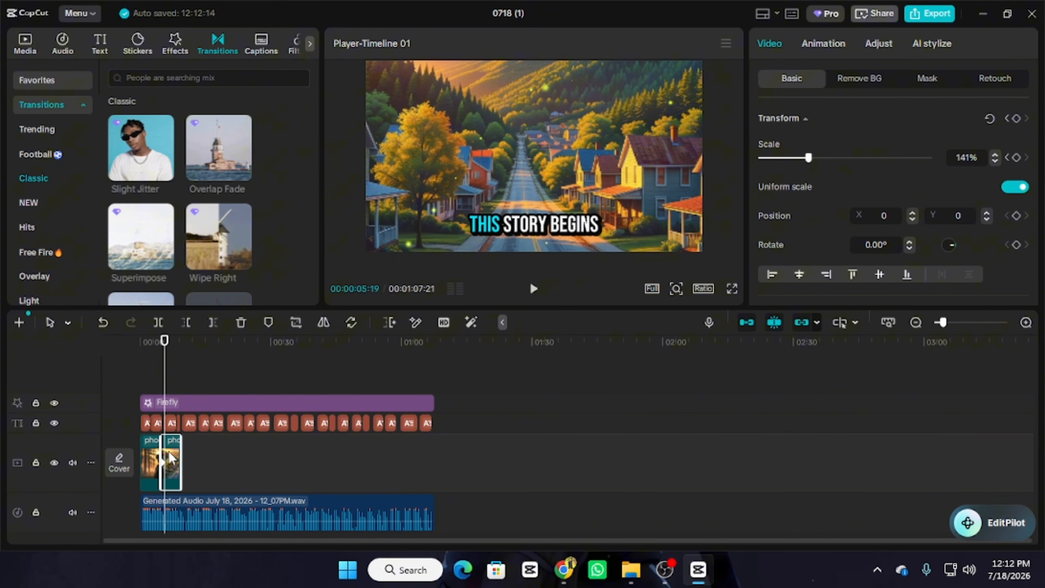
- Add a second scale keyframe near the end of the second image clip with a smaller scale for a slow zoom-out
left_click_drag(163, 355, 177, 360)
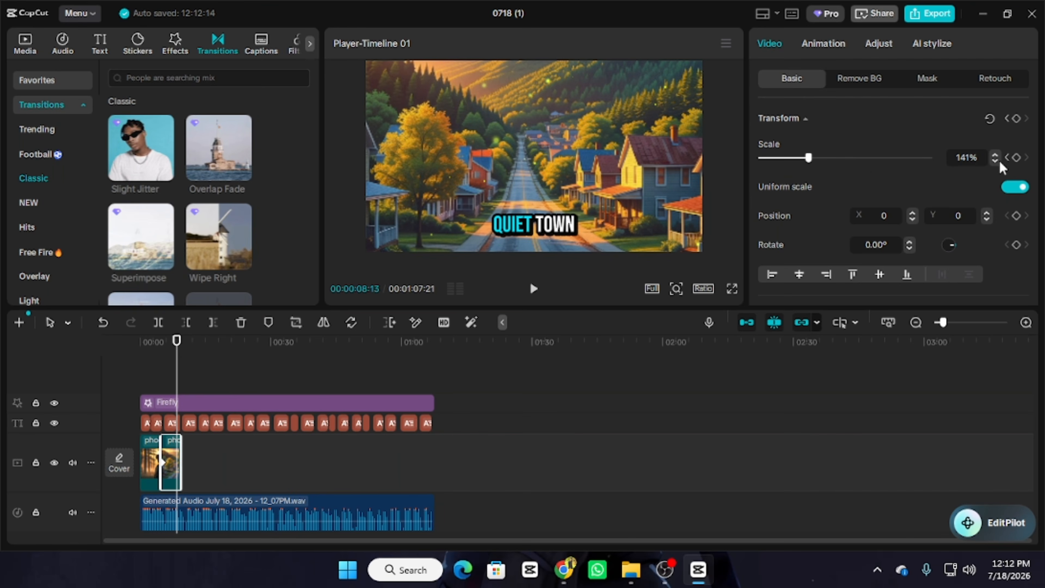
left_click(1017, 157)
left_click_drag(177, 463, 182, 463)
left_click_drag(811, 160, 801, 160)
- Play the video from the beginning through both image clips and return to the start
left_click_drag(168, 363, 126, 348)
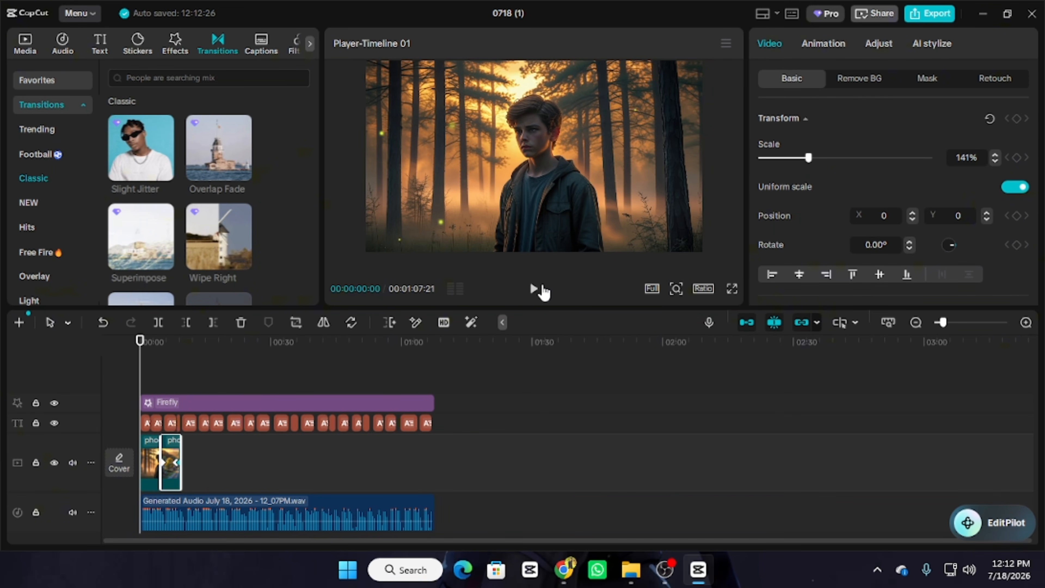
left_click(535, 288)
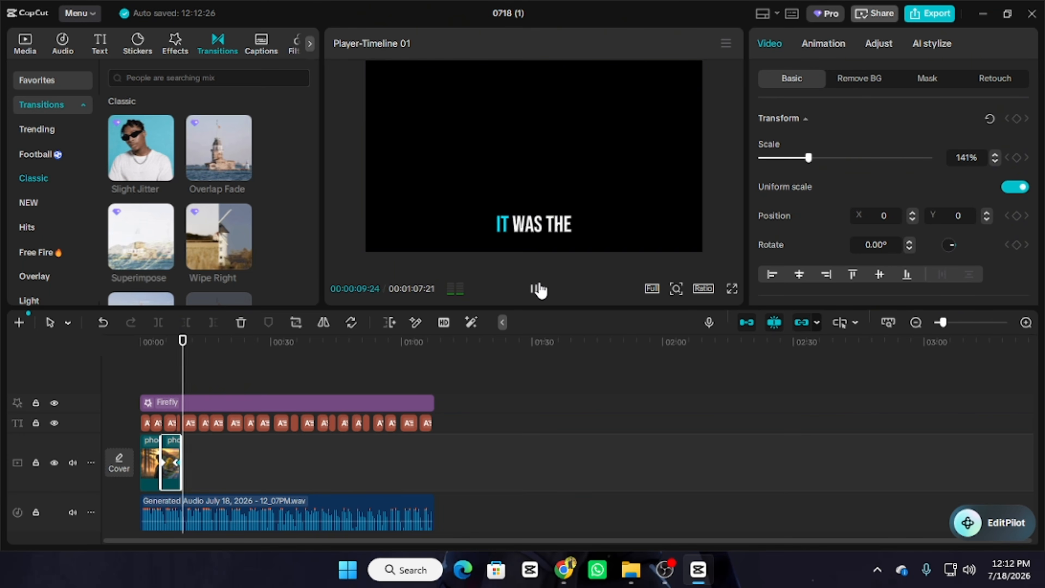
left_click(537, 288)
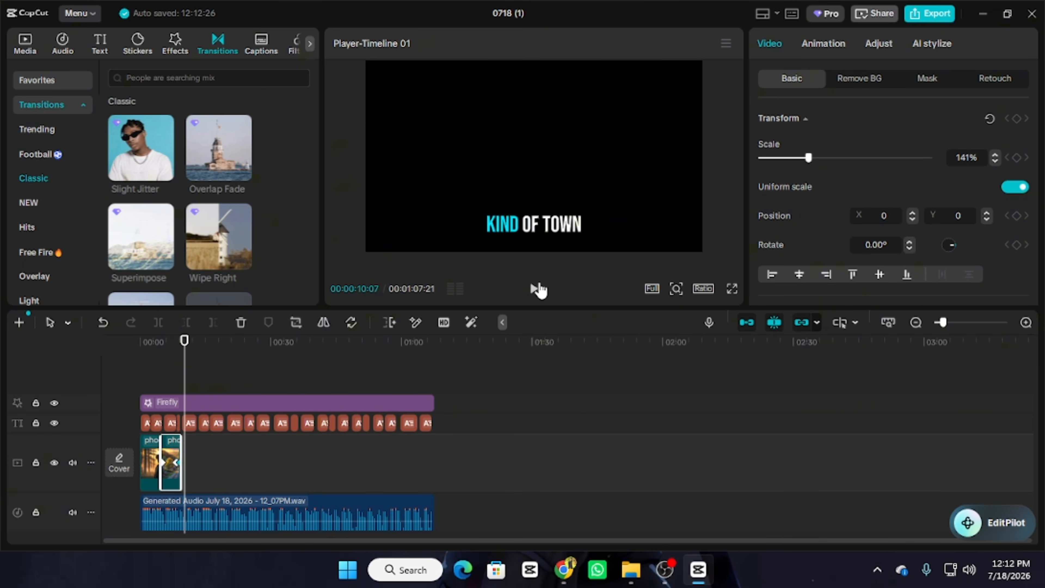
scroll(247, 457, "down", 2)
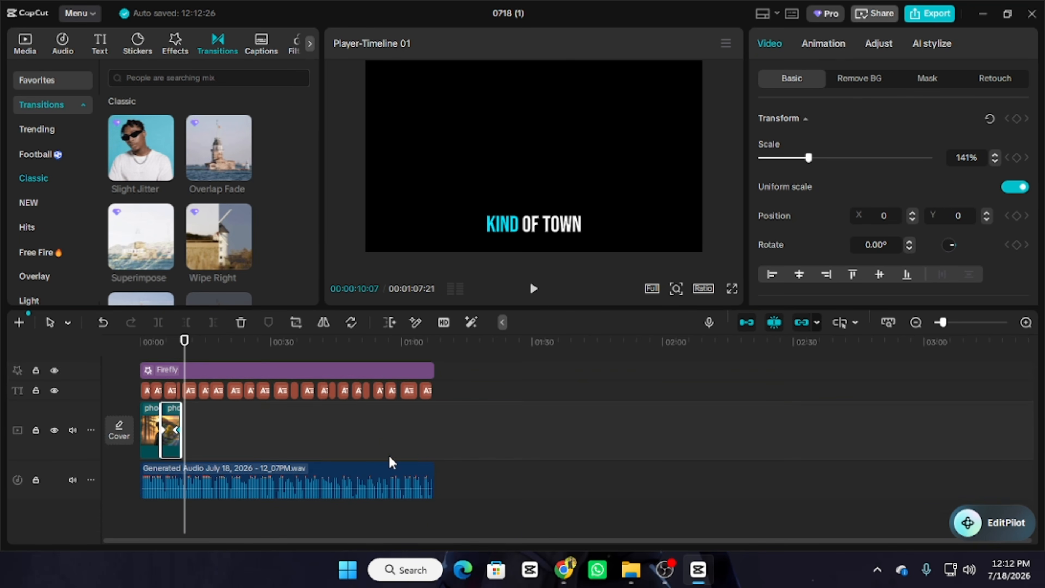
scroll(399, 460, "up", 2)
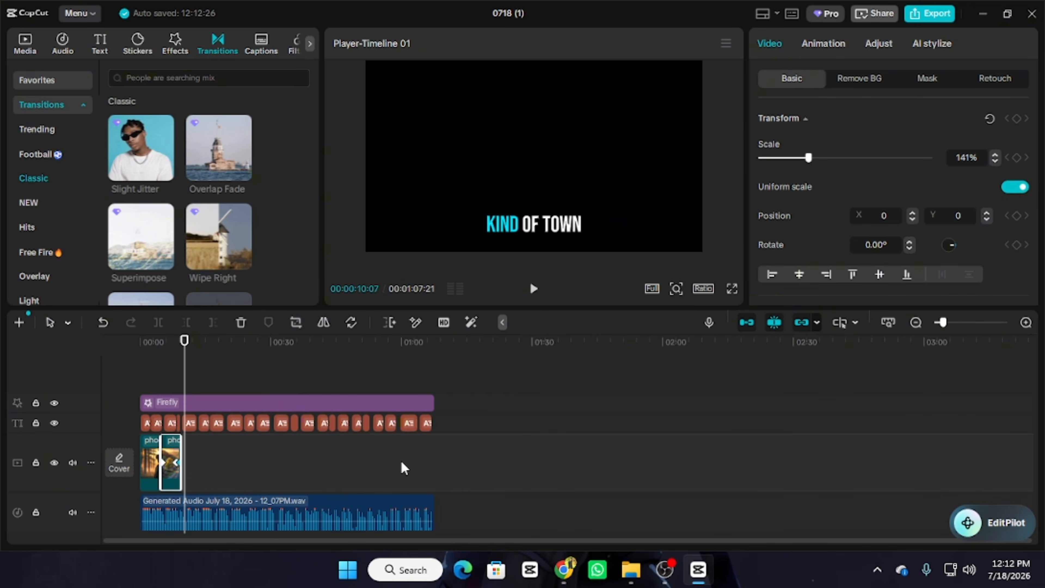
left_click_drag(182, 351, 139, 419)
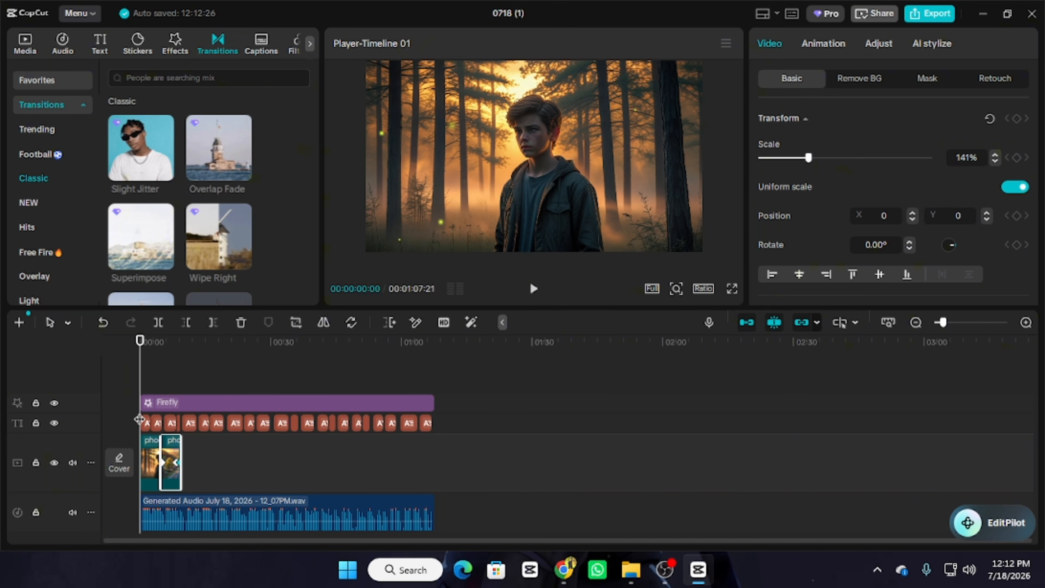
left_click(983, 14)
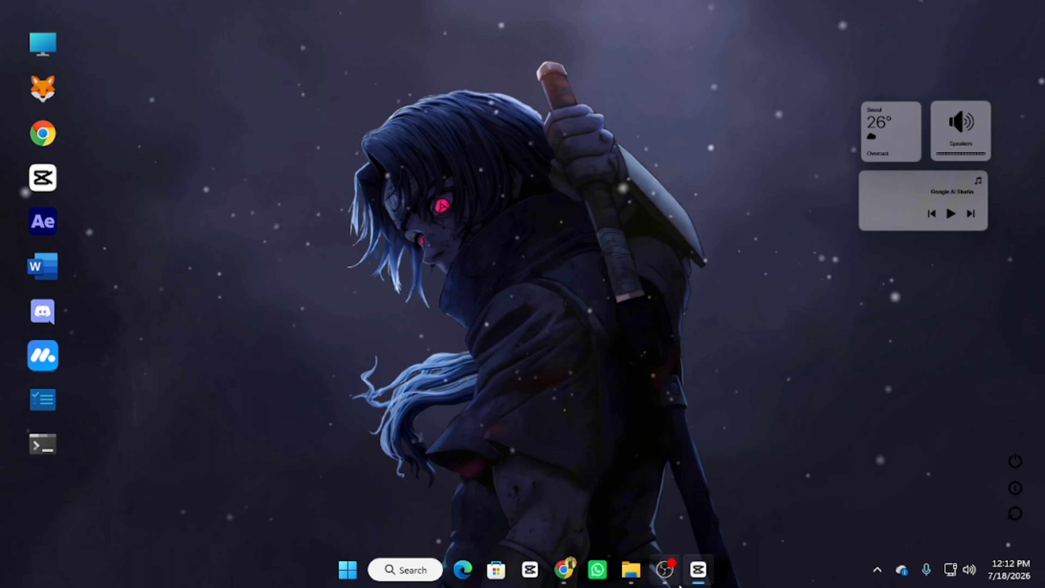
left_click(698, 570)
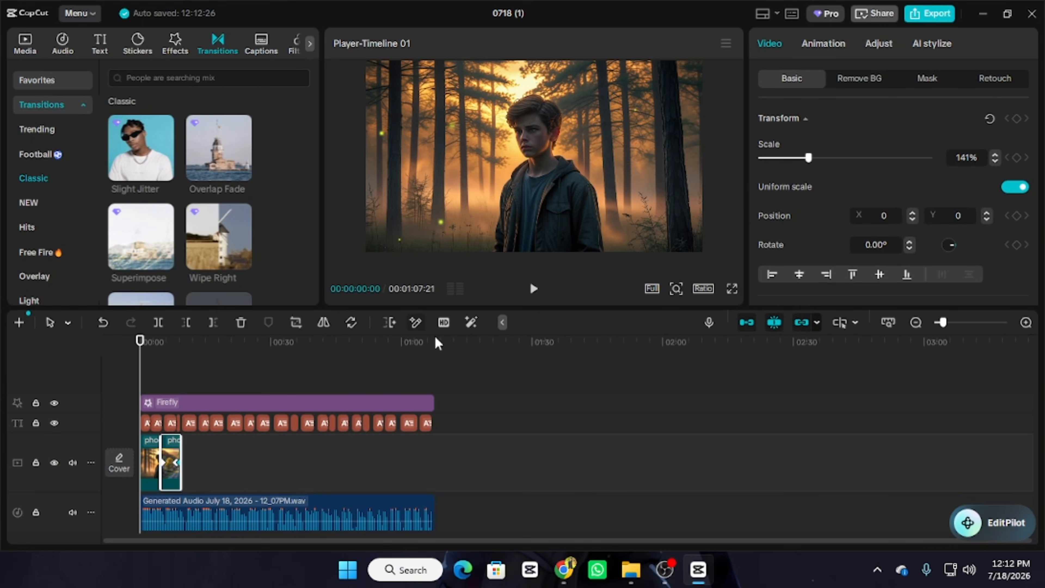
scroll(256, 457, "down", 1)
scroll(335, 480, "up", 1)
scroll(297, 441, "down", 1)
scroll(296, 439, "up", 1)
scroll(297, 436, "down", 1)
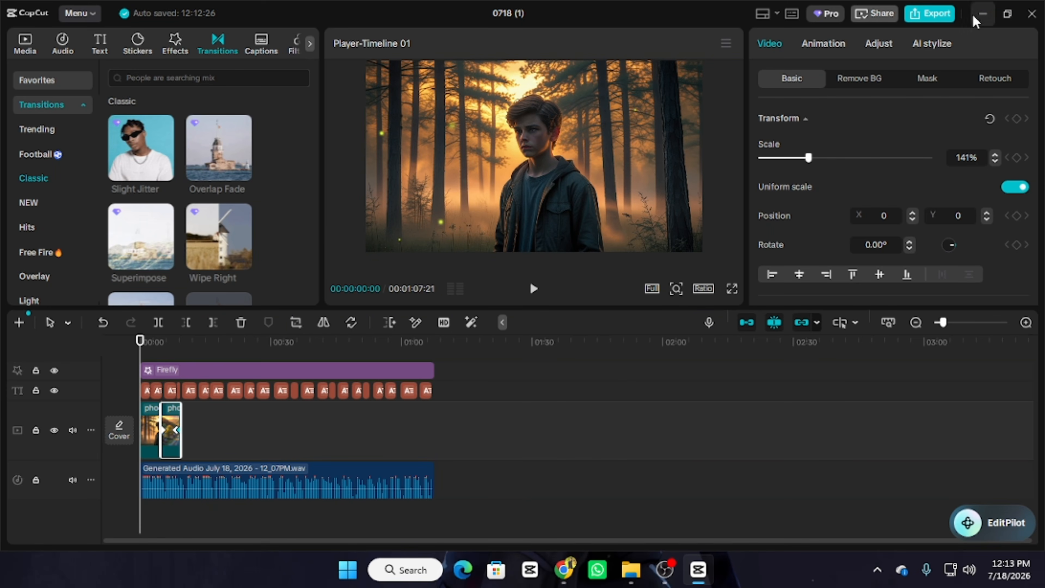
left_click(981, 14)
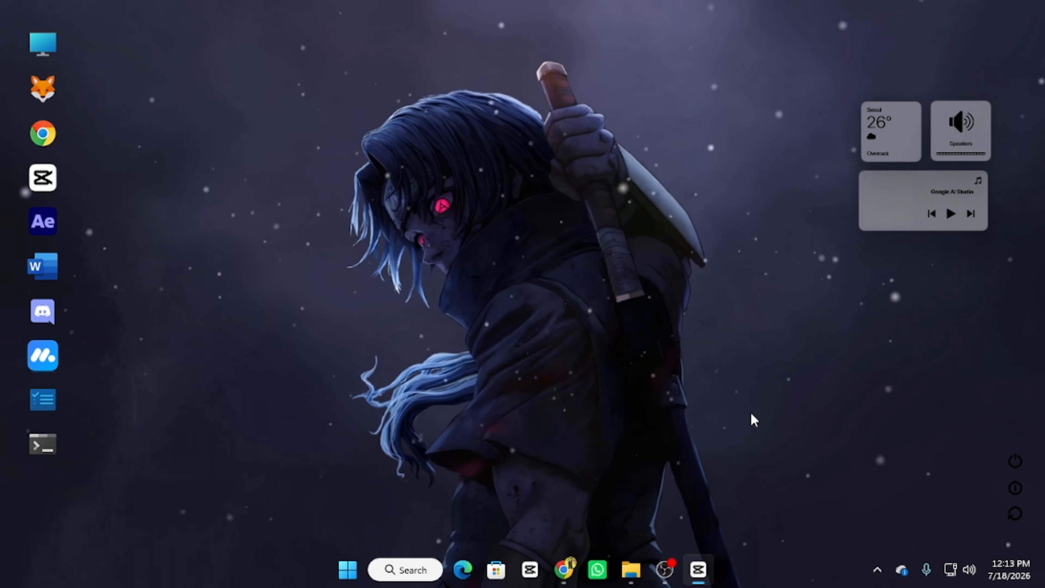
left_click(696, 581)
left_click(498, 450)
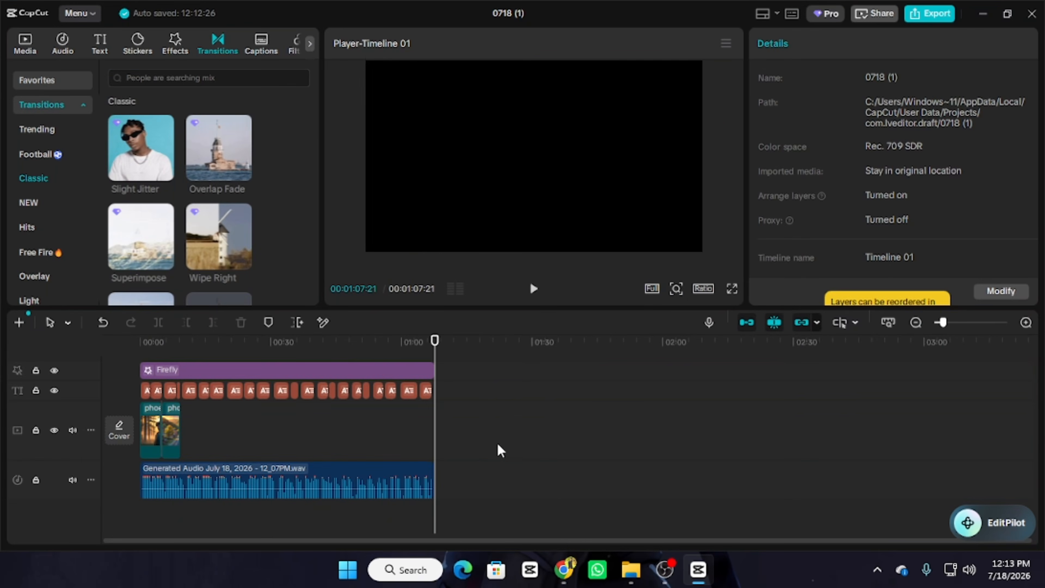
left_click_drag(437, 347, 139, 342)
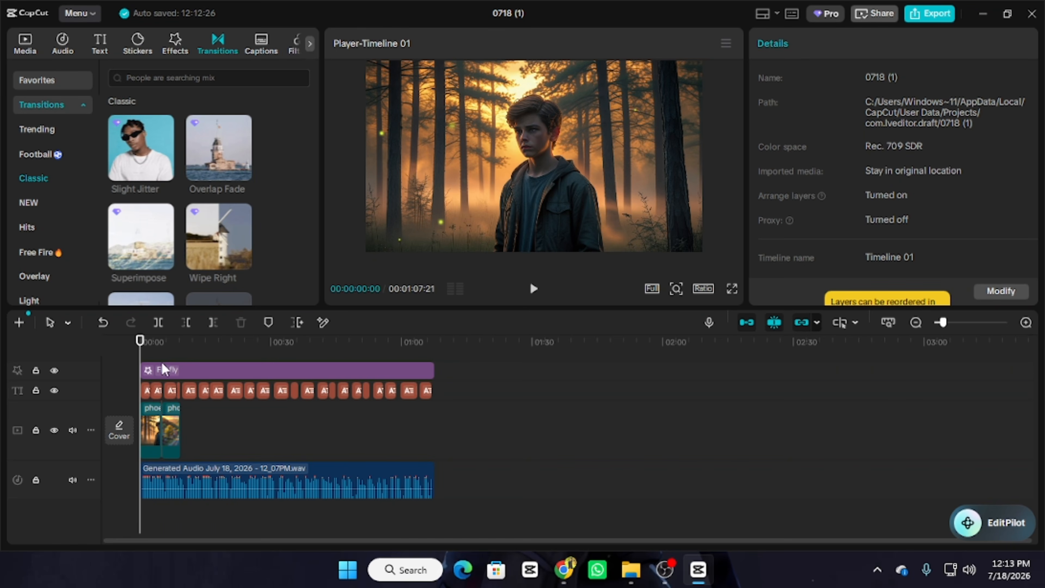
- Switch to Leonardo.AI in Chrome and look over the generated images of the forest boy, small town and empty street
left_click_drag(140, 349, 125, 424)
left_click(983, 13)
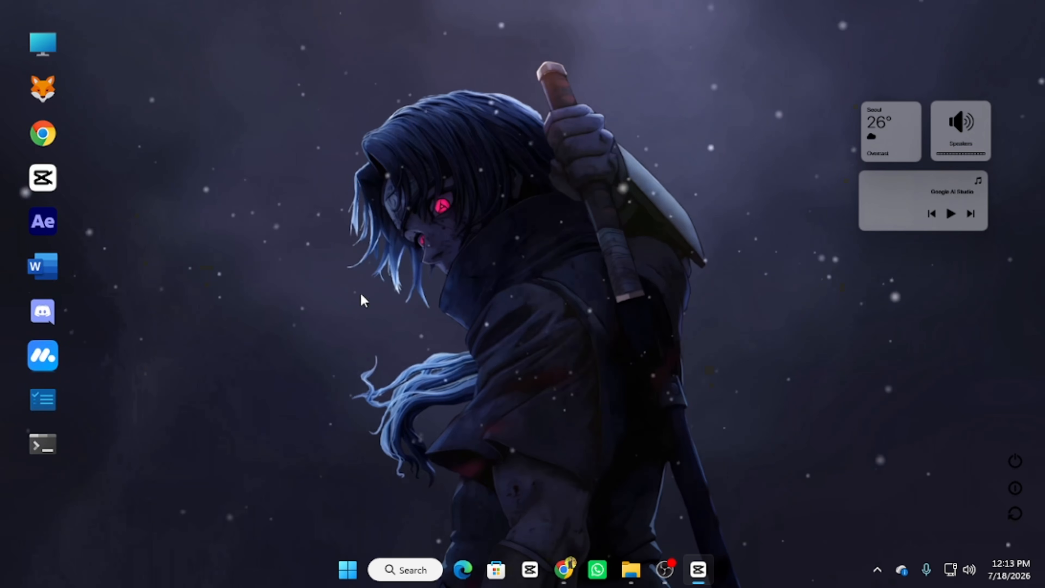
left_click(564, 570)
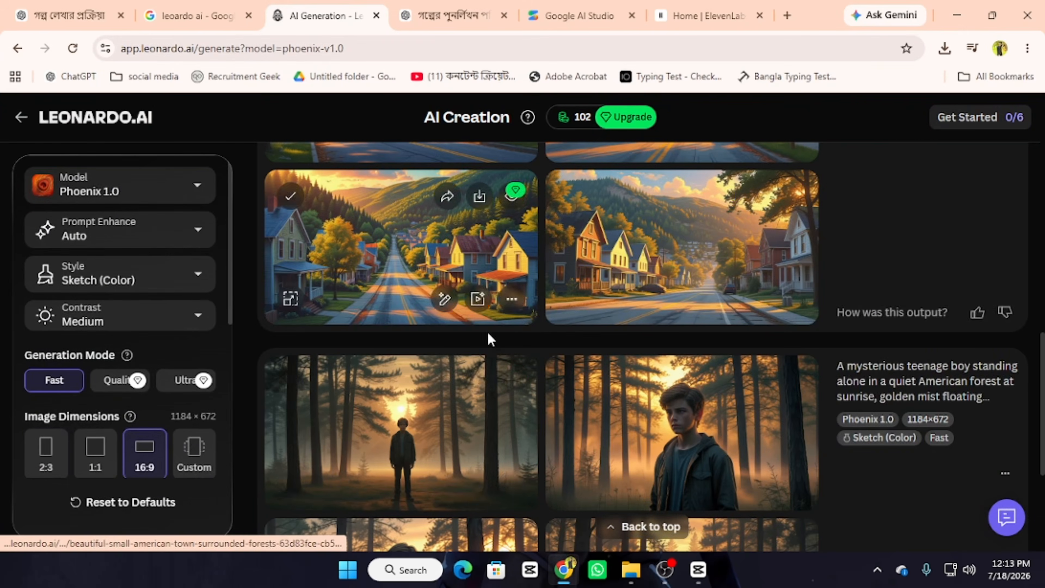
scroll(494, 350, "up", 10)
scroll(498, 348, "down", 12)
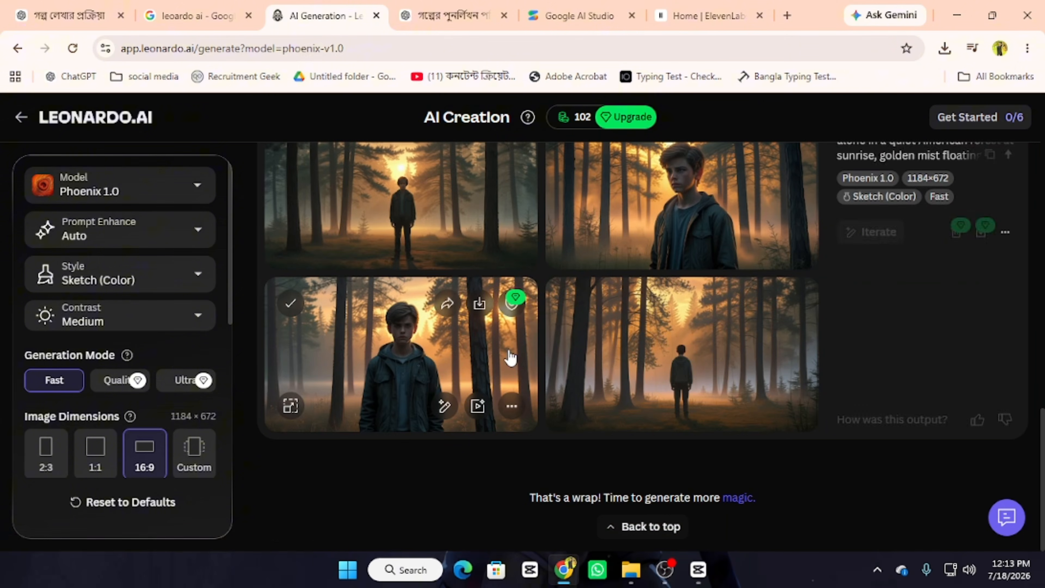
scroll(535, 364, "up", 6)
scroll(580, 362, "down", 2)
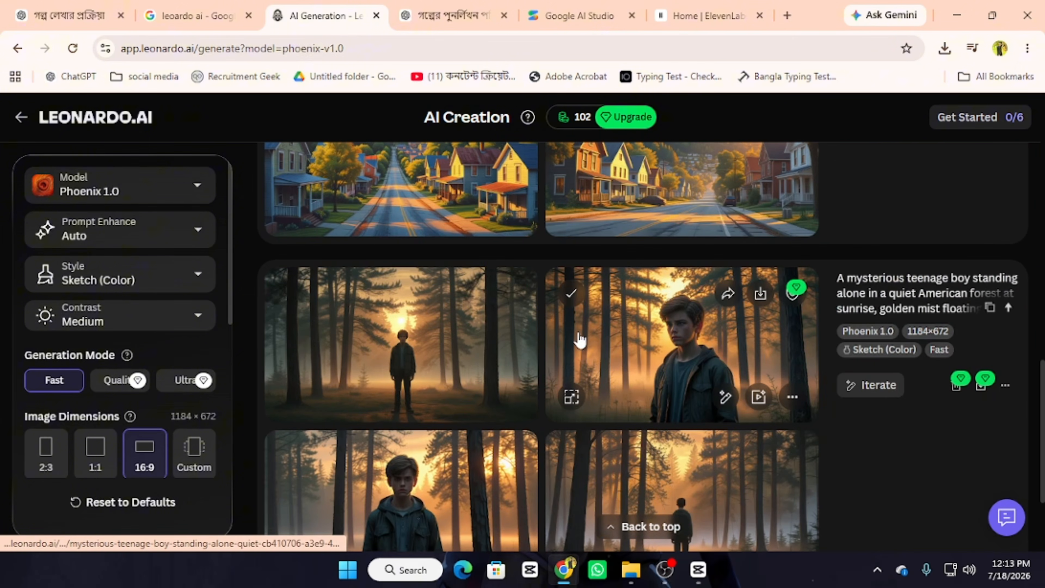
scroll(422, 341, "down", 3)
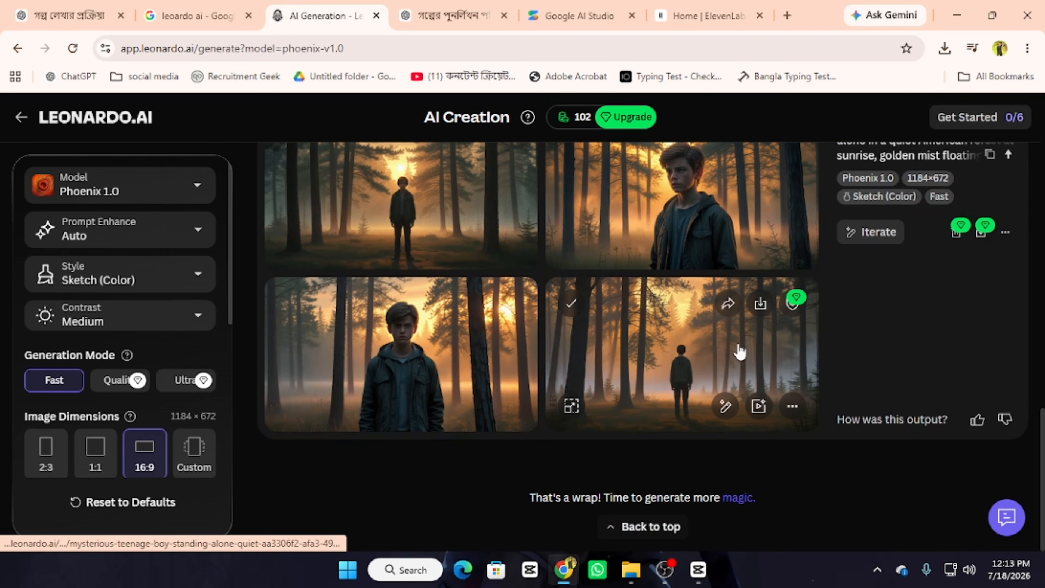
scroll(683, 370, "up", 10)
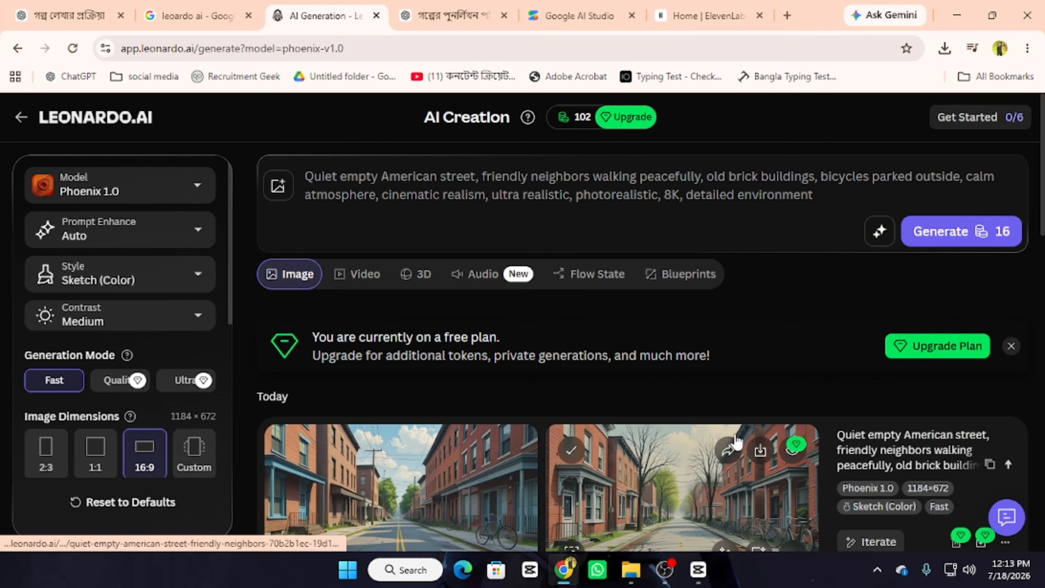
scroll(736, 442, "down", 7)
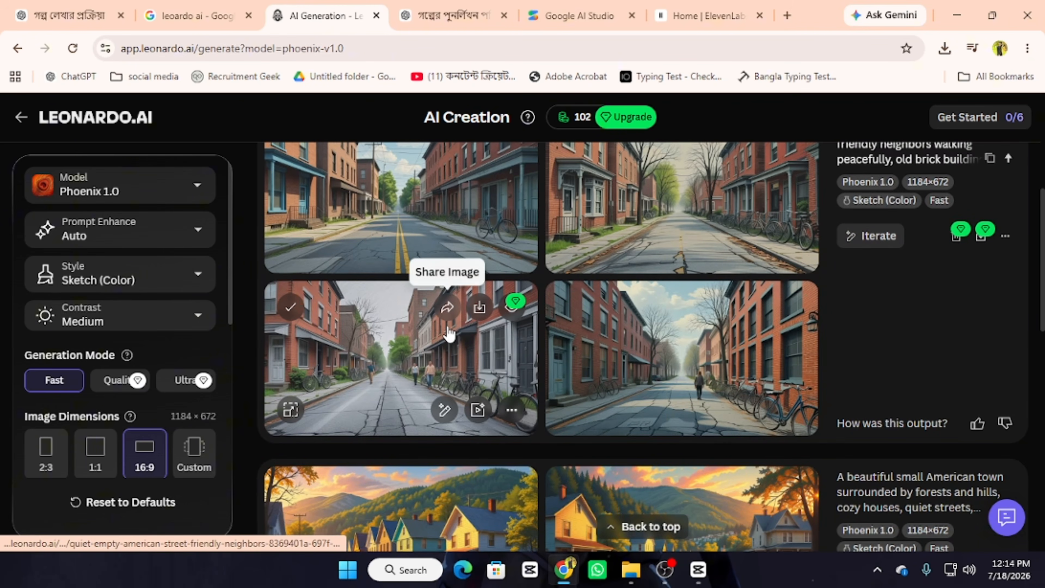
scroll(445, 350, "down", 5)
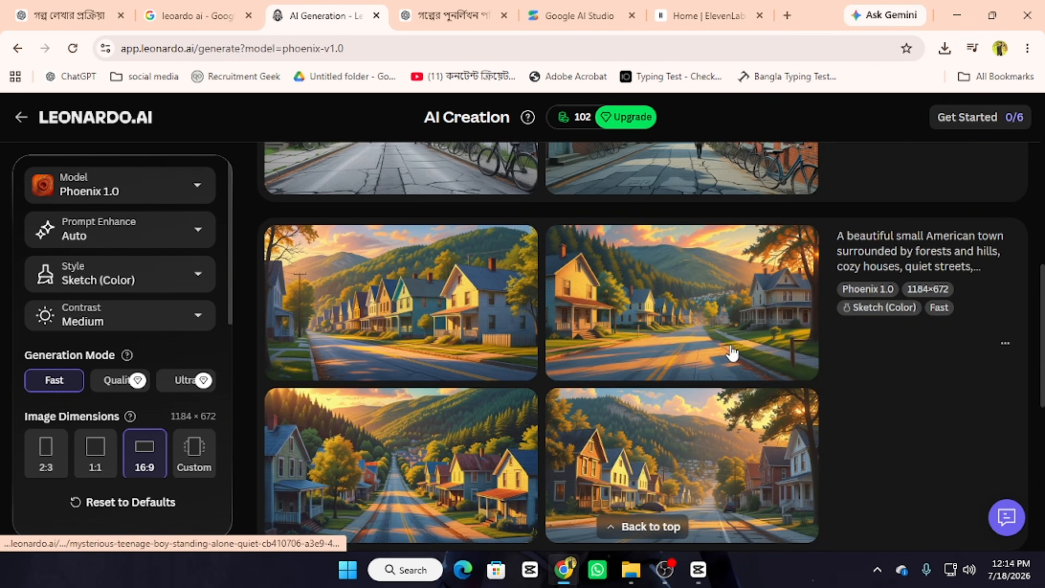
scroll(732, 352, "up", 12)
scroll(477, 382, "down", 7)
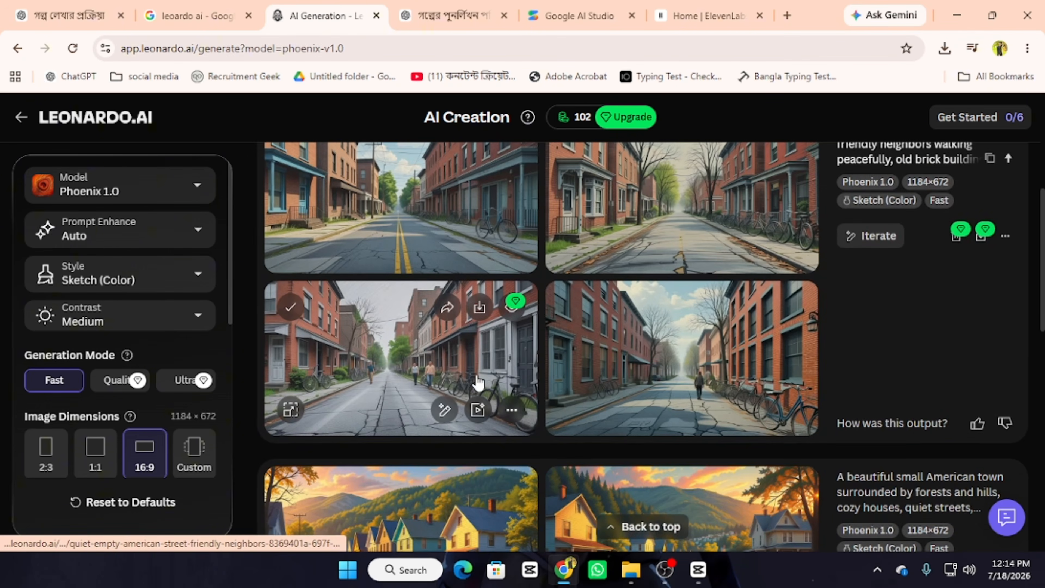
scroll(452, 350, "down", 12)
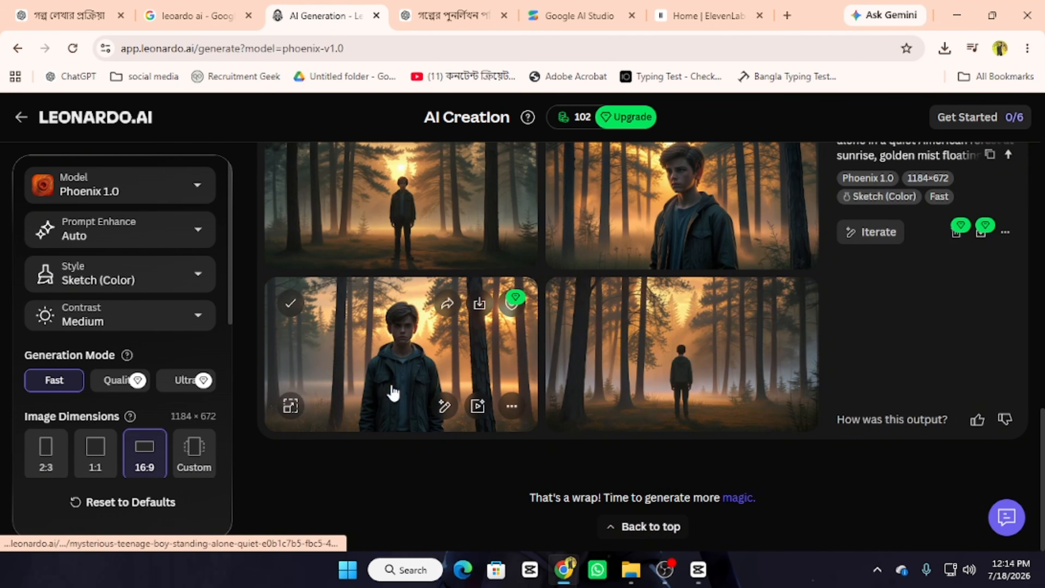
scroll(482, 380, "up", 15)
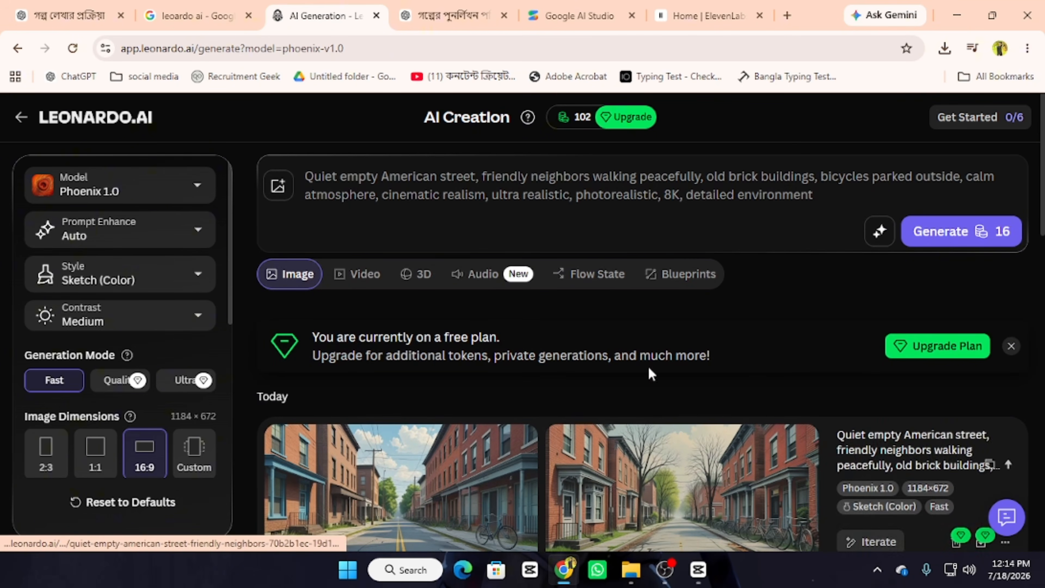
- Leave the browser, glance at the OBS recording window and switch back to the CapCut project
left_click(955, 15)
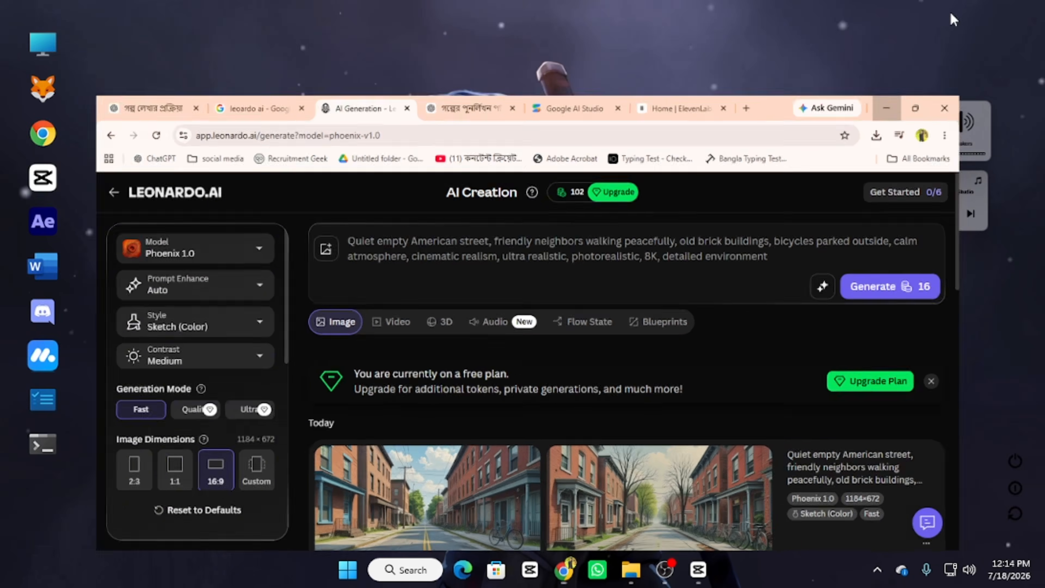
left_click(664, 569)
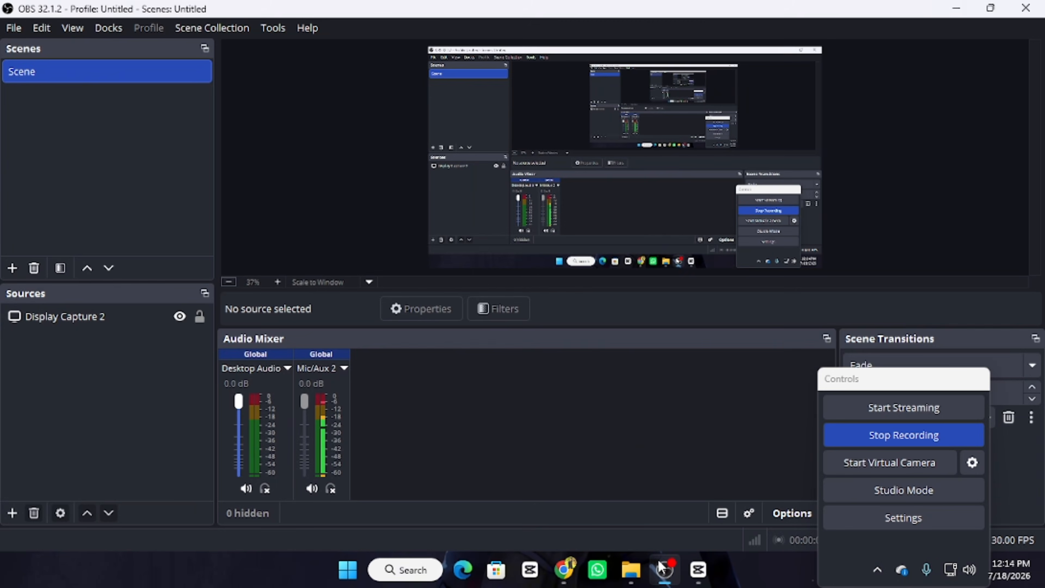
left_click(954, 12)
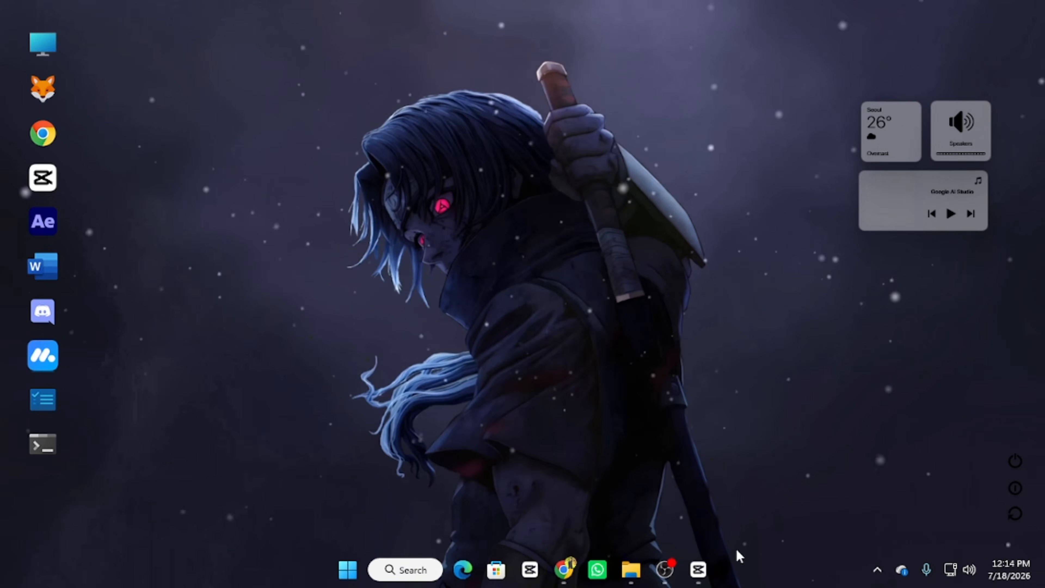
left_click(705, 575)
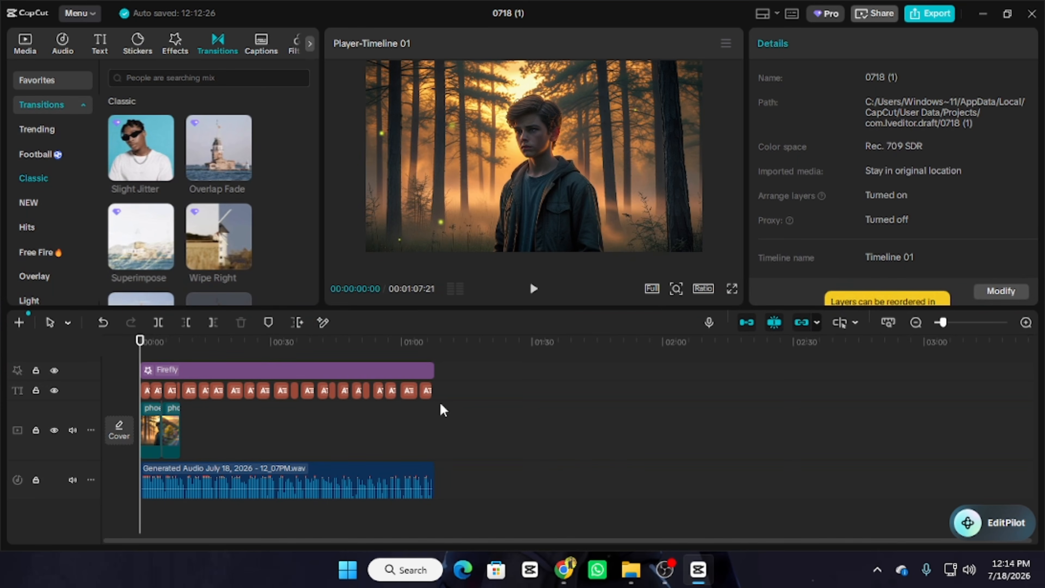